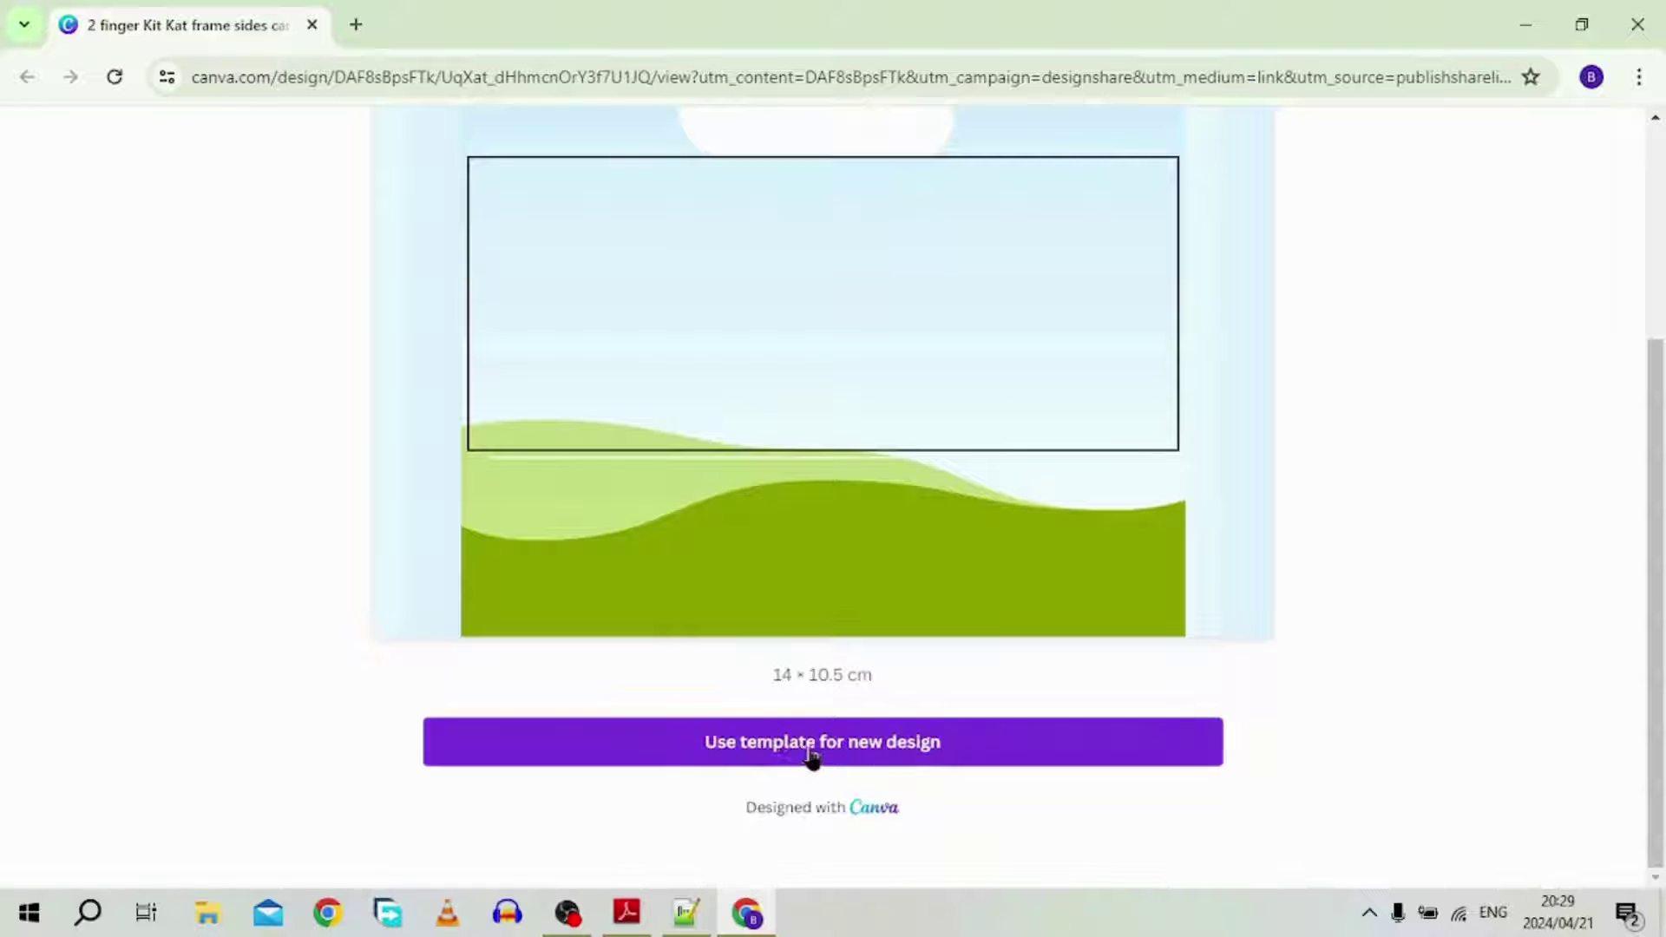
- Create a new design from the Kit Kat frame sides template and ungroup the white horizontal guide lines
click(903, 743)
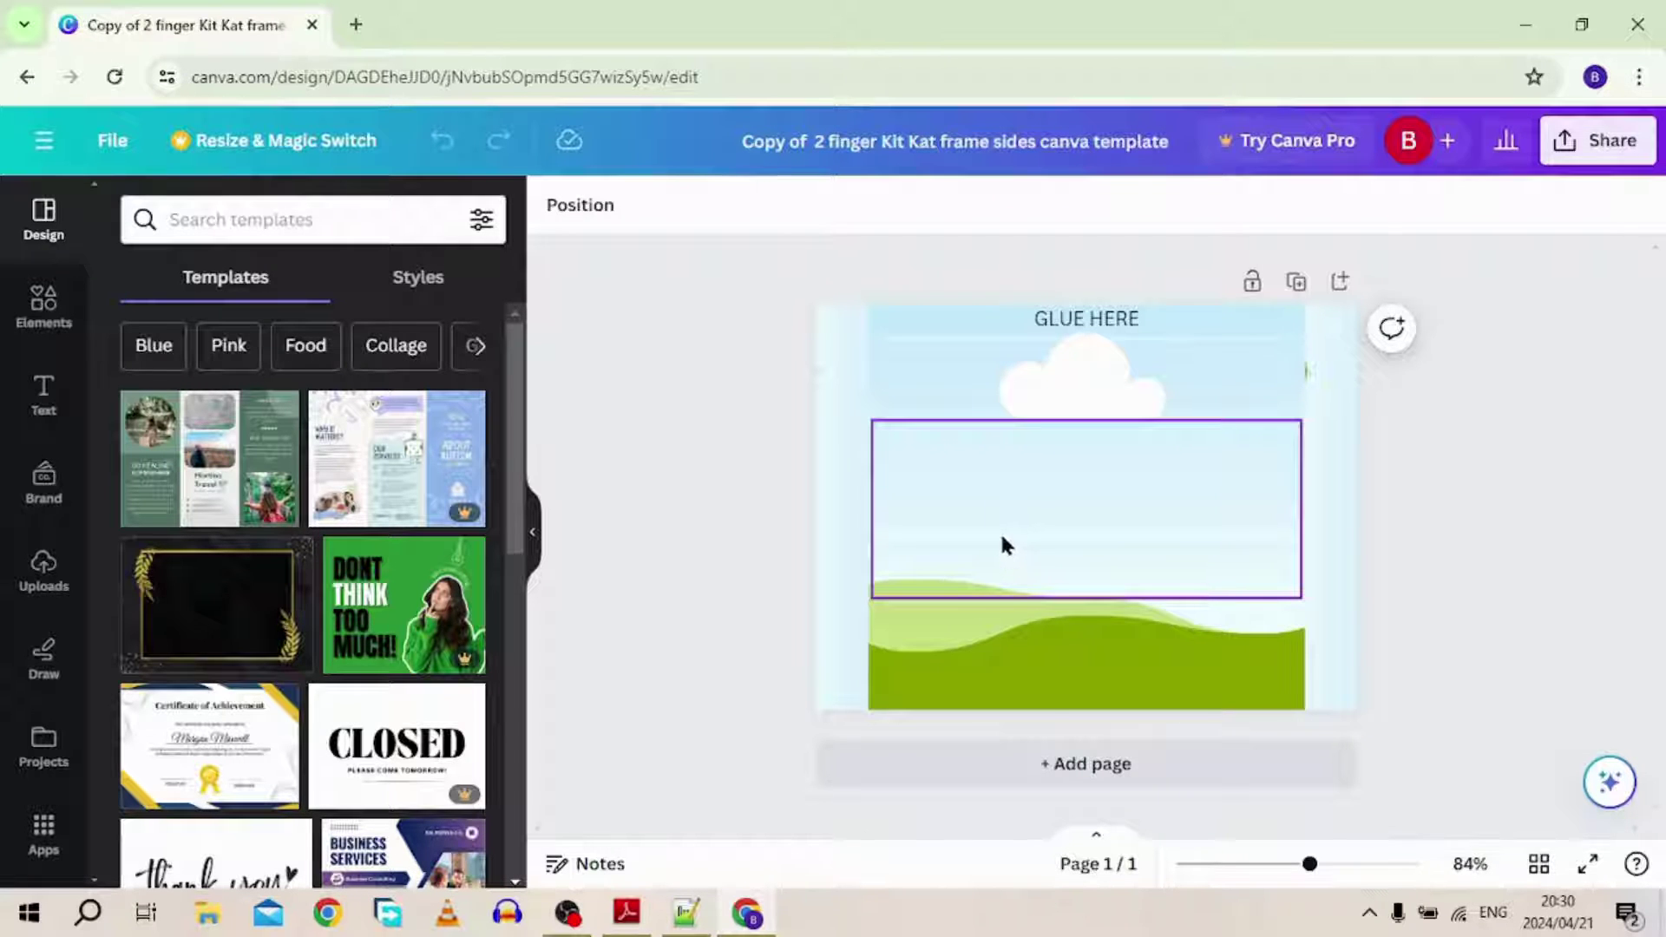
click(945, 606)
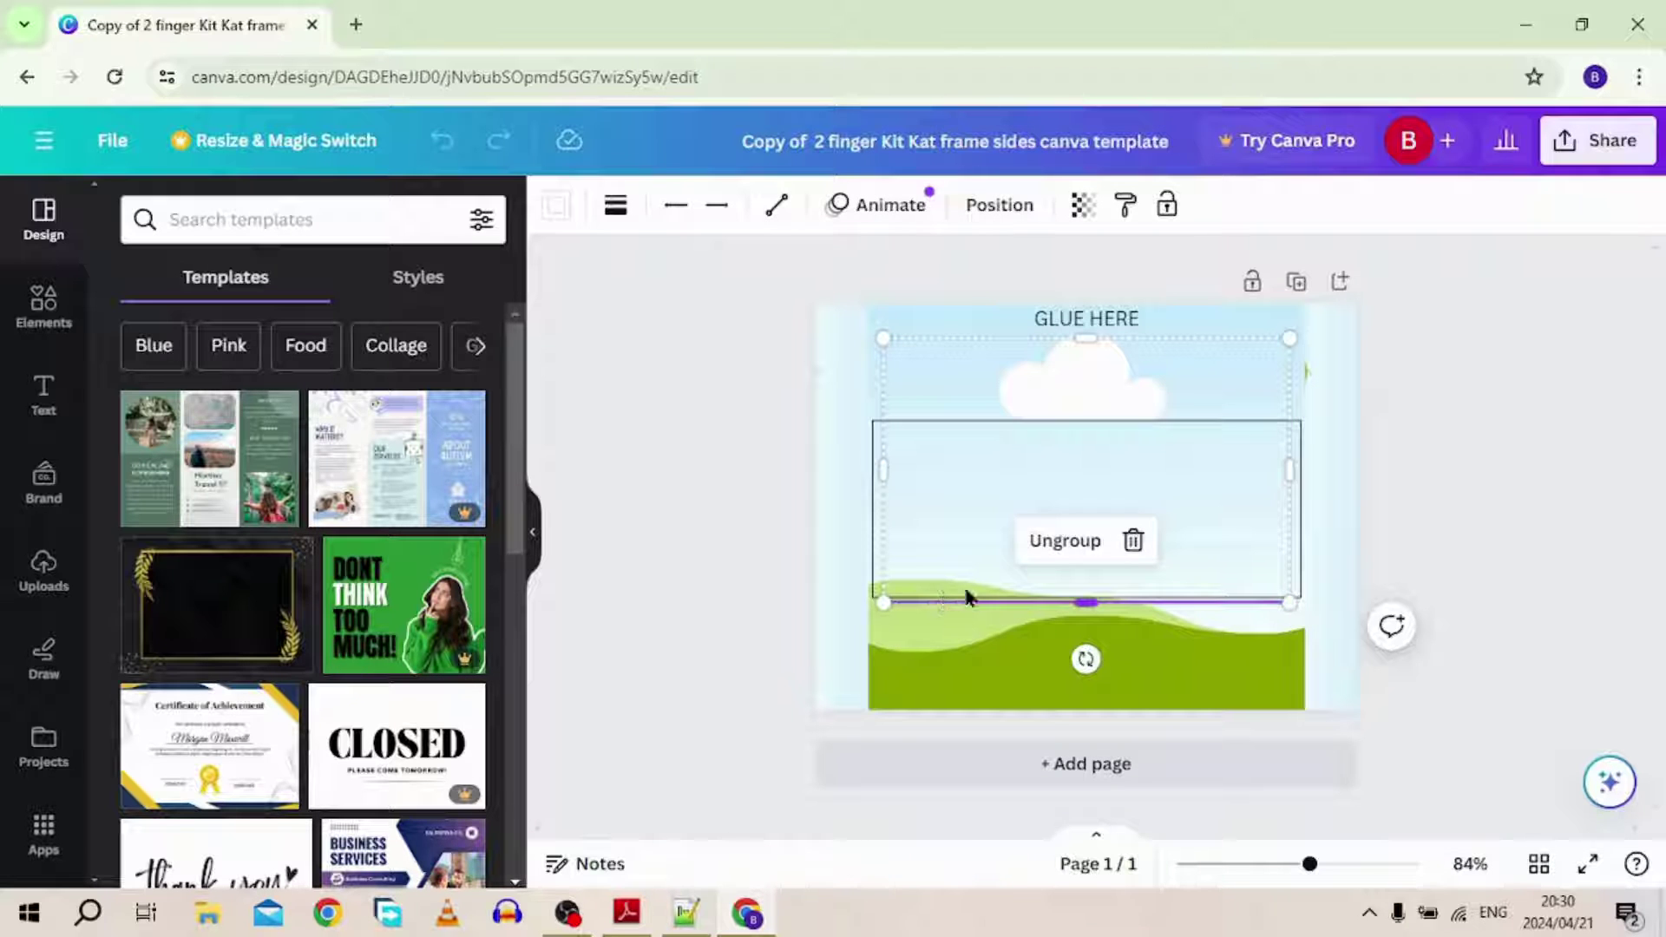
click(1061, 542)
click(805, 612)
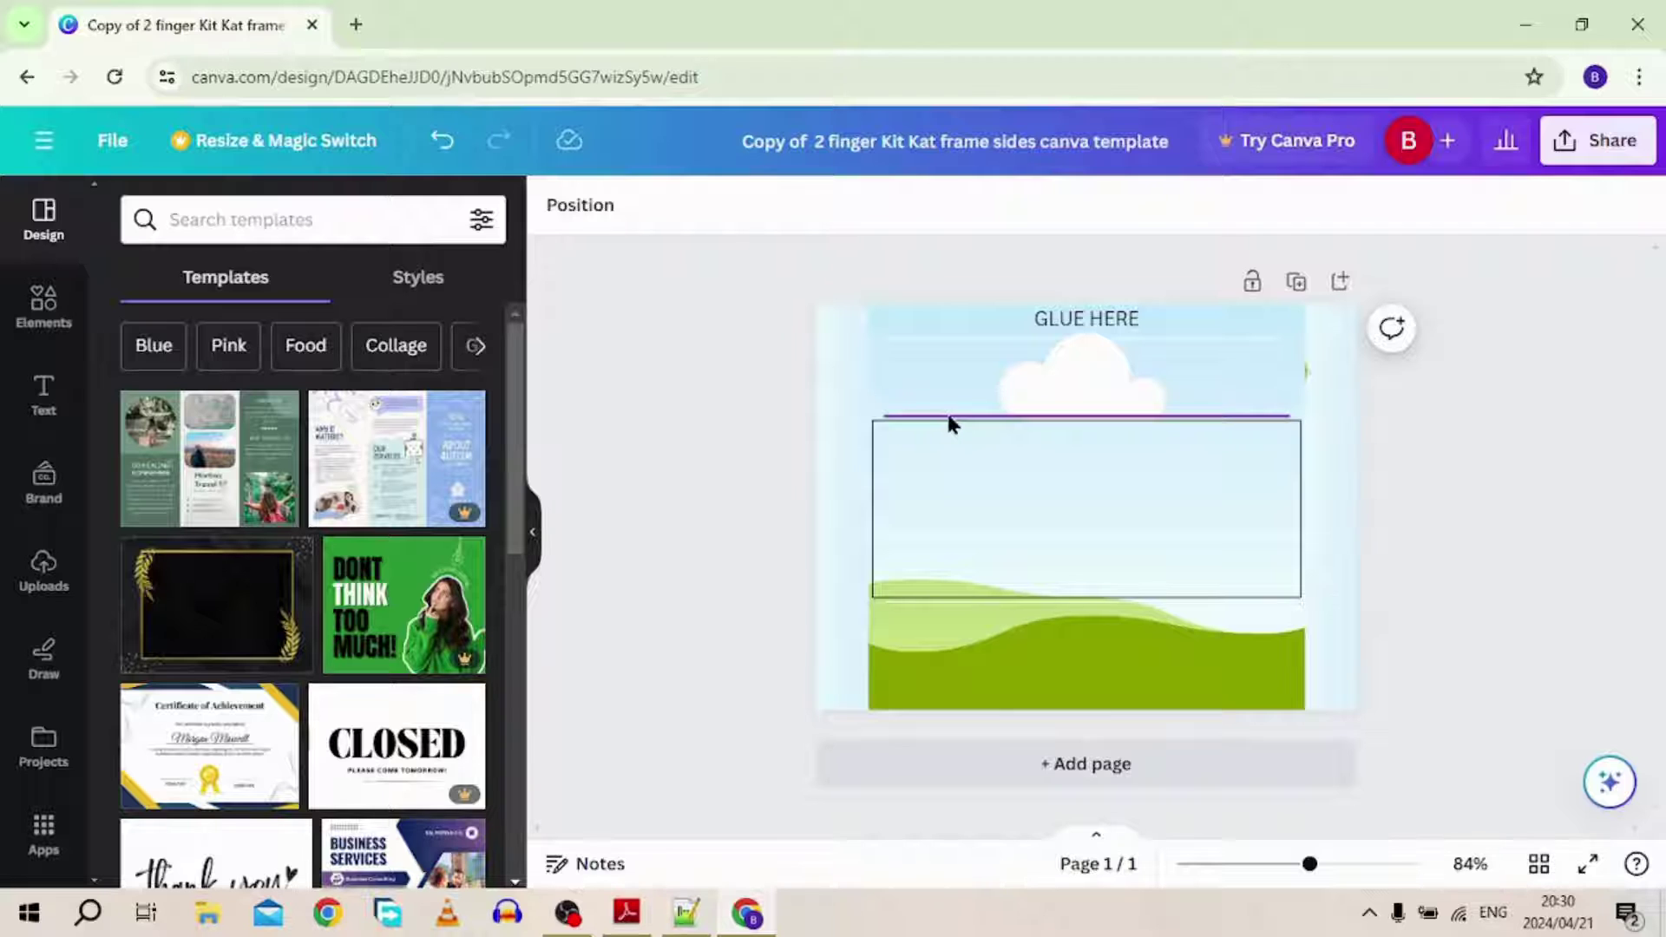
- Check the transparency setting of the white guide line just below the cloud
click(1004, 418)
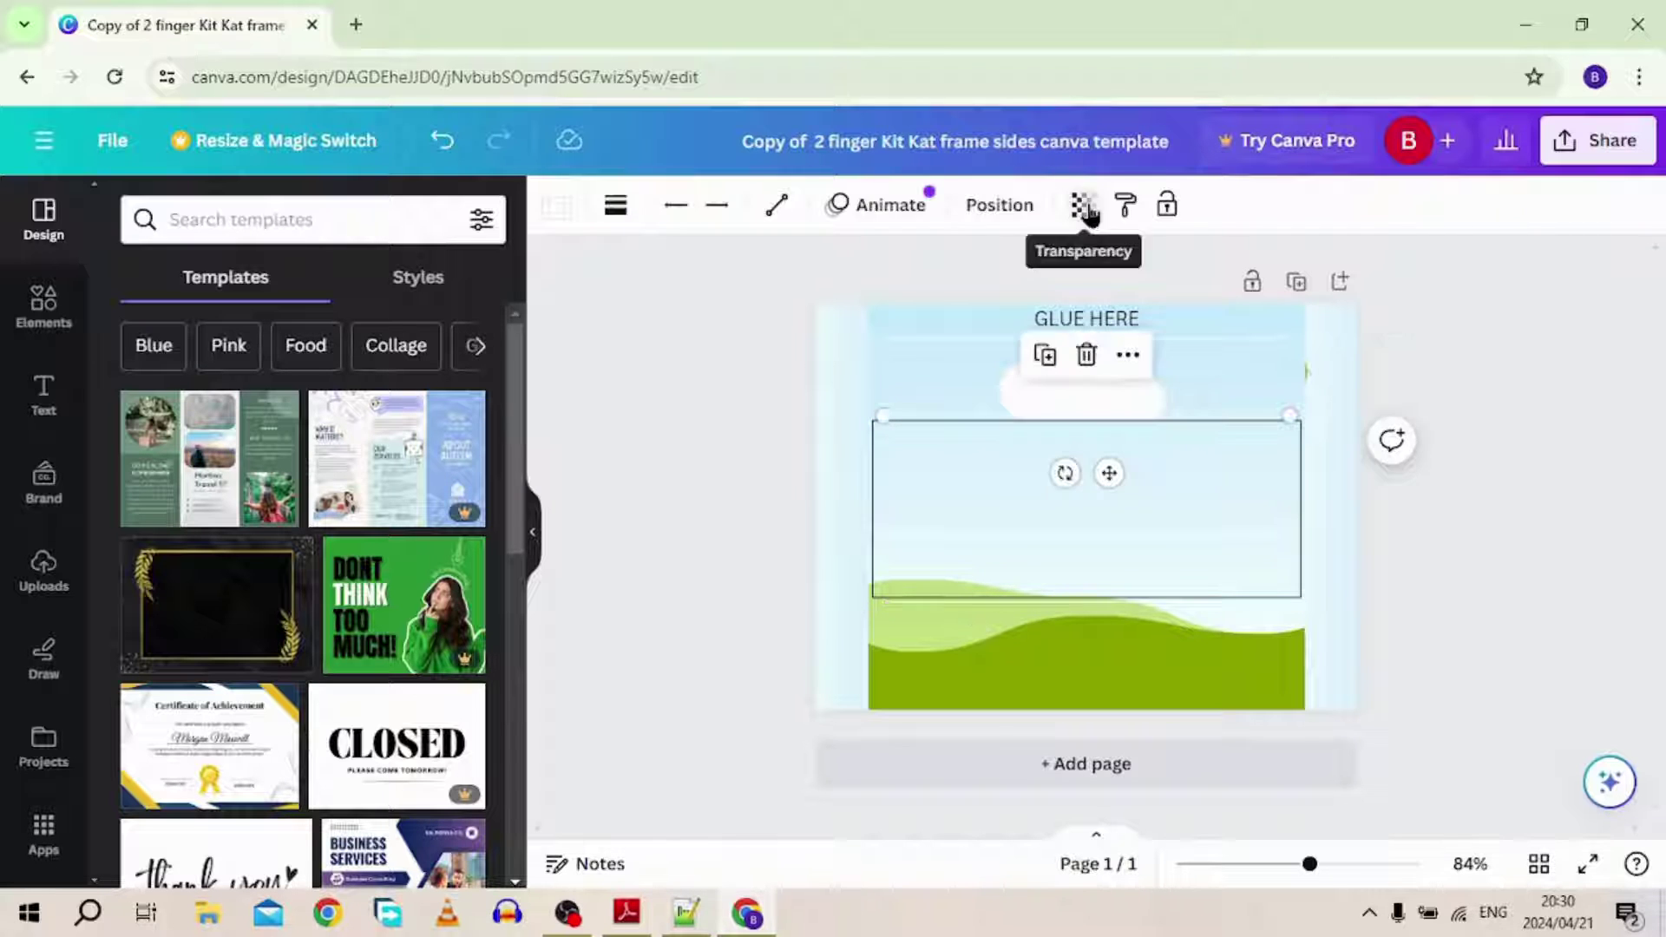
click(1087, 208)
mouse_move(1082, 303)
mouse_down()
mouse_move(963, 304)
mouse_move(1105, 311)
mouse_up()
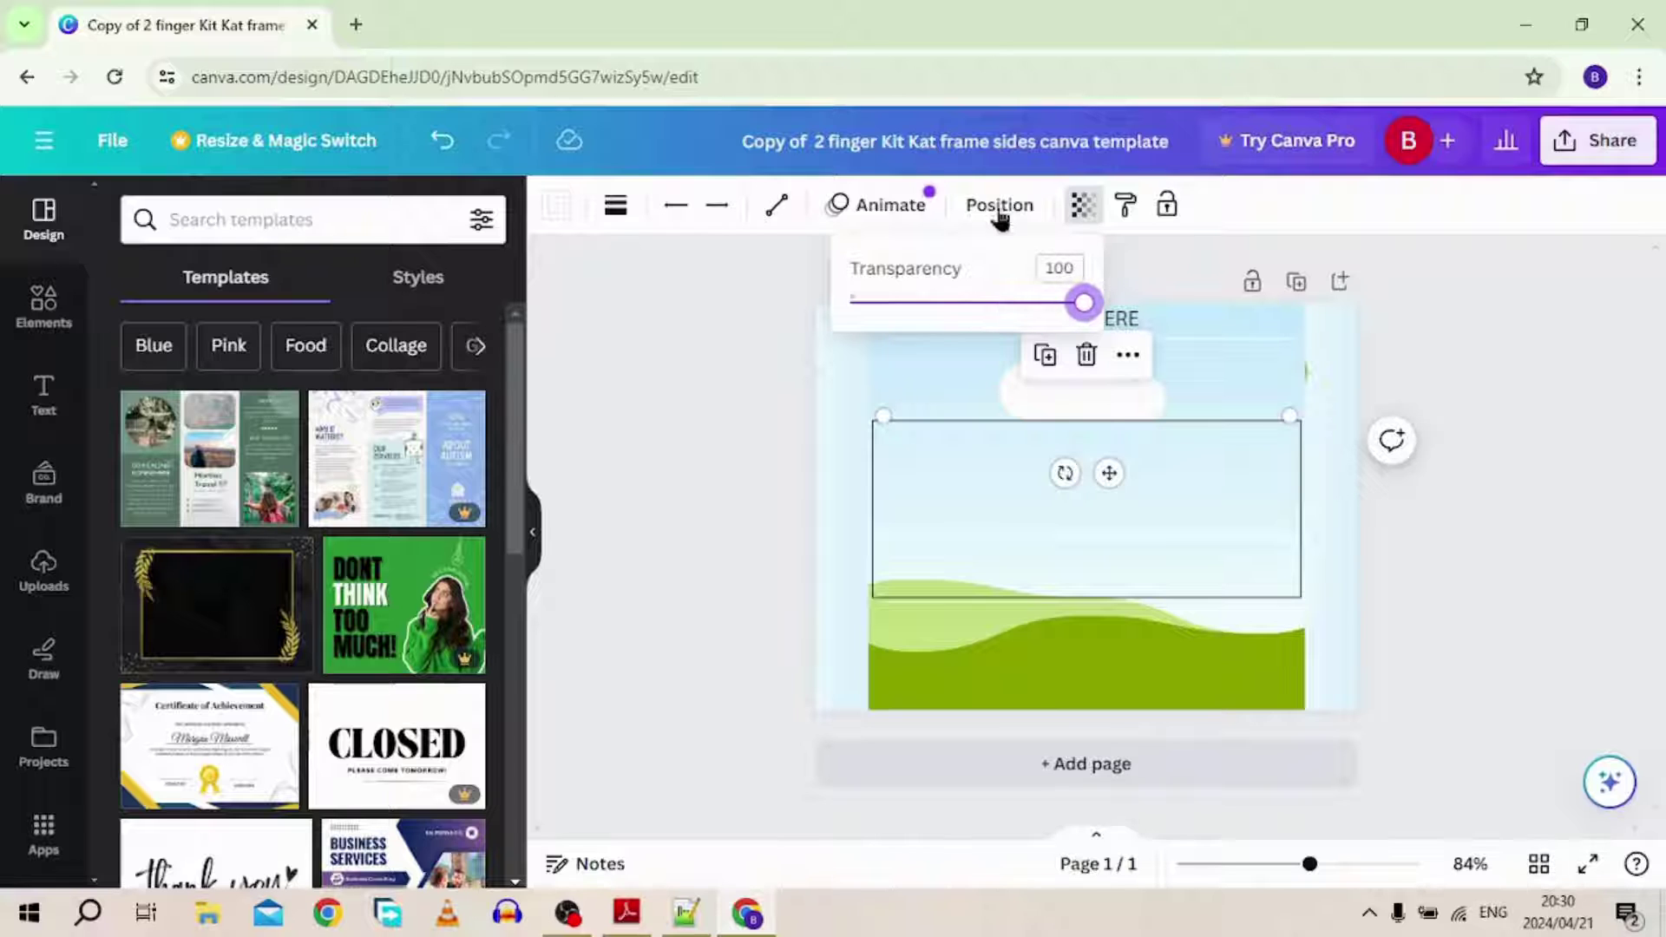
click(748, 272)
click(731, 316)
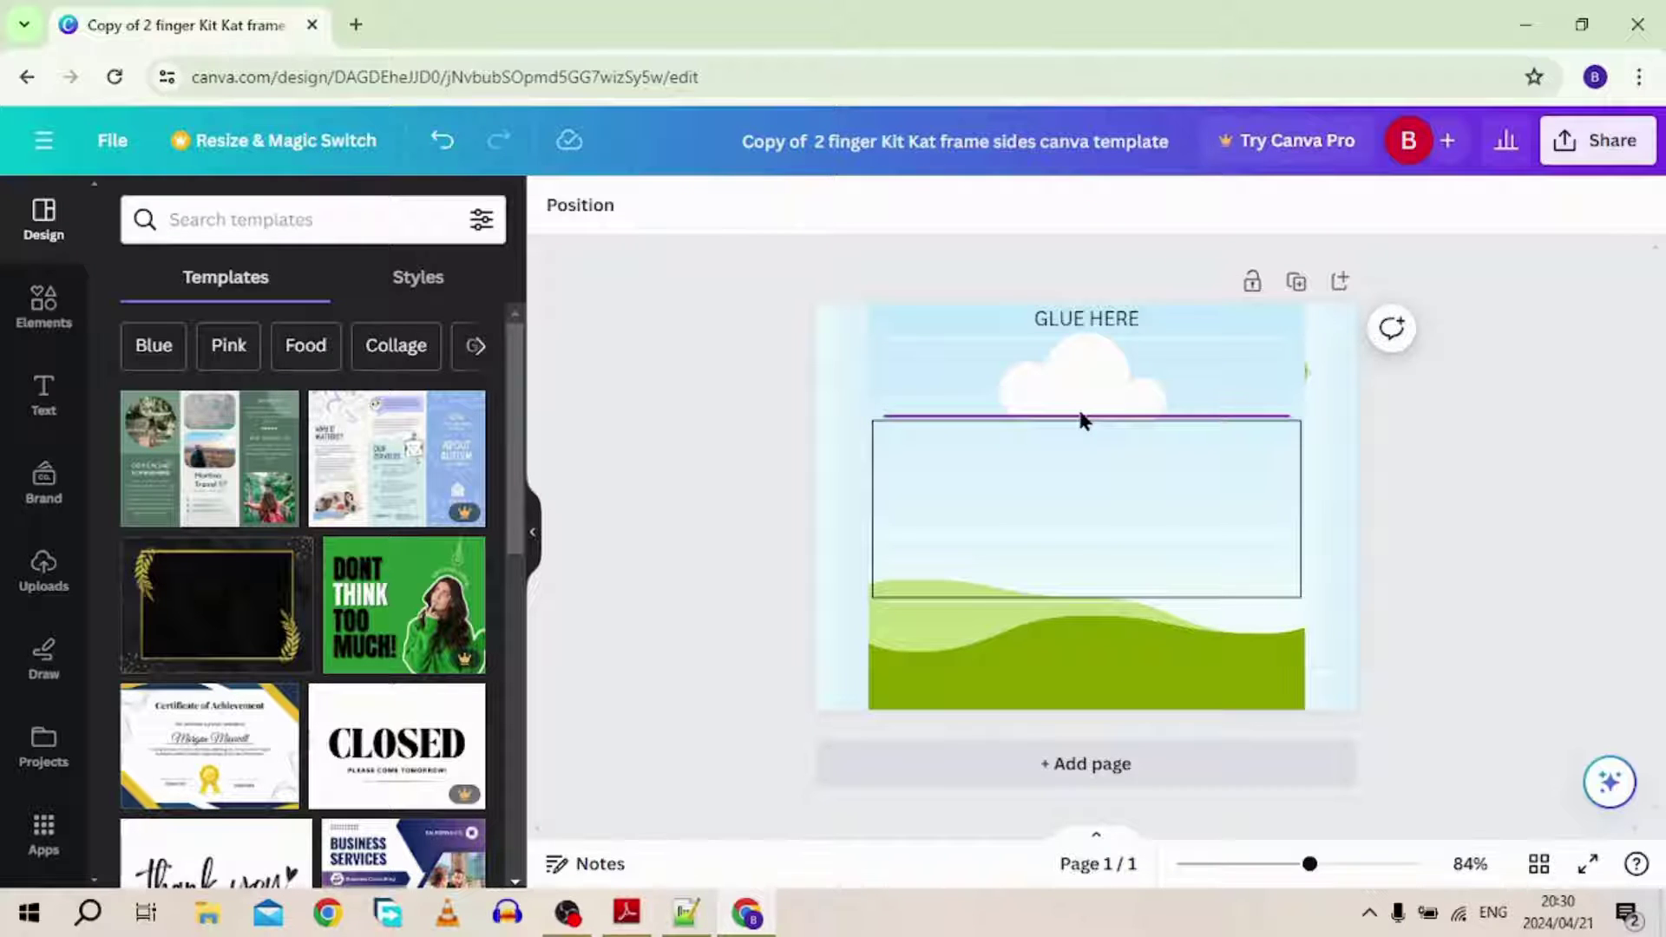
drag(1080, 416, 1072, 342)
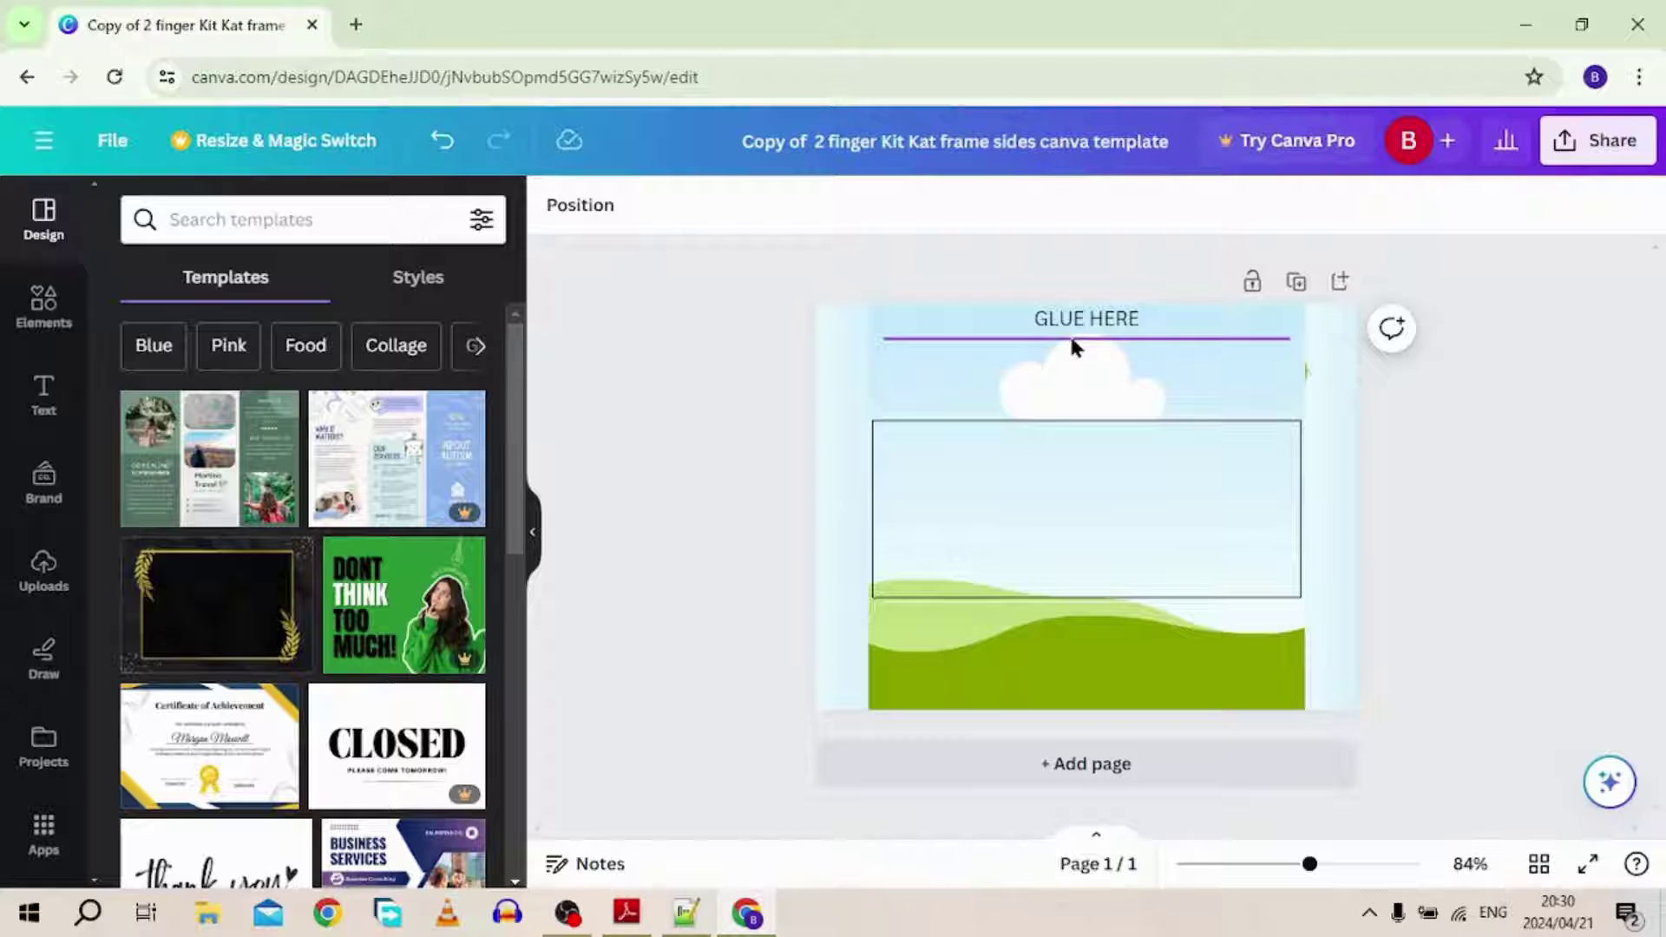
- Try deleting the GLUE HERE text and undo the deletion
click(1130, 321)
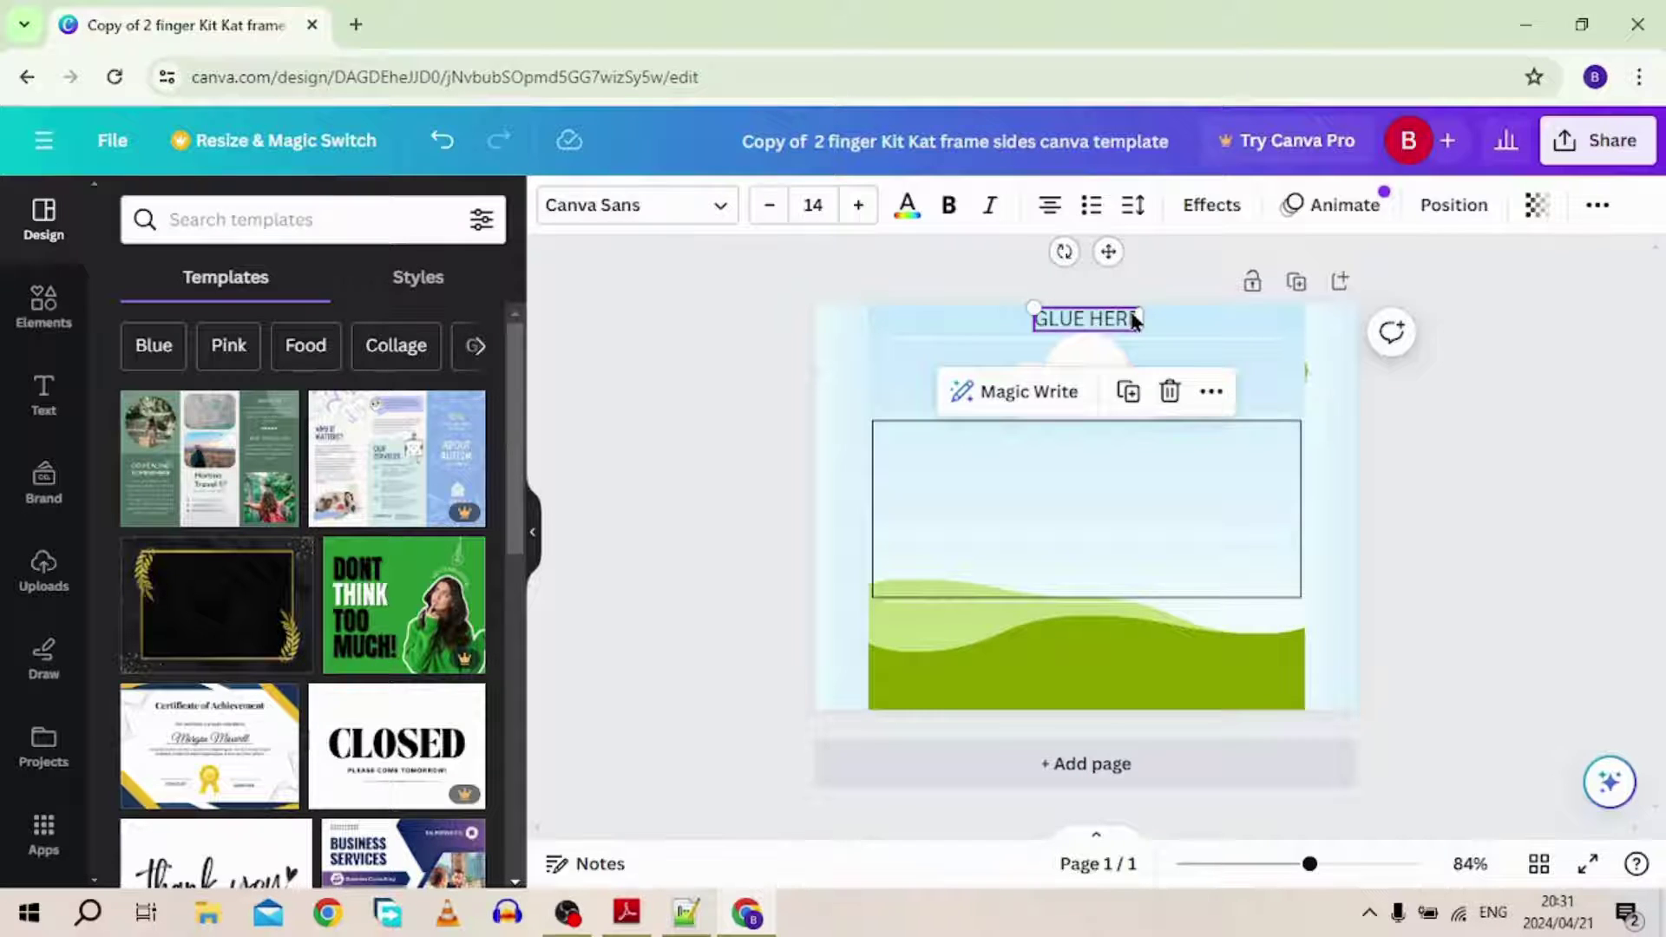
key(Delete)
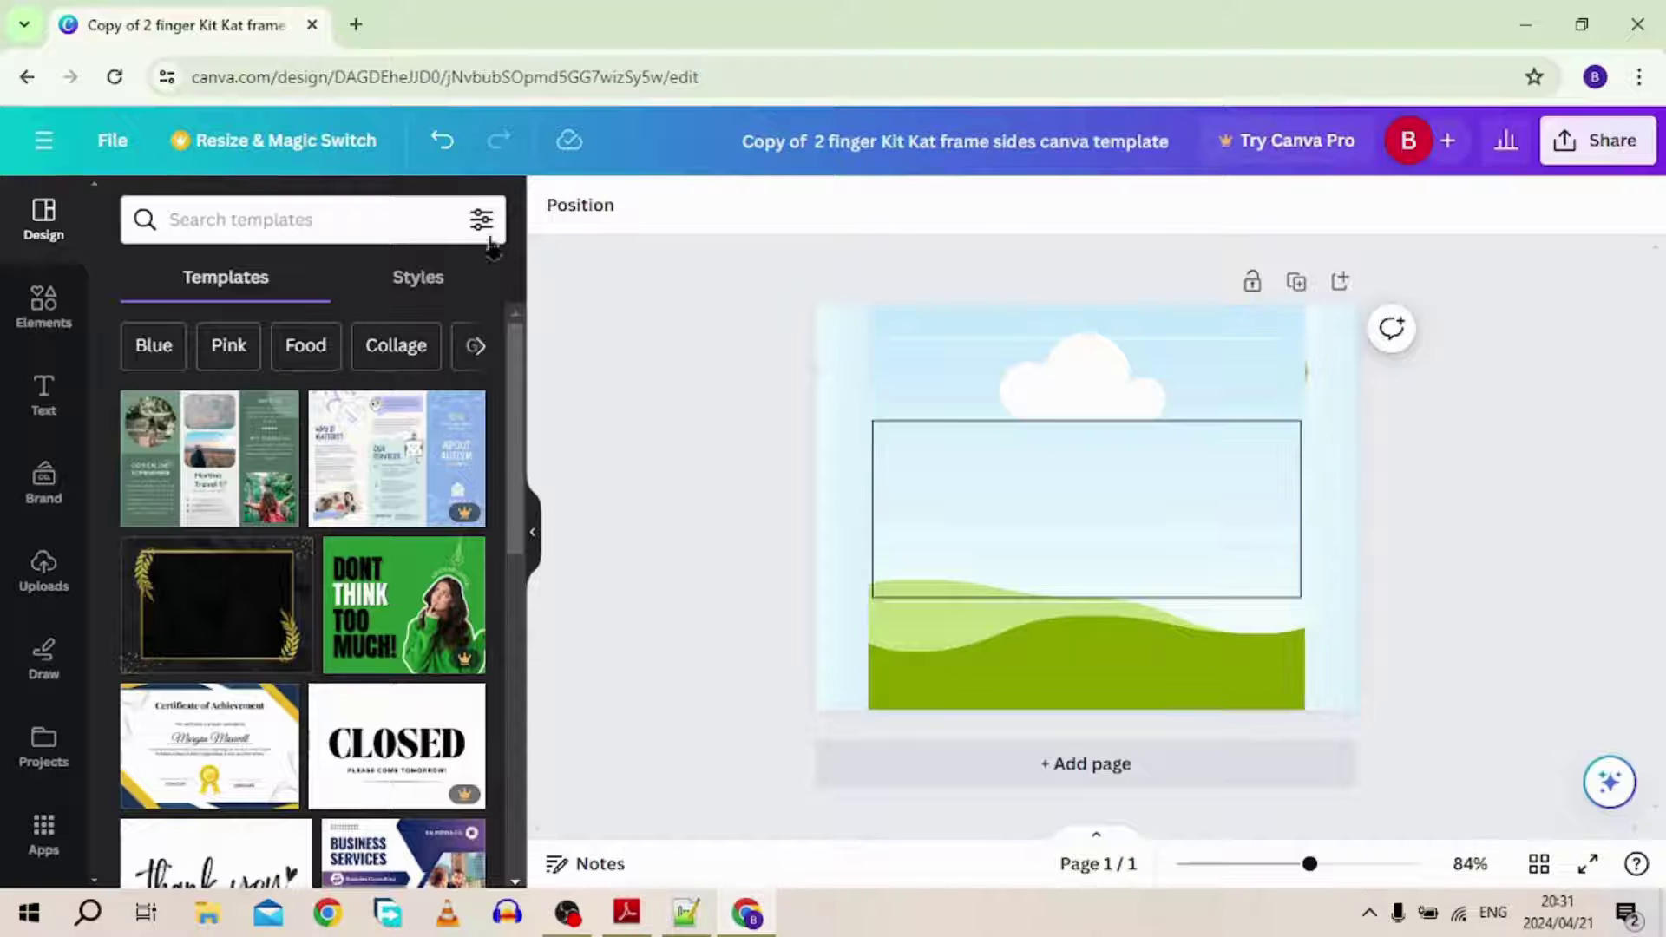
click(441, 138)
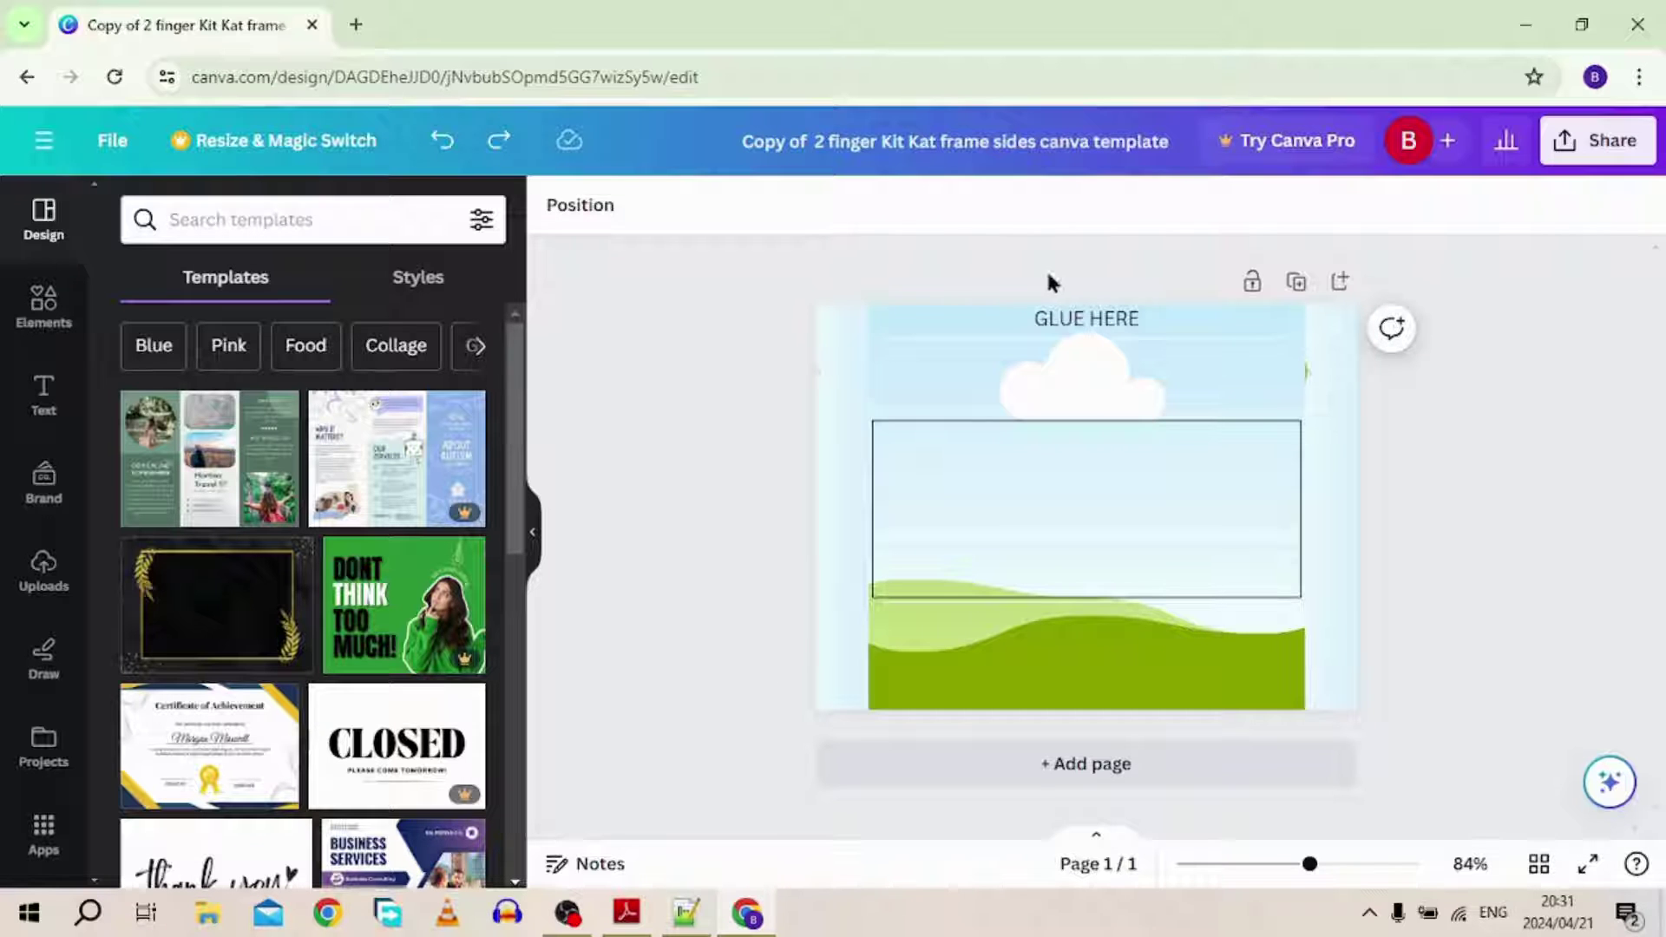
click(927, 309)
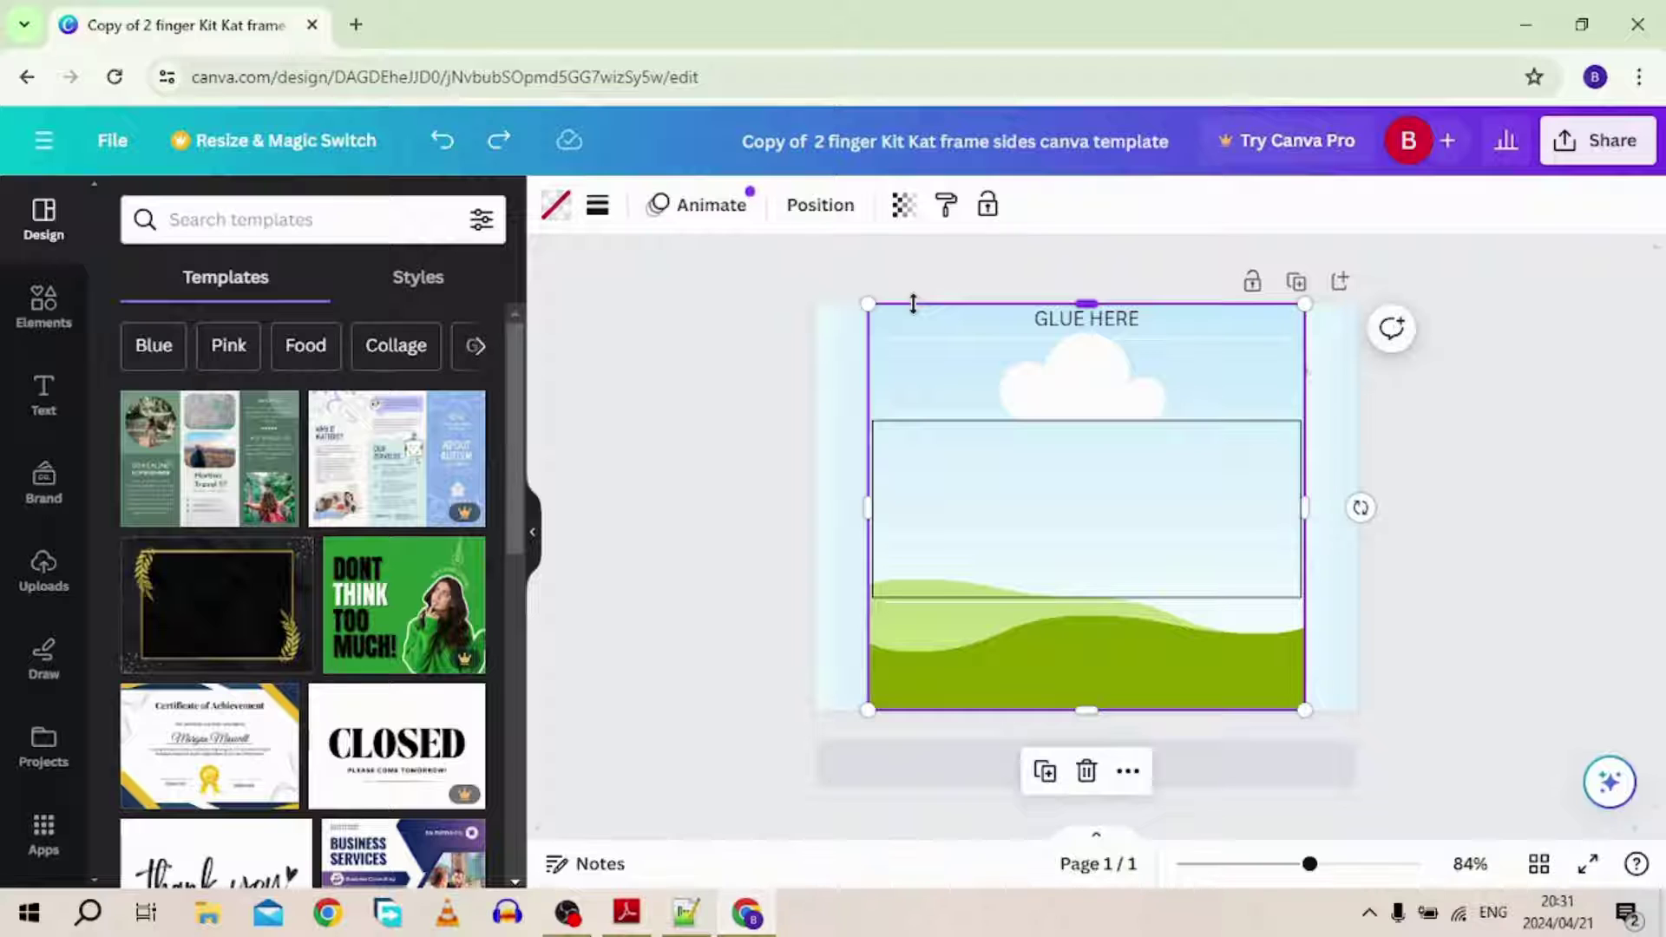
click(742, 289)
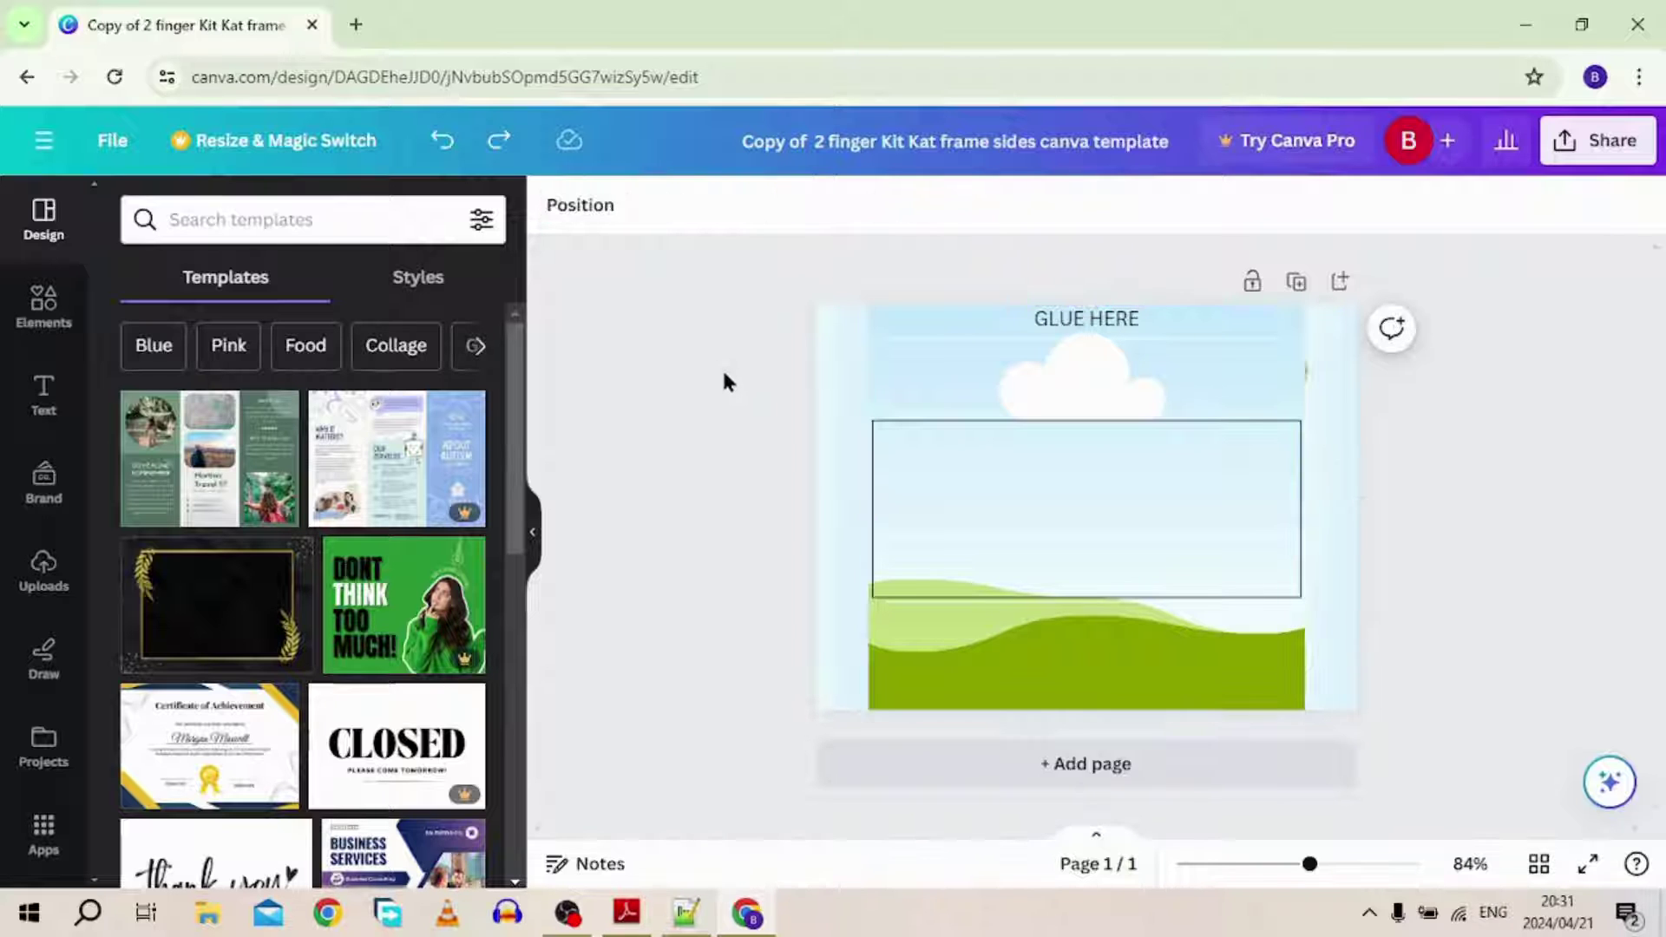
- Search the elements for "birthday background" and narrow the results to graphics
click(39, 303)
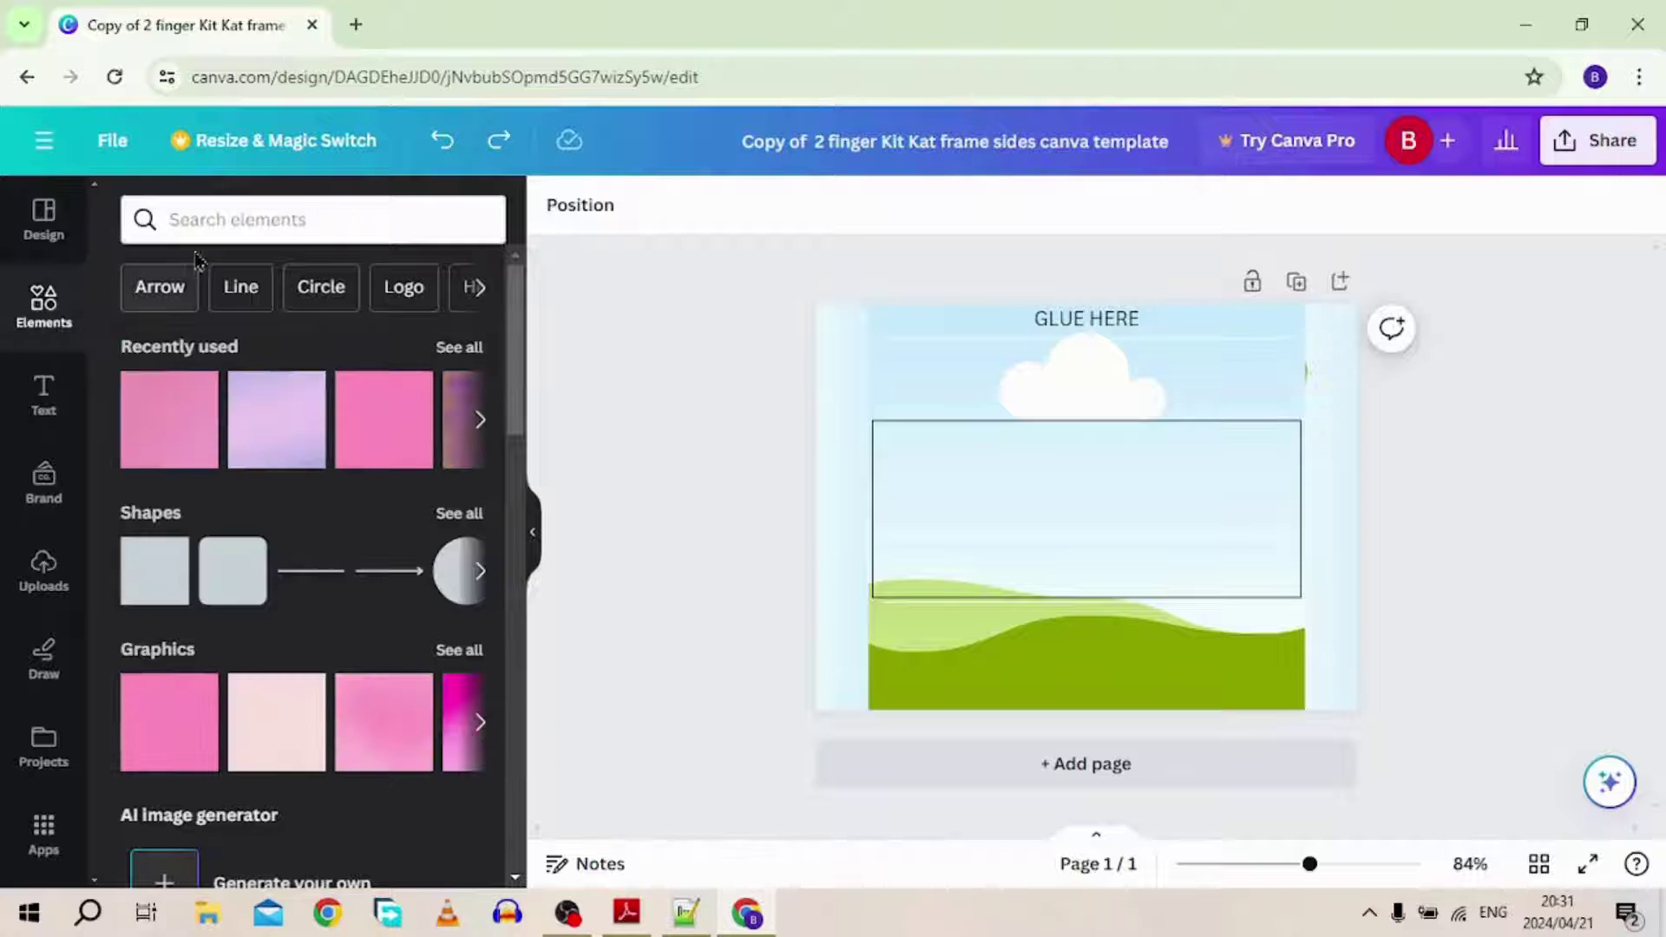
click(205, 228)
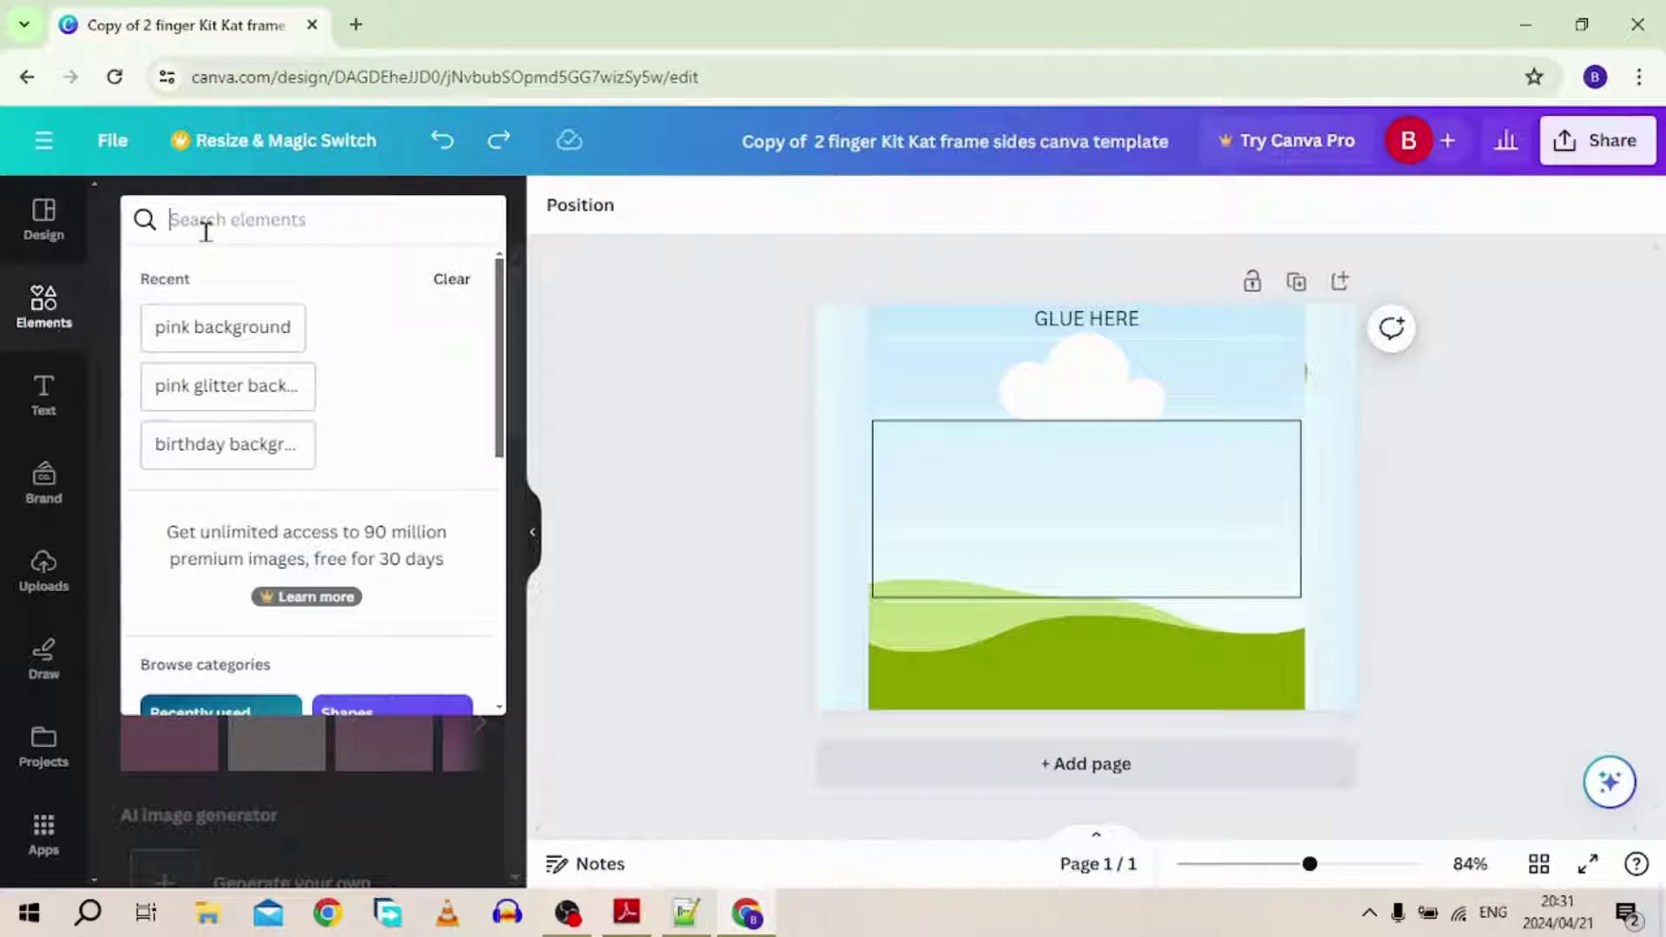
text(birthday)
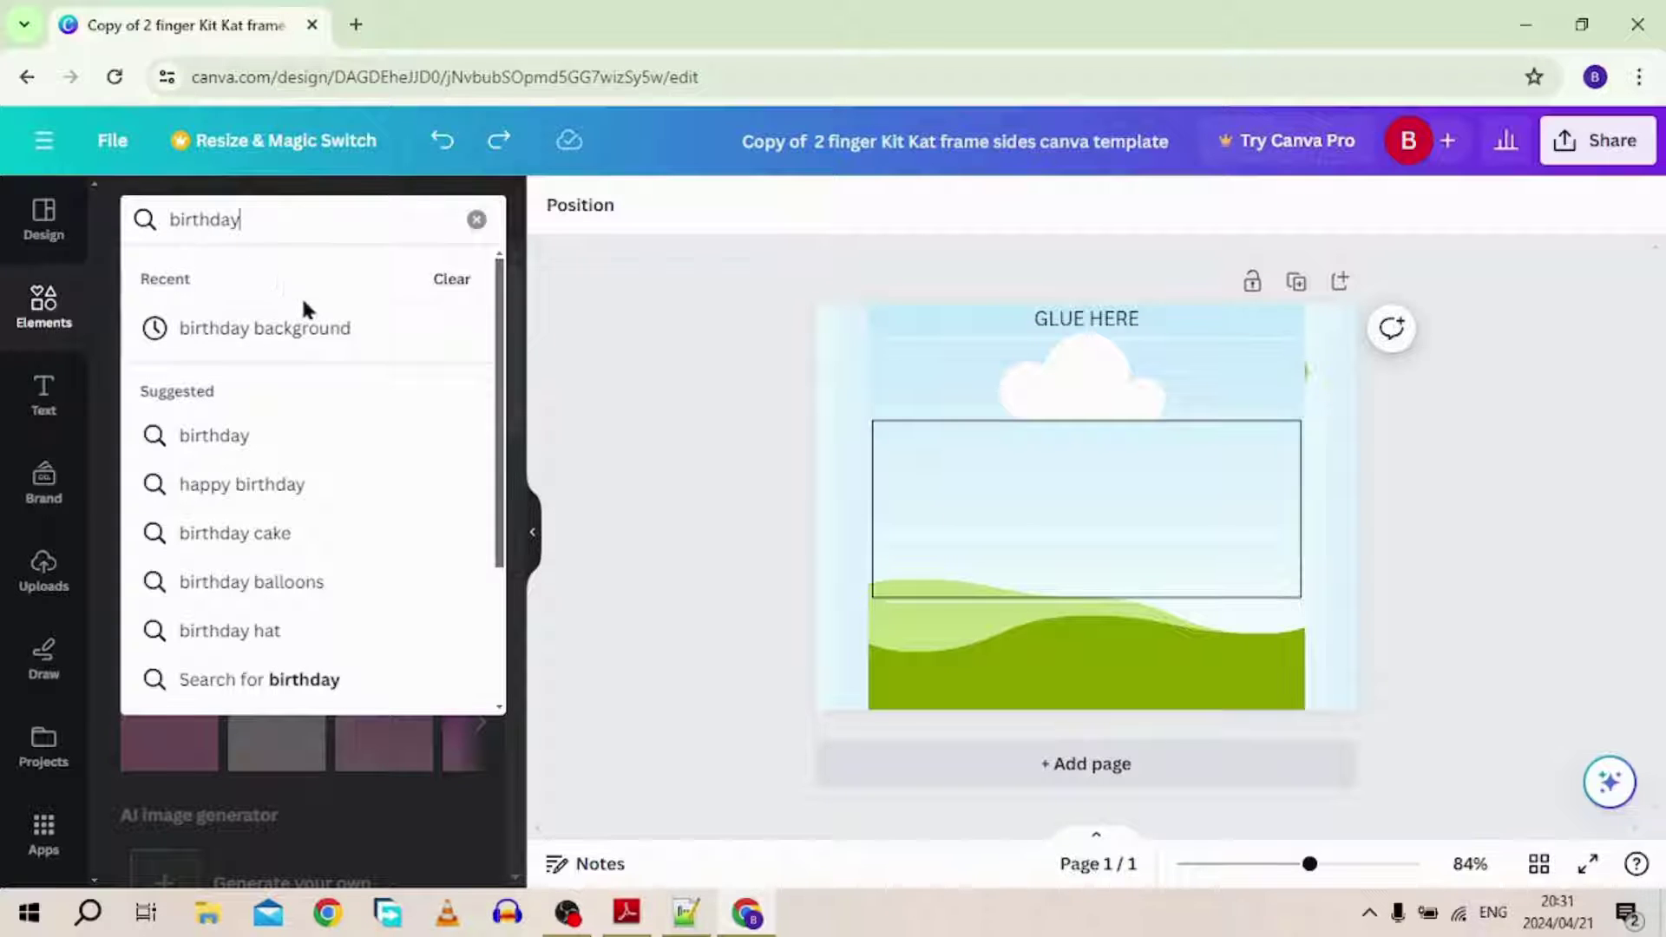
click(312, 330)
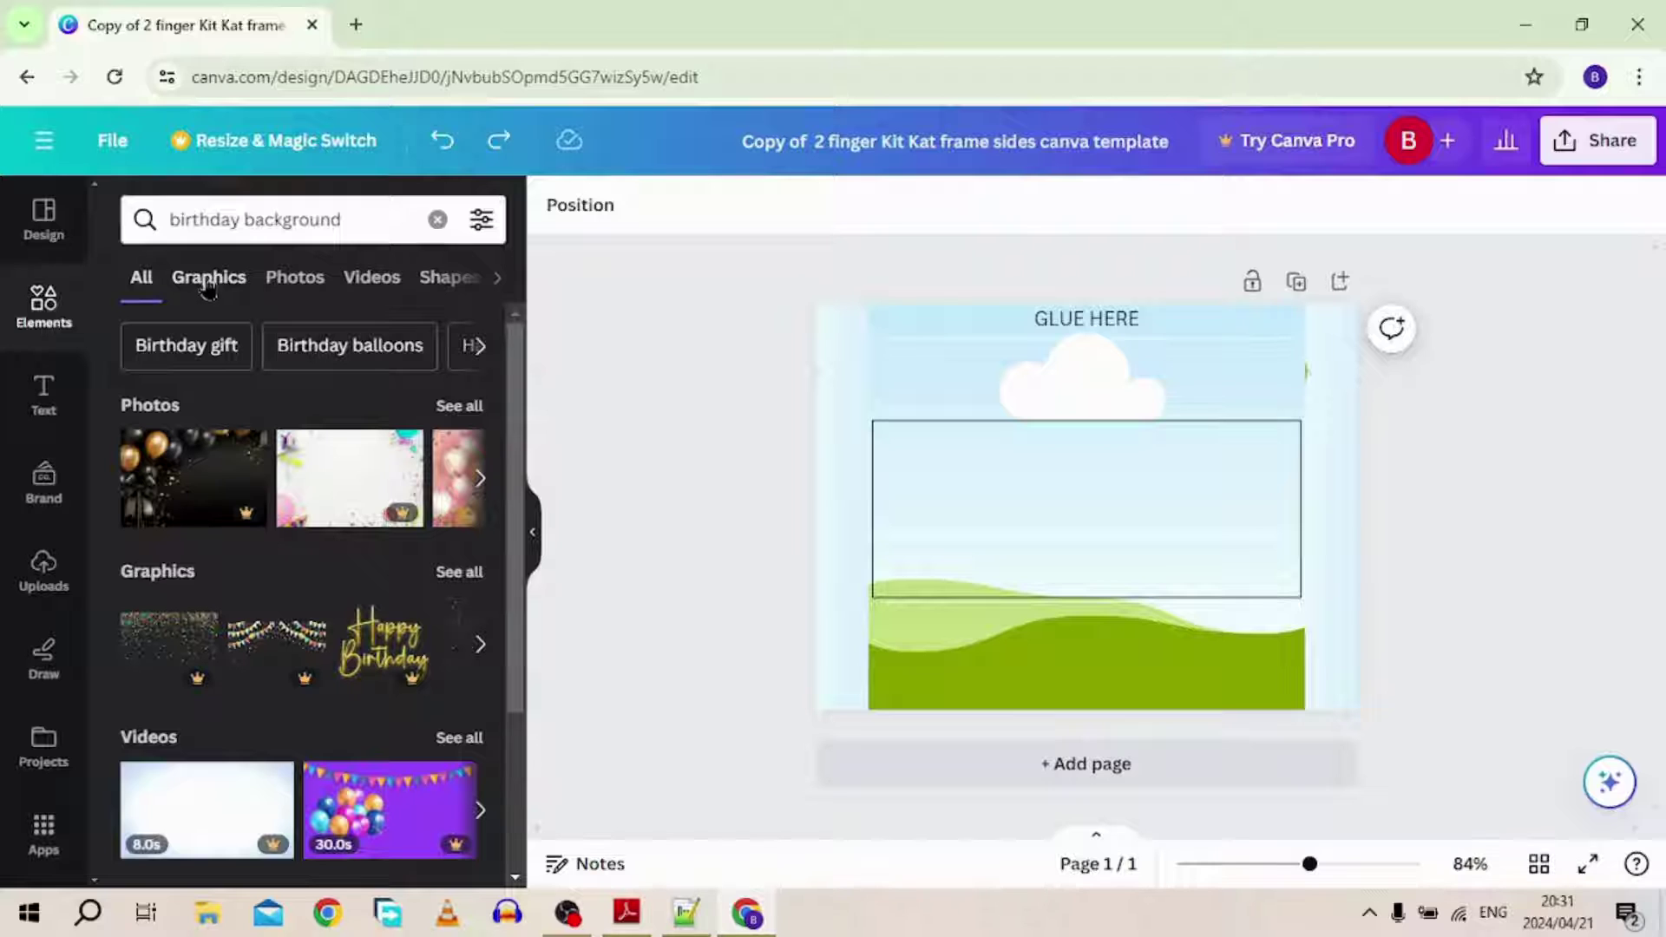
click(496, 282)
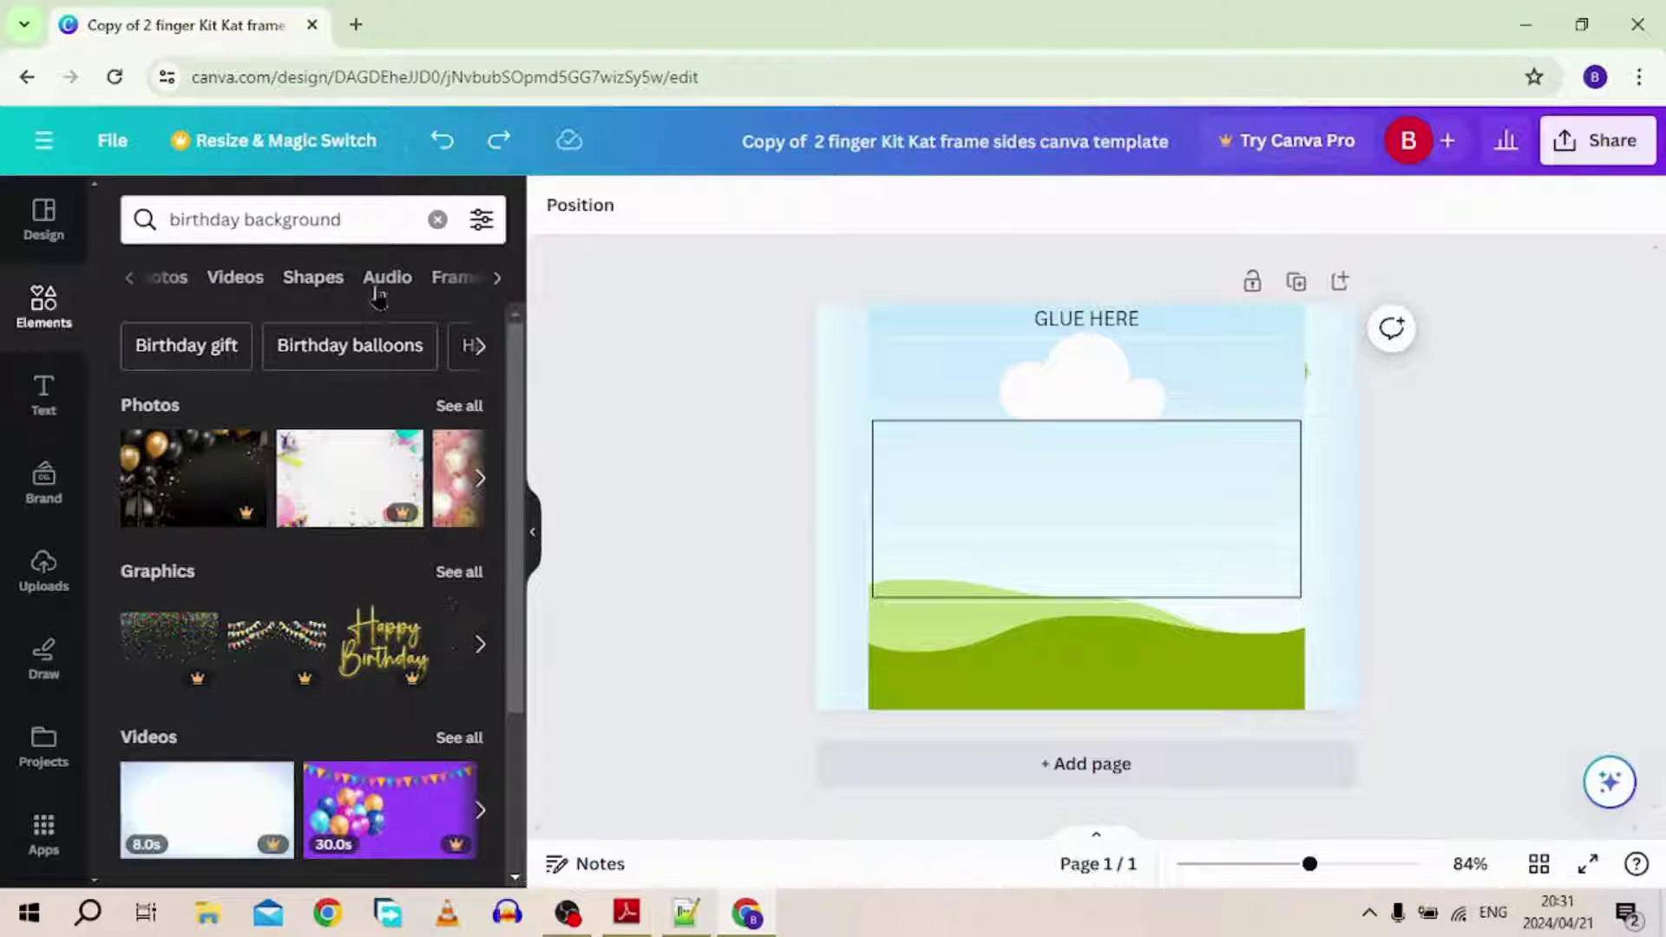
click(130, 280)
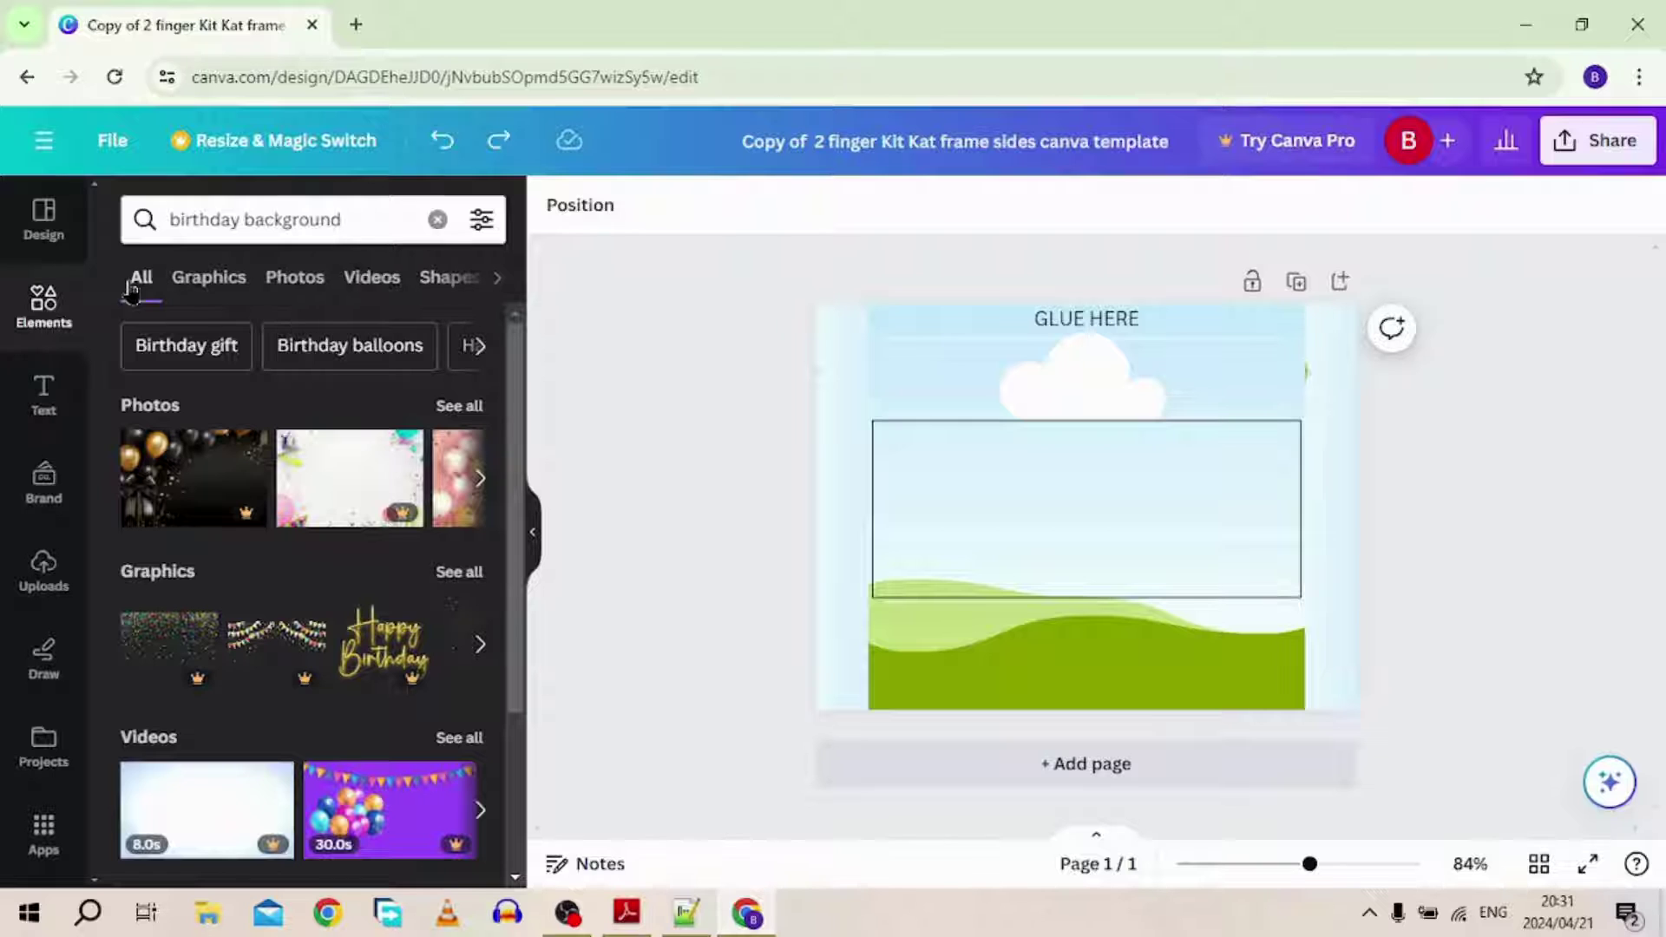
click(215, 280)
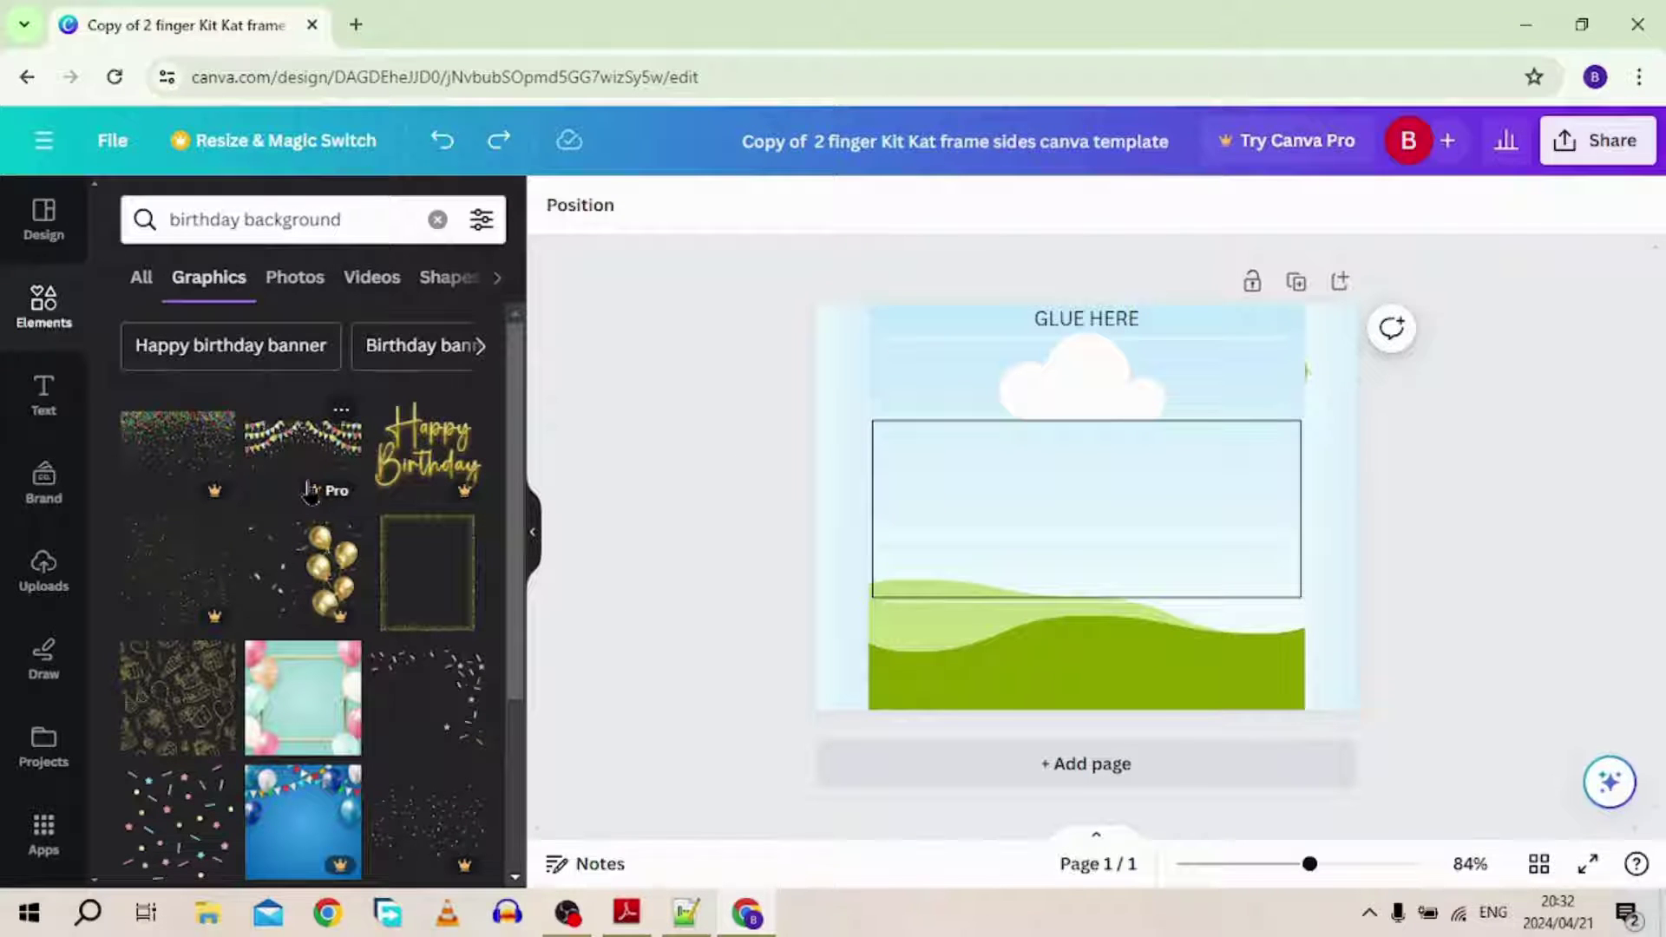
- Try the bunting and confetti graphic enlarged across the middle box, and remove it from the design
click(304, 445)
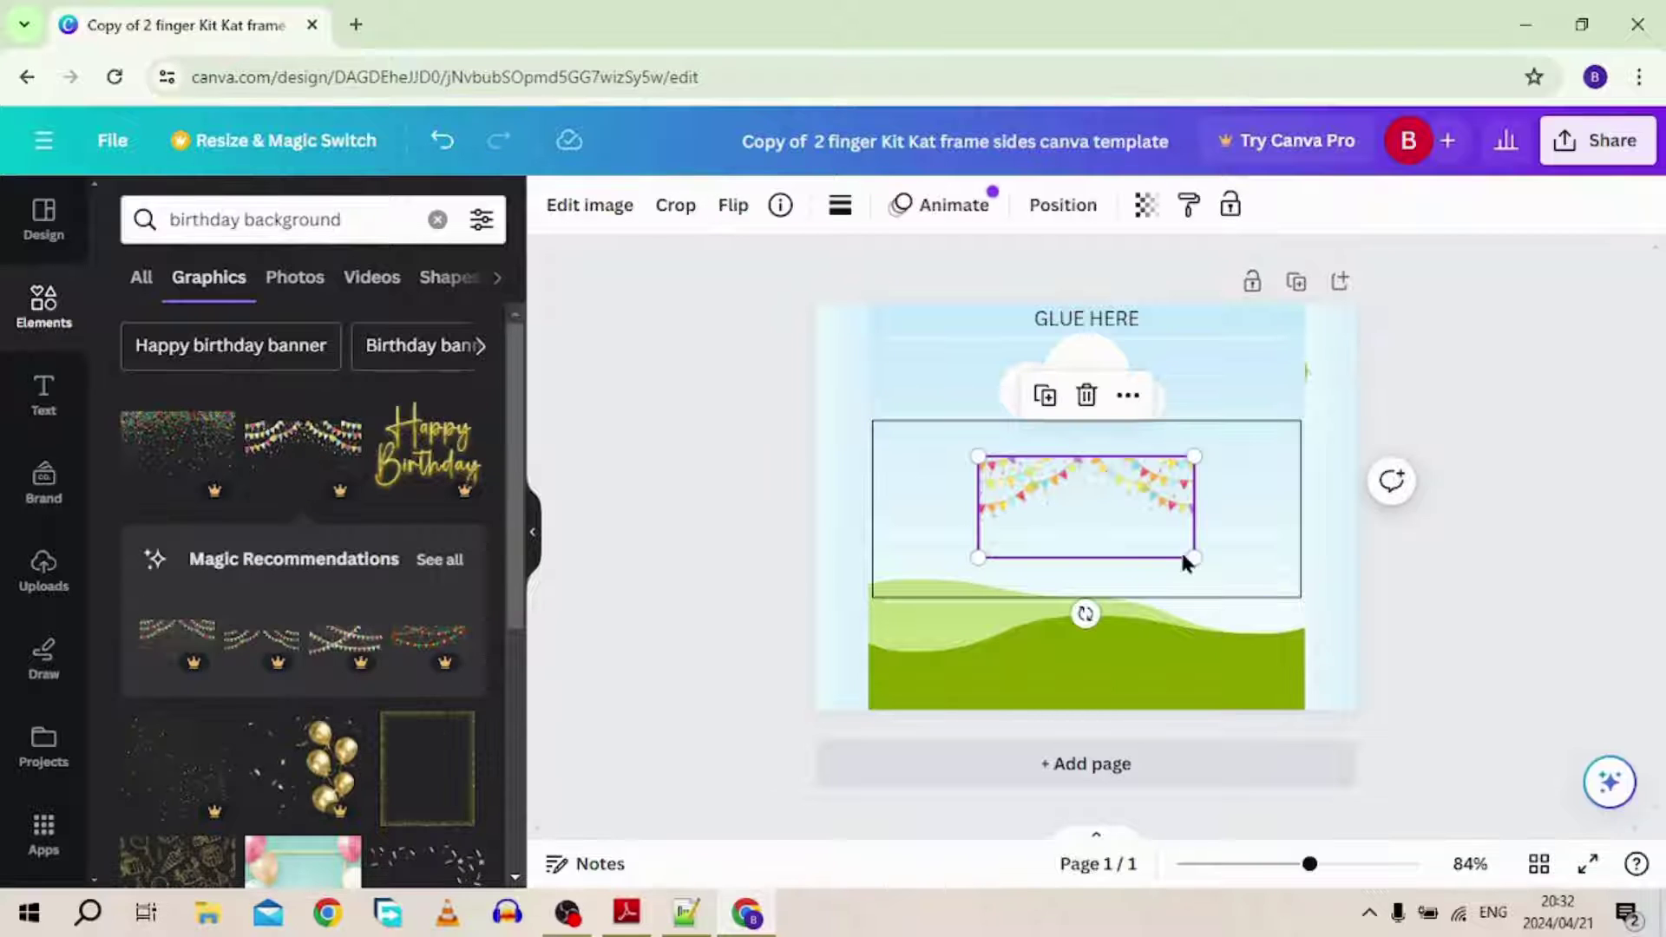
drag(1195, 557, 1075, 532)
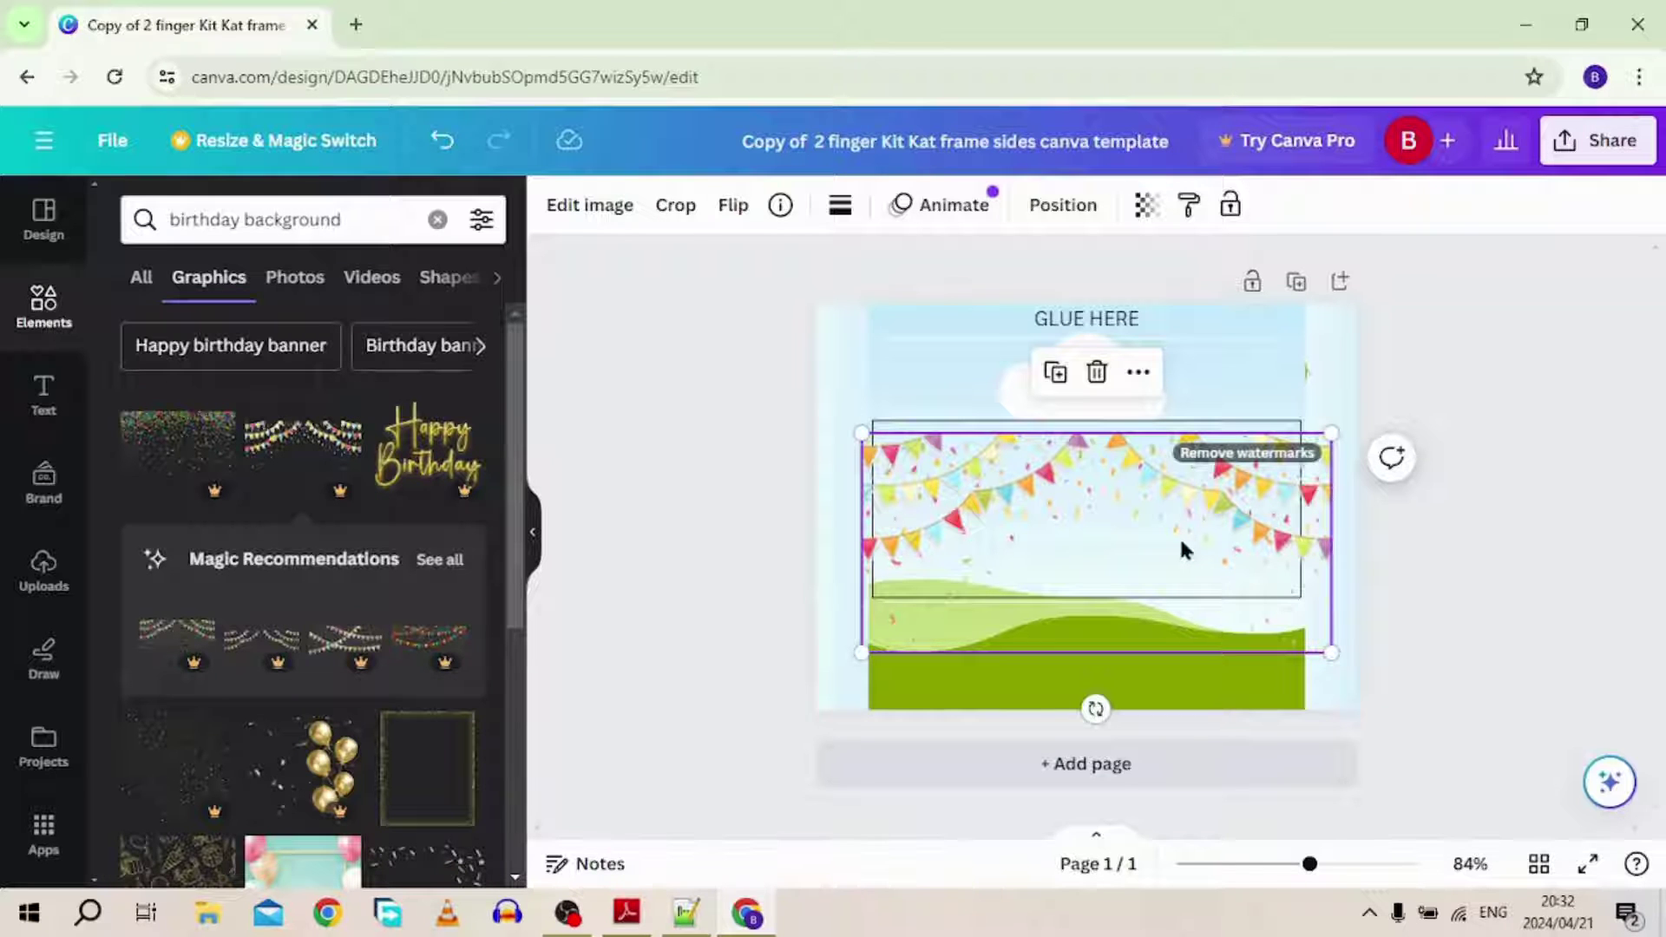
key(Delete)
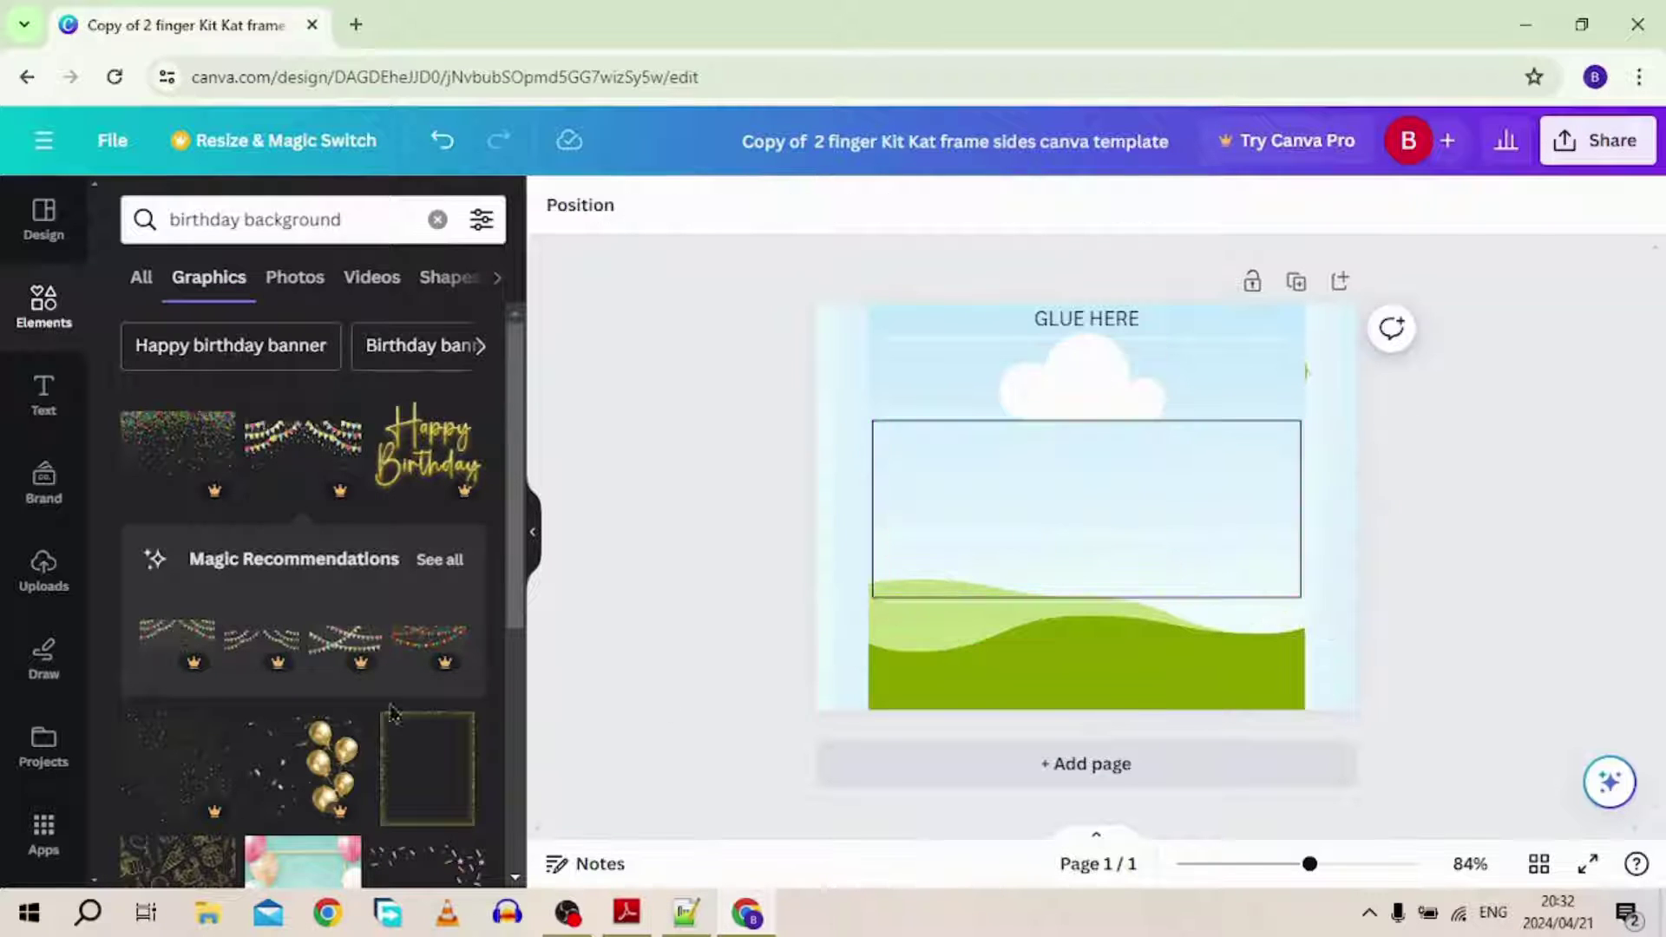
- Try filling the landscape frame with the blue balloon and bunting background, and undo the fill
scroll(305, 734, down, 3)
drag(307, 781, 887, 380)
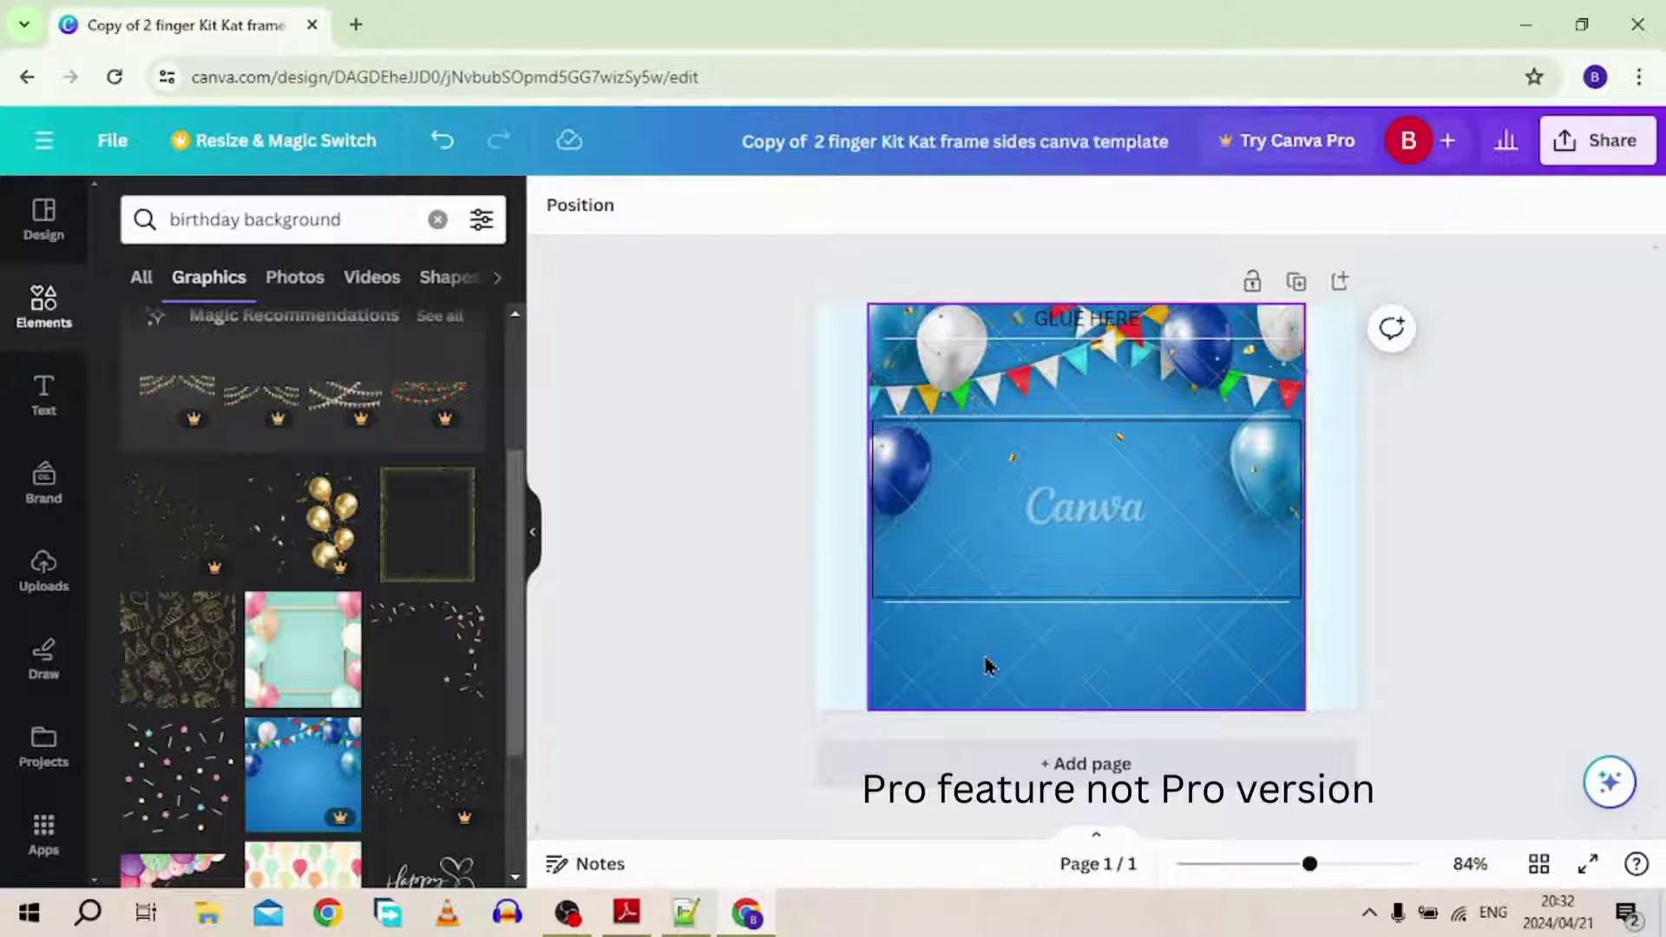
click(442, 139)
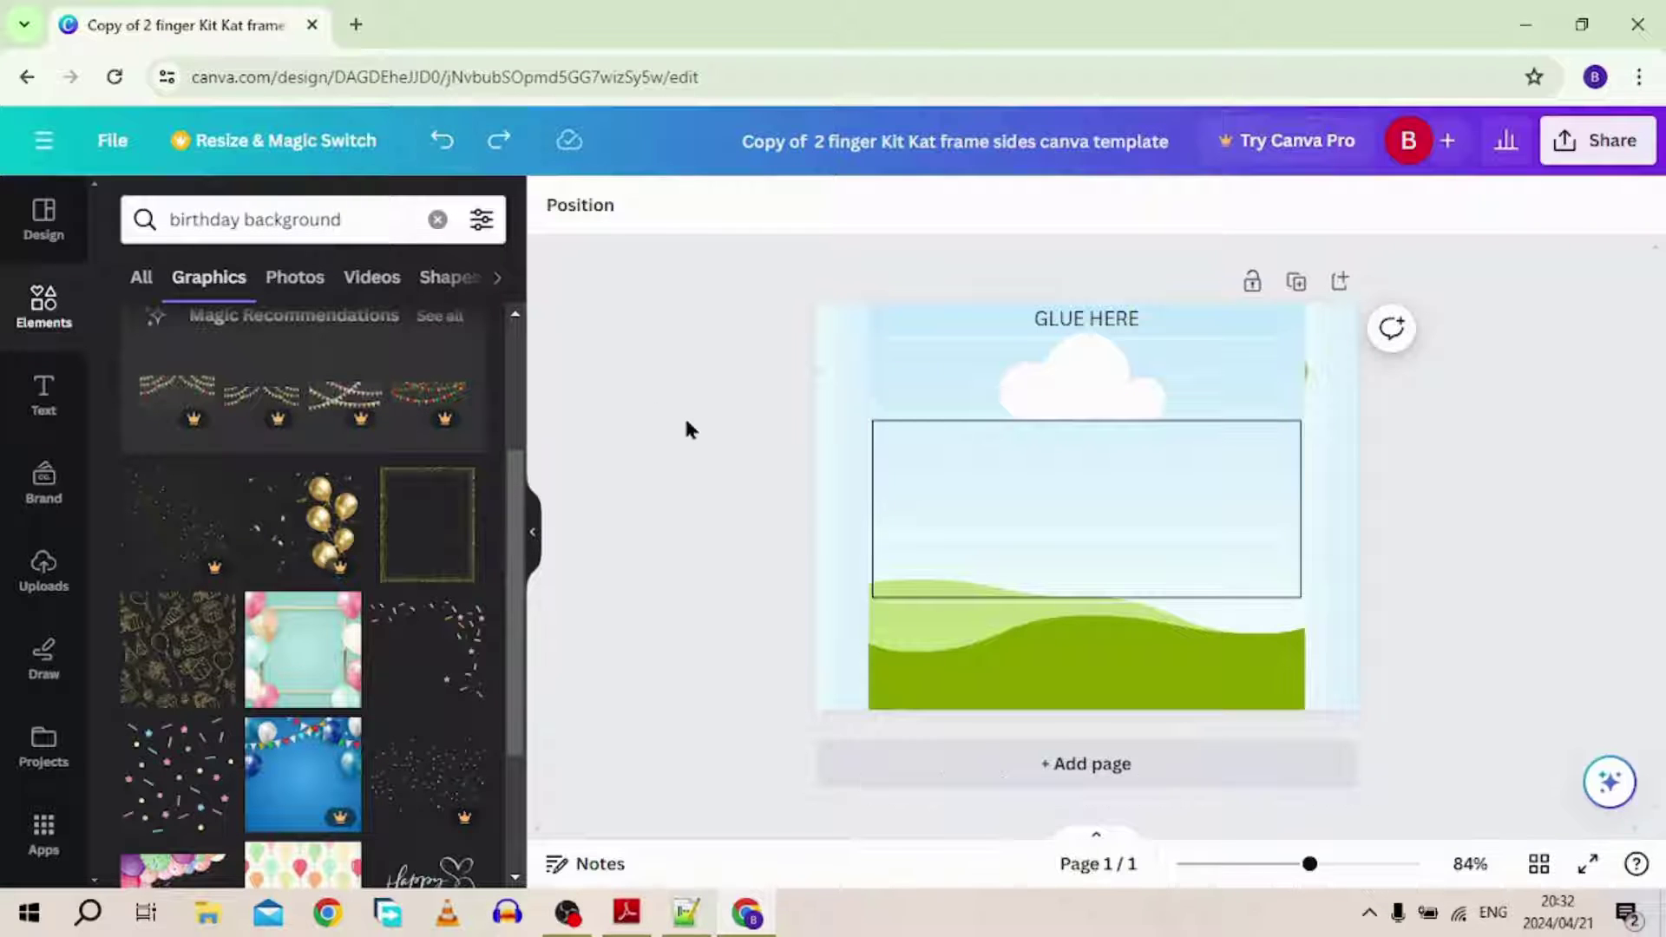
- Fill the landscape frame with the mint green background with pink and white balloons and a gold border
scroll(199, 447, down, 3)
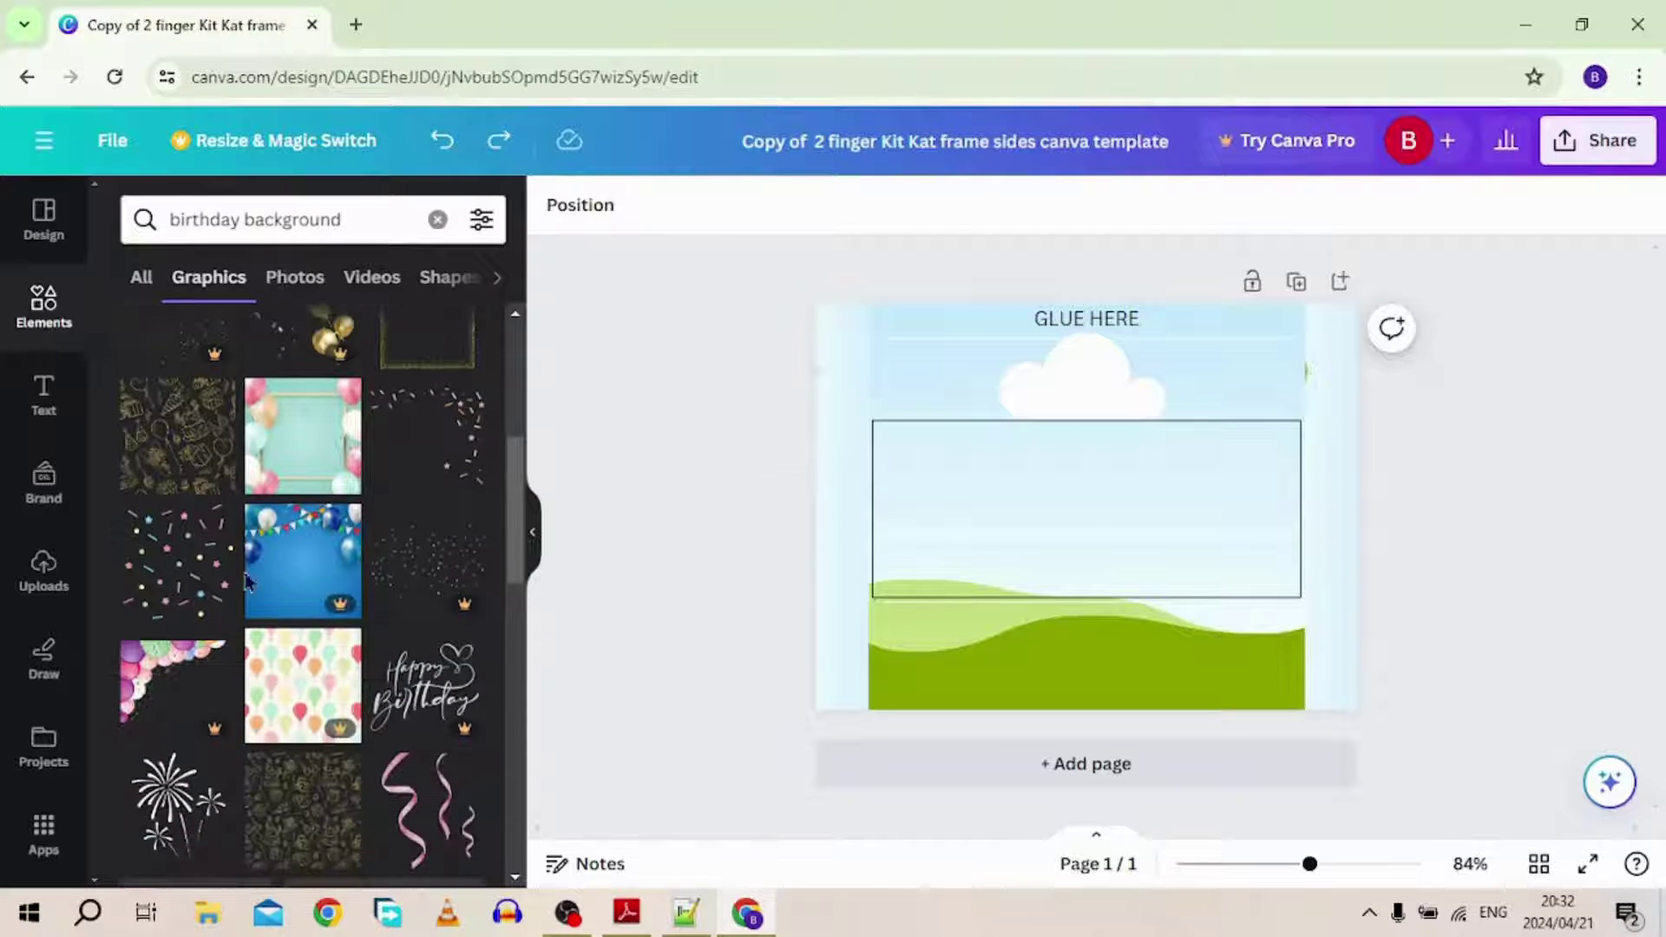
drag(298, 442, 835, 473)
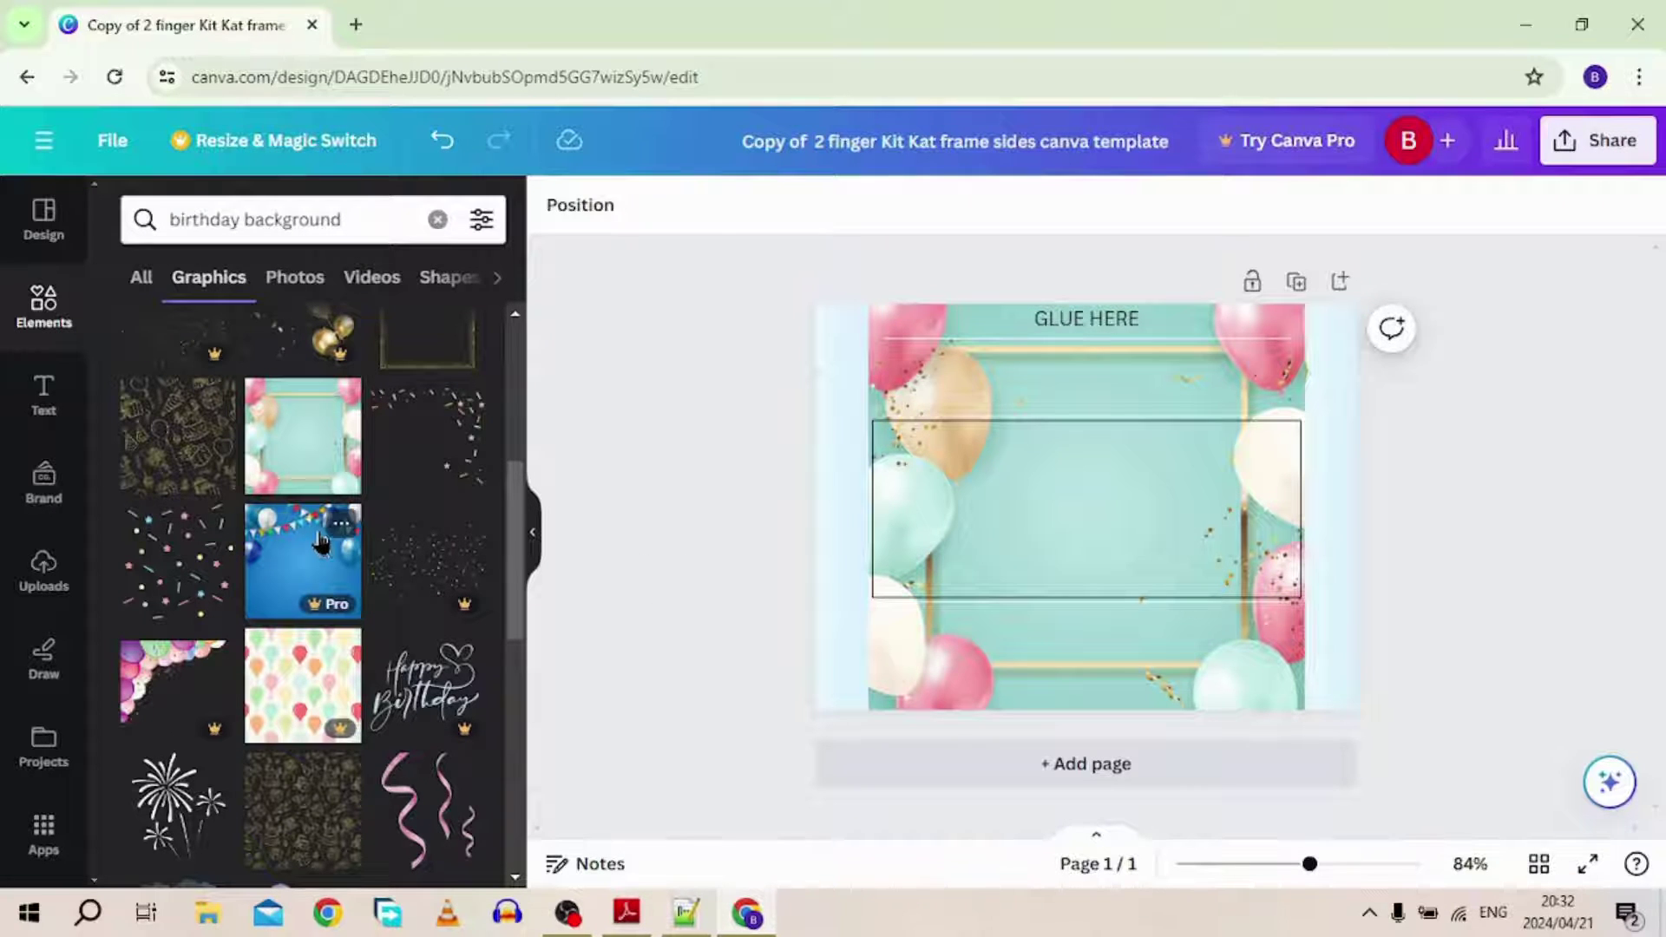
- Try the coloured sprinkles graphic enlarged over the background, and remove it from the design
click(176, 569)
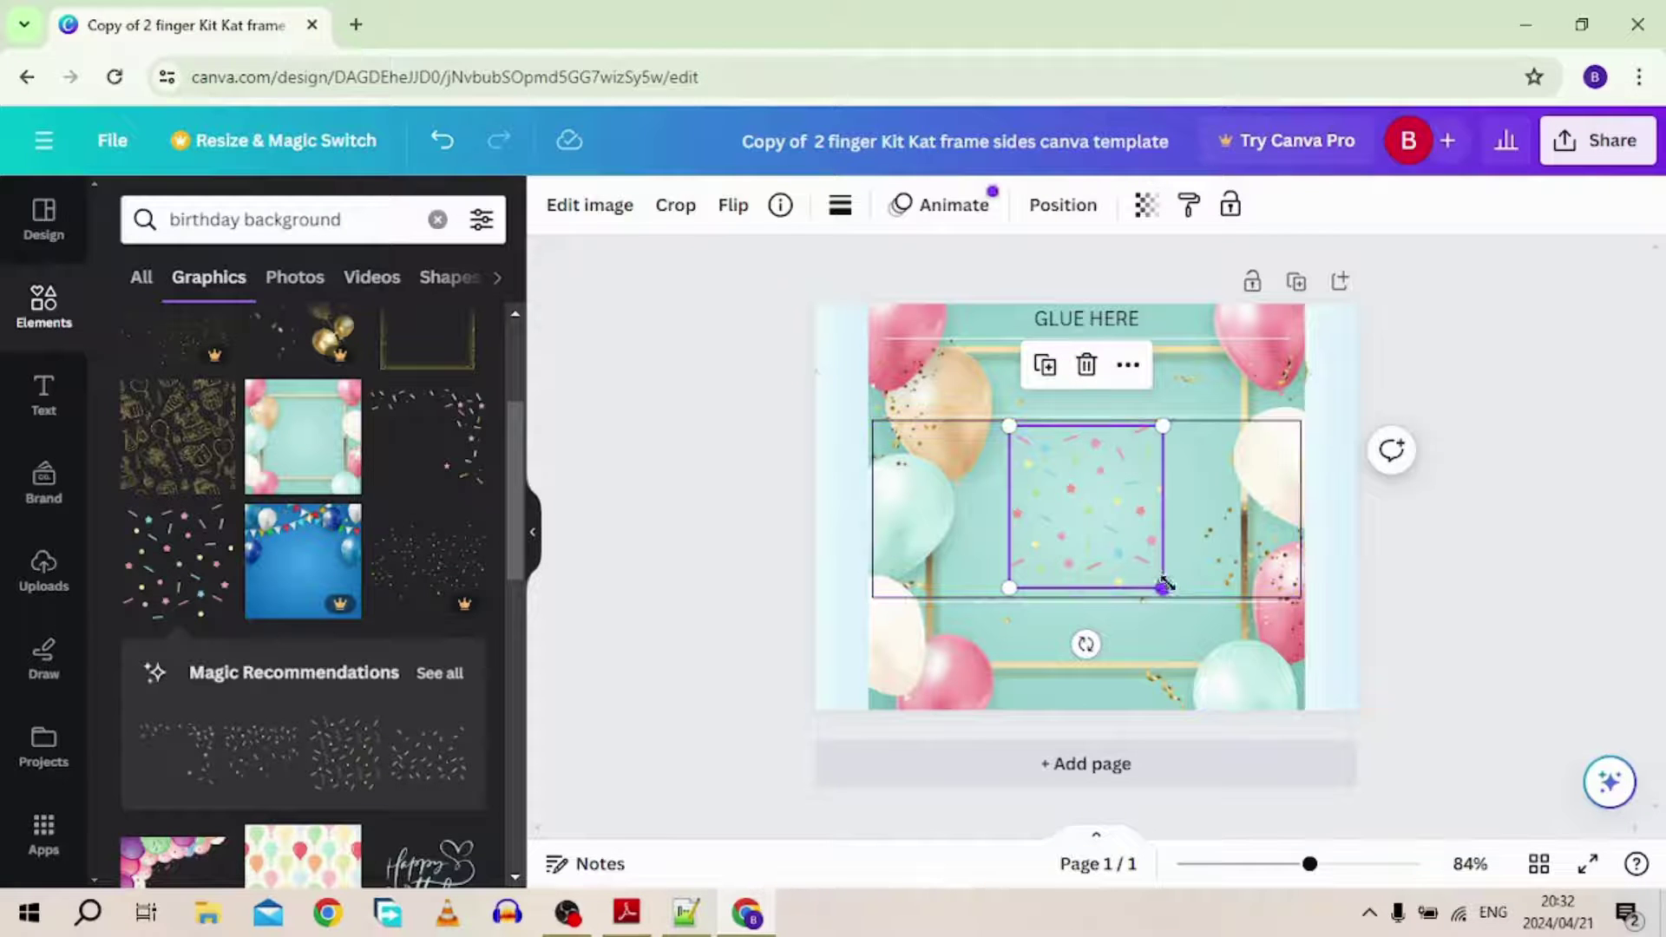
drag(1164, 586, 1272, 695)
drag(1136, 542, 1082, 514)
key(Delete)
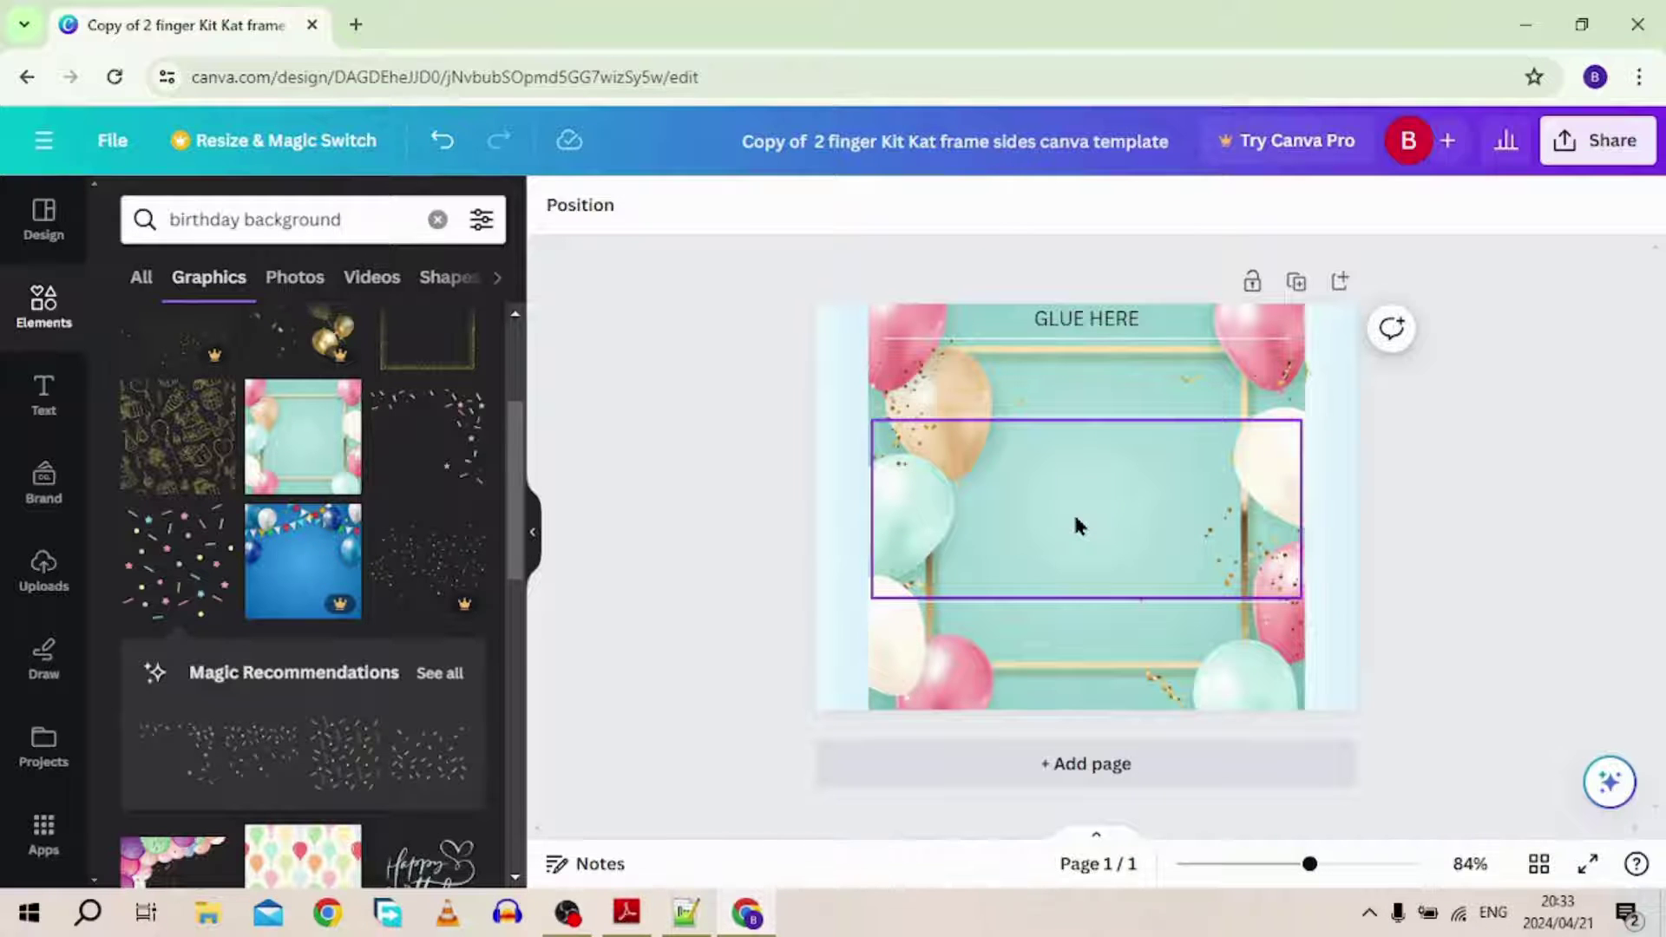
- Add the blue and pink cupcake graphic, shrink it to fit within the middle box and place it near the centre
scroll(336, 460, down, 5)
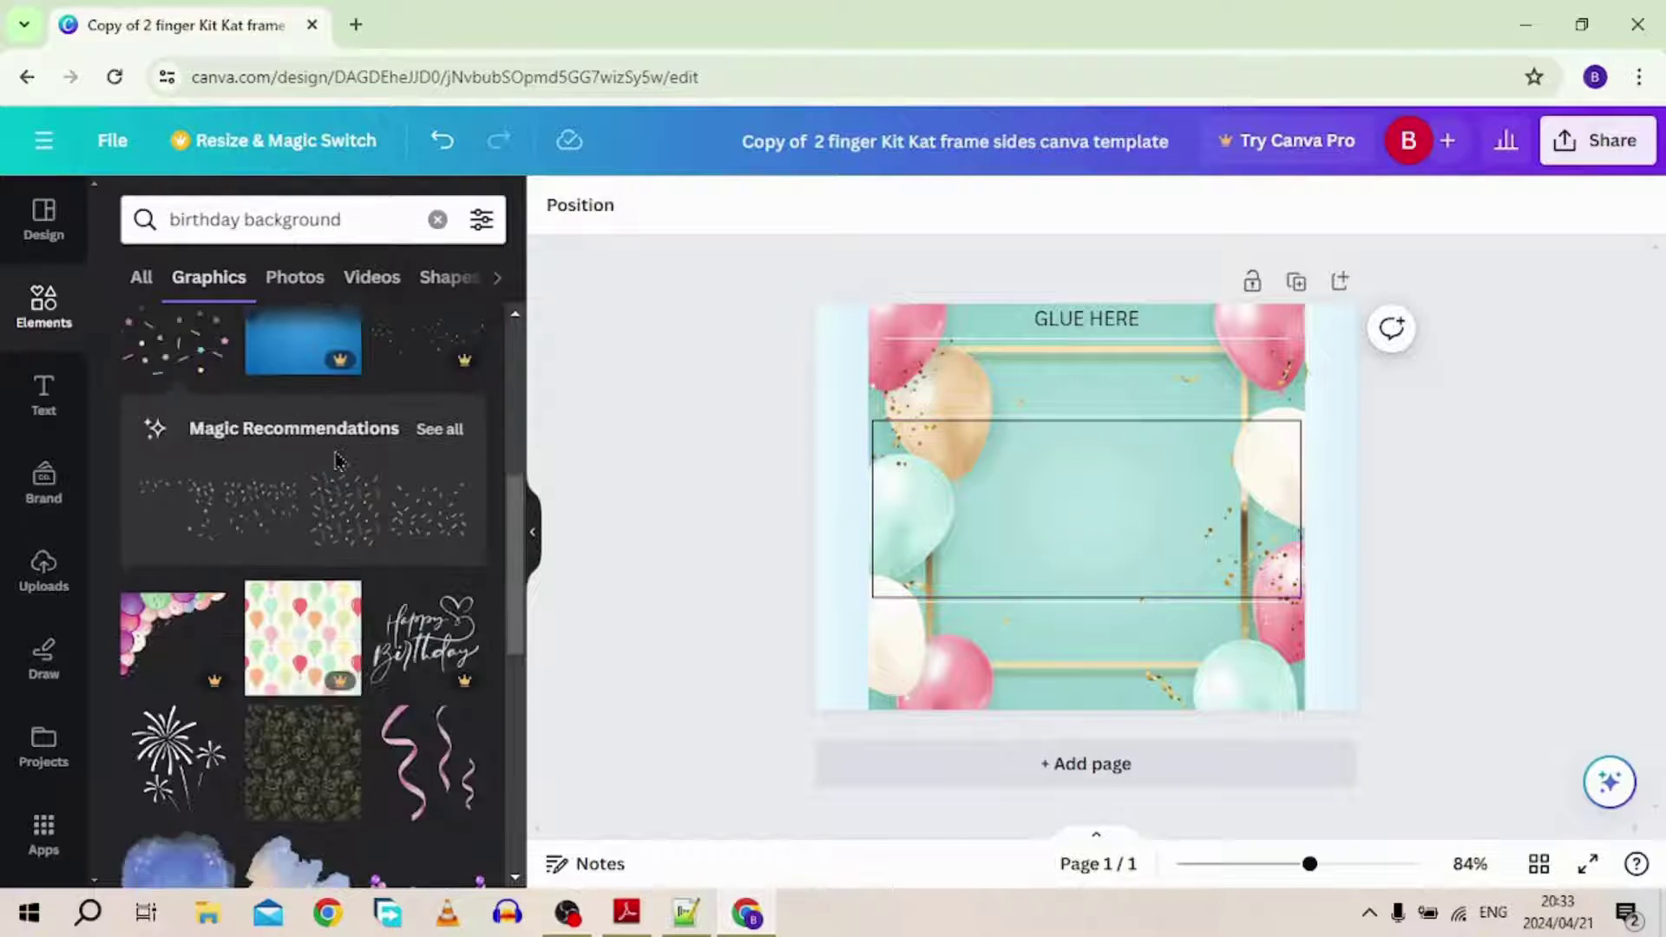
scroll(337, 460, down, 2)
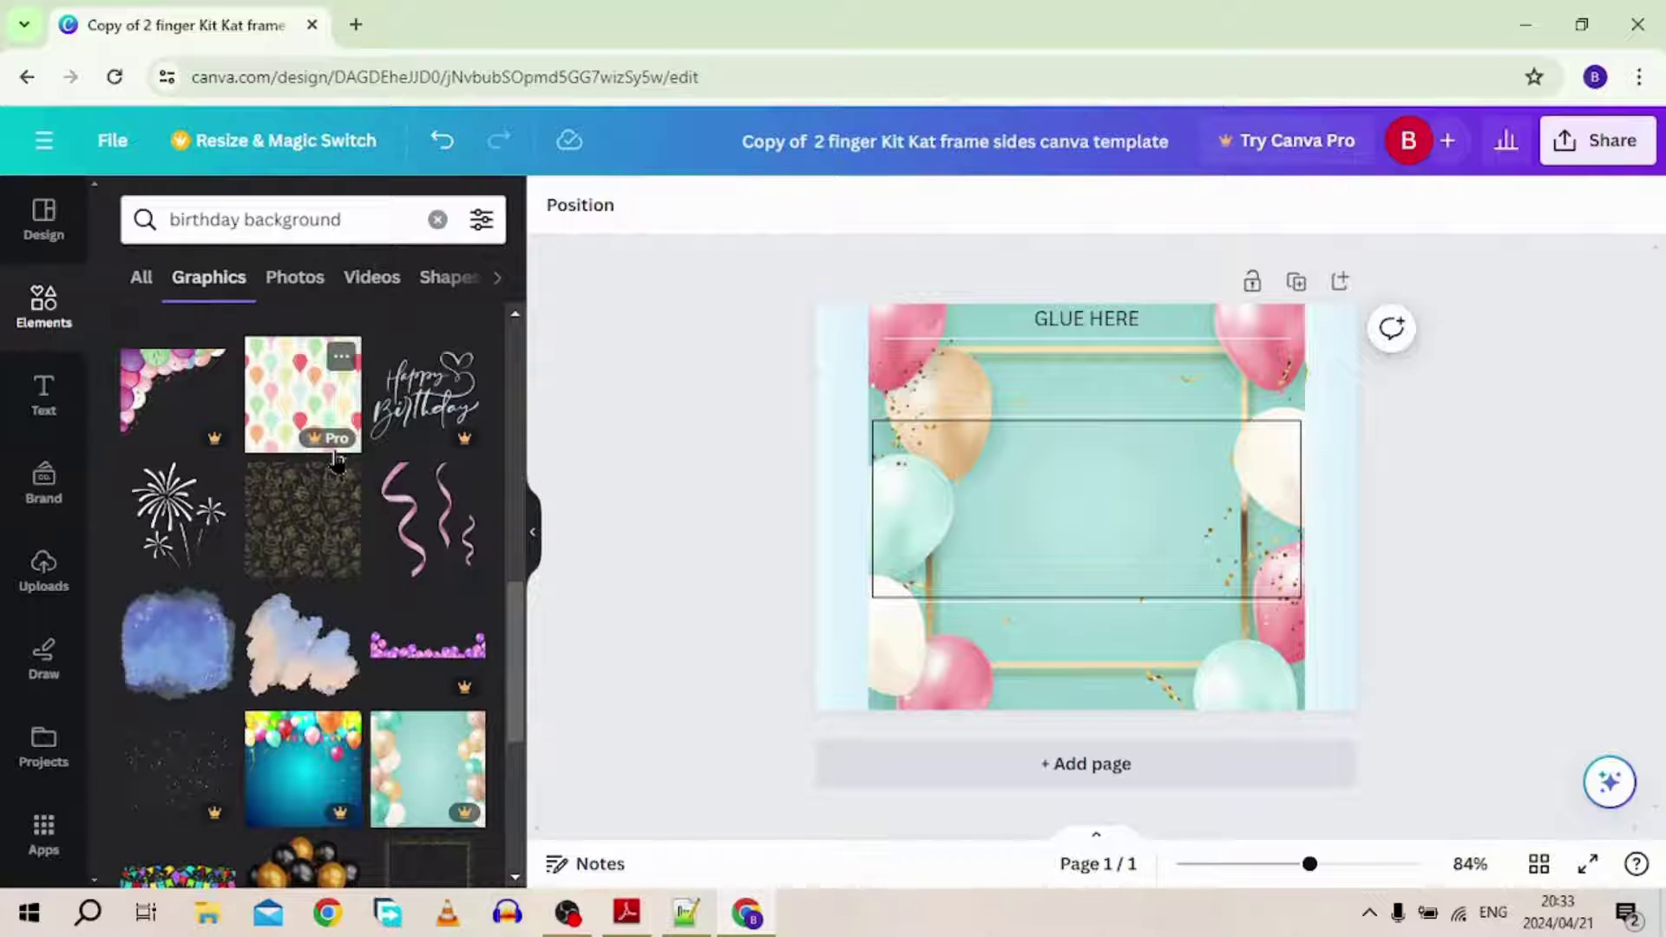
scroll(336, 460, down, 2)
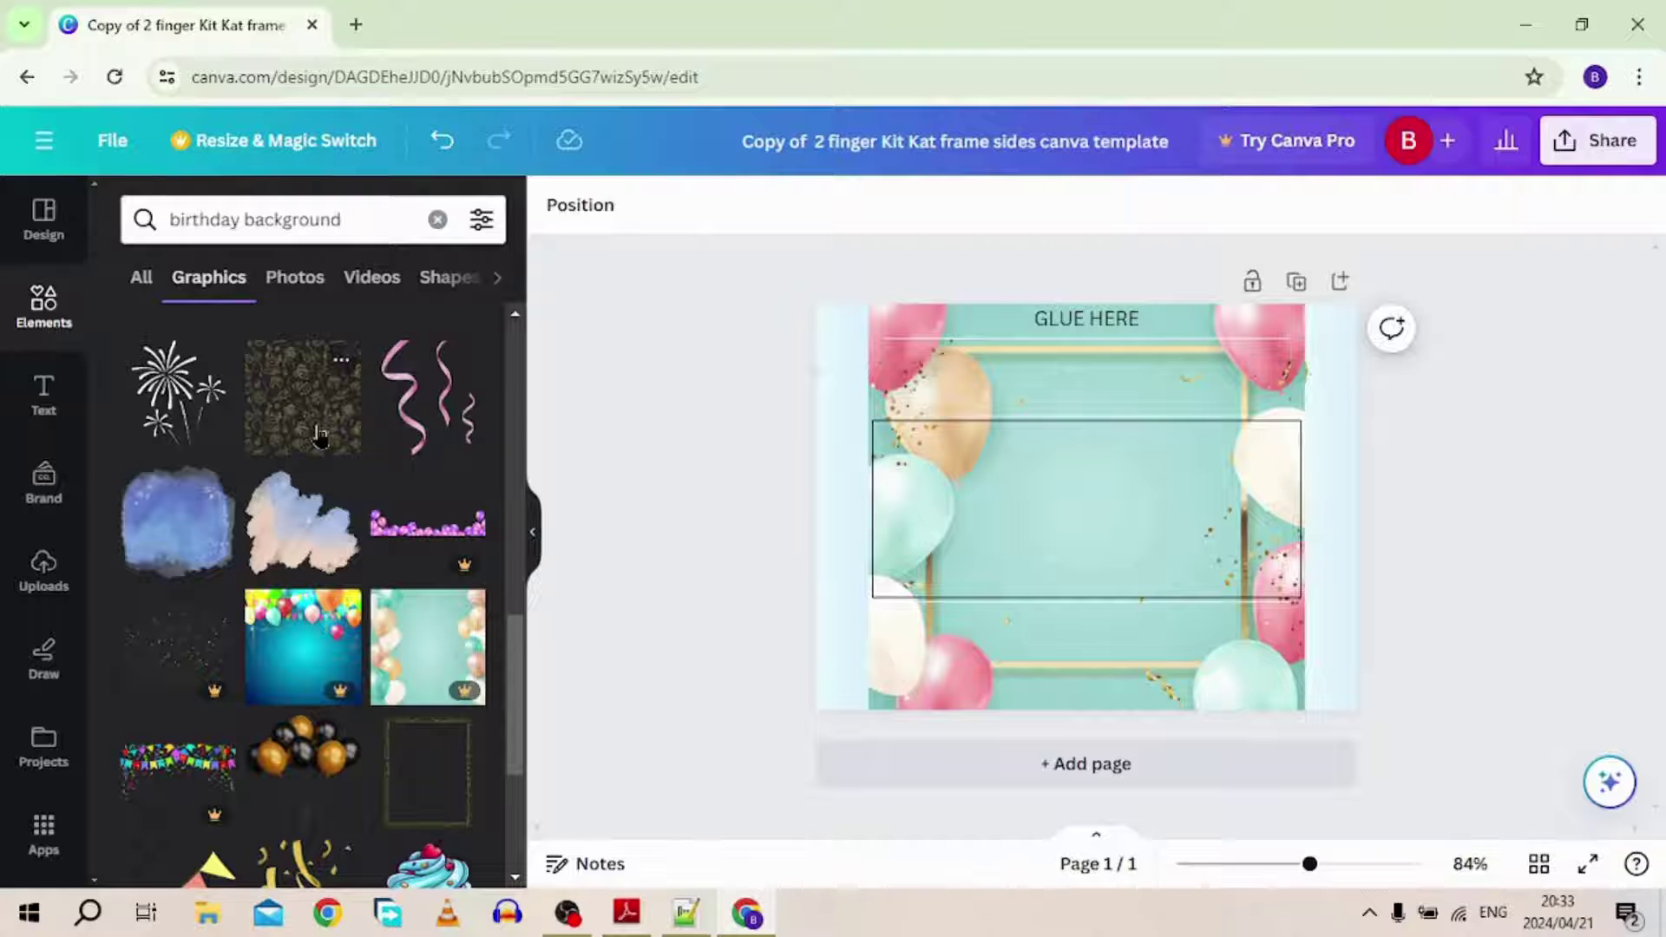
scroll(319, 436, down, 5)
scroll(320, 437, down, 2)
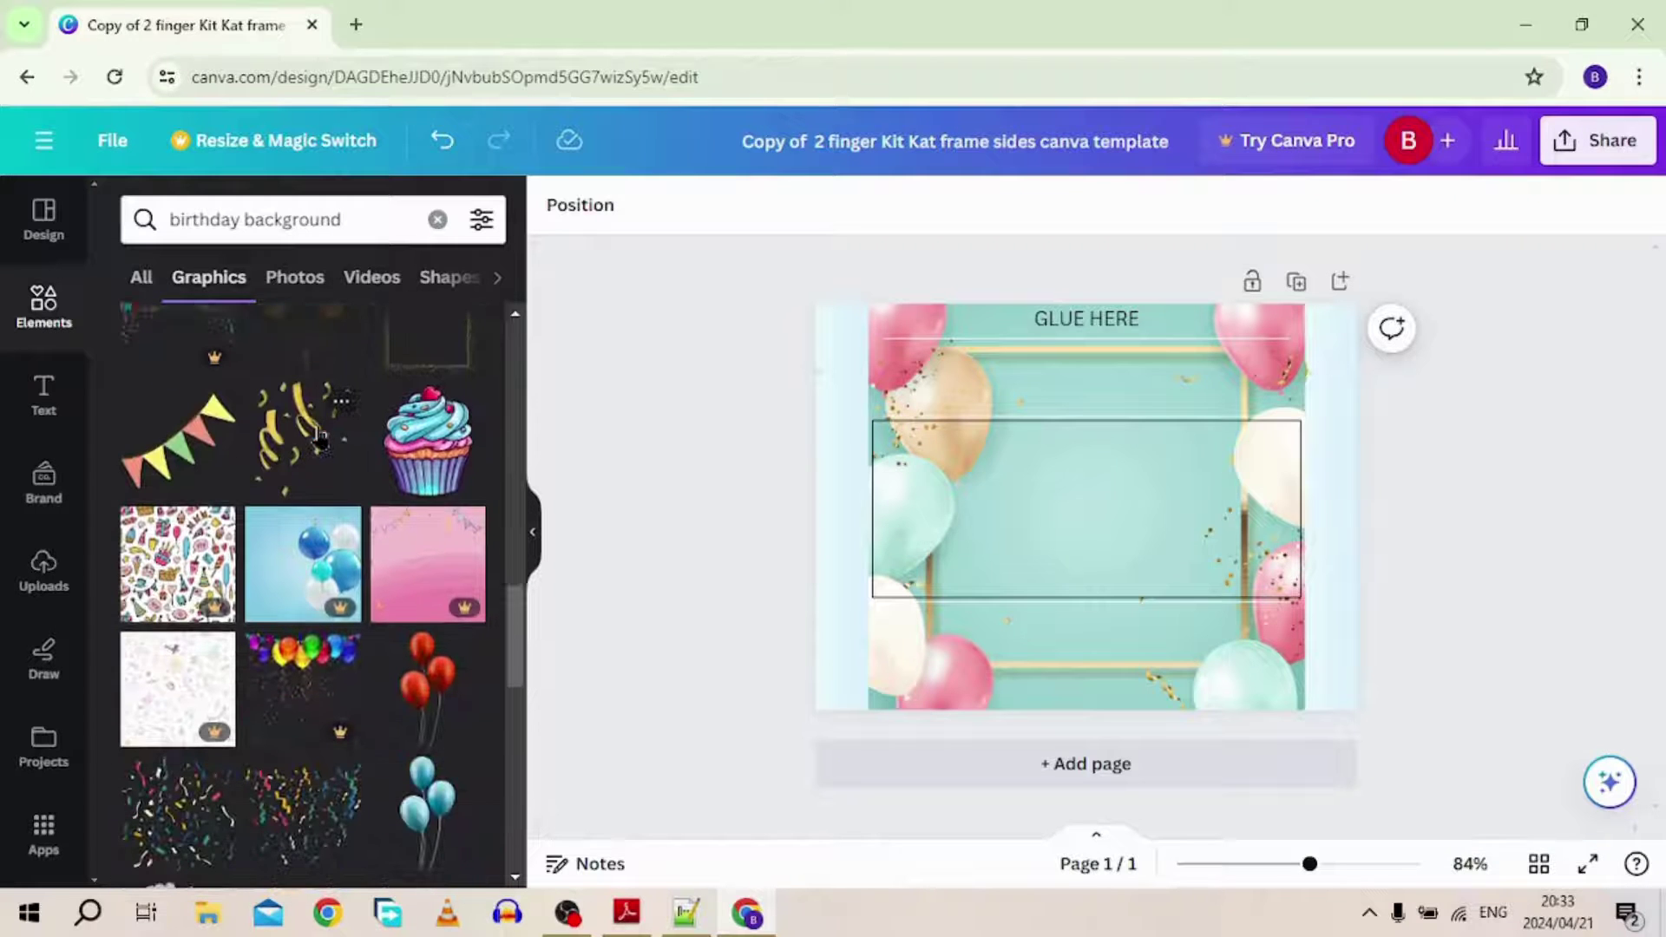
click(423, 447)
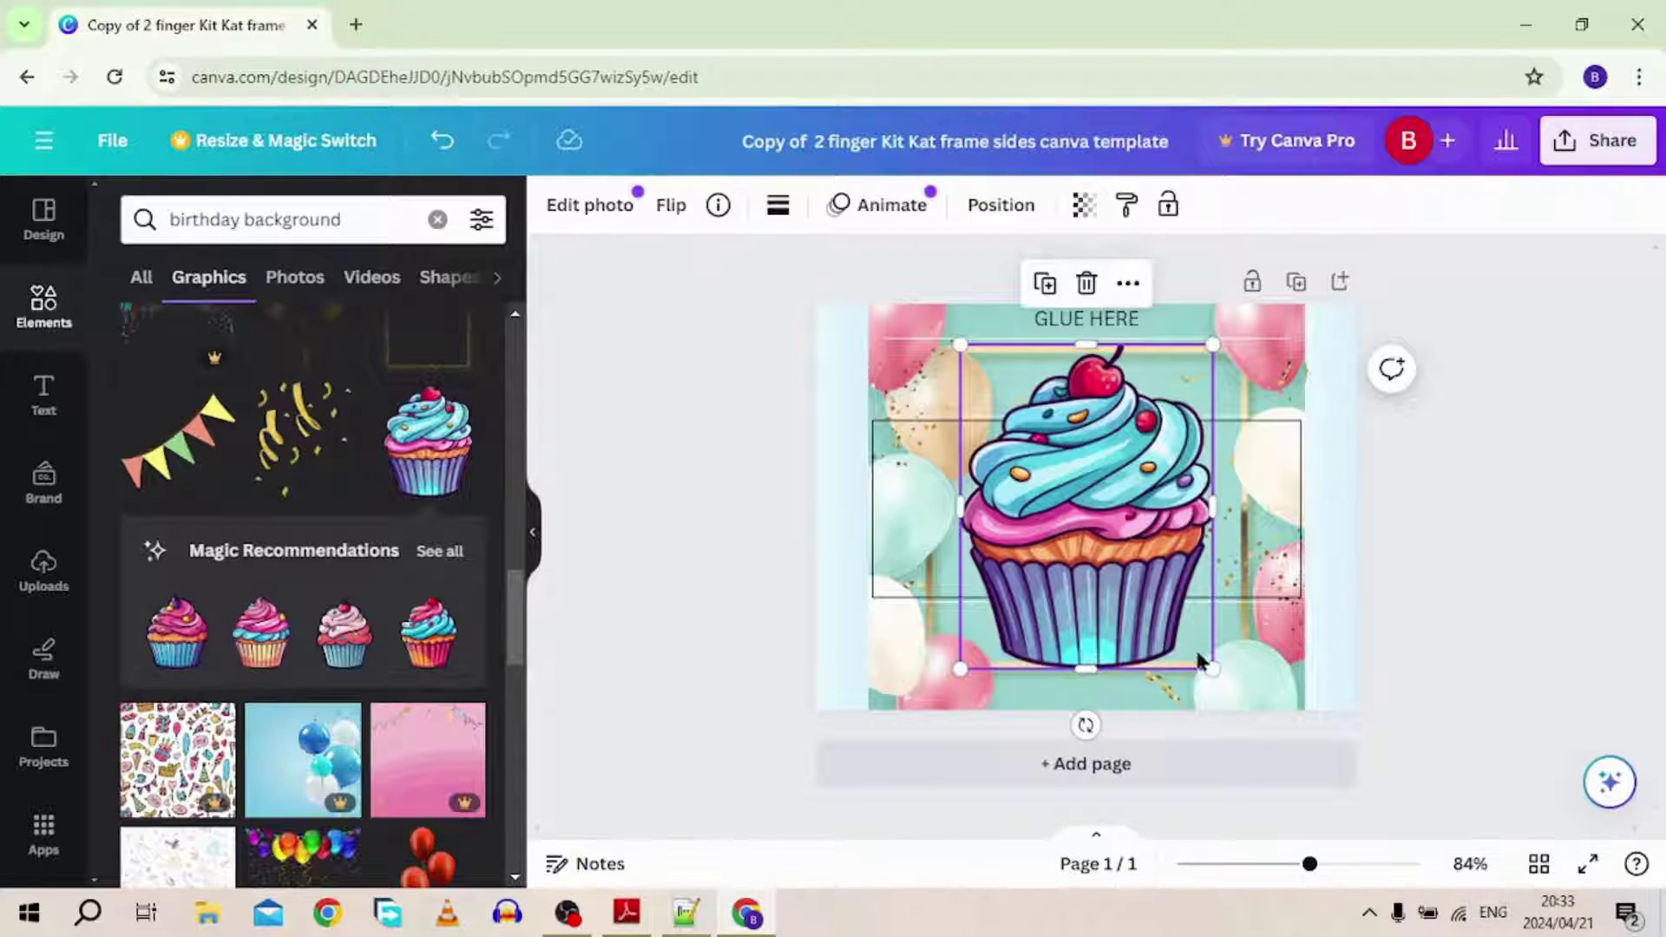
drag(1210, 665, 1070, 533)
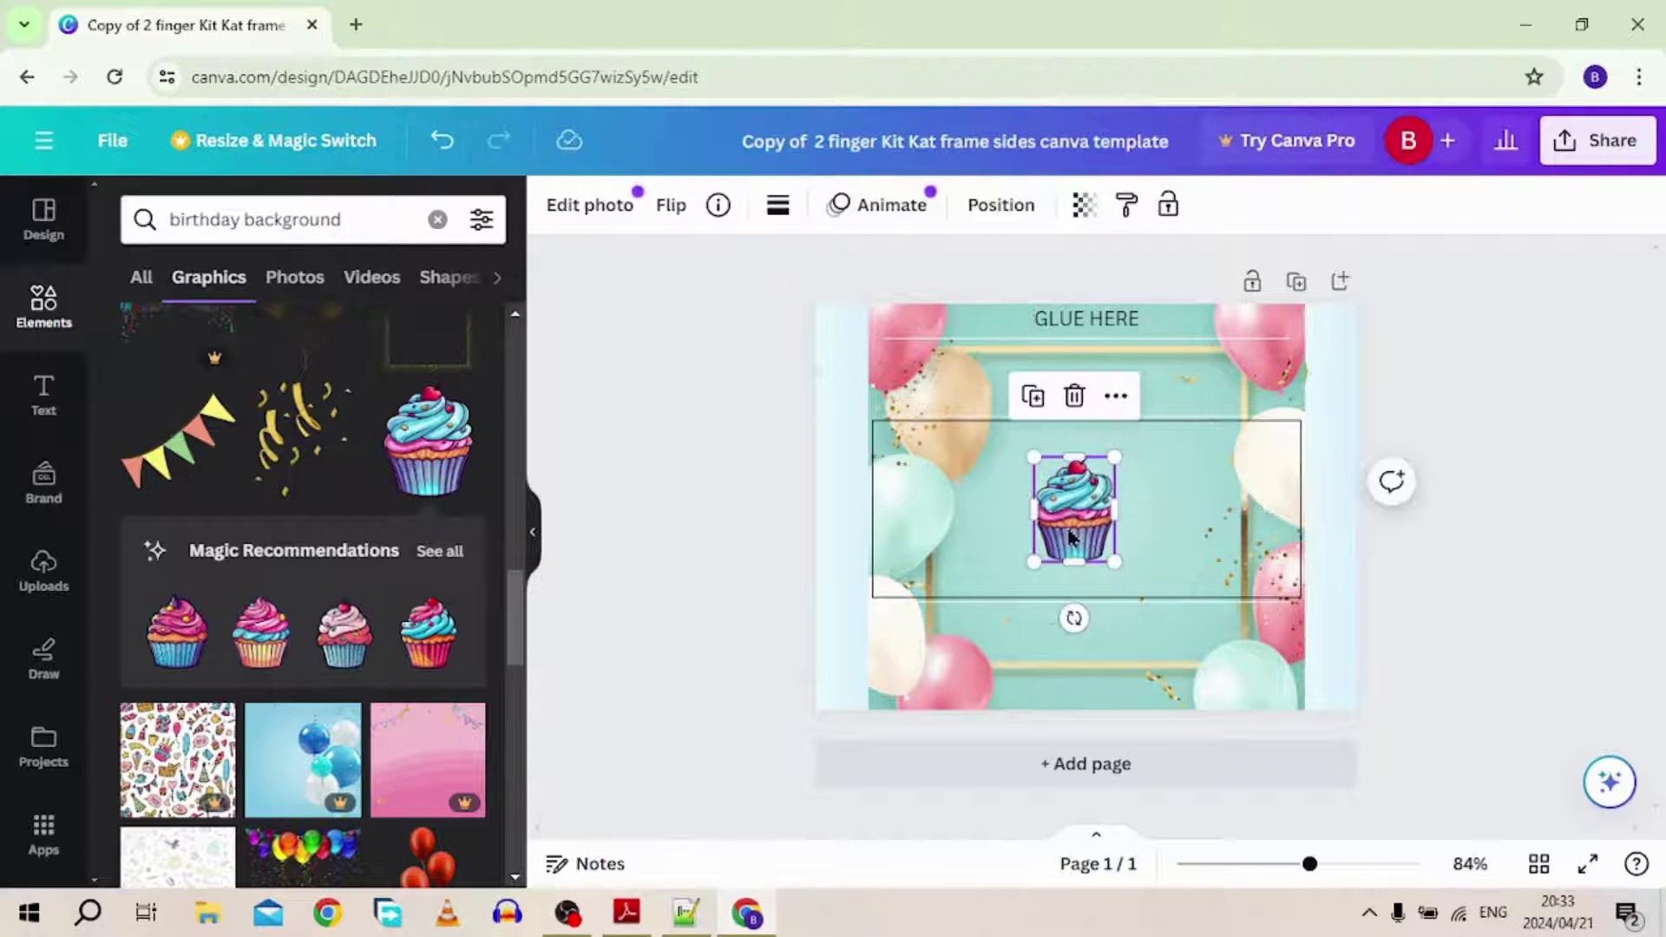
scroll(355, 541, down, 3)
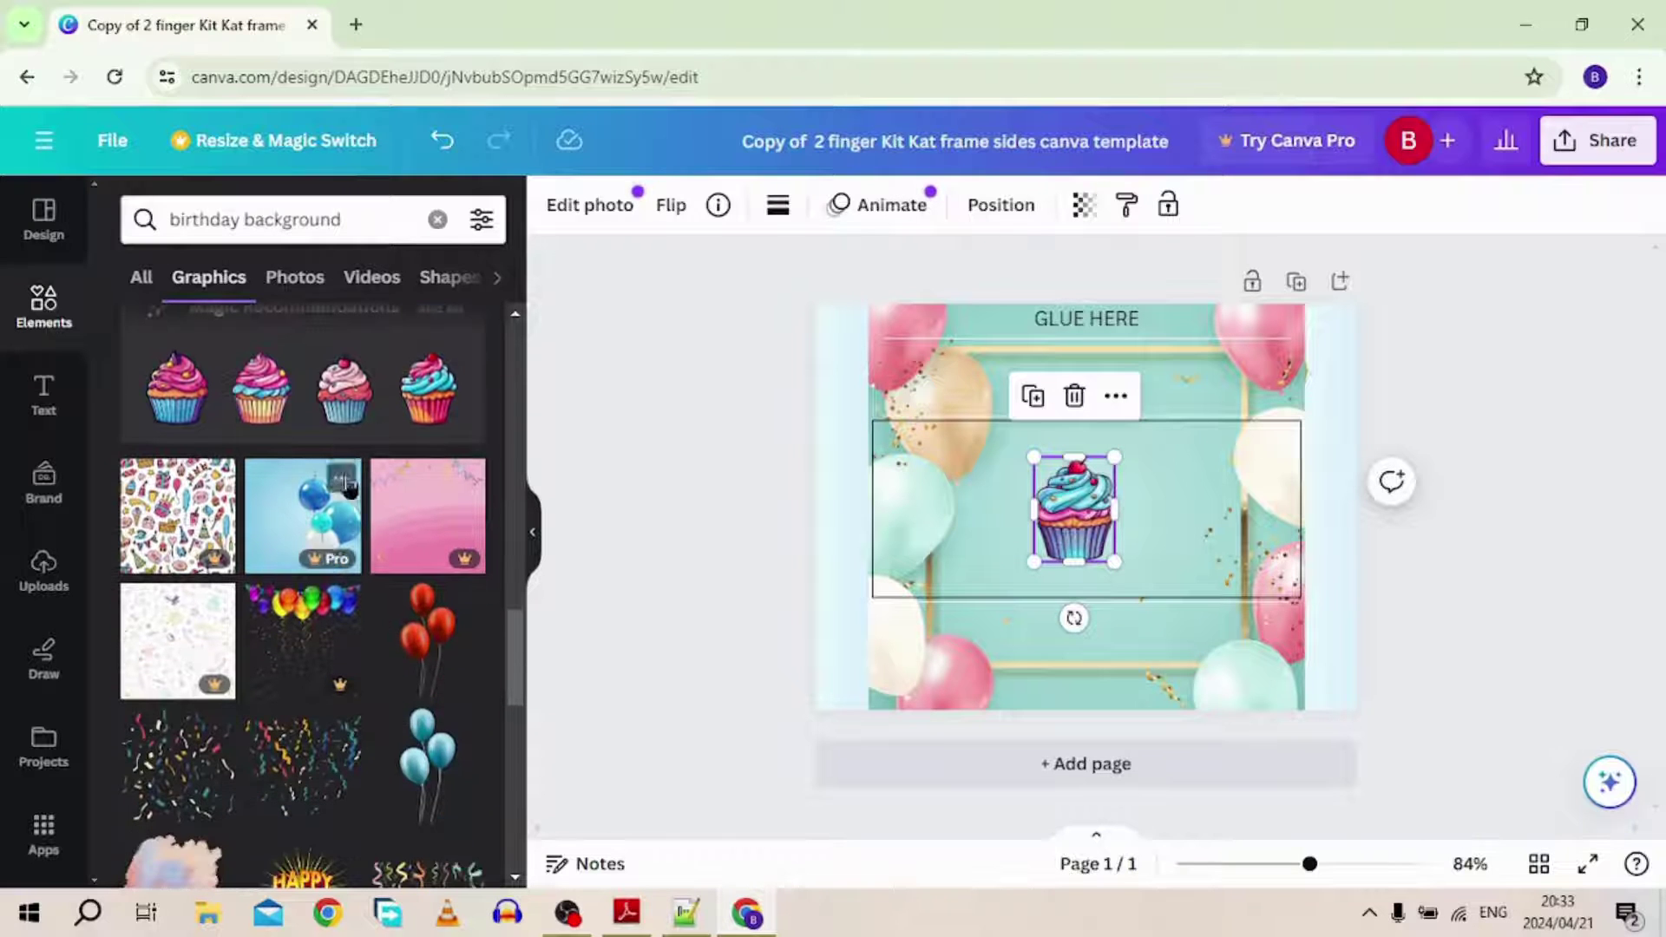
- Add the pastel confetti graphic with small dots and strips, enlarge it and centre it over the cupcake
scroll(346, 463, down, 4)
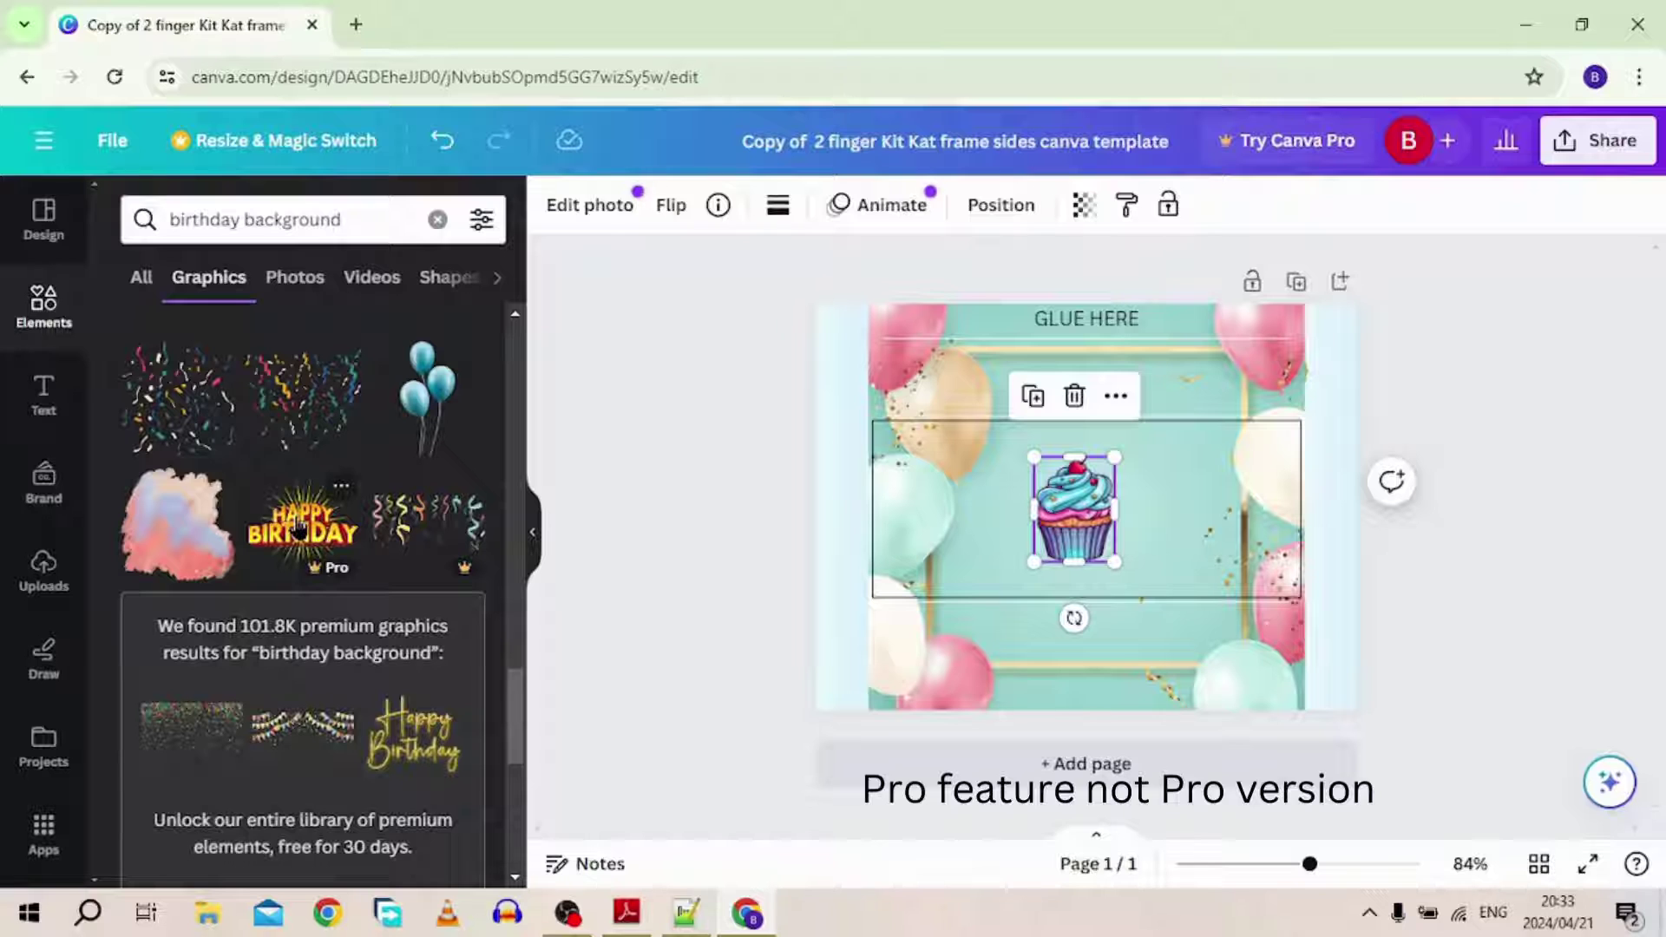
scroll(298, 527, down, 3)
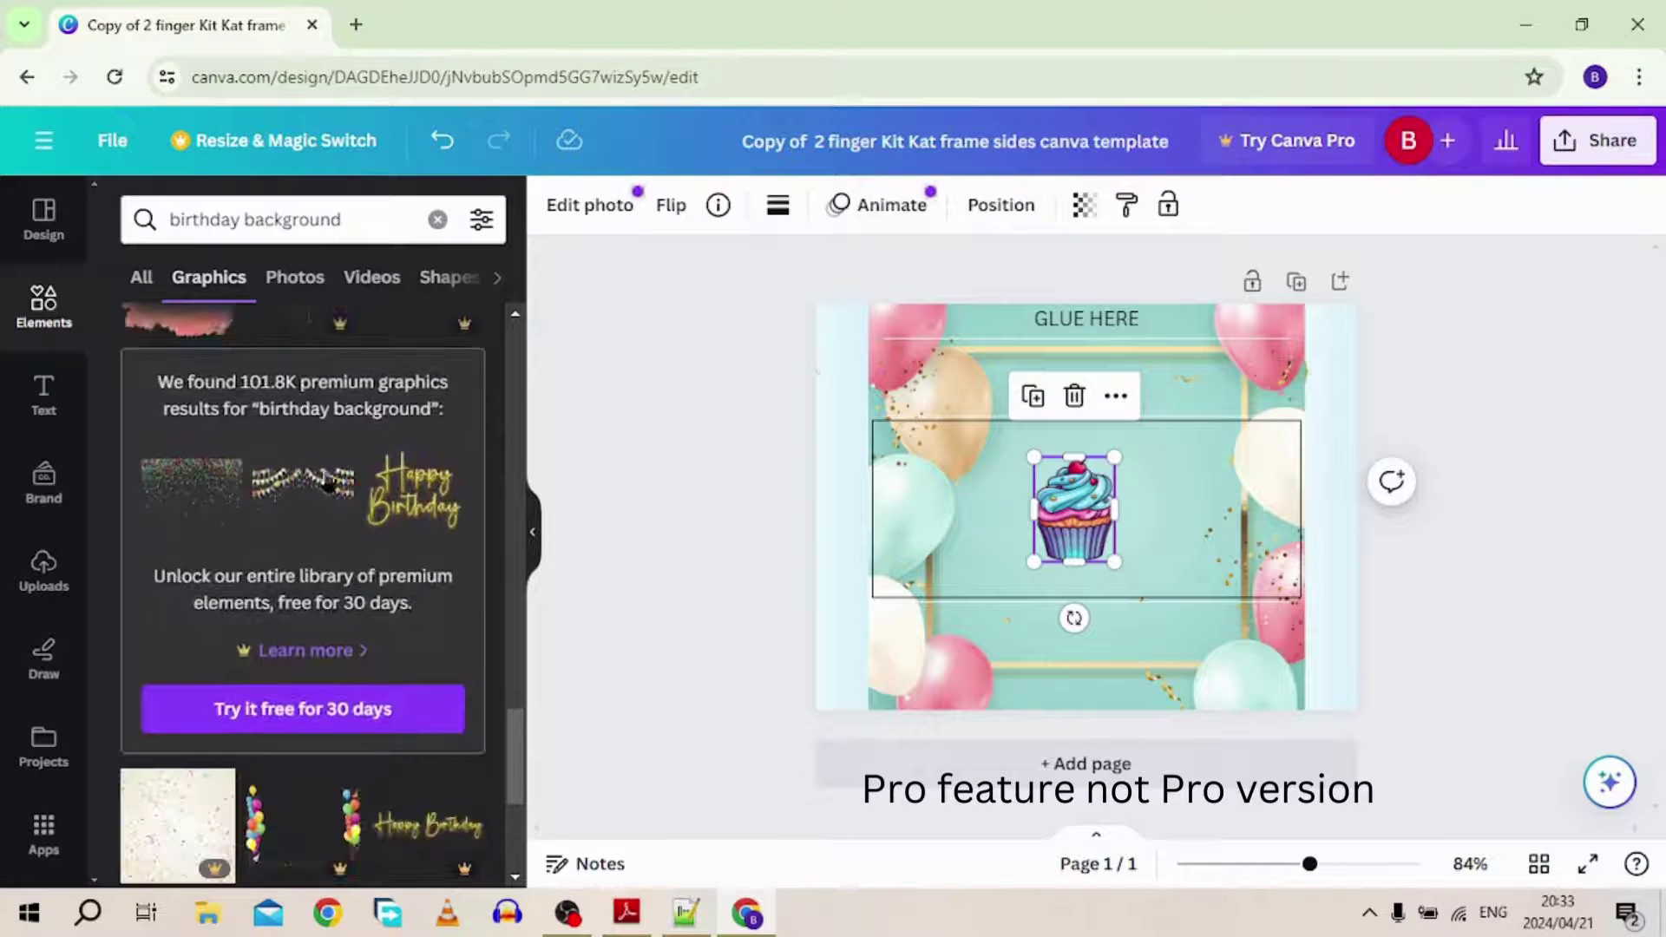
scroll(310, 521, down, 4)
click(310, 577)
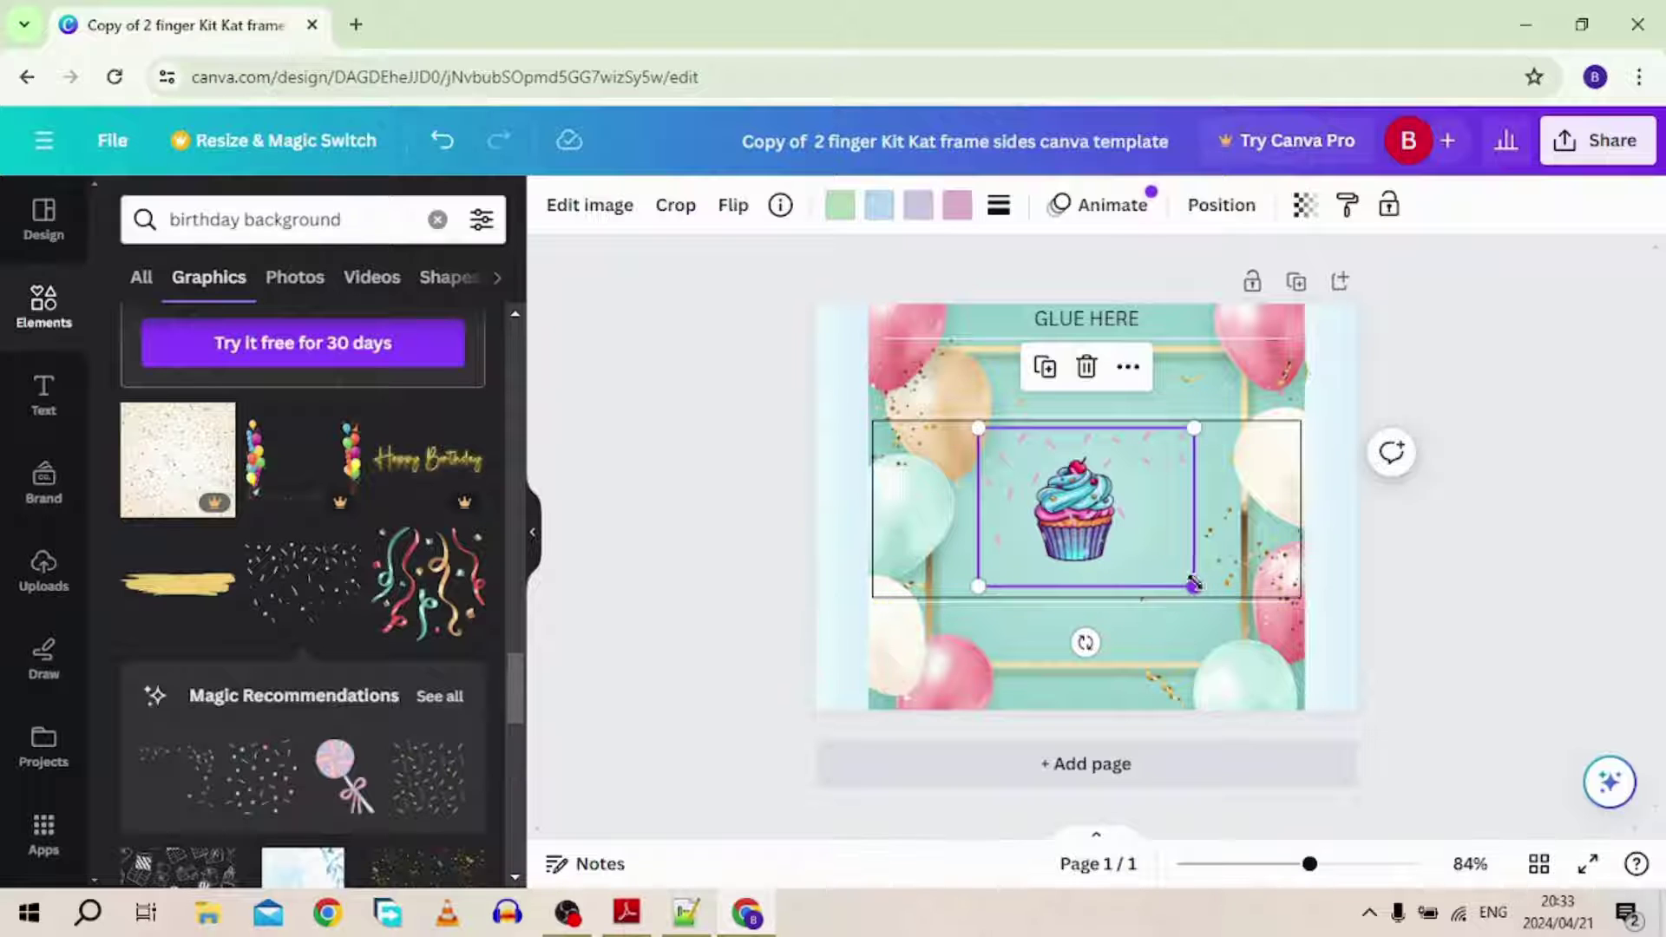
drag(1194, 586, 1359, 705)
drag(1190, 558, 1120, 499)
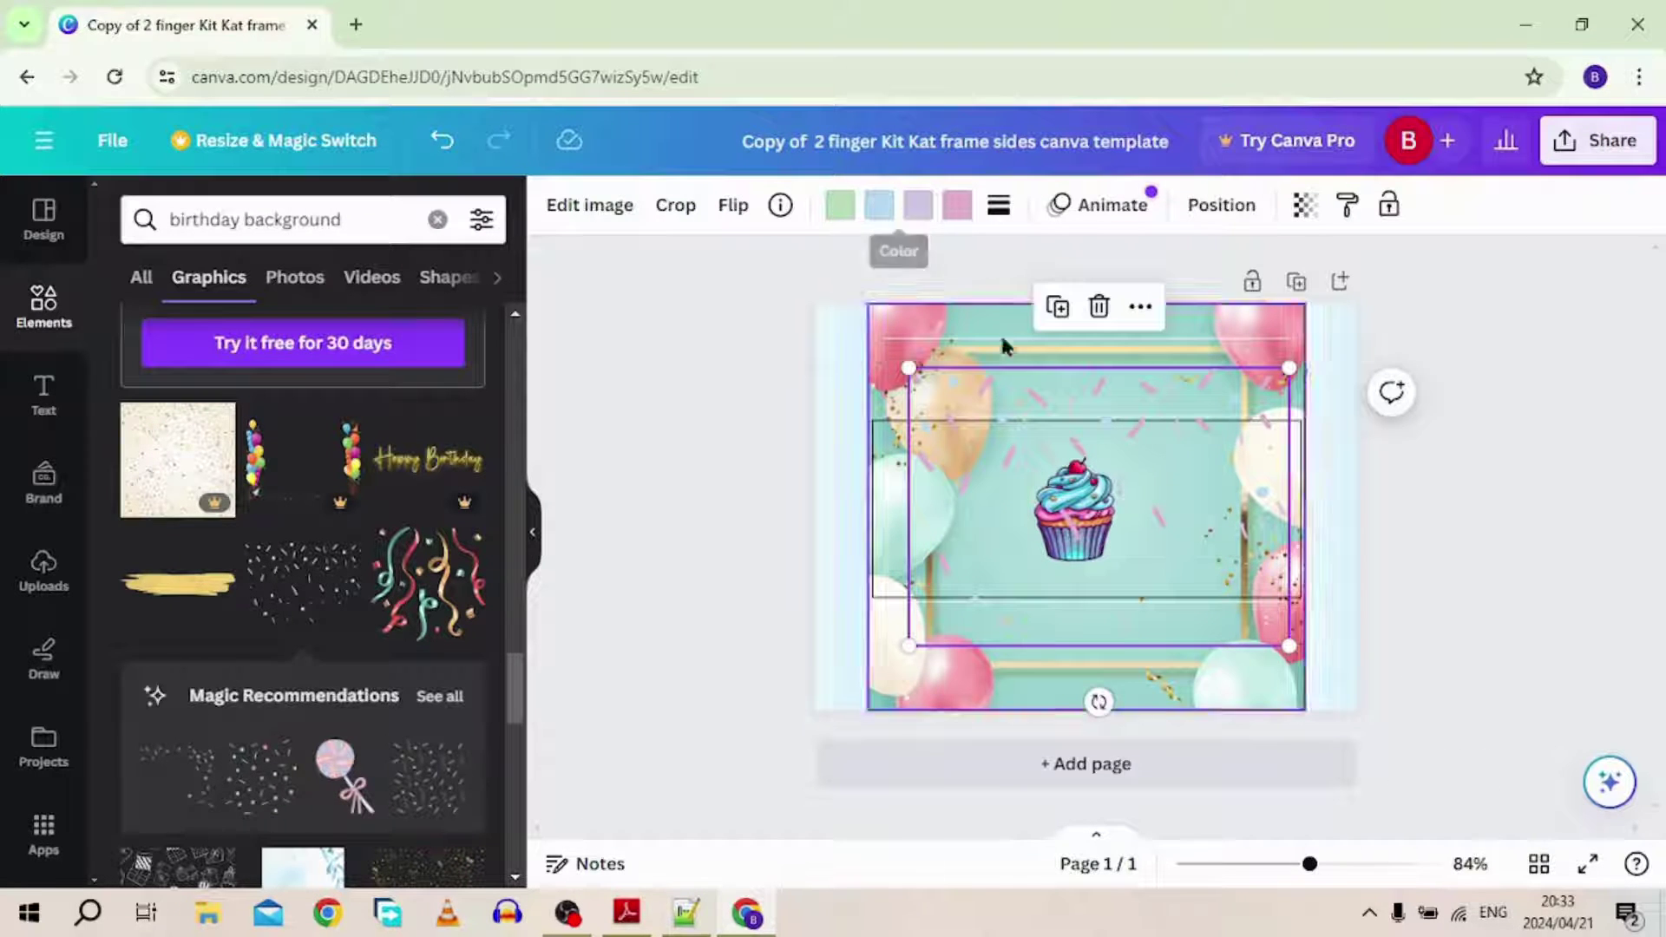
mouse_move(1051, 405)
mouse_down()
mouse_move(1038, 371)
mouse_move(1085, 353)
mouse_move(1026, 415)
mouse_move(1051, 393)
mouse_move(1041, 434)
mouse_up()
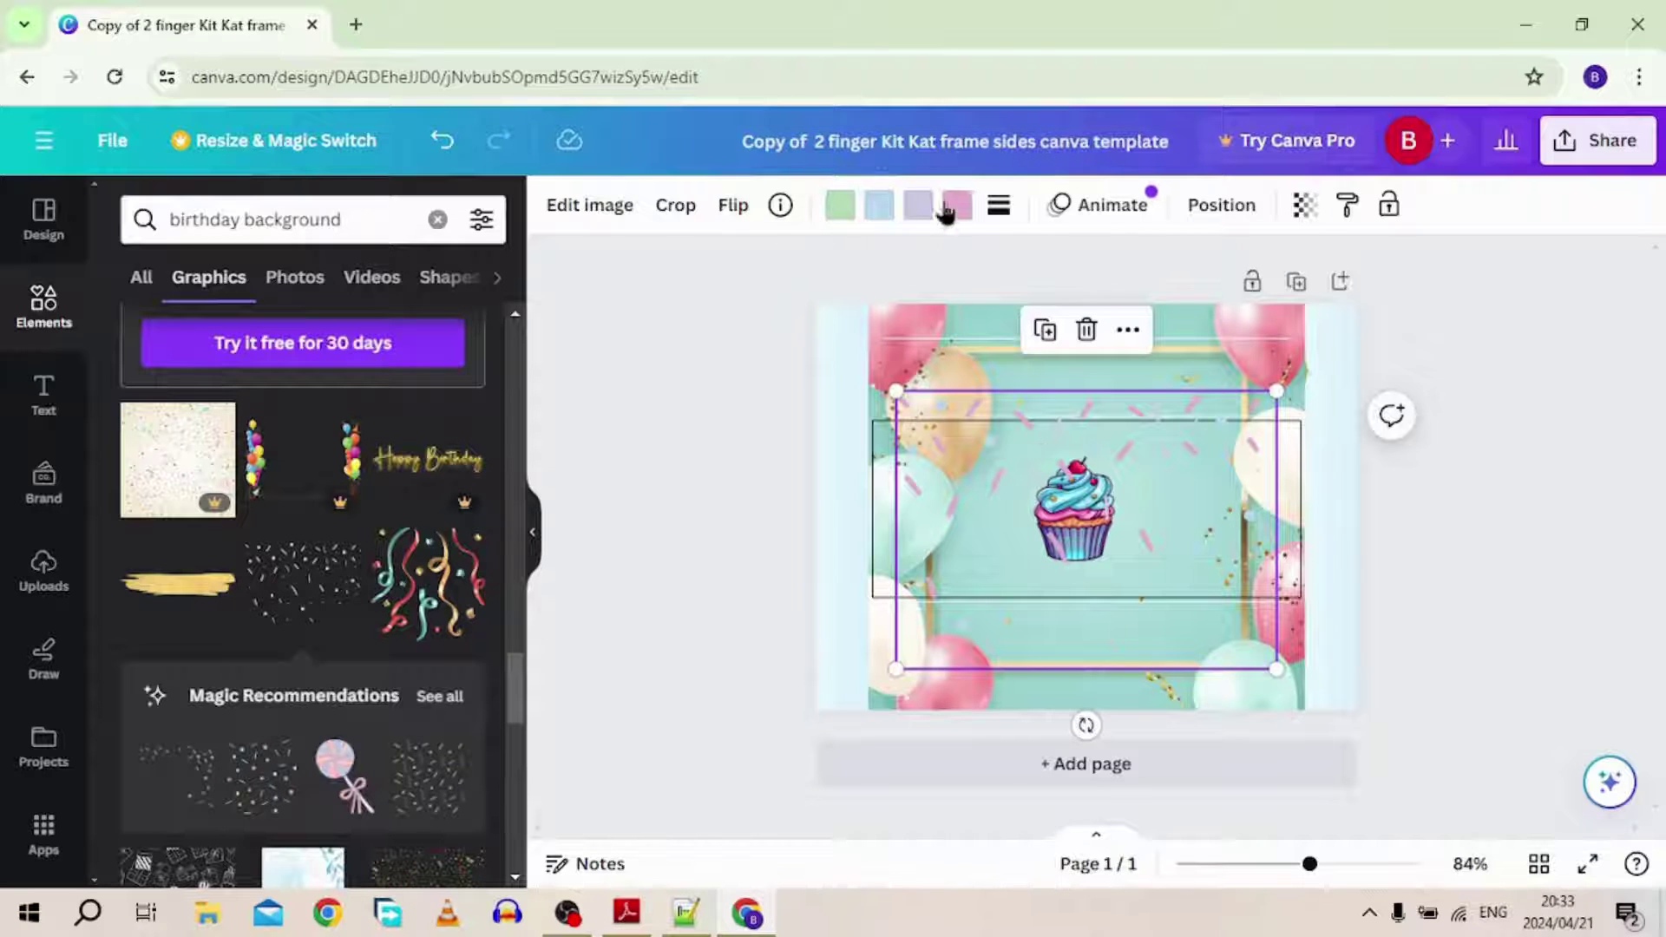
- Recolour the confetti's green pieces slate blue and its light blue dots magenta pink, using the photo colours
click(838, 210)
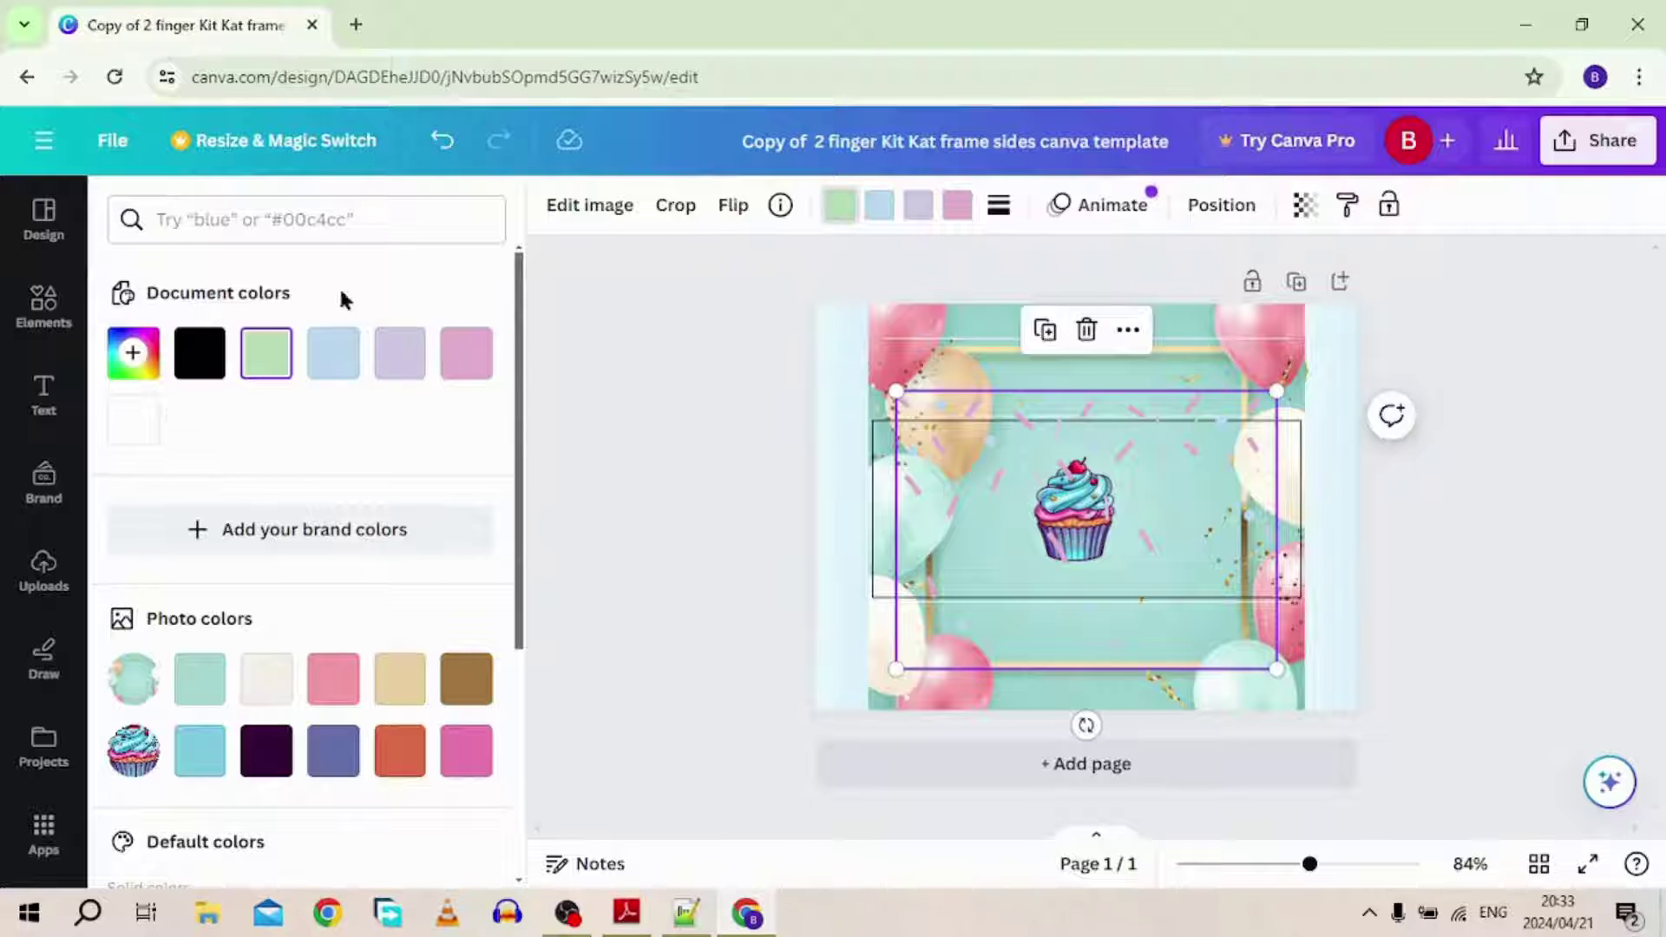
scroll(335, 473, down, 2)
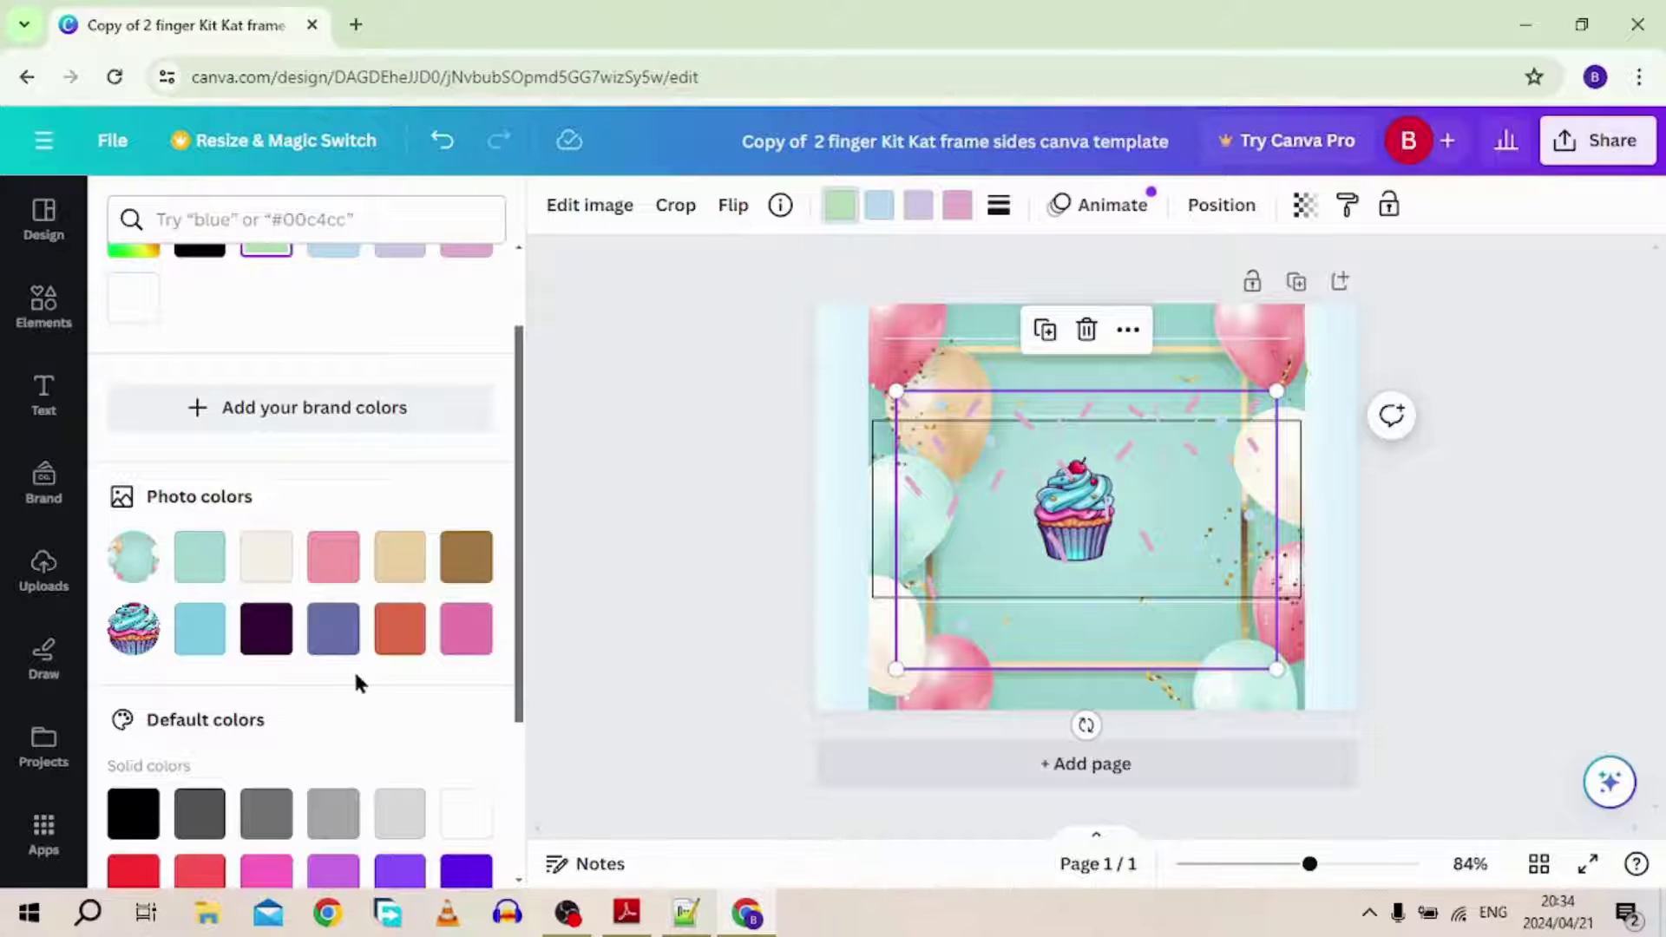
click(330, 631)
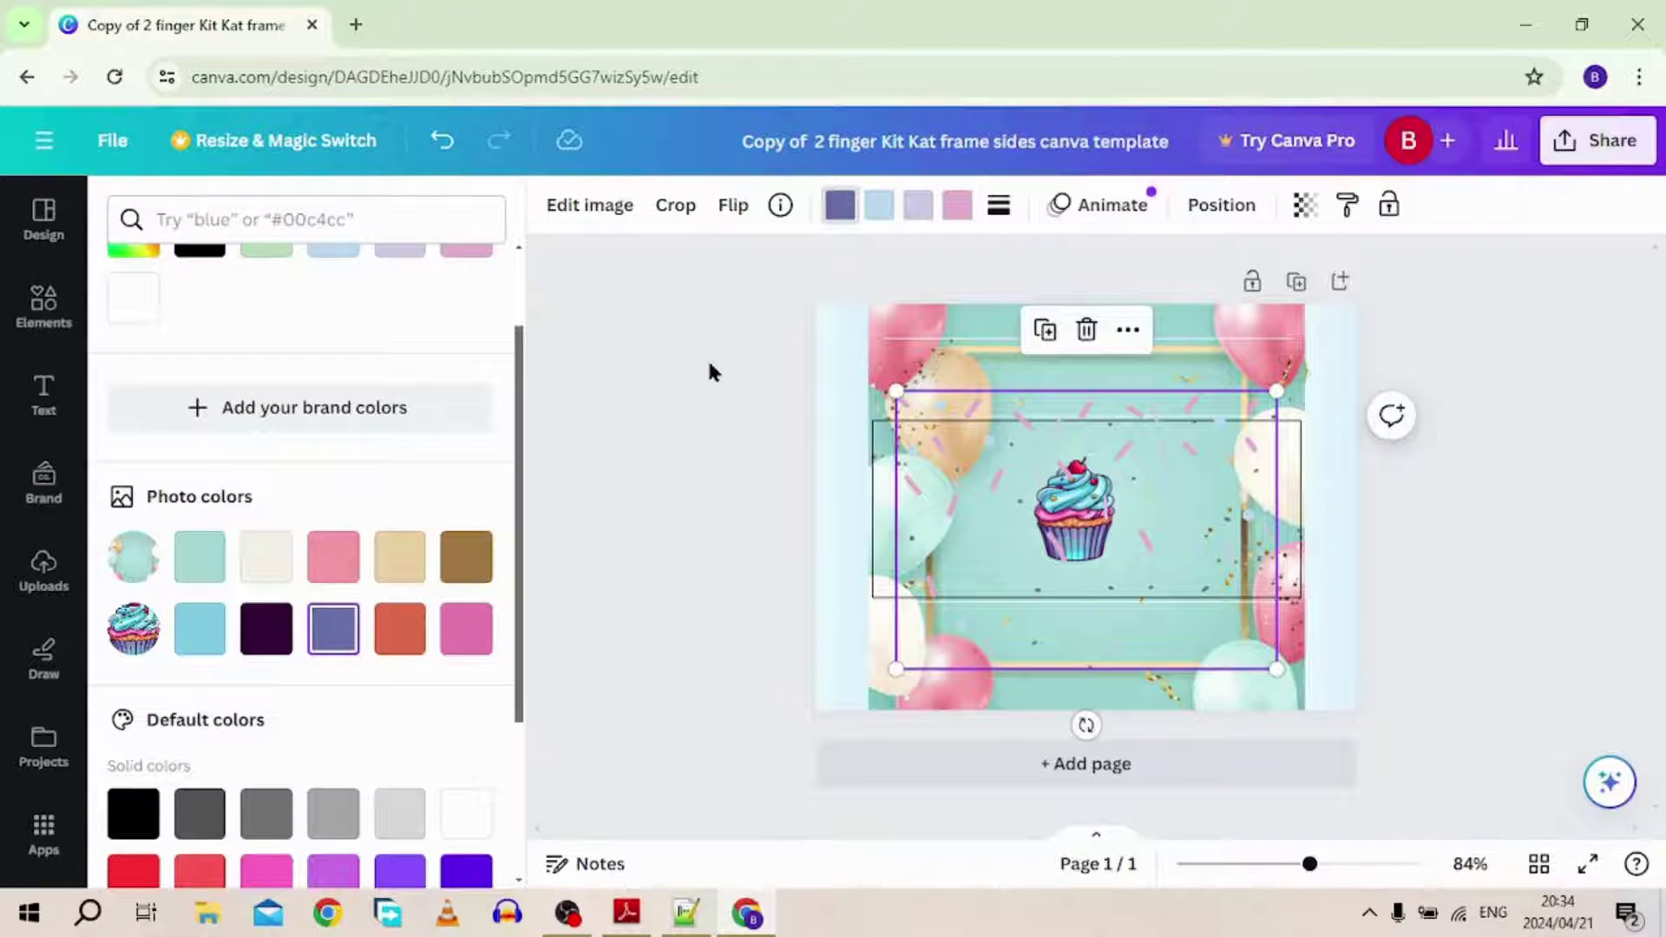
click(879, 208)
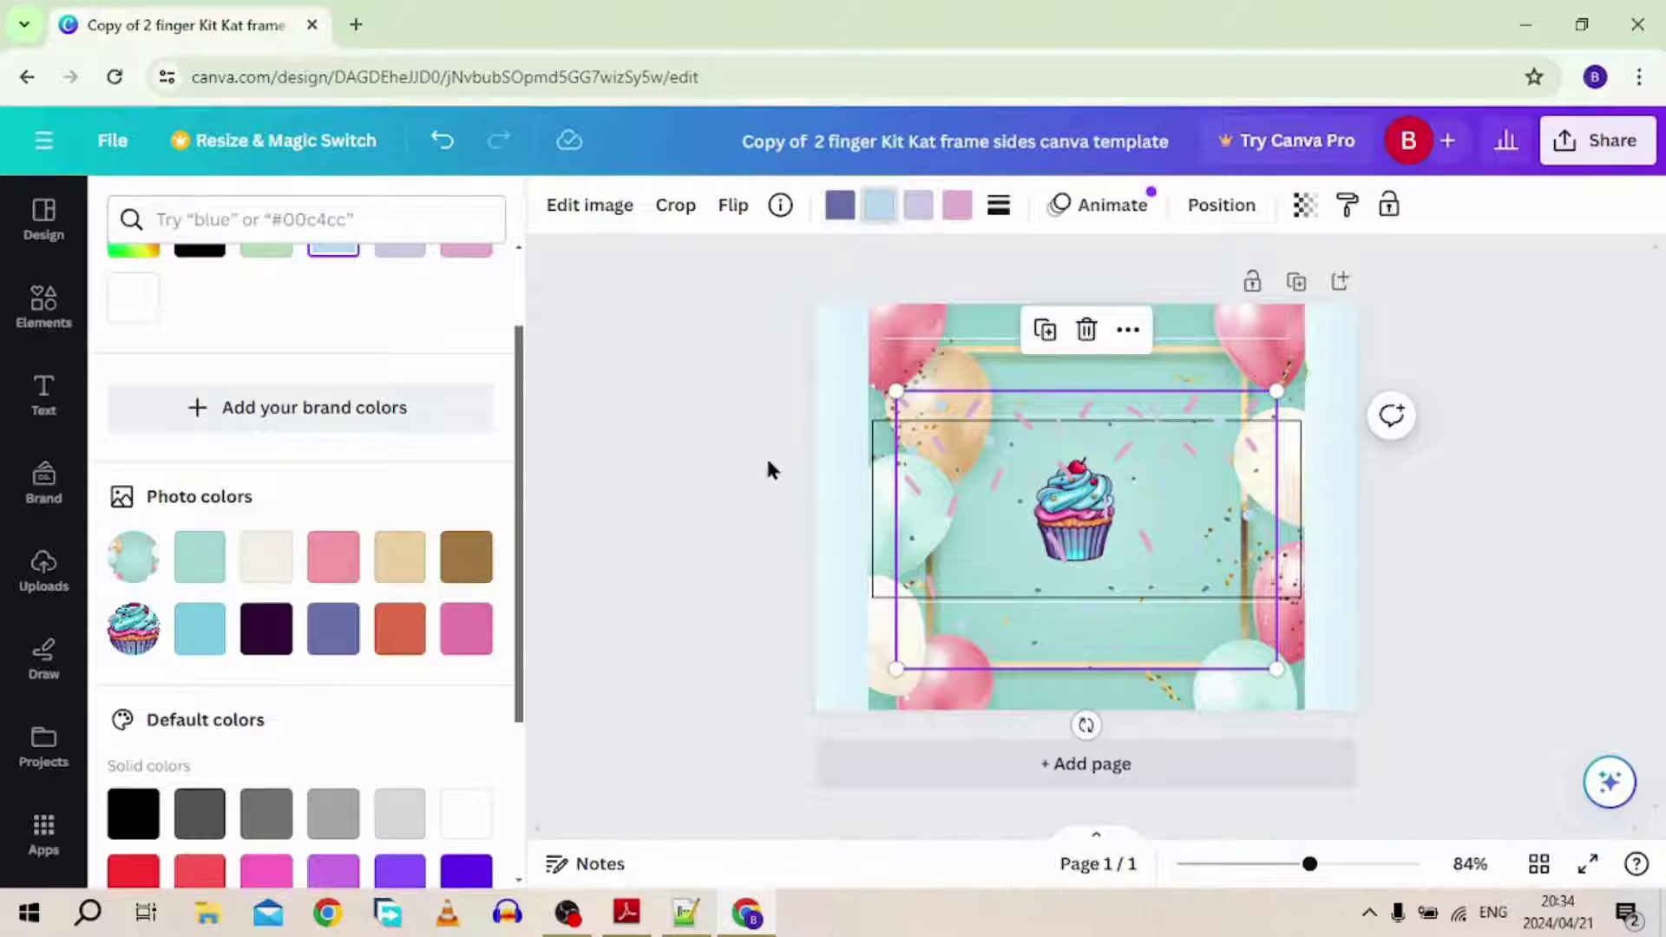
click(341, 559)
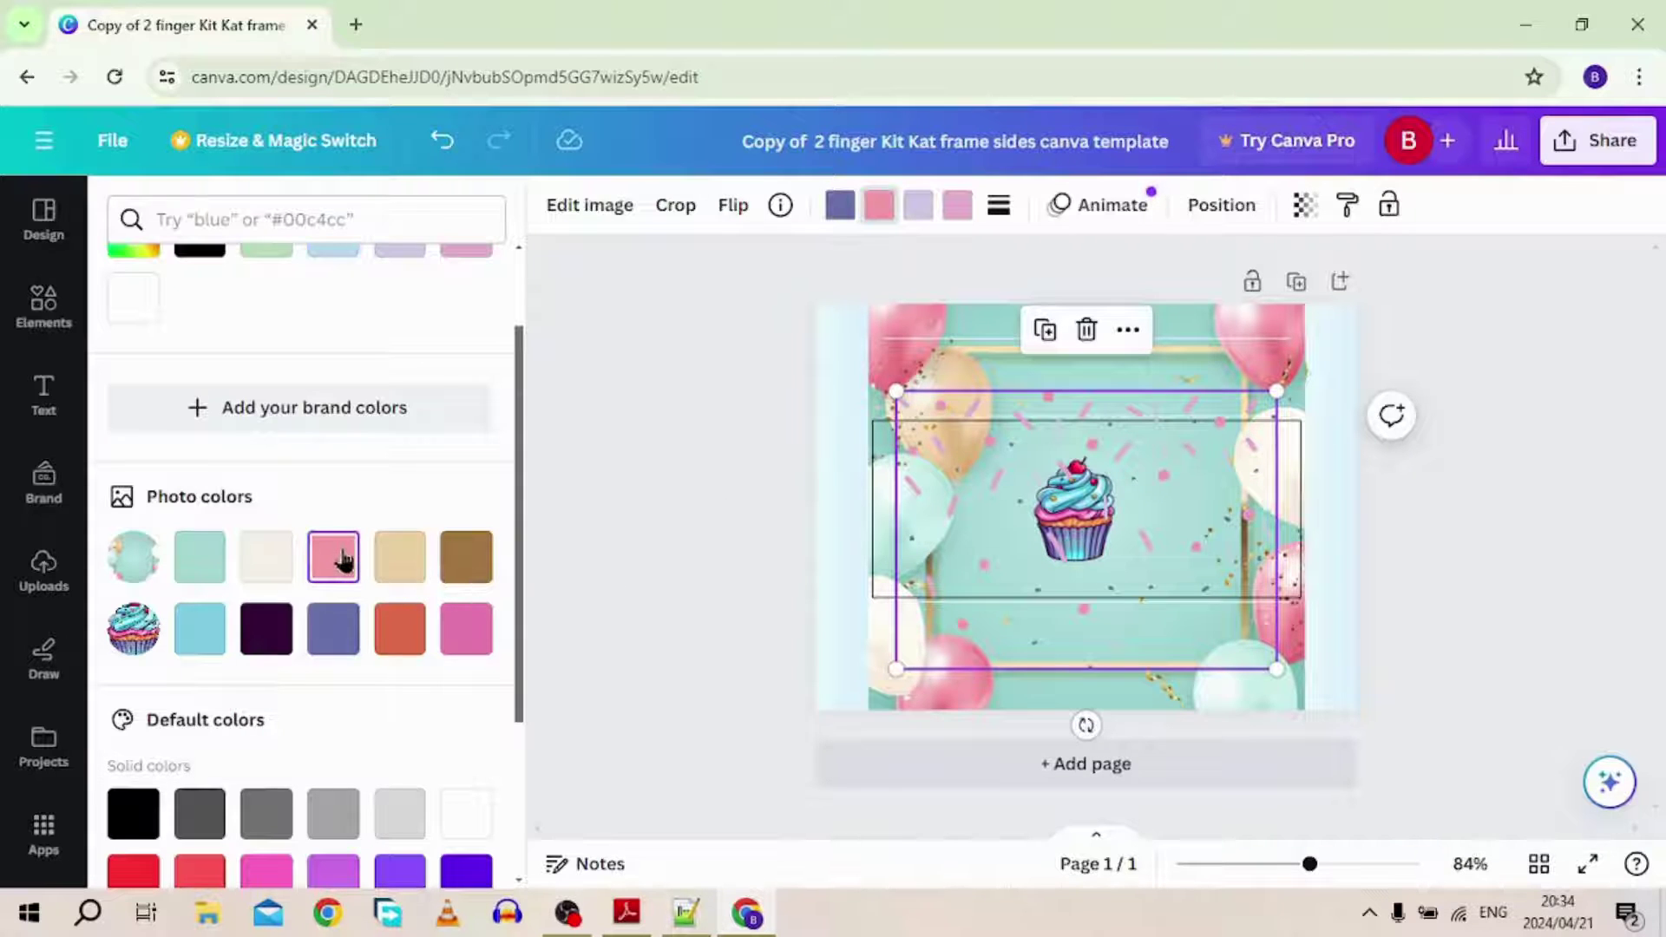
click(398, 636)
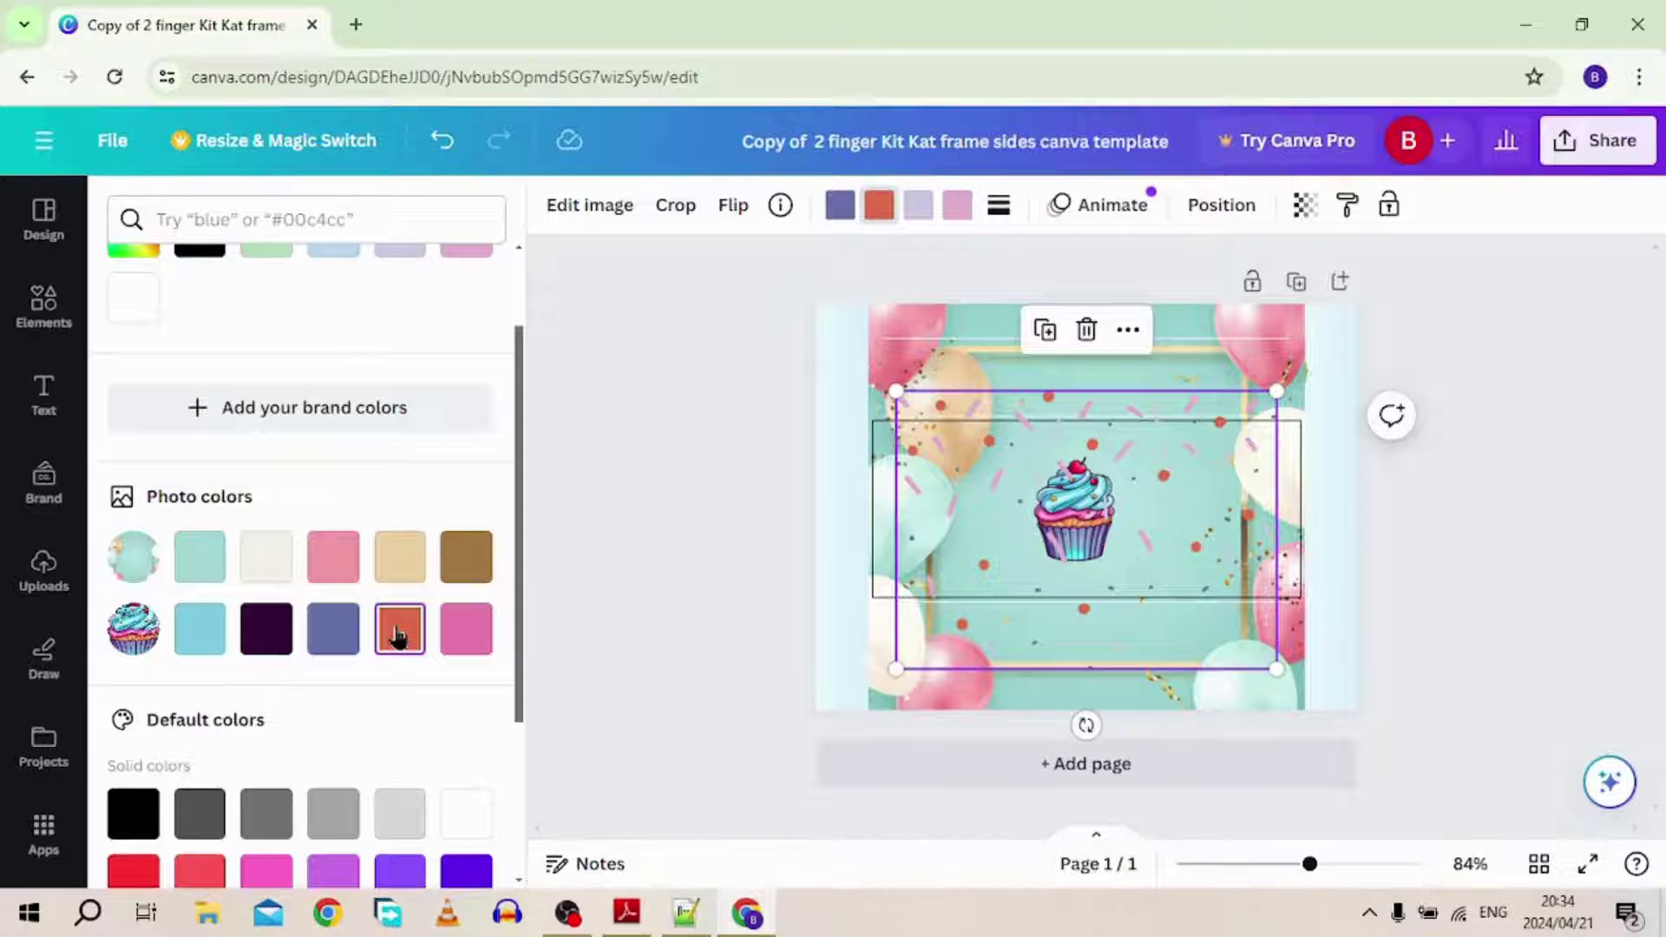
click(466, 557)
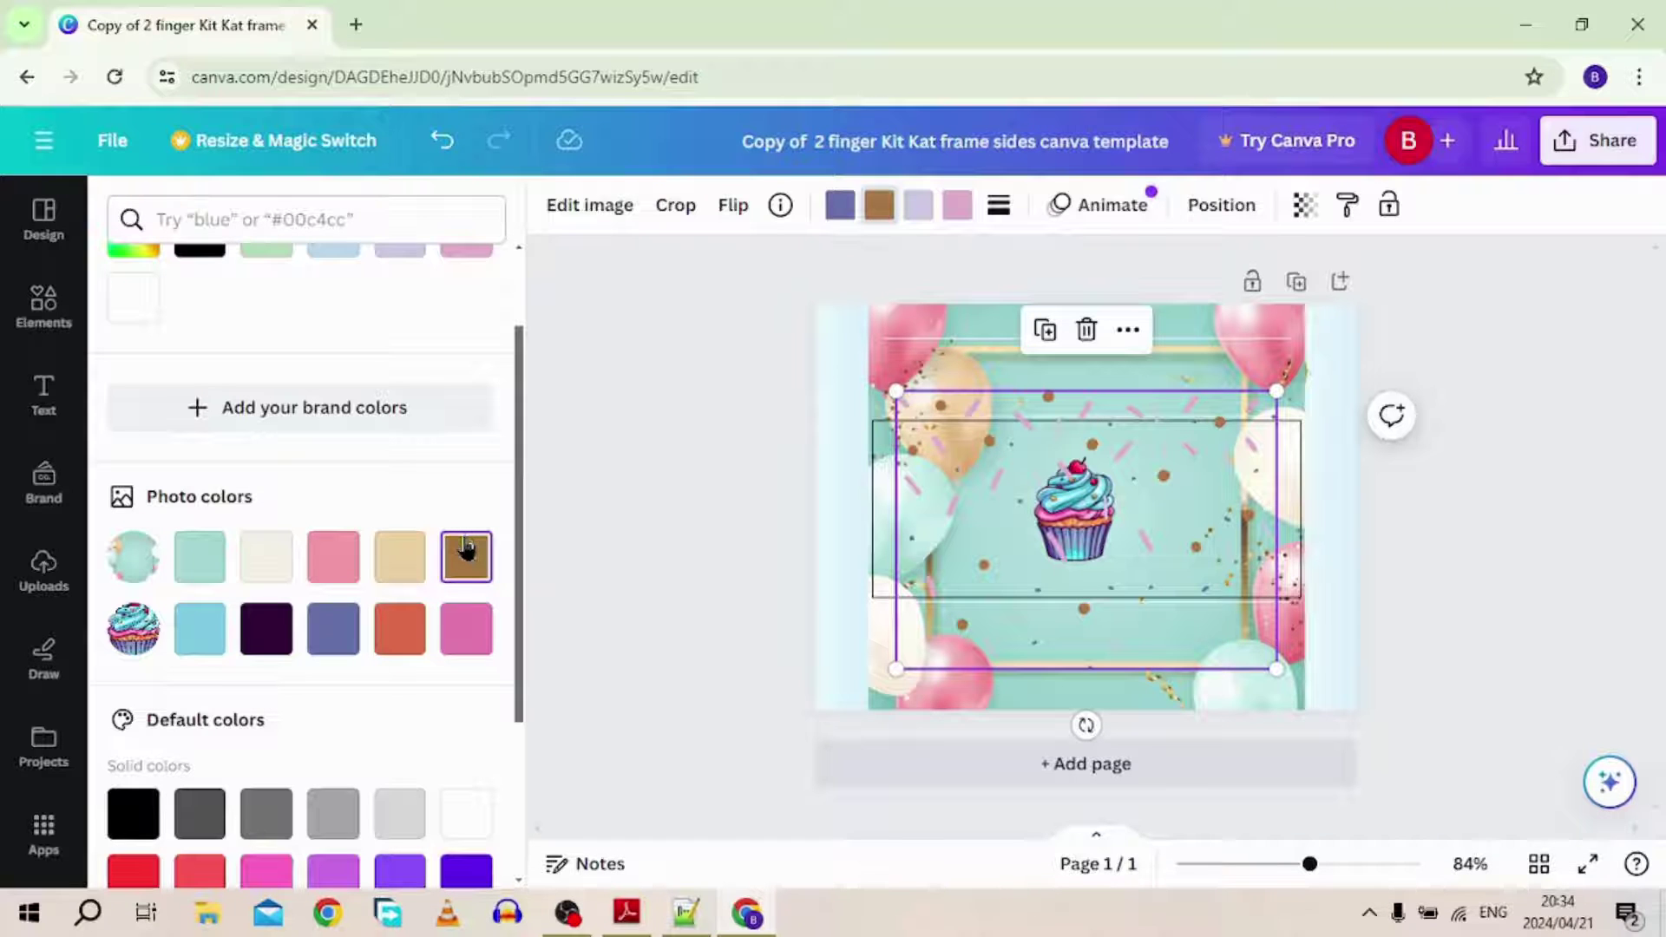
click(473, 640)
- Recolour the confetti's lavender pieces mint green and its pink strips salmon pink, using the photo colours
click(918, 205)
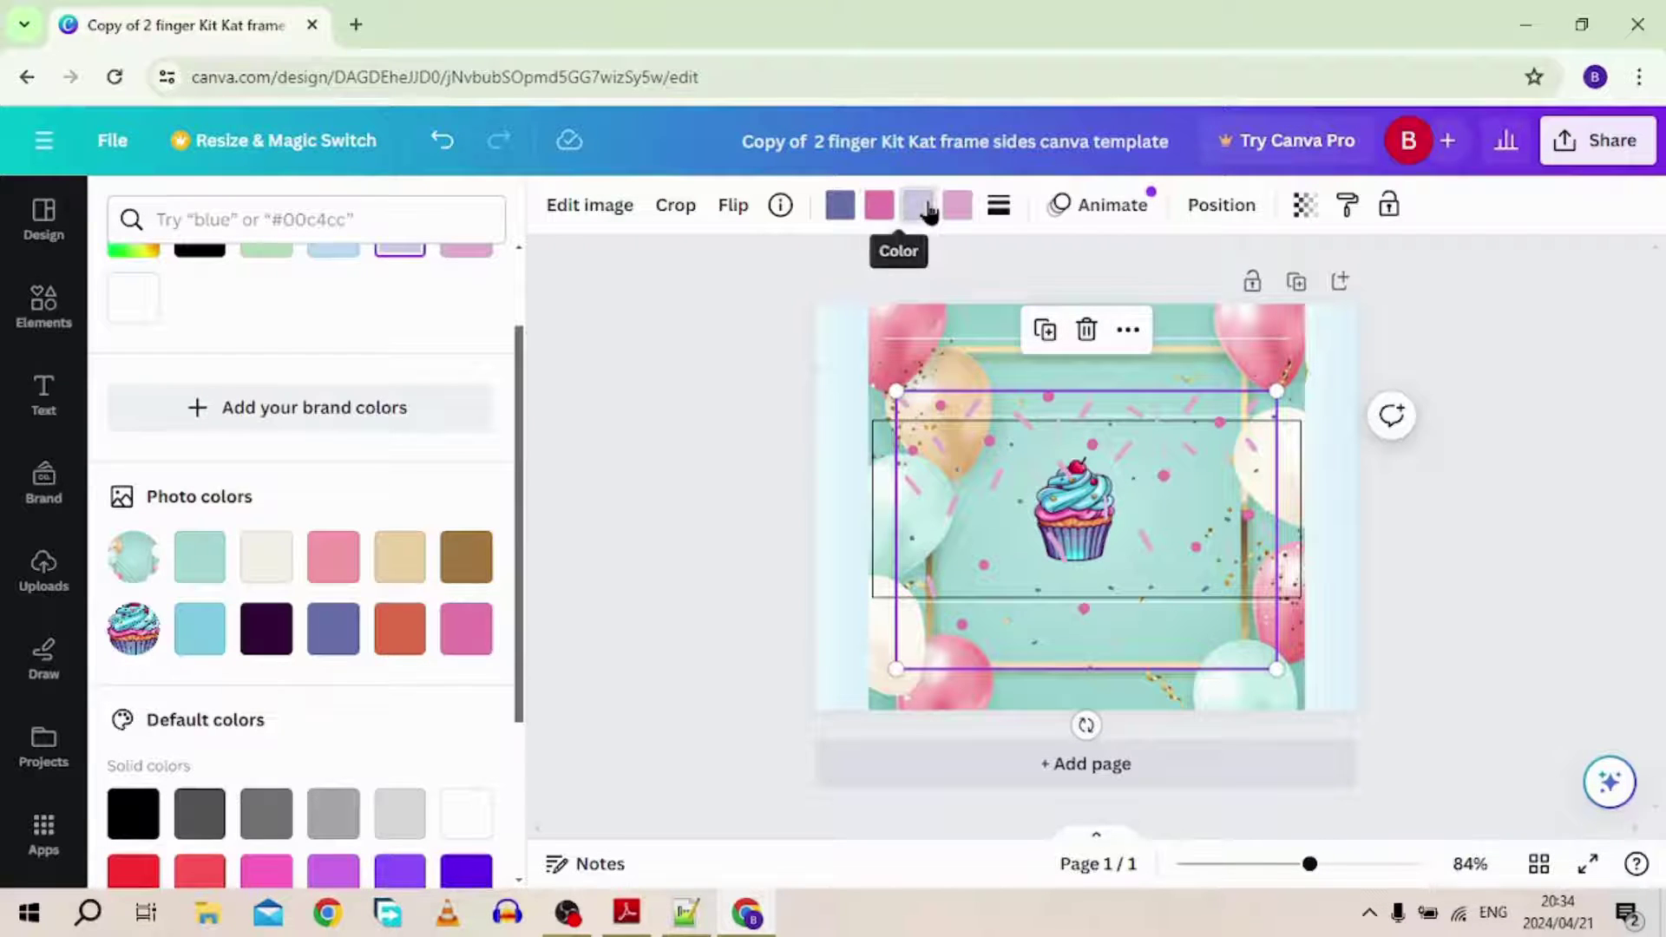
click(214, 555)
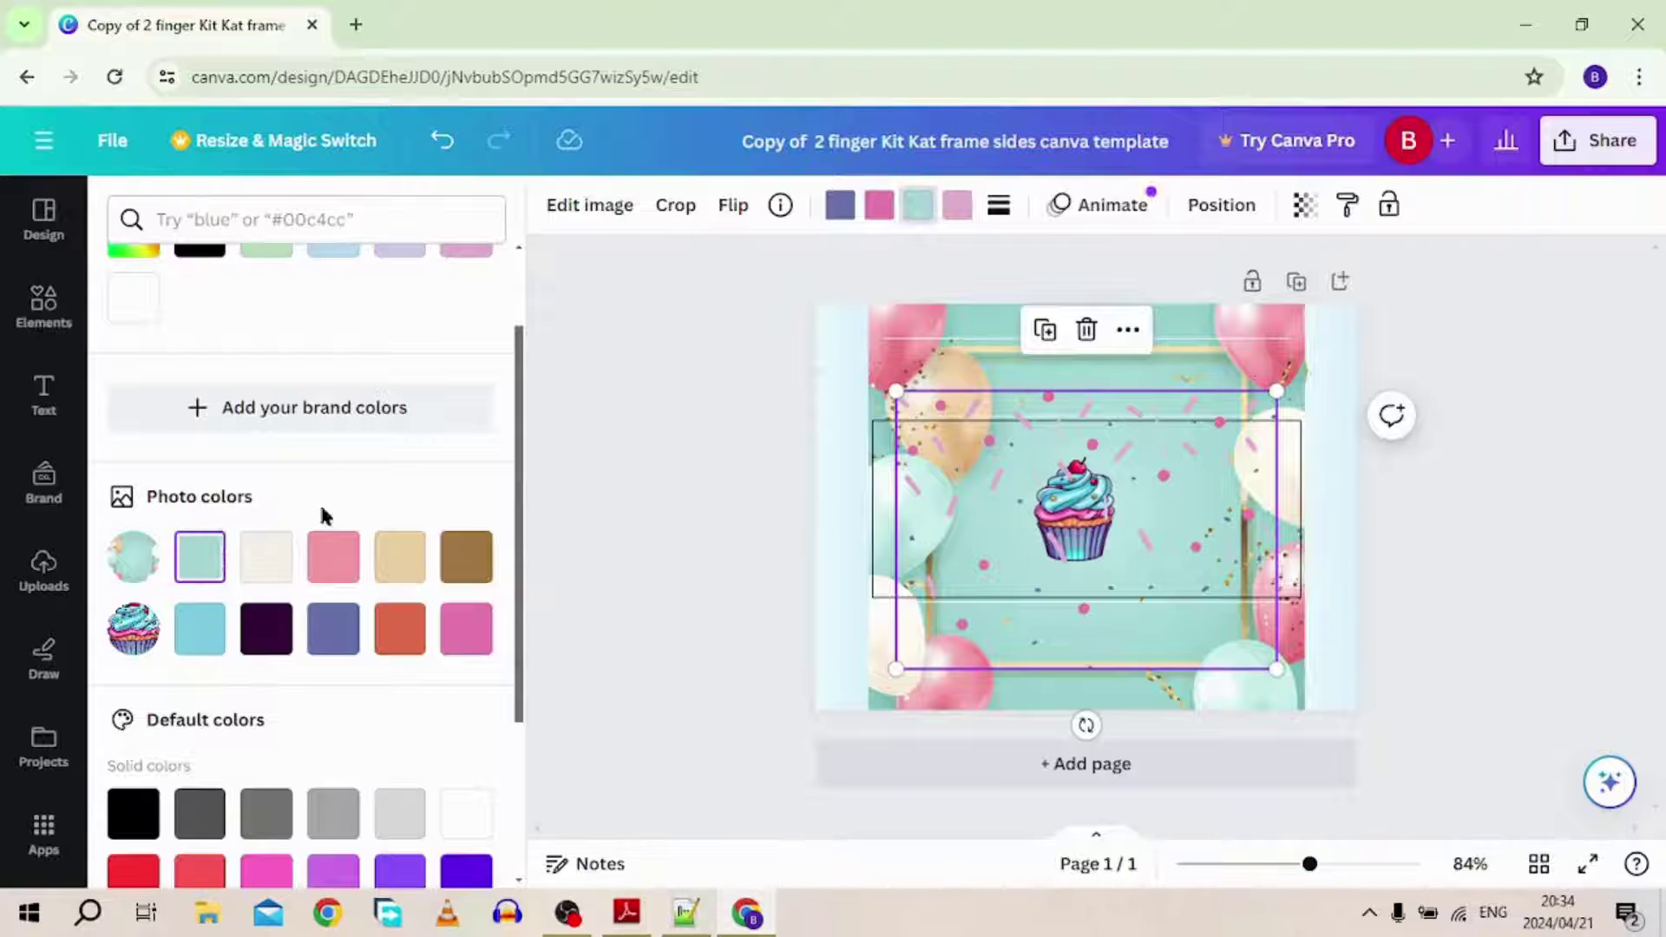
click(958, 207)
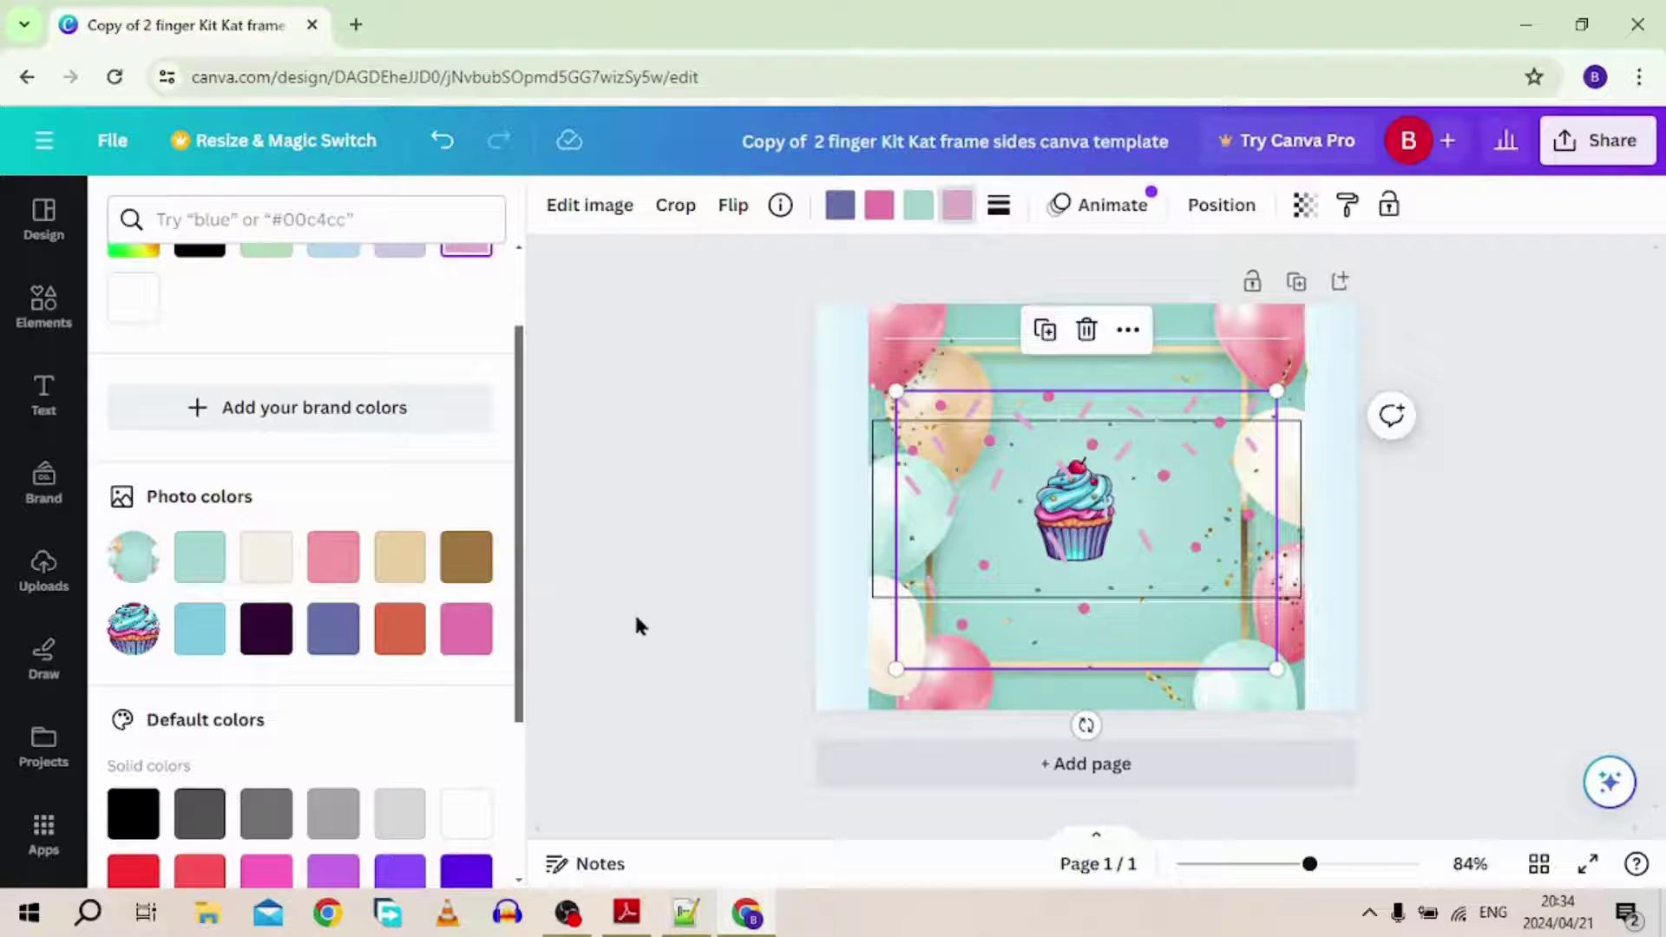
click(267, 632)
click(330, 636)
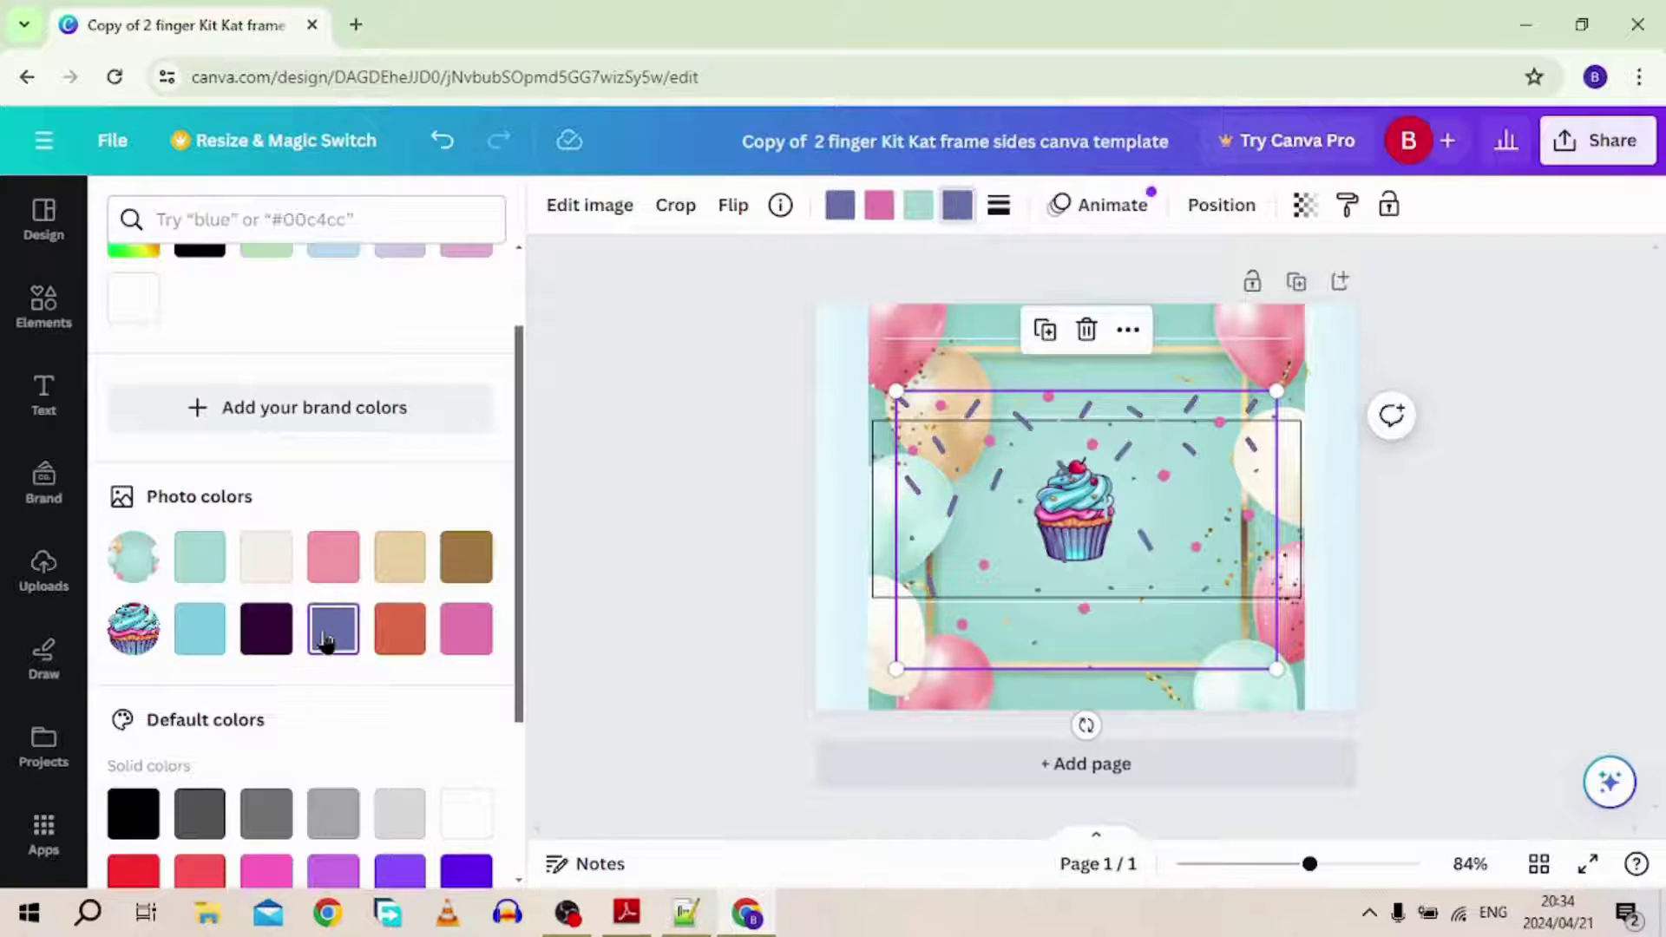
click(460, 646)
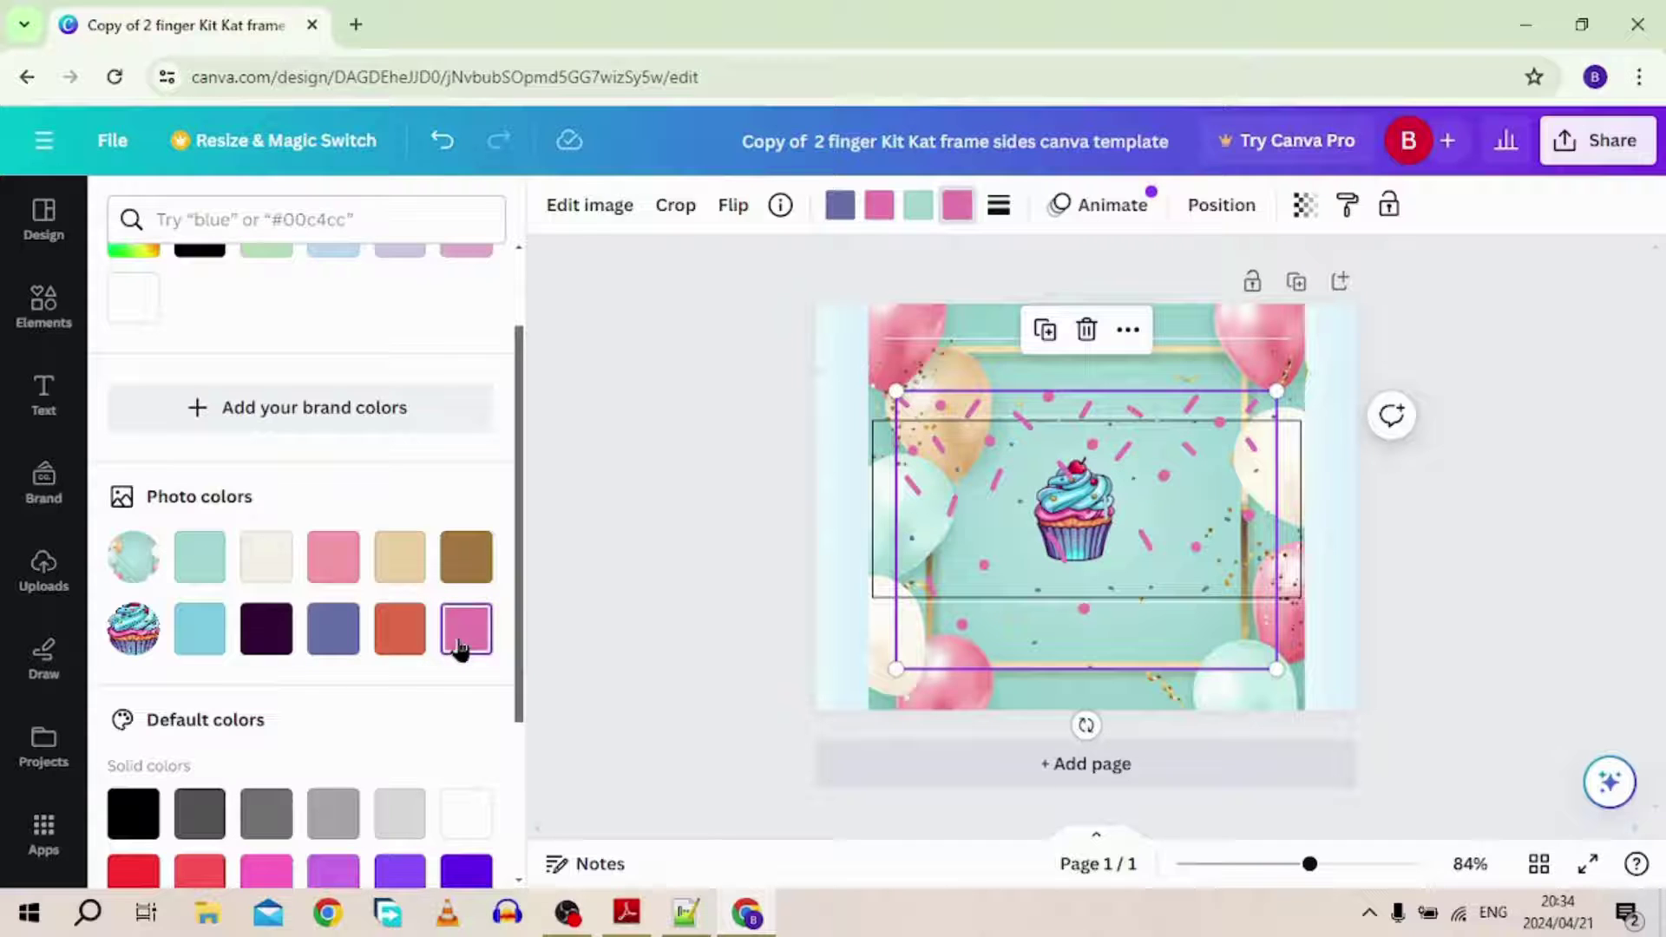
click(473, 553)
click(400, 558)
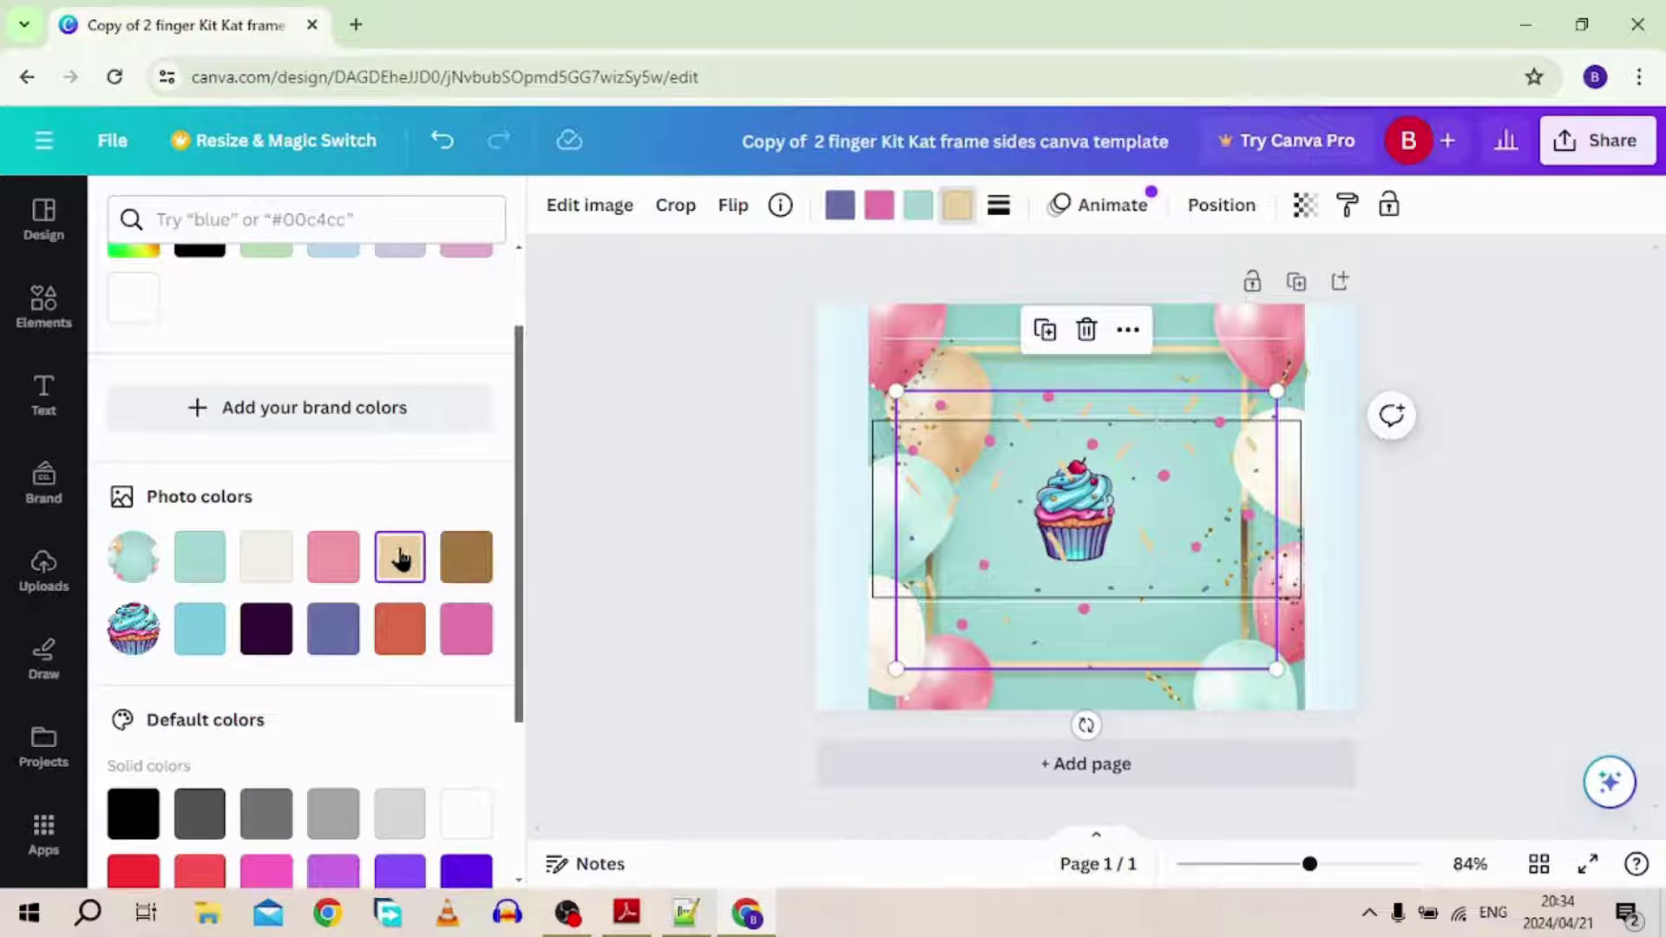
click(336, 556)
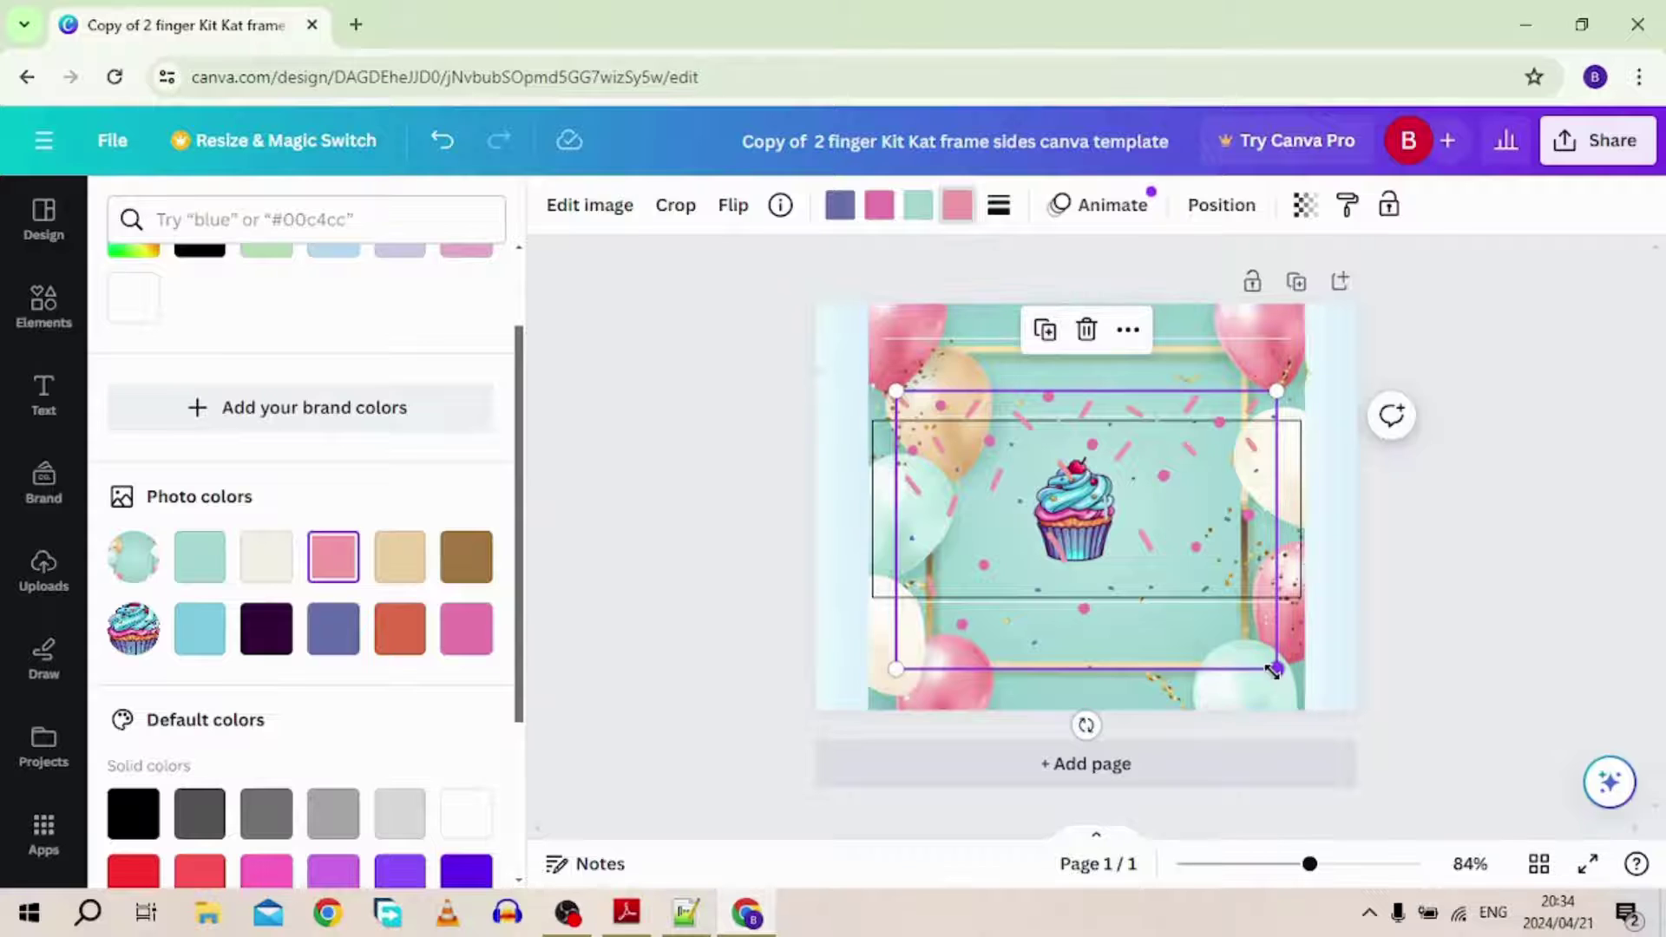
- Shrink the confetti graphic and place it centred just above the cupcake
drag(1277, 669, 1065, 516)
drag(991, 472, 1097, 439)
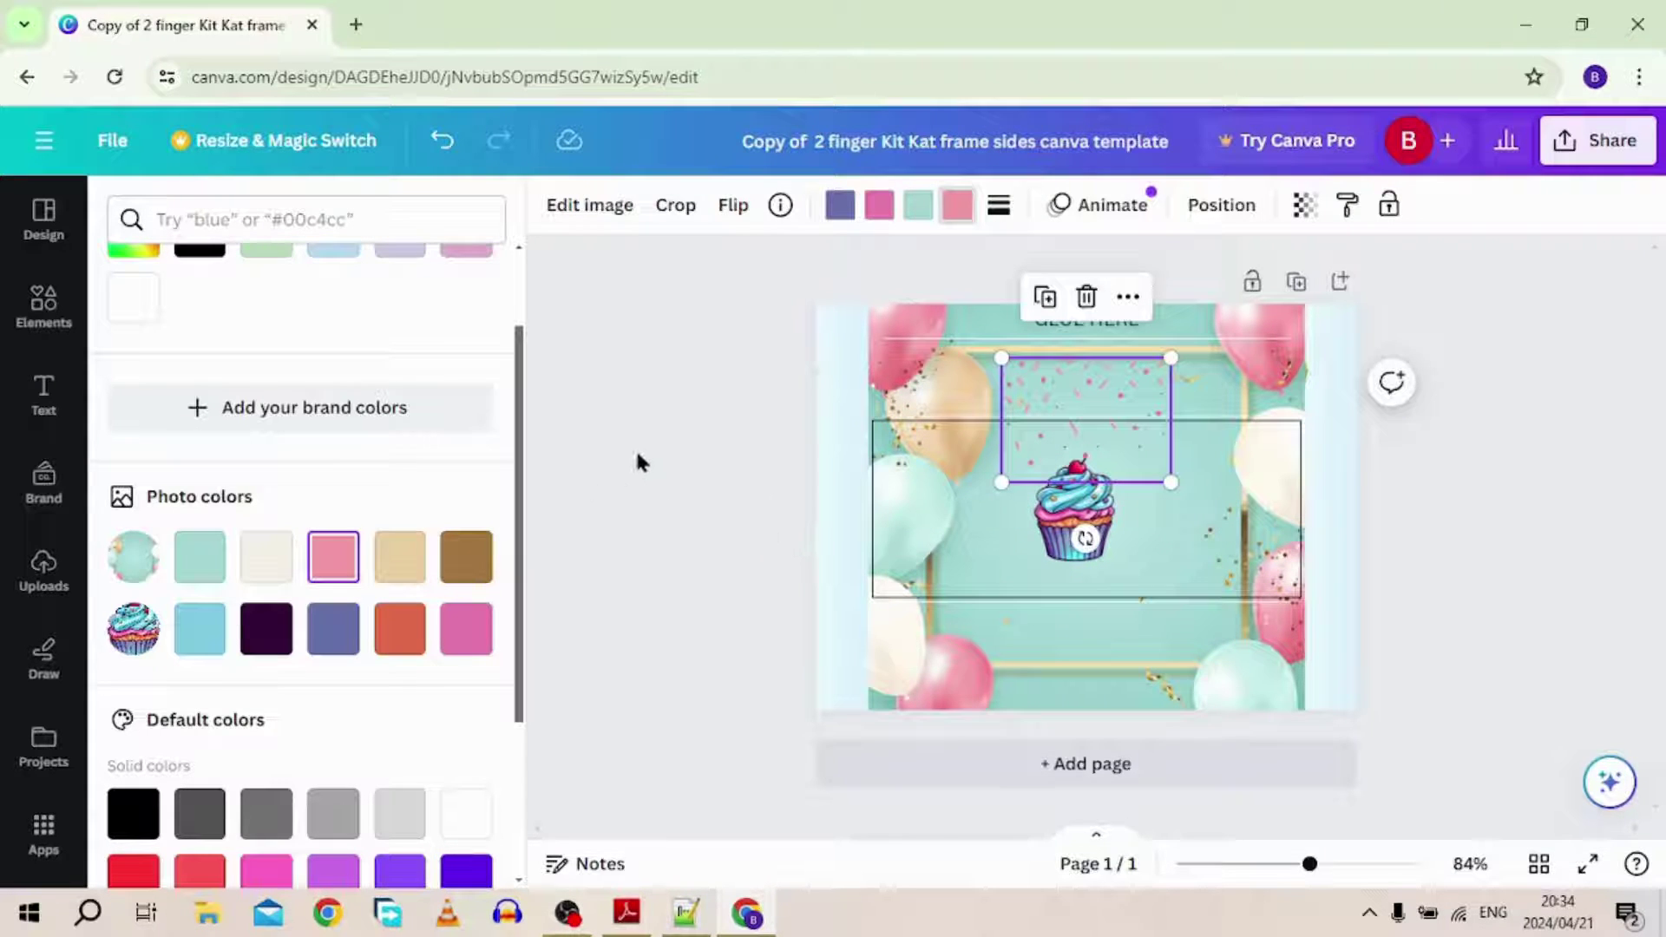
key(Escape)
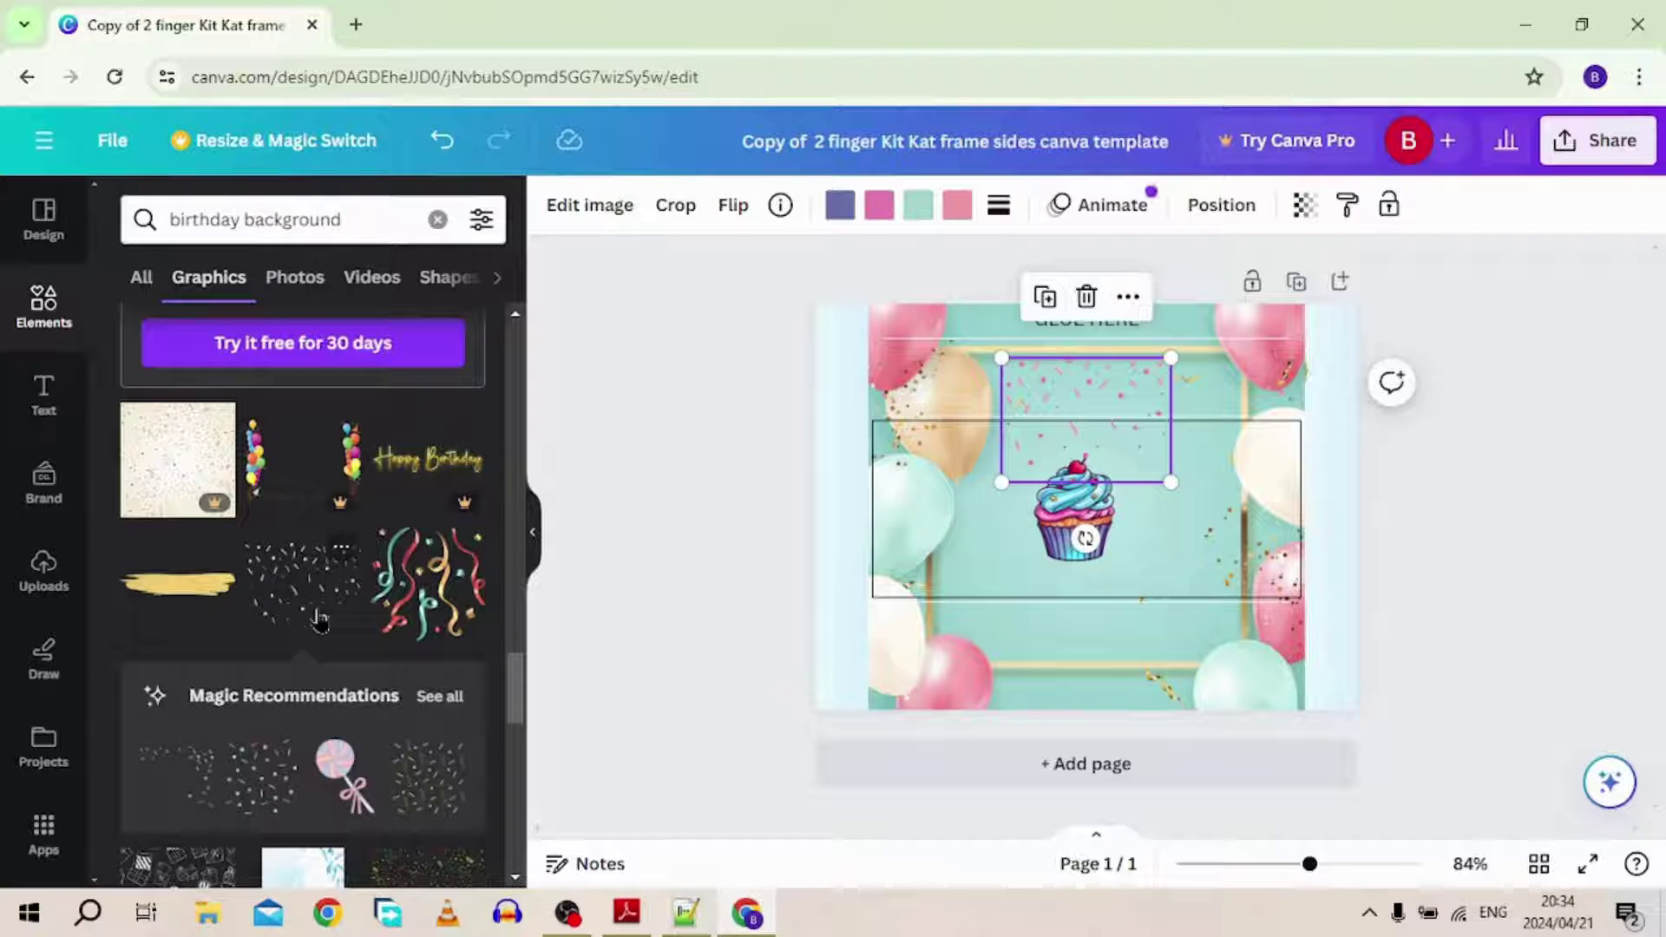
- Add the pink gift box graphic with the mint ribbon, shrink it and place it beside the cupcake's upper right
scroll(319, 620, down, 2)
scroll(319, 619, down, 2)
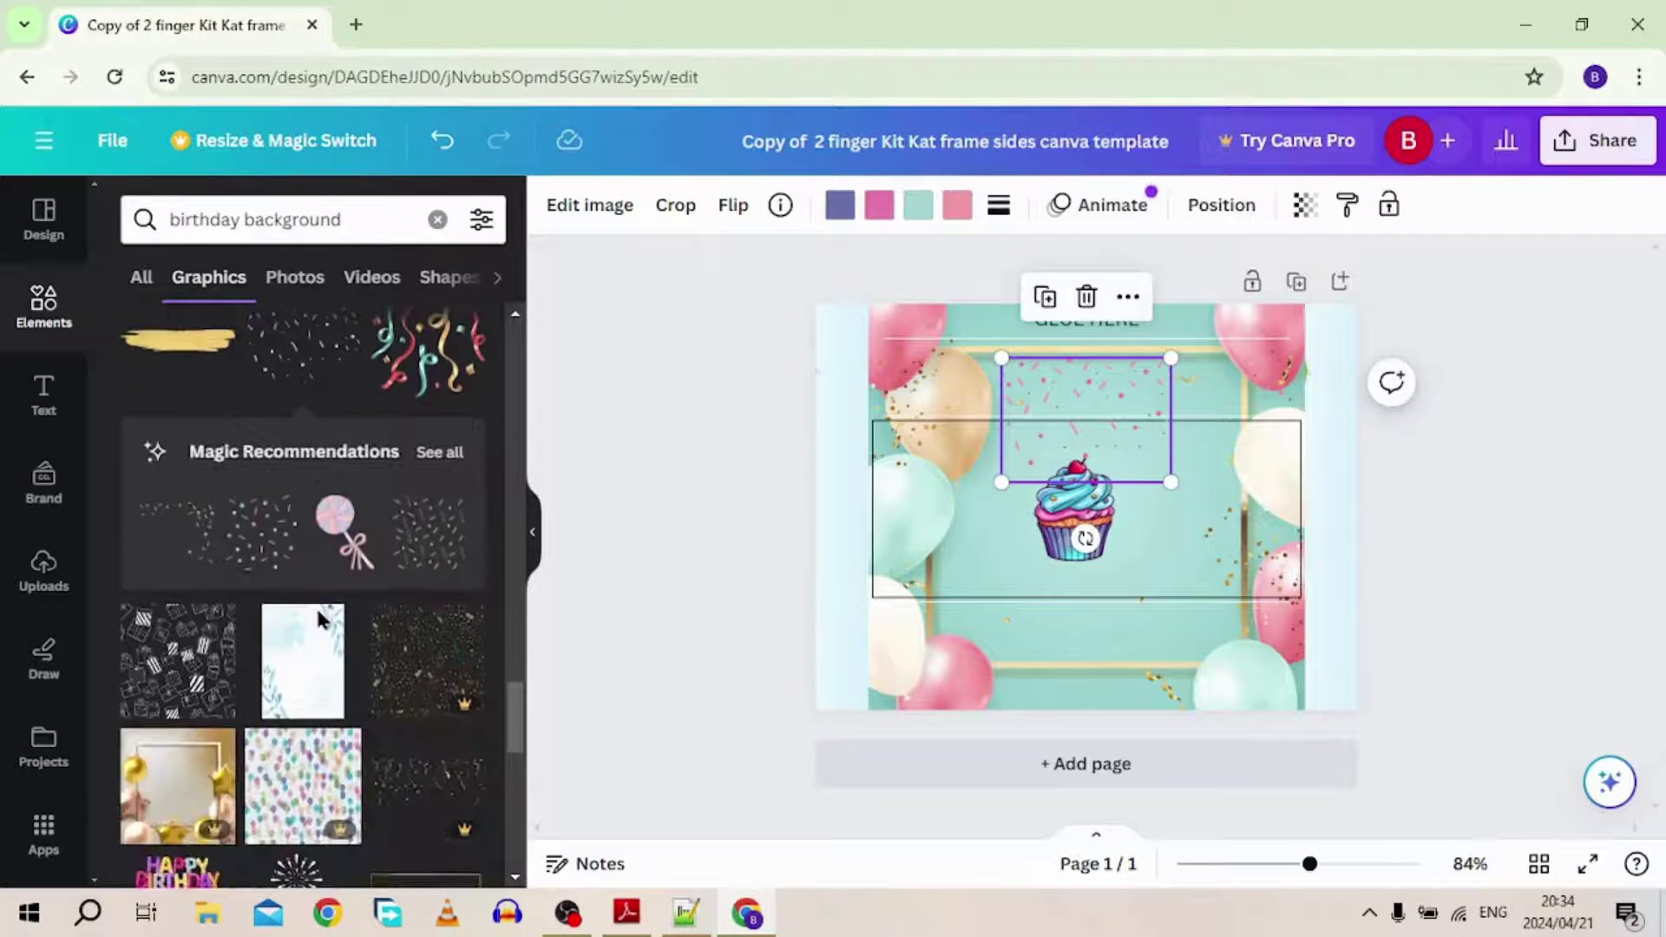
scroll(319, 619, down, 2)
scroll(320, 619, down, 4)
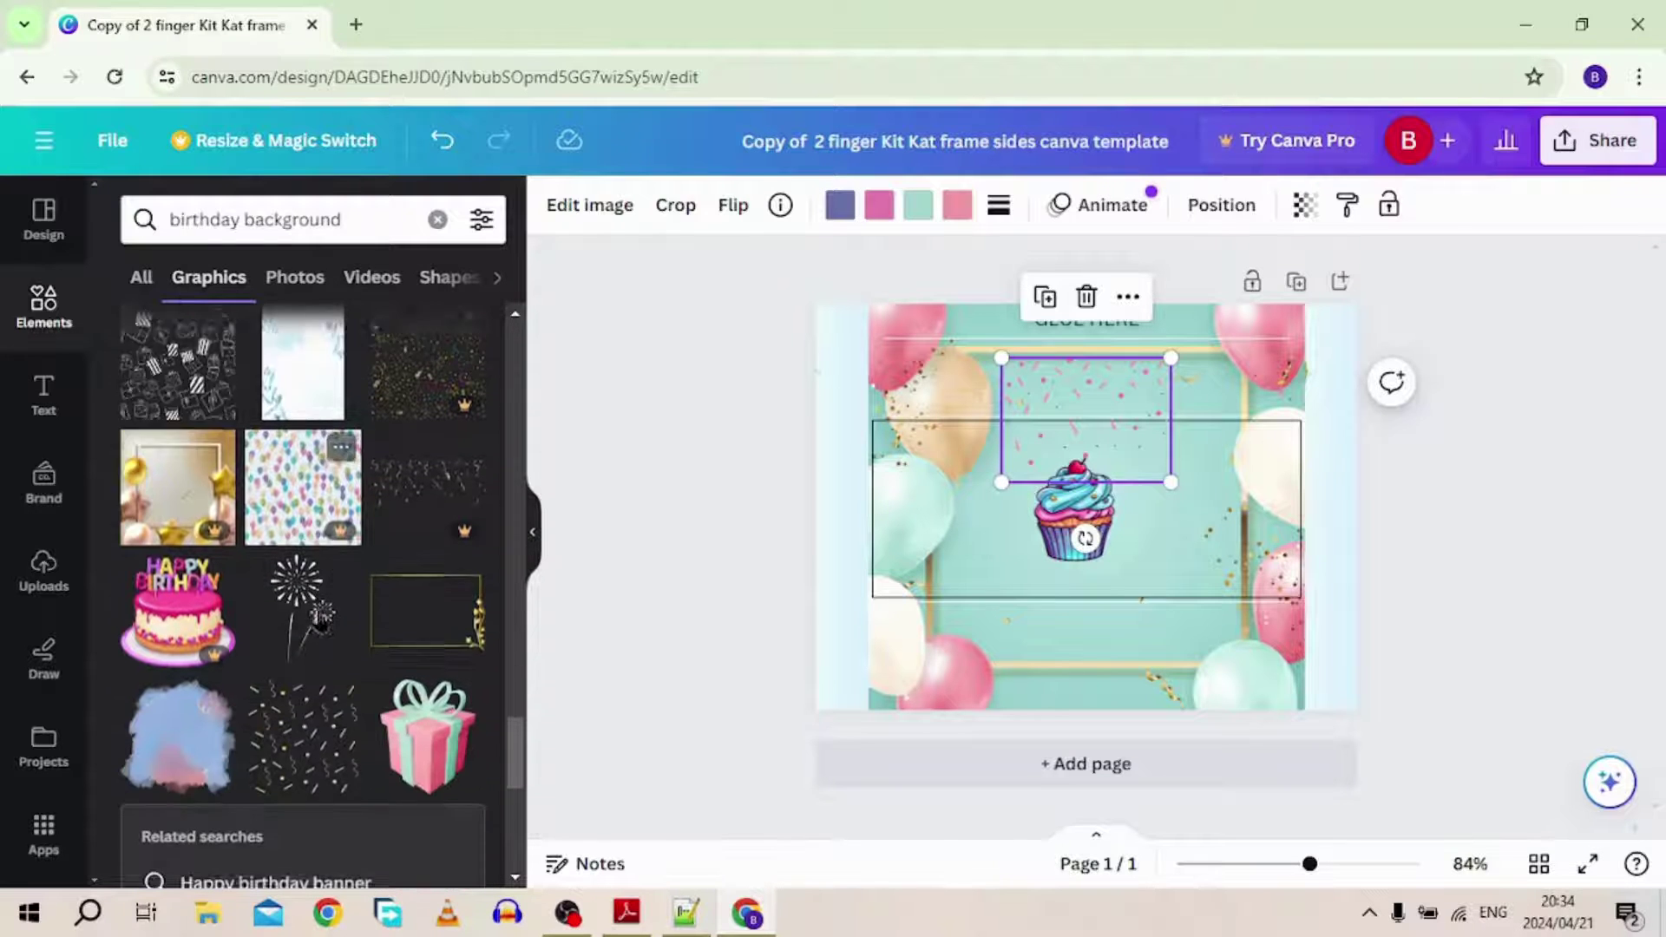
click(424, 686)
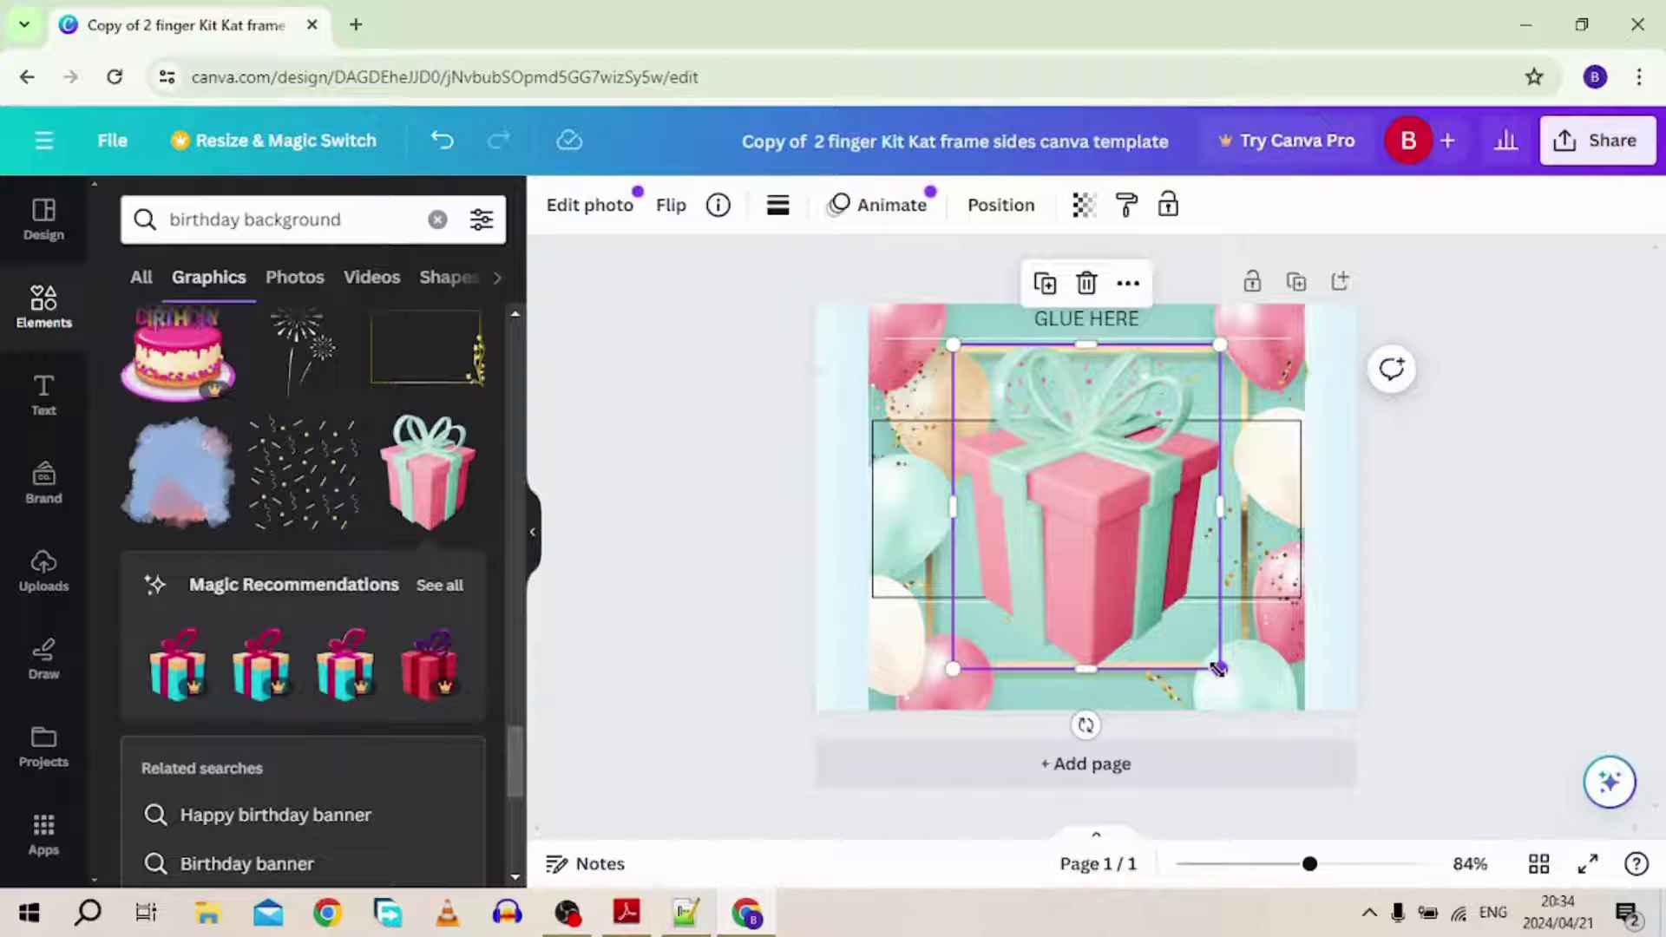
drag(1219, 664, 1165, 484)
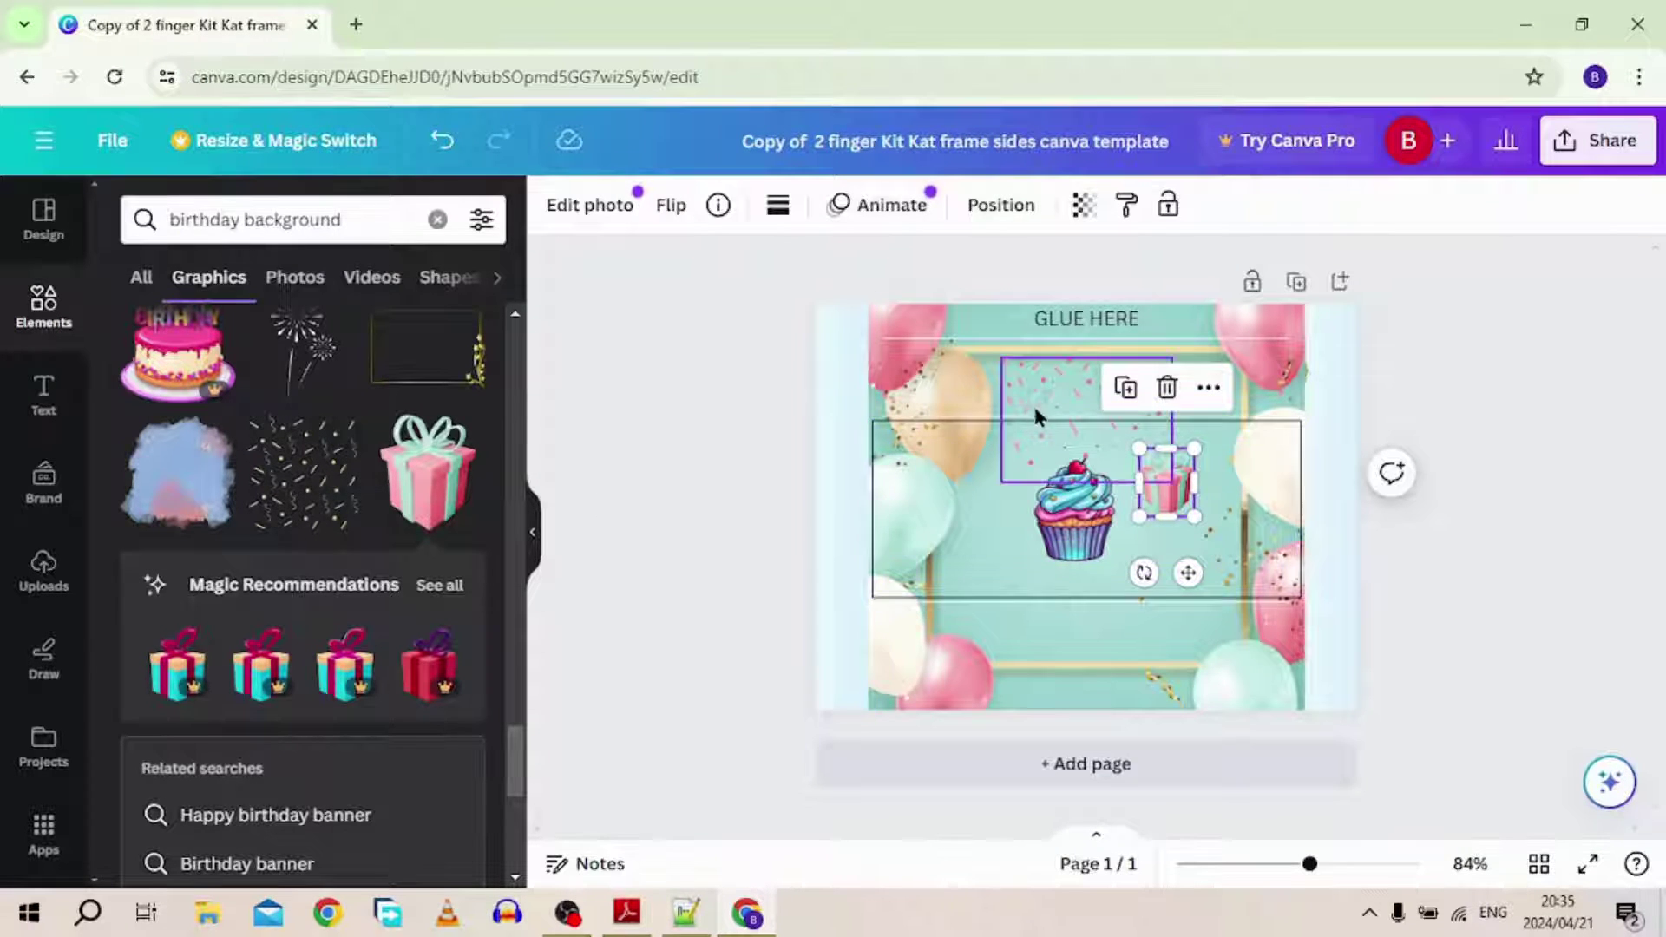
- Look through the birthday background graphics for further decorations that match the pink and mint design
scroll(342, 539, down, 4)
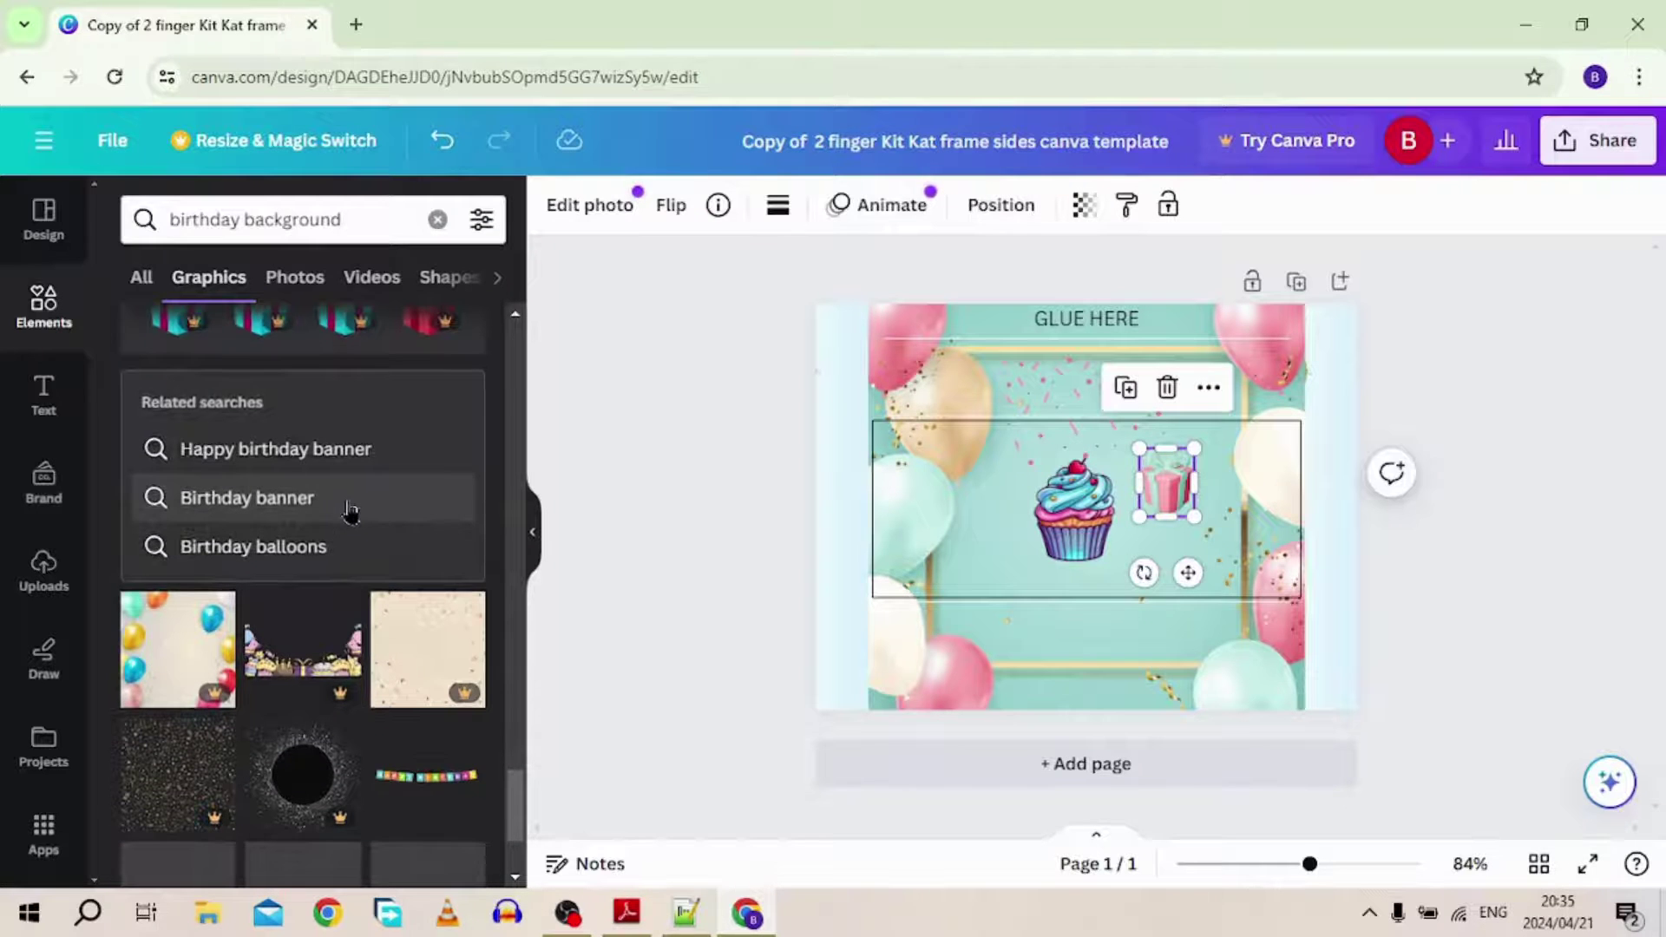
scroll(351, 512, down, 4)
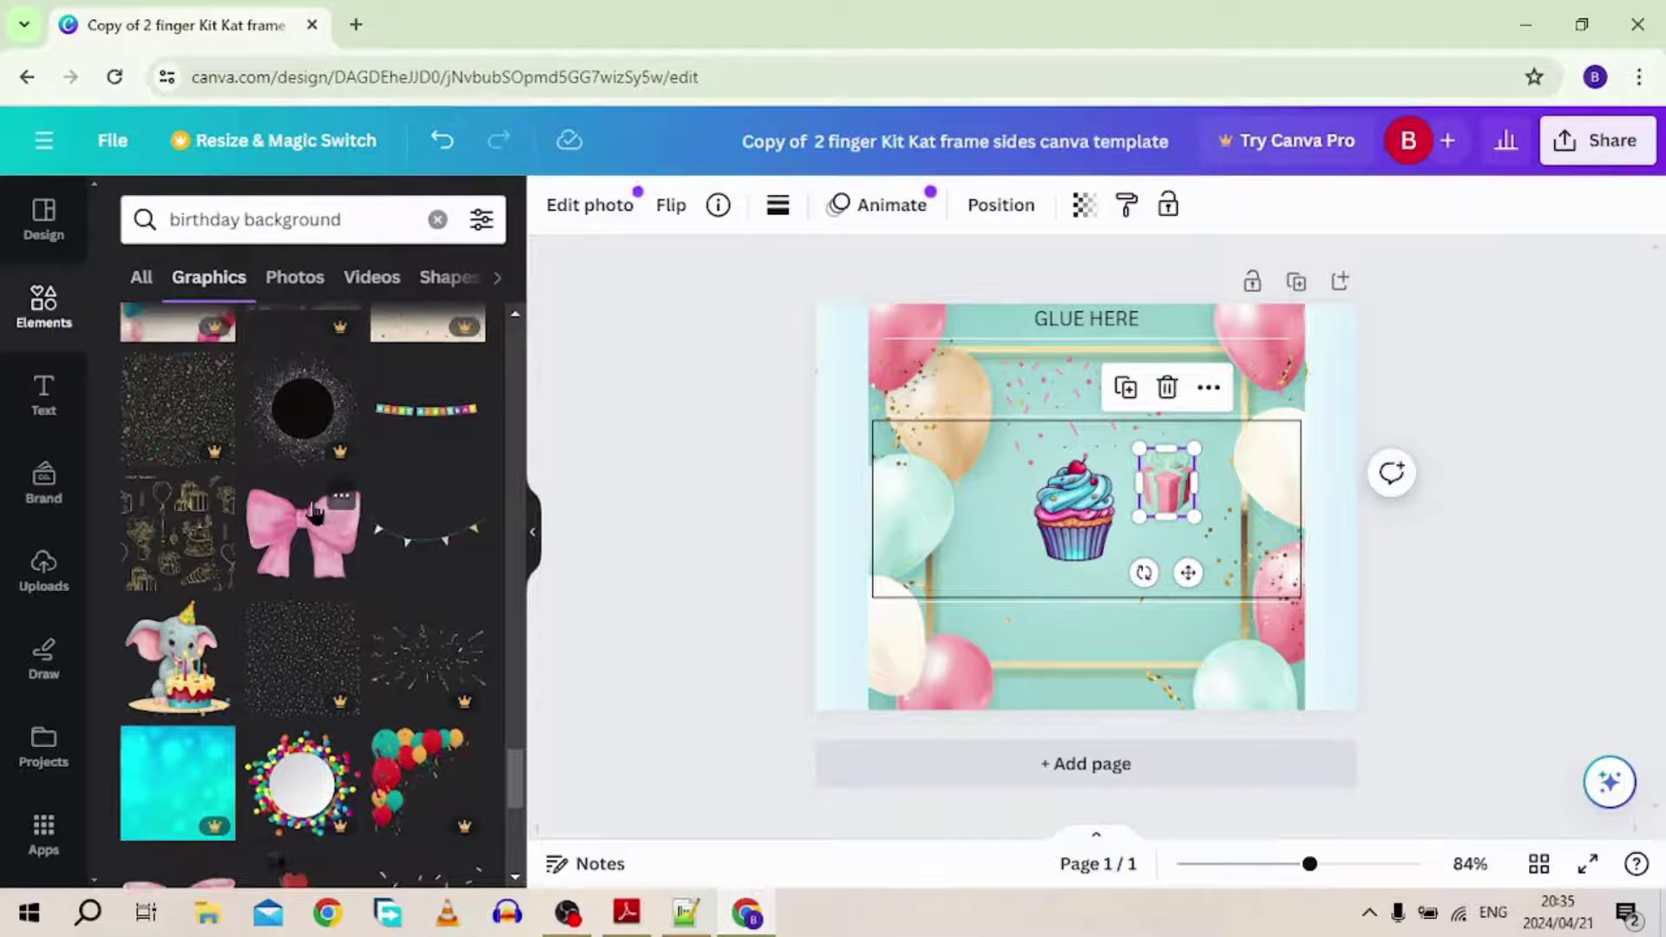
scroll(314, 512, down, 1)
scroll(314, 512, down, 1)
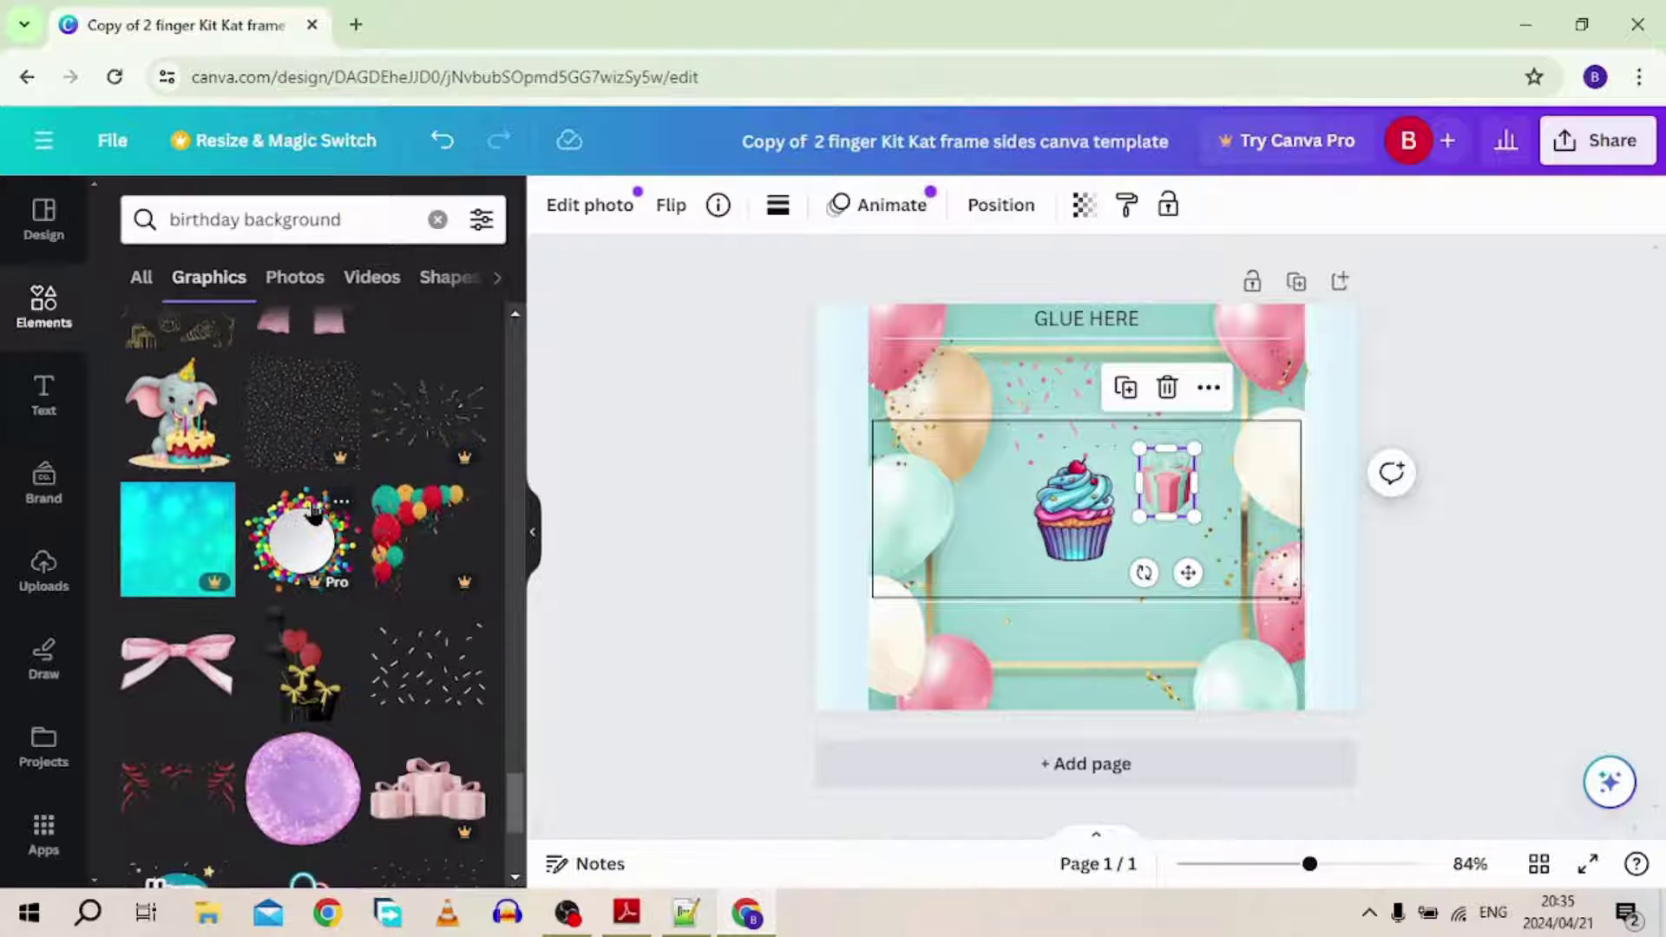
scroll(314, 511, down, 2)
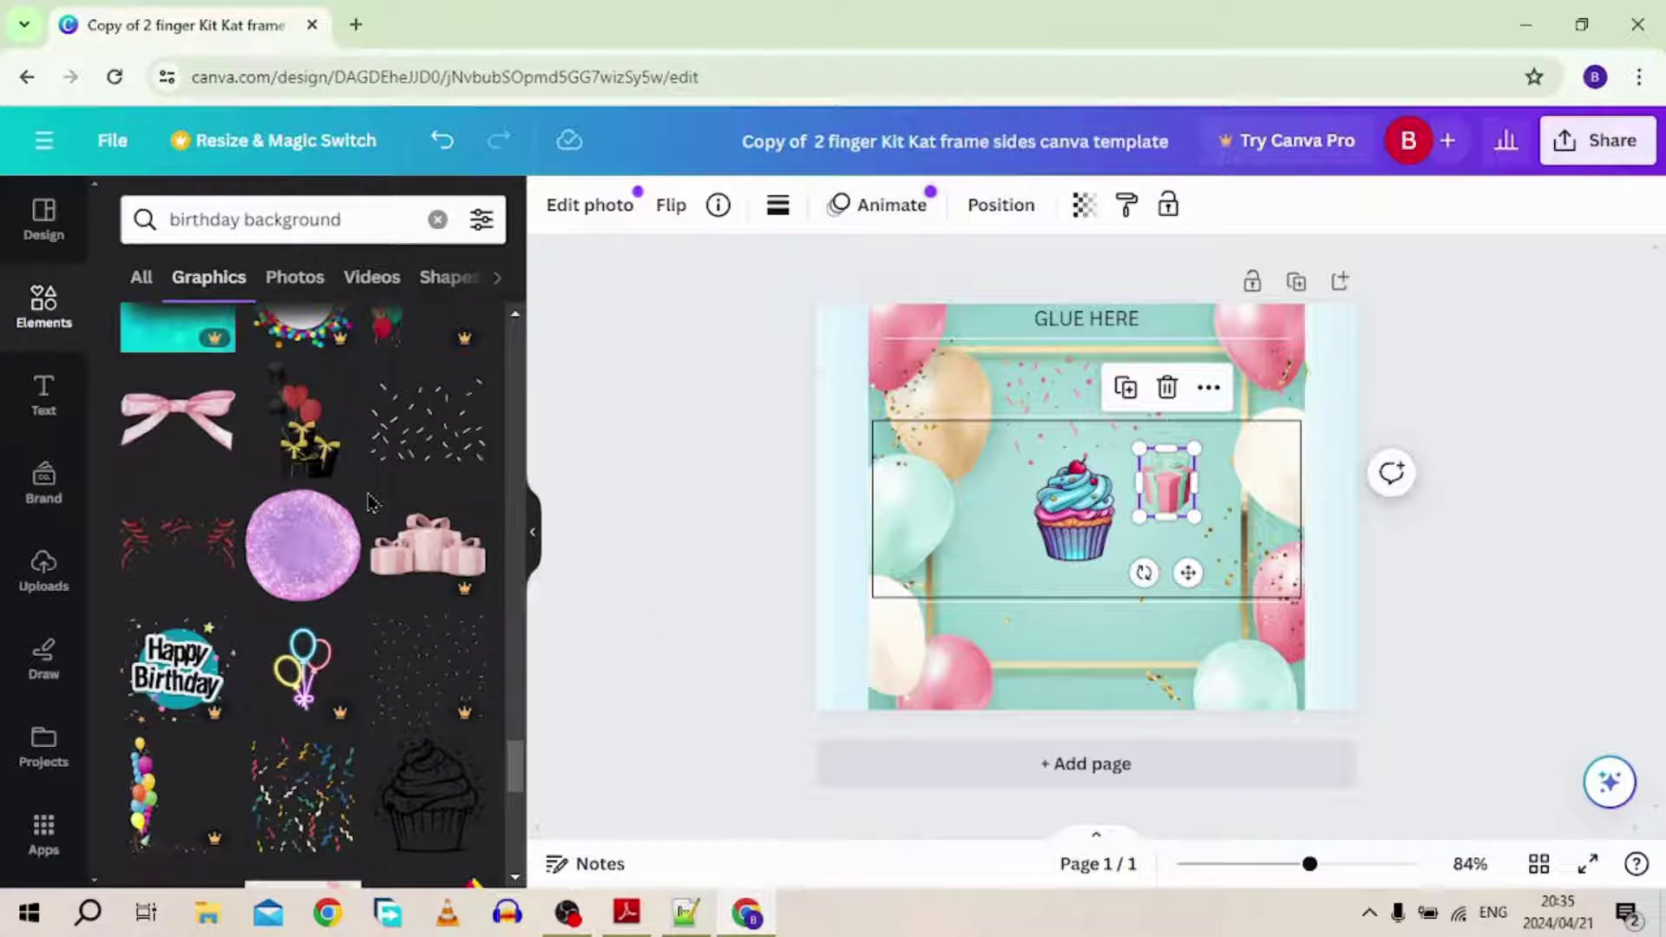
scroll(368, 502, down, 1)
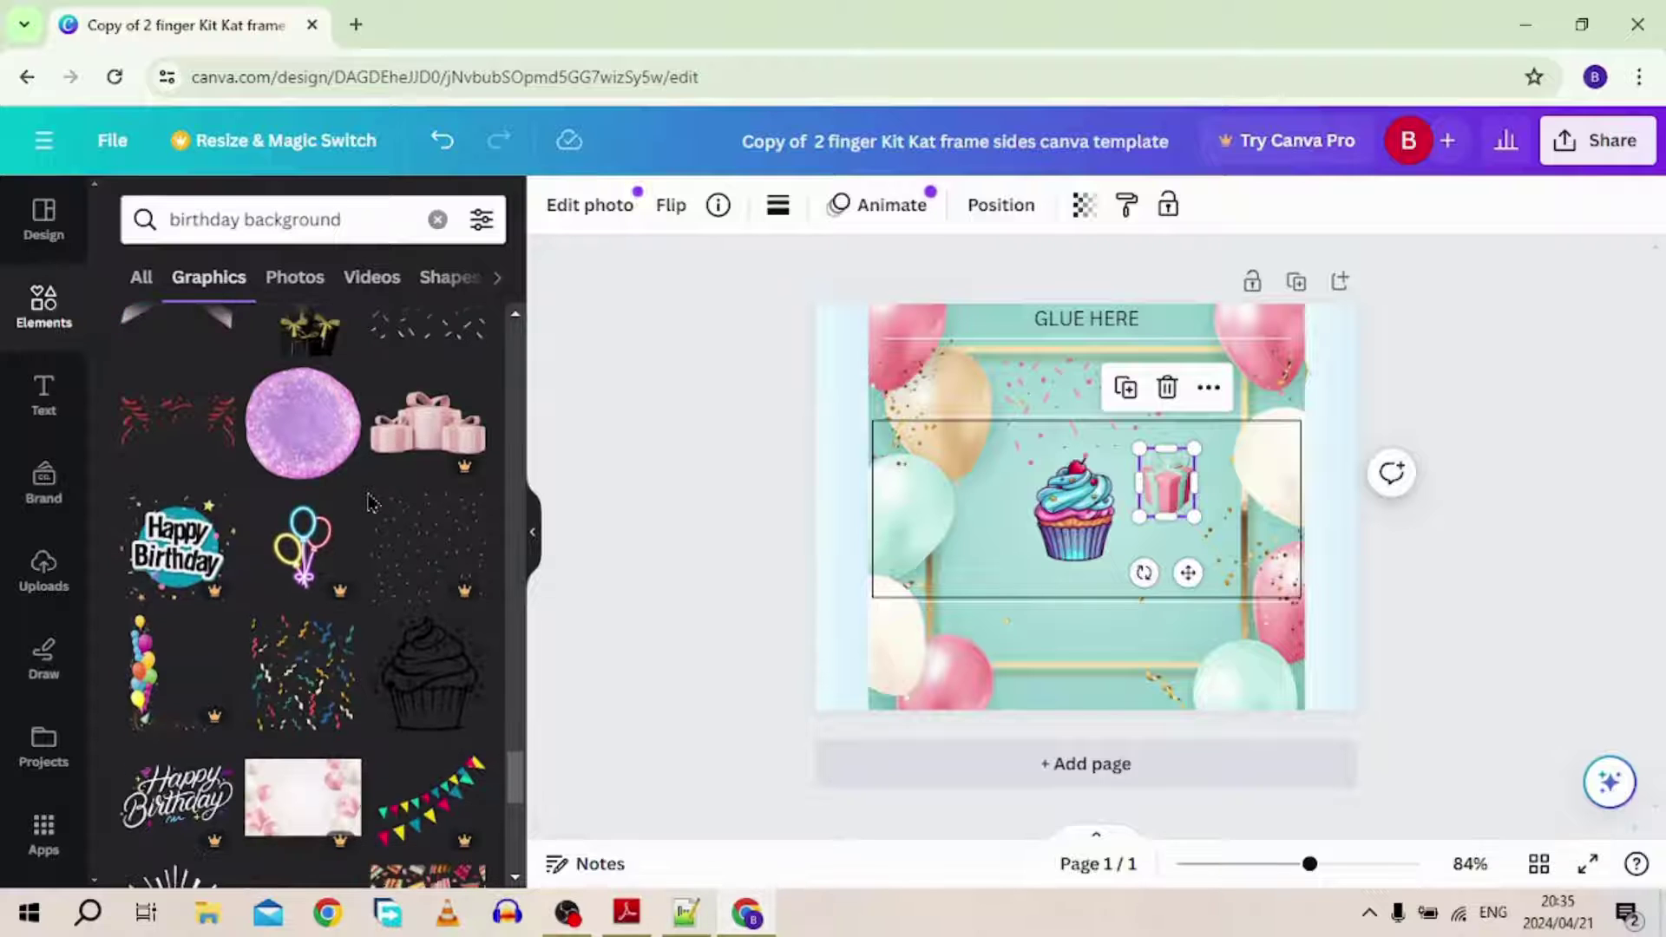
scroll(368, 502, down, 2)
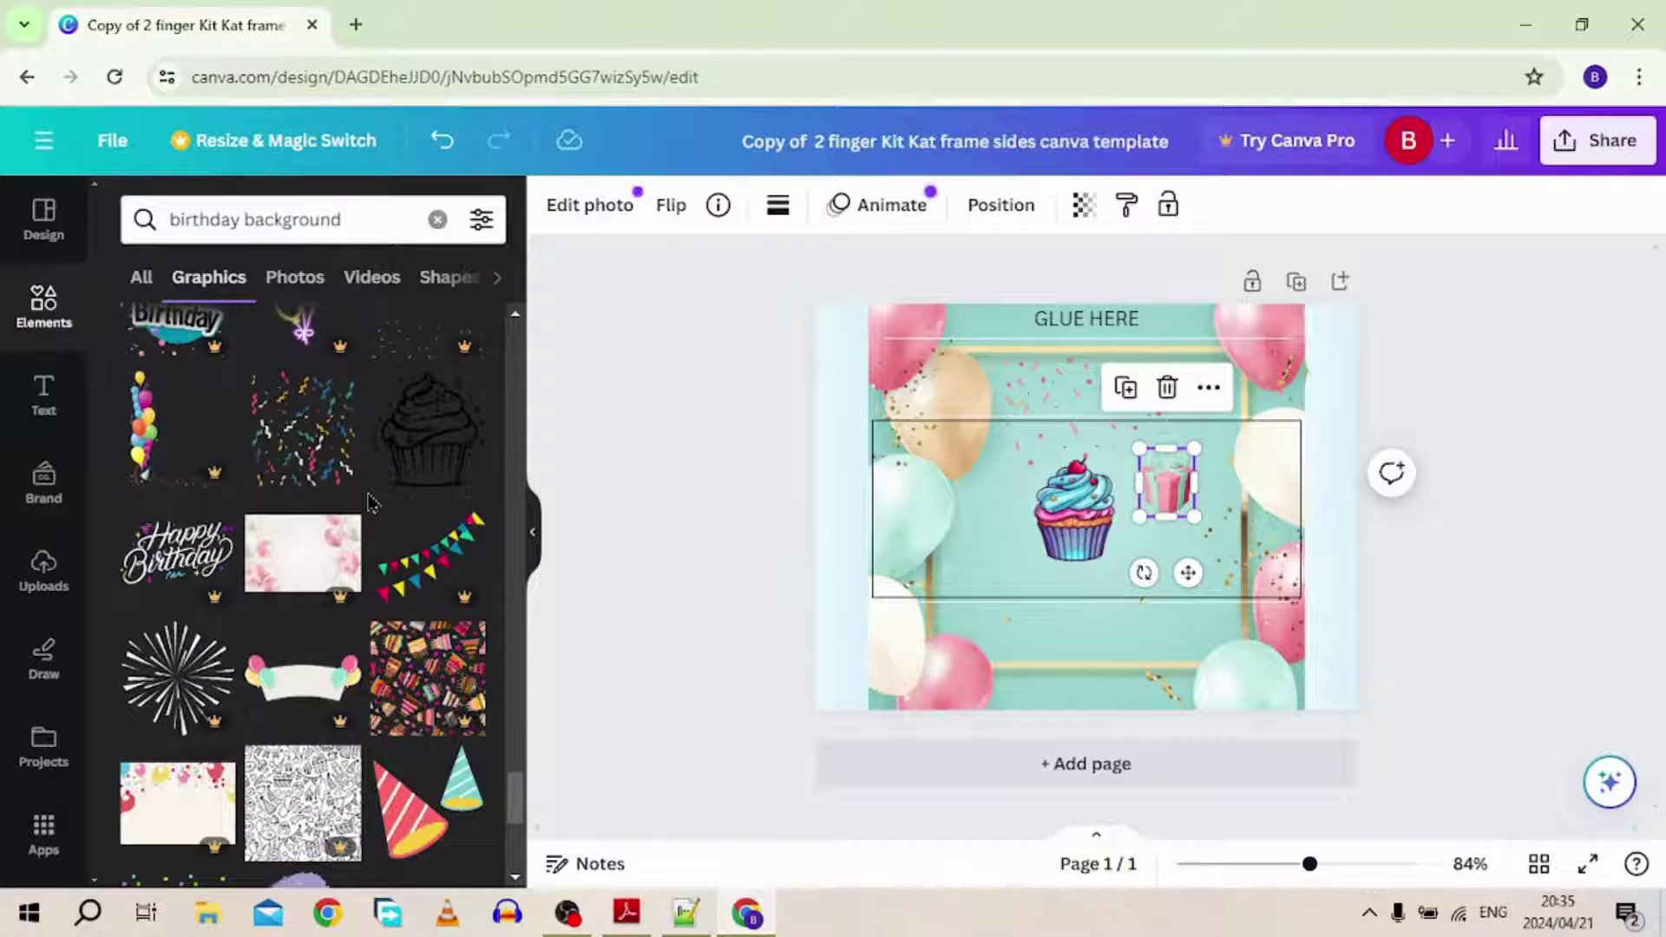
scroll(357, 501, down, 2)
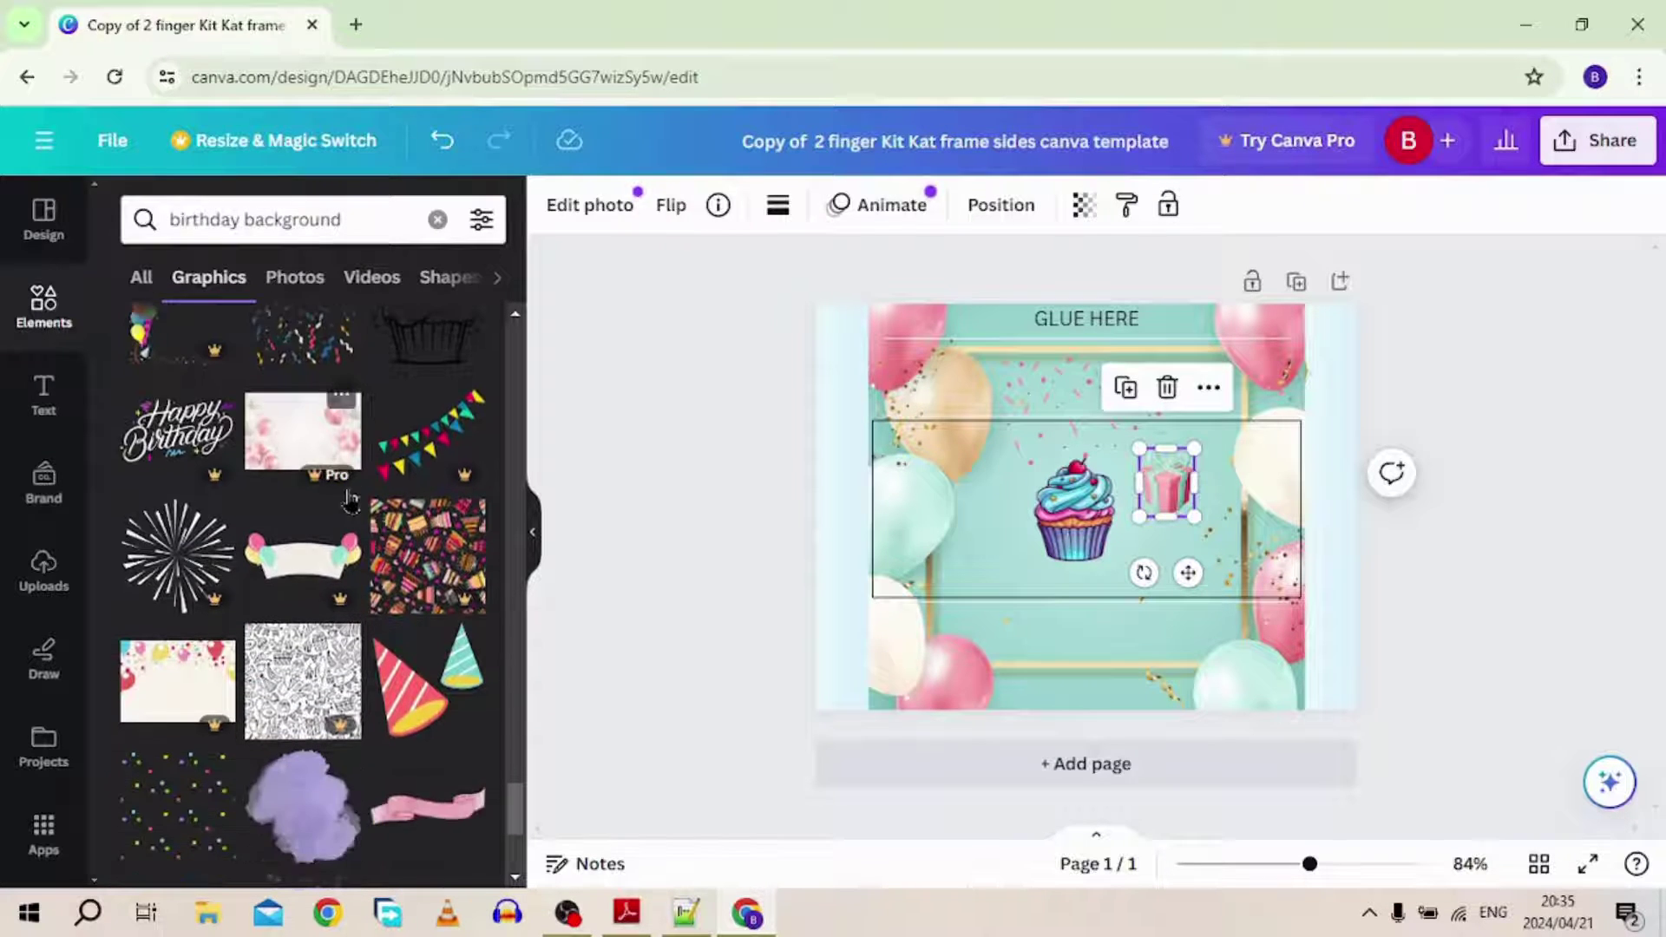
scroll(349, 501, down, 2)
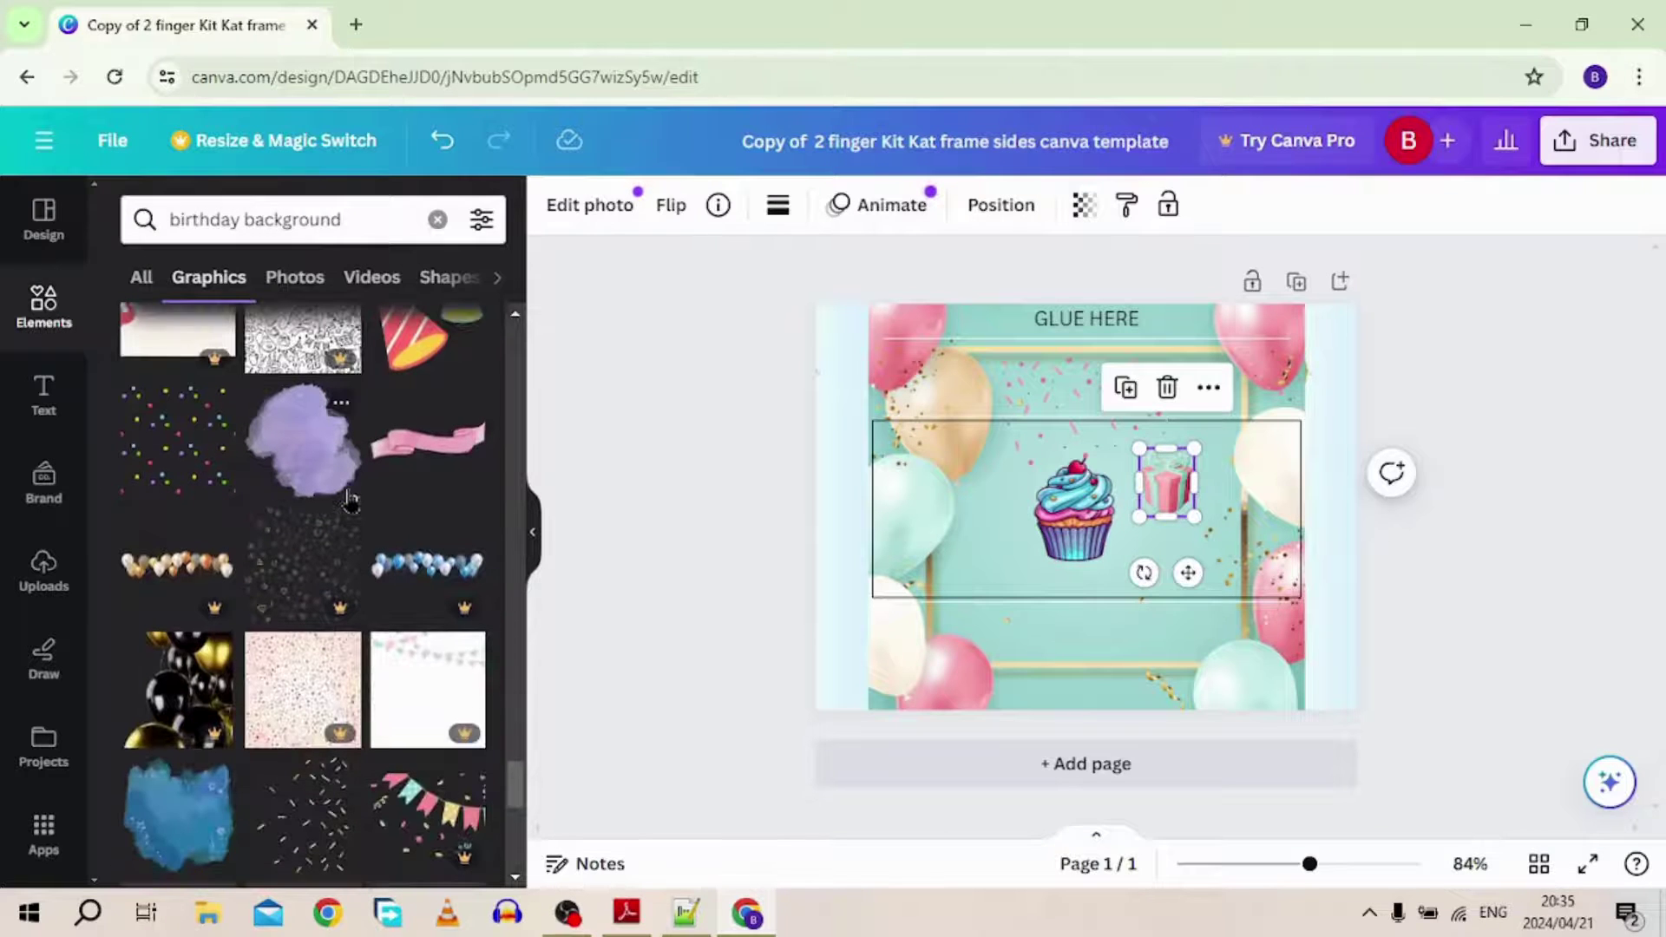
scroll(351, 504, down, 2)
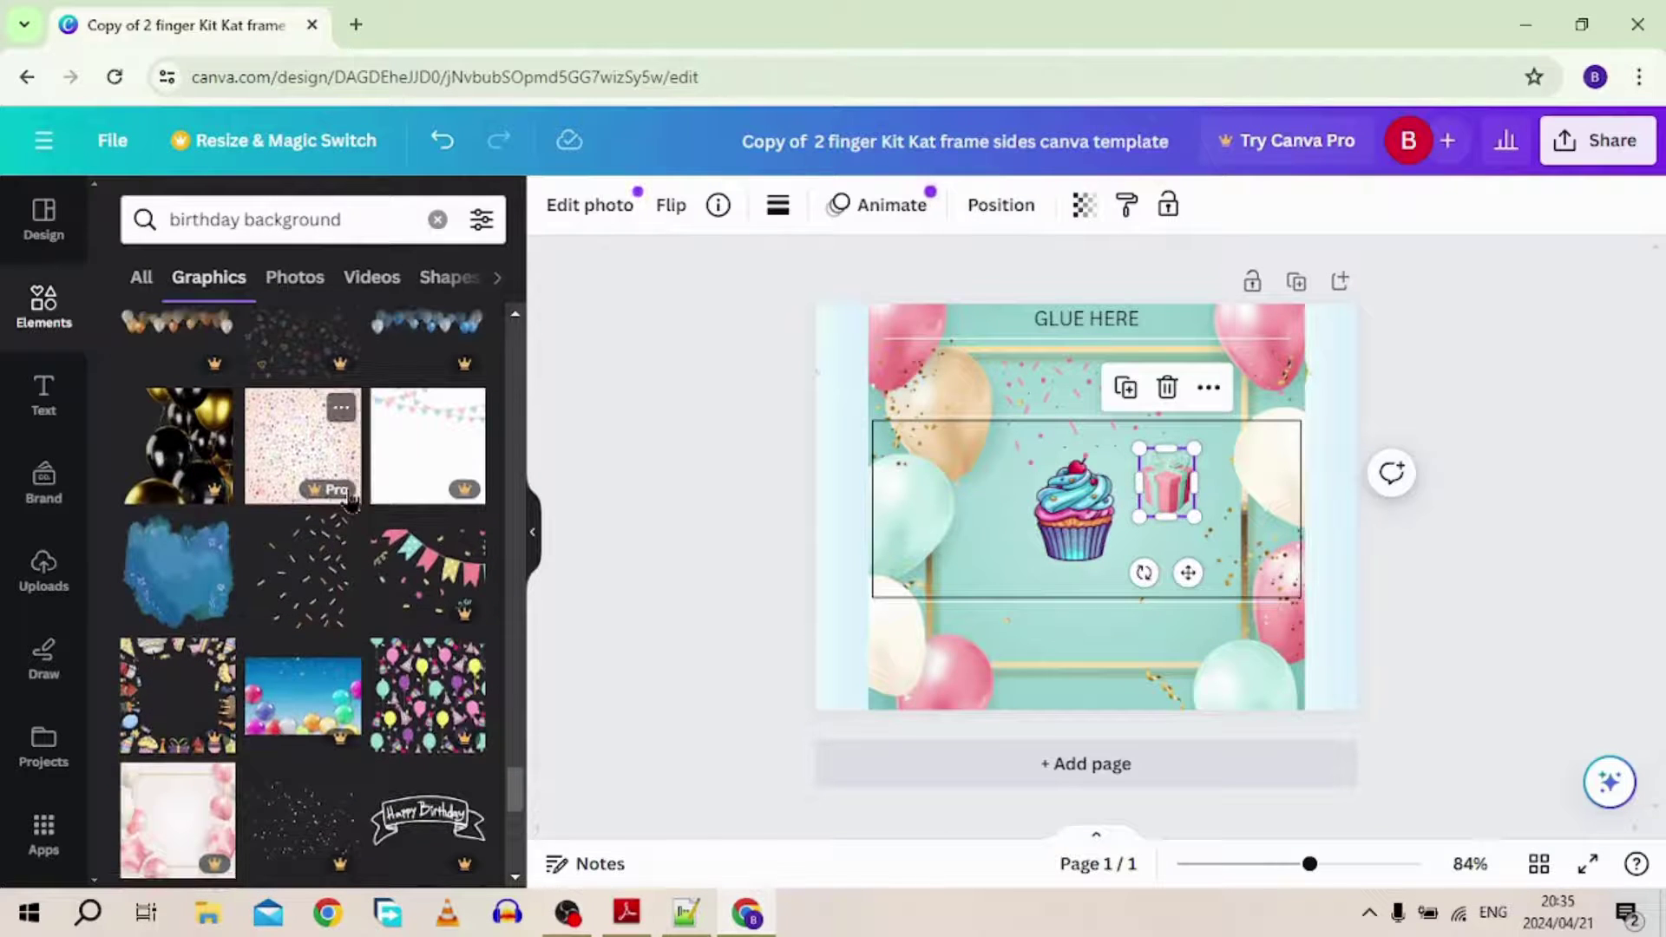
scroll(351, 501, down, 2)
scroll(350, 502, down, 3)
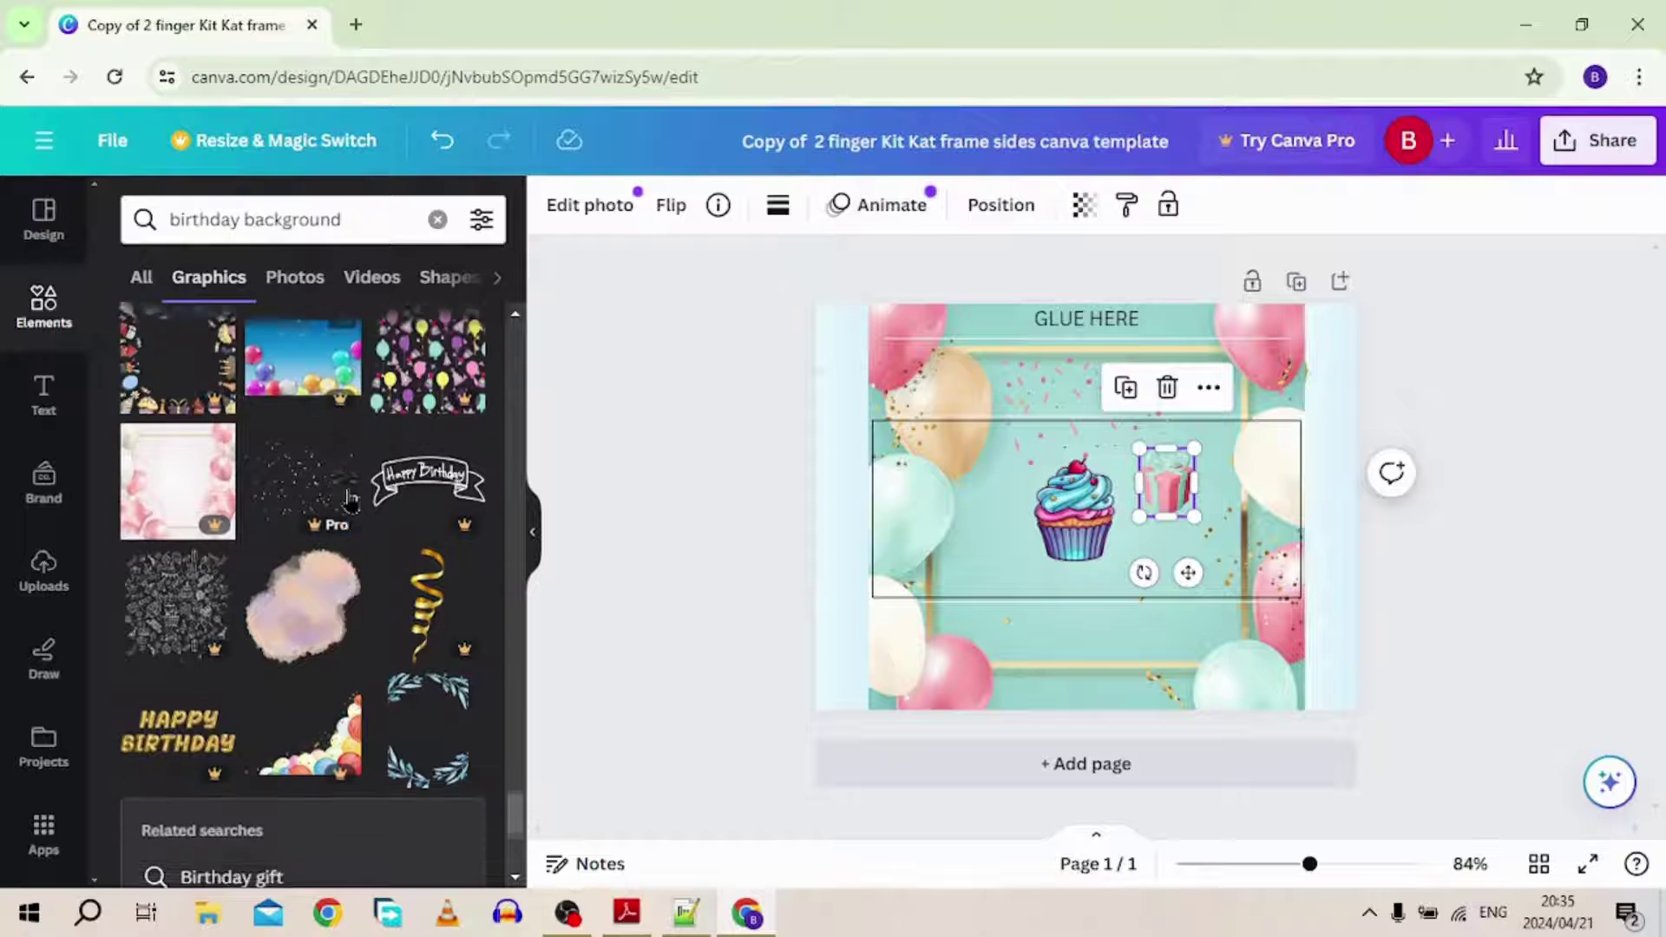
scroll(349, 501, down, 2)
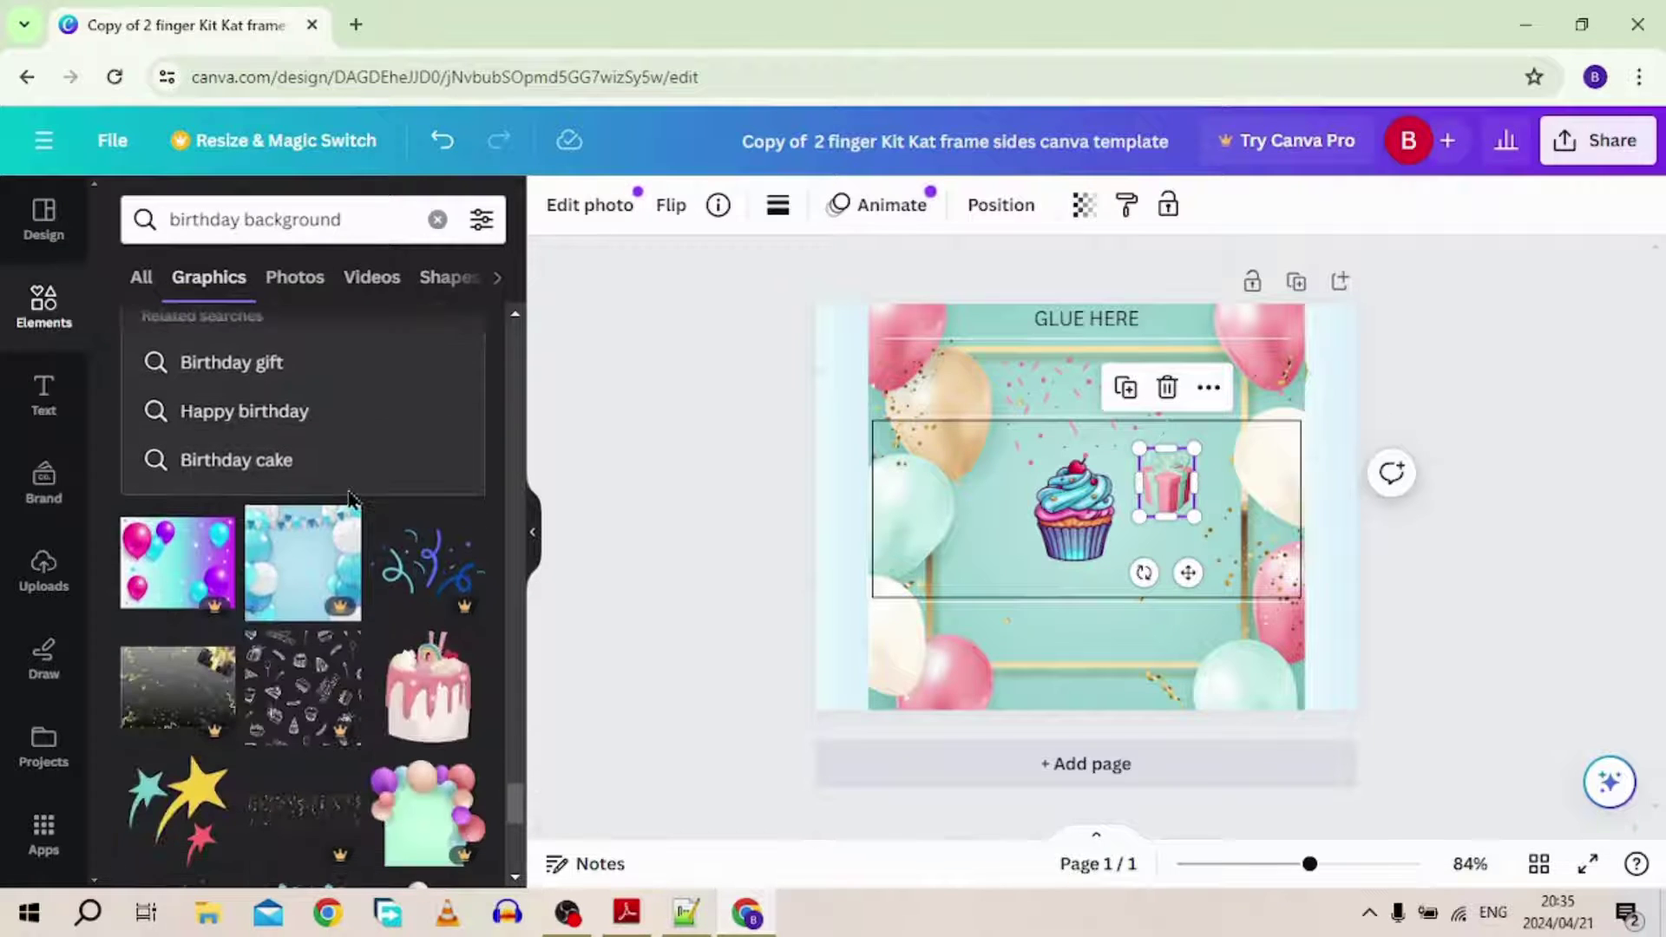
scroll(350, 502, down, 2)
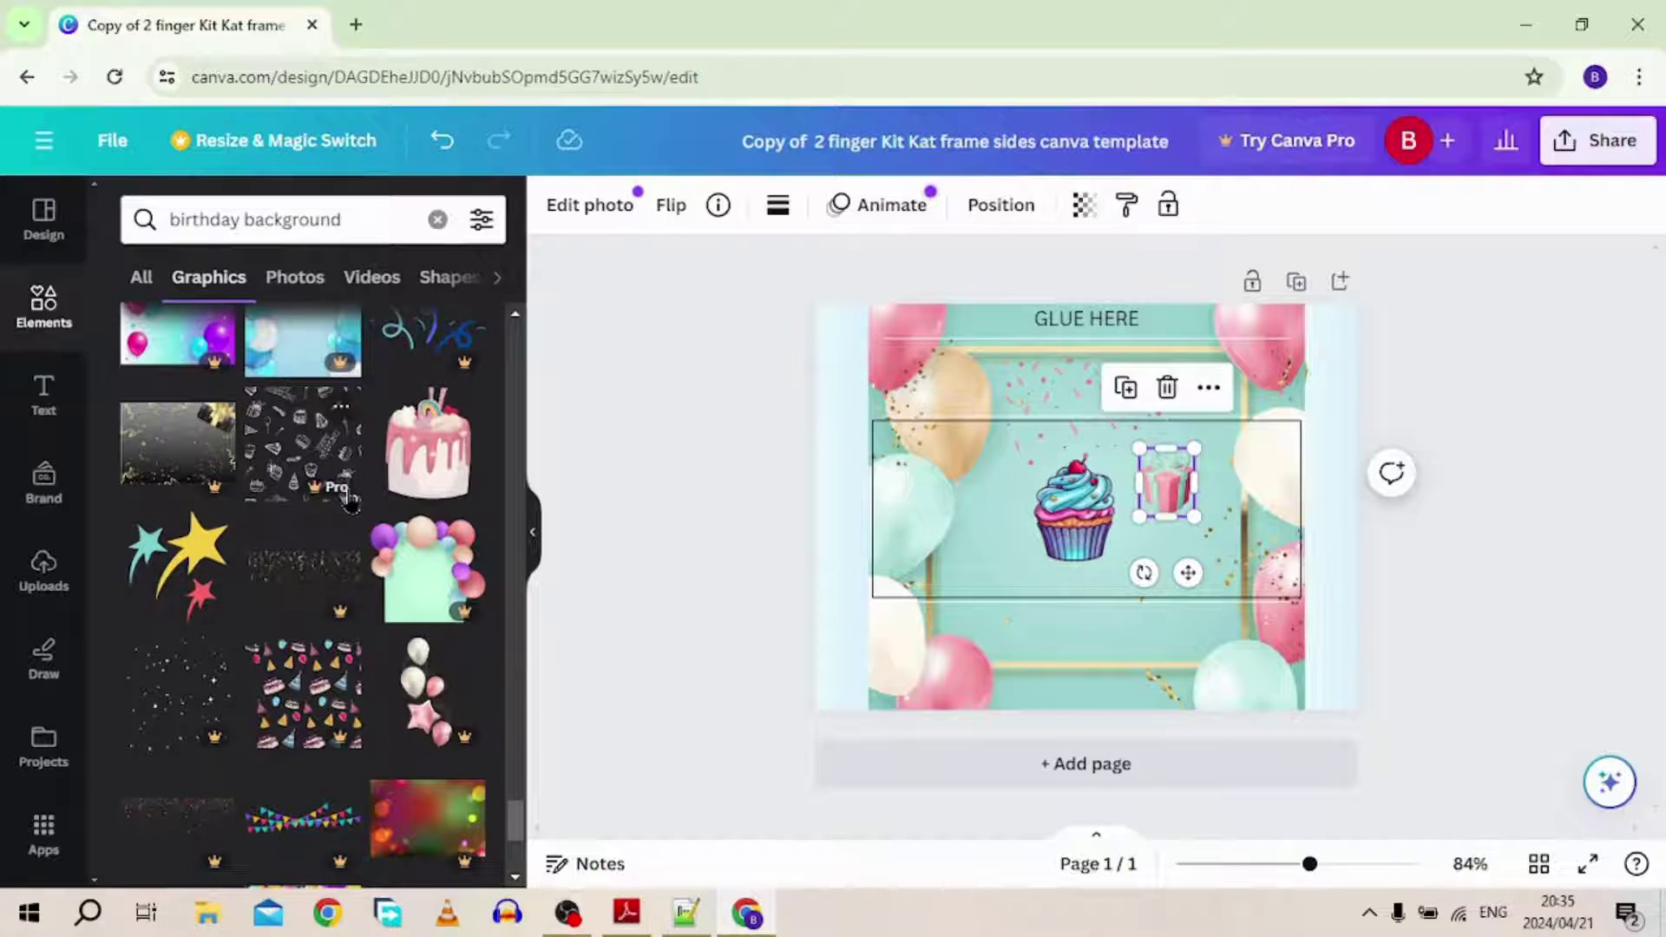
scroll(351, 502, up, 2)
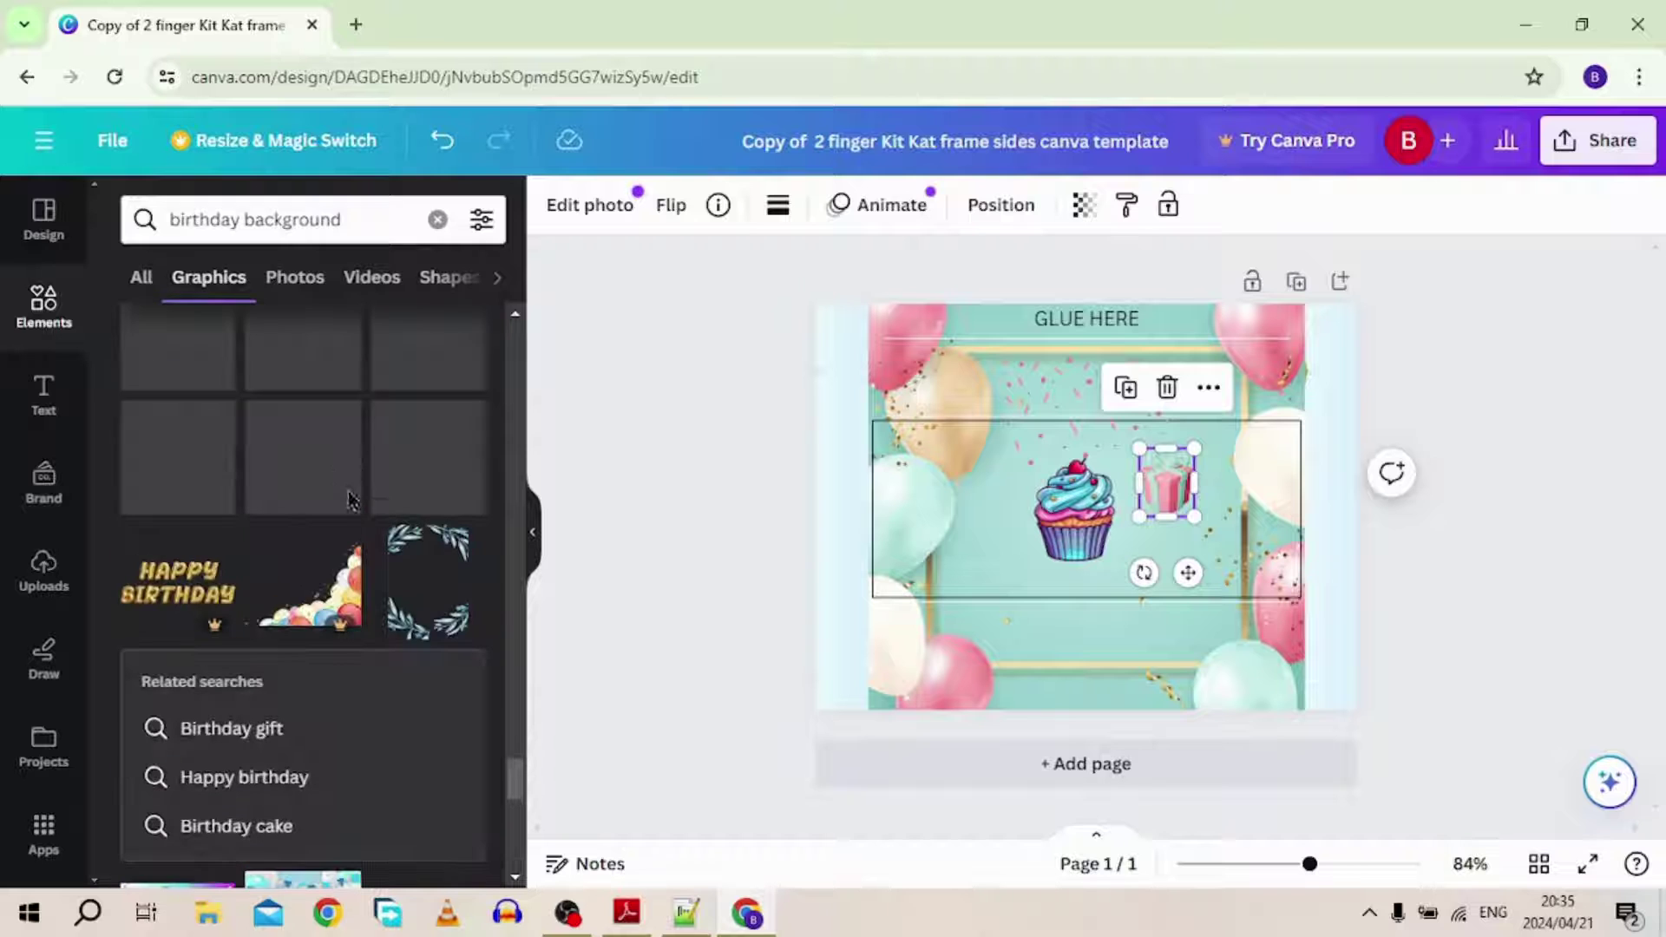
- Search the graphics for "watercolor pink and jade background"
click(244, 219)
double_click(231, 217)
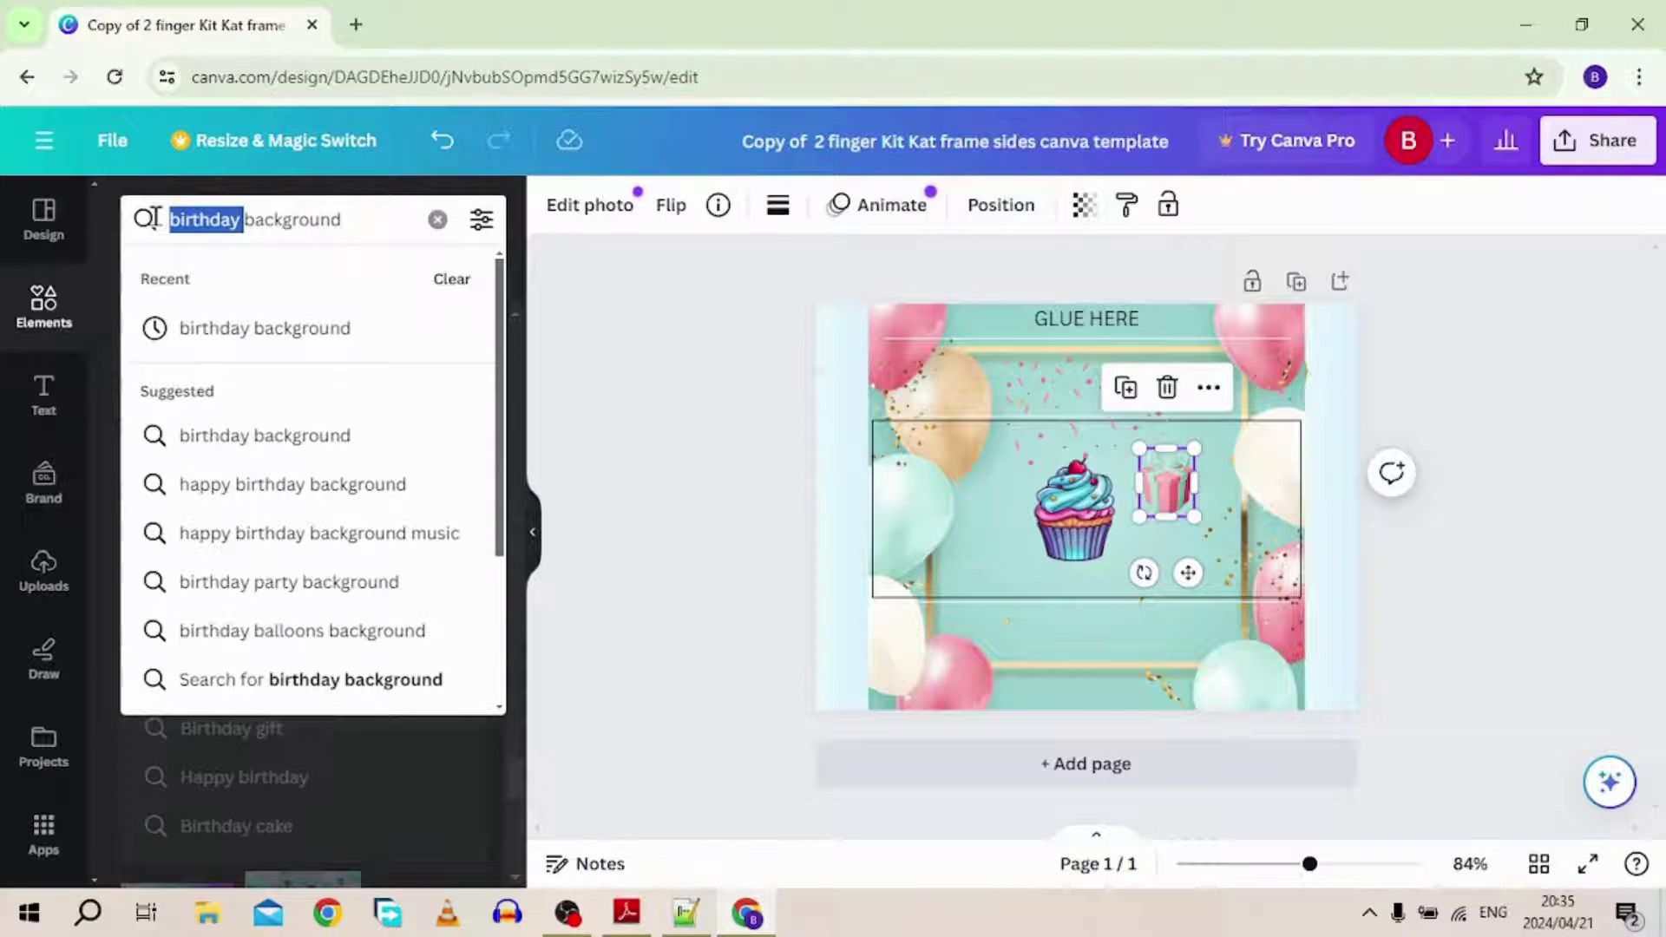
text(wt)
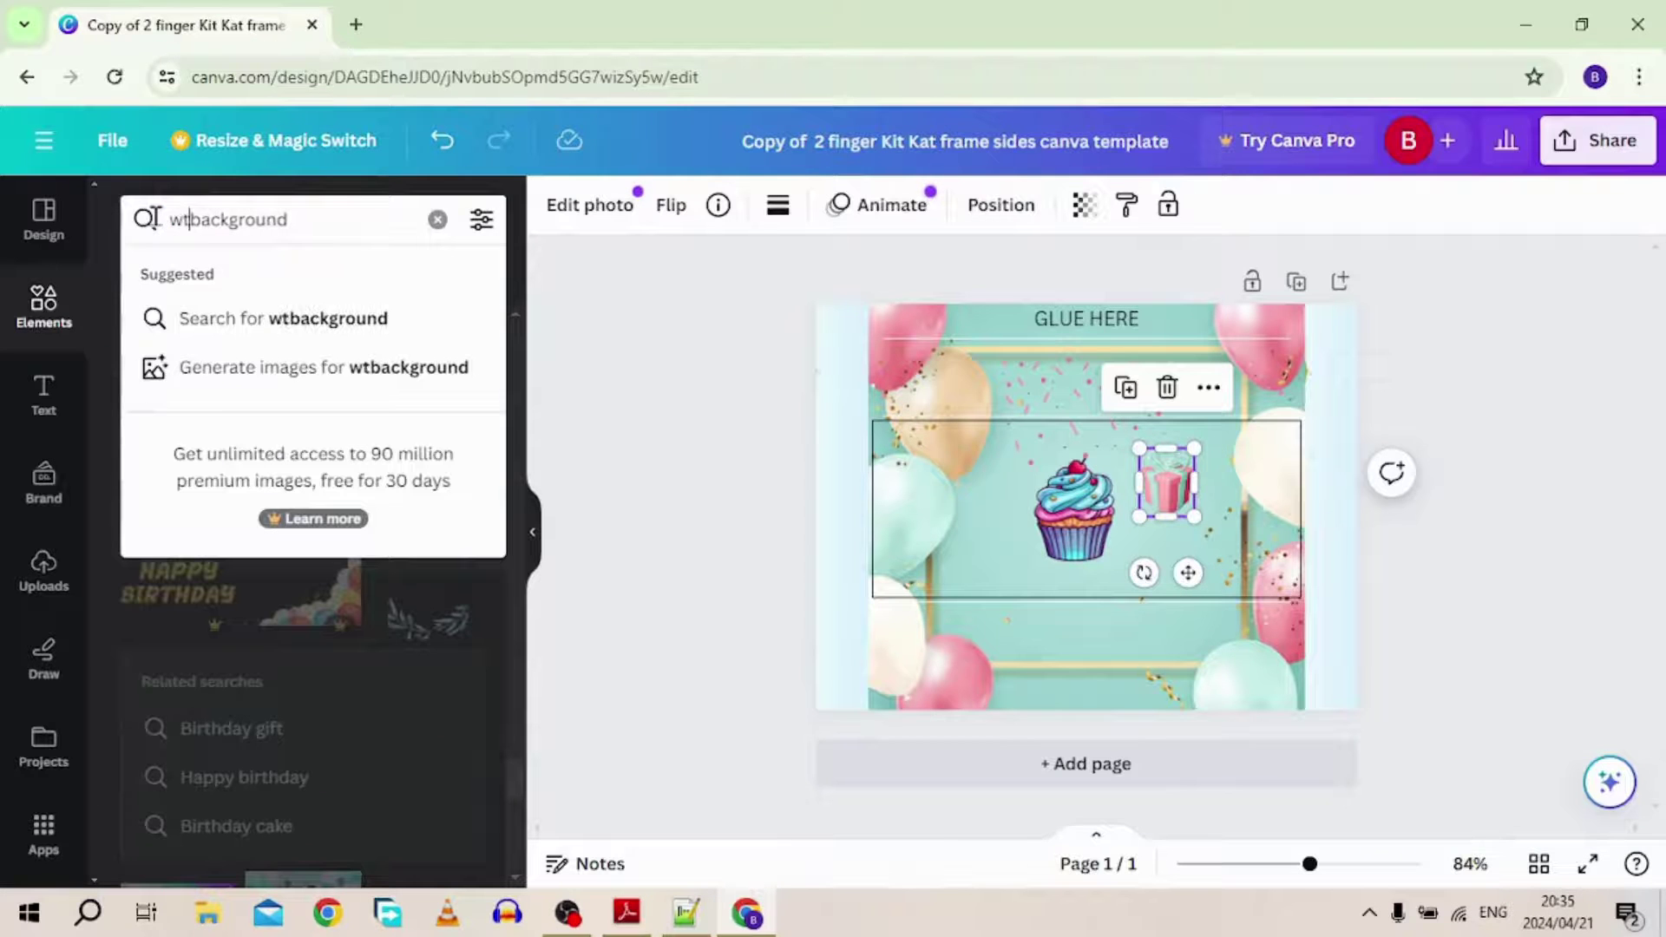
key(BackSpace)
text(ar)
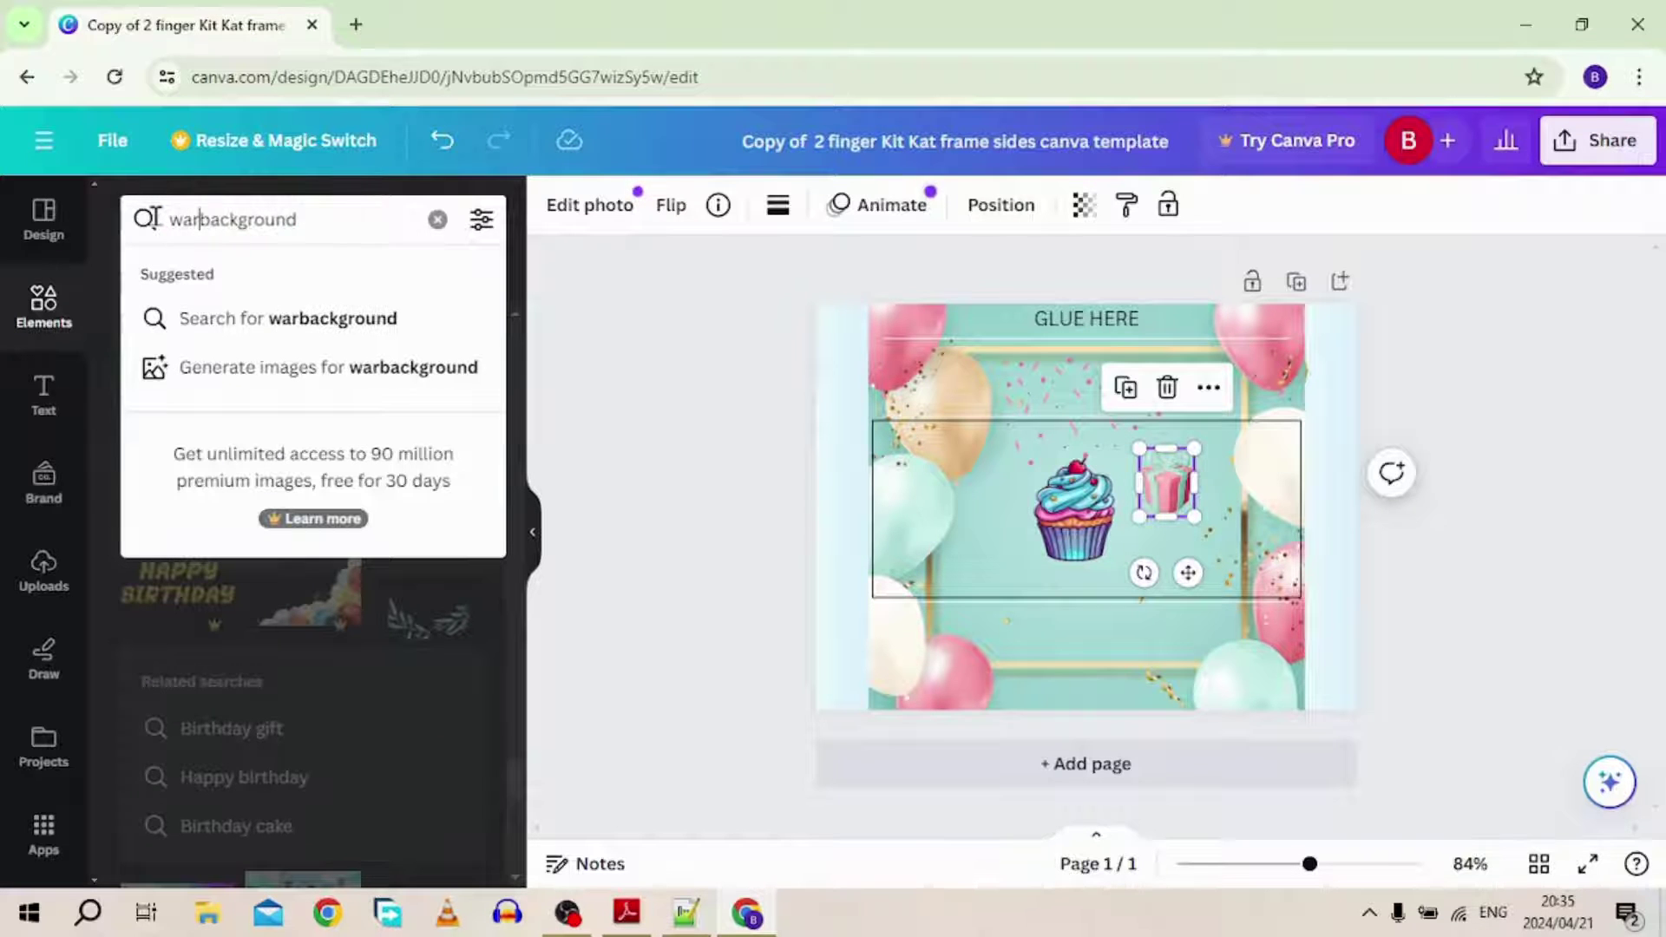
key(BackSpace)
text(tercolor)
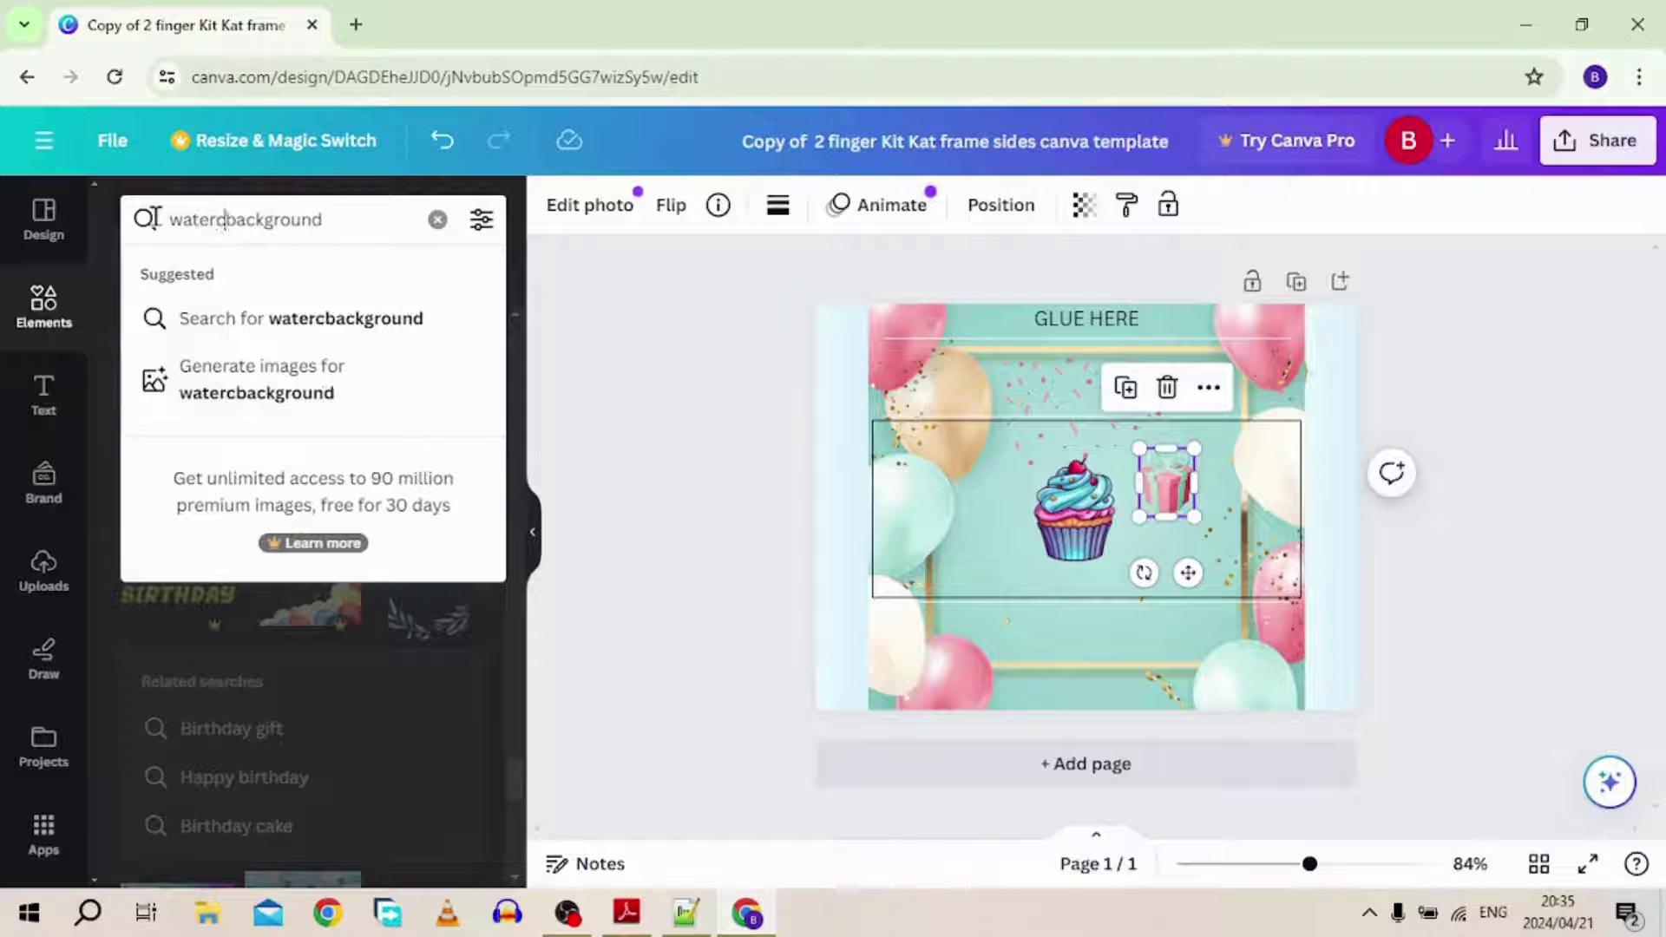
text( pink)
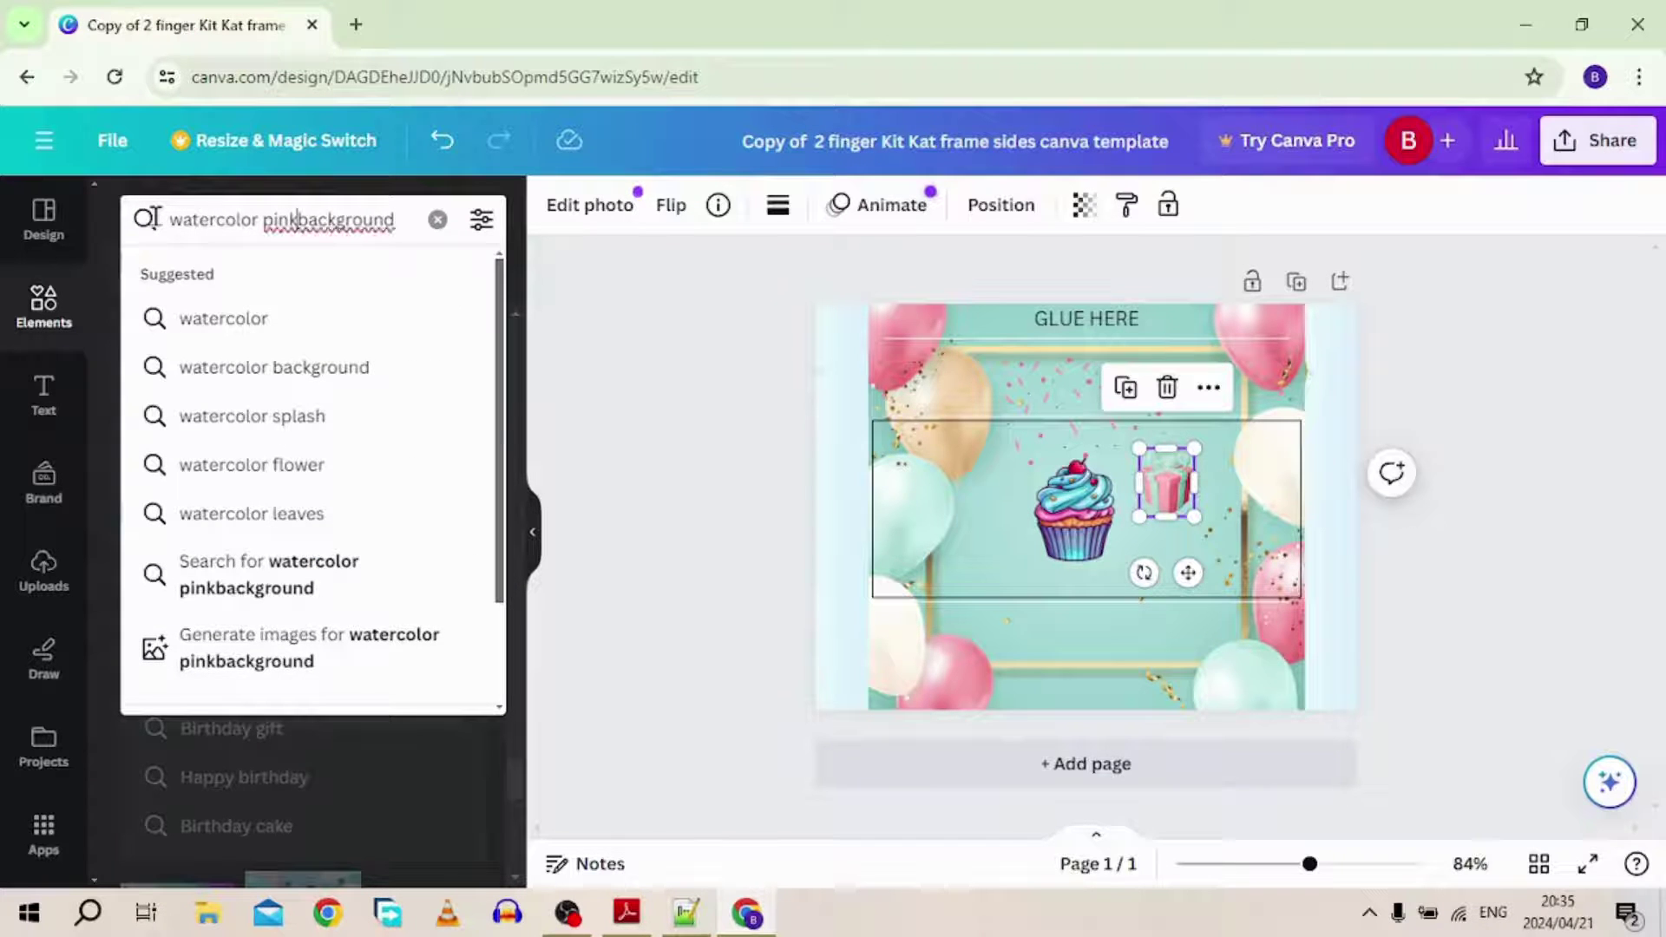
text( and)
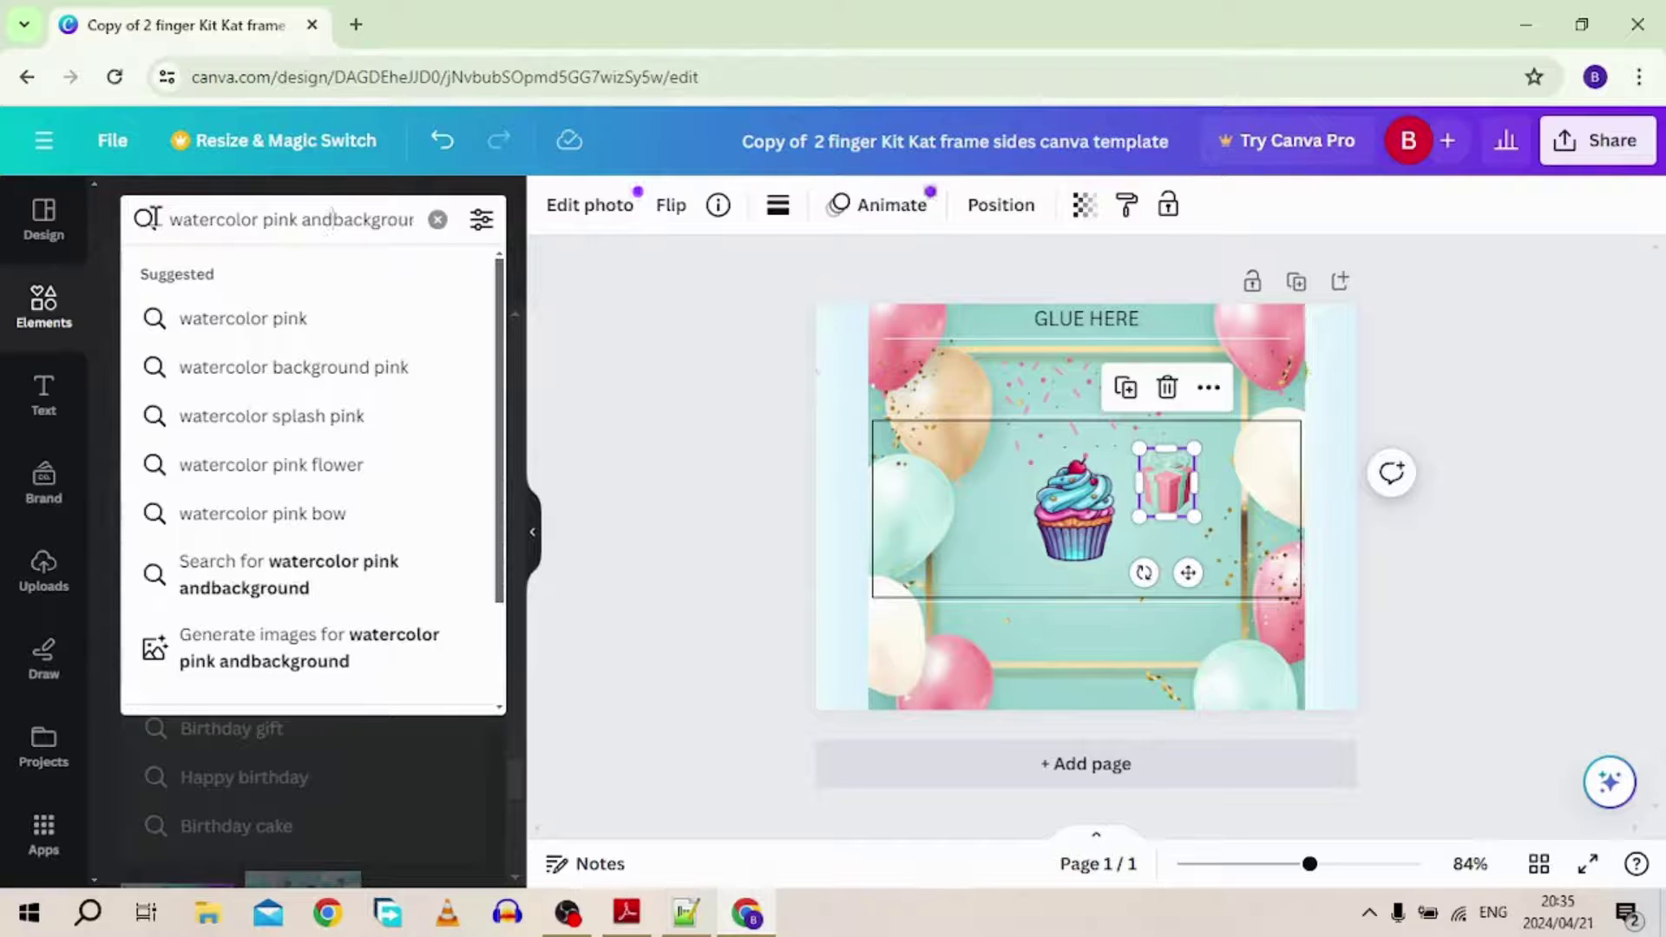
text( jade)
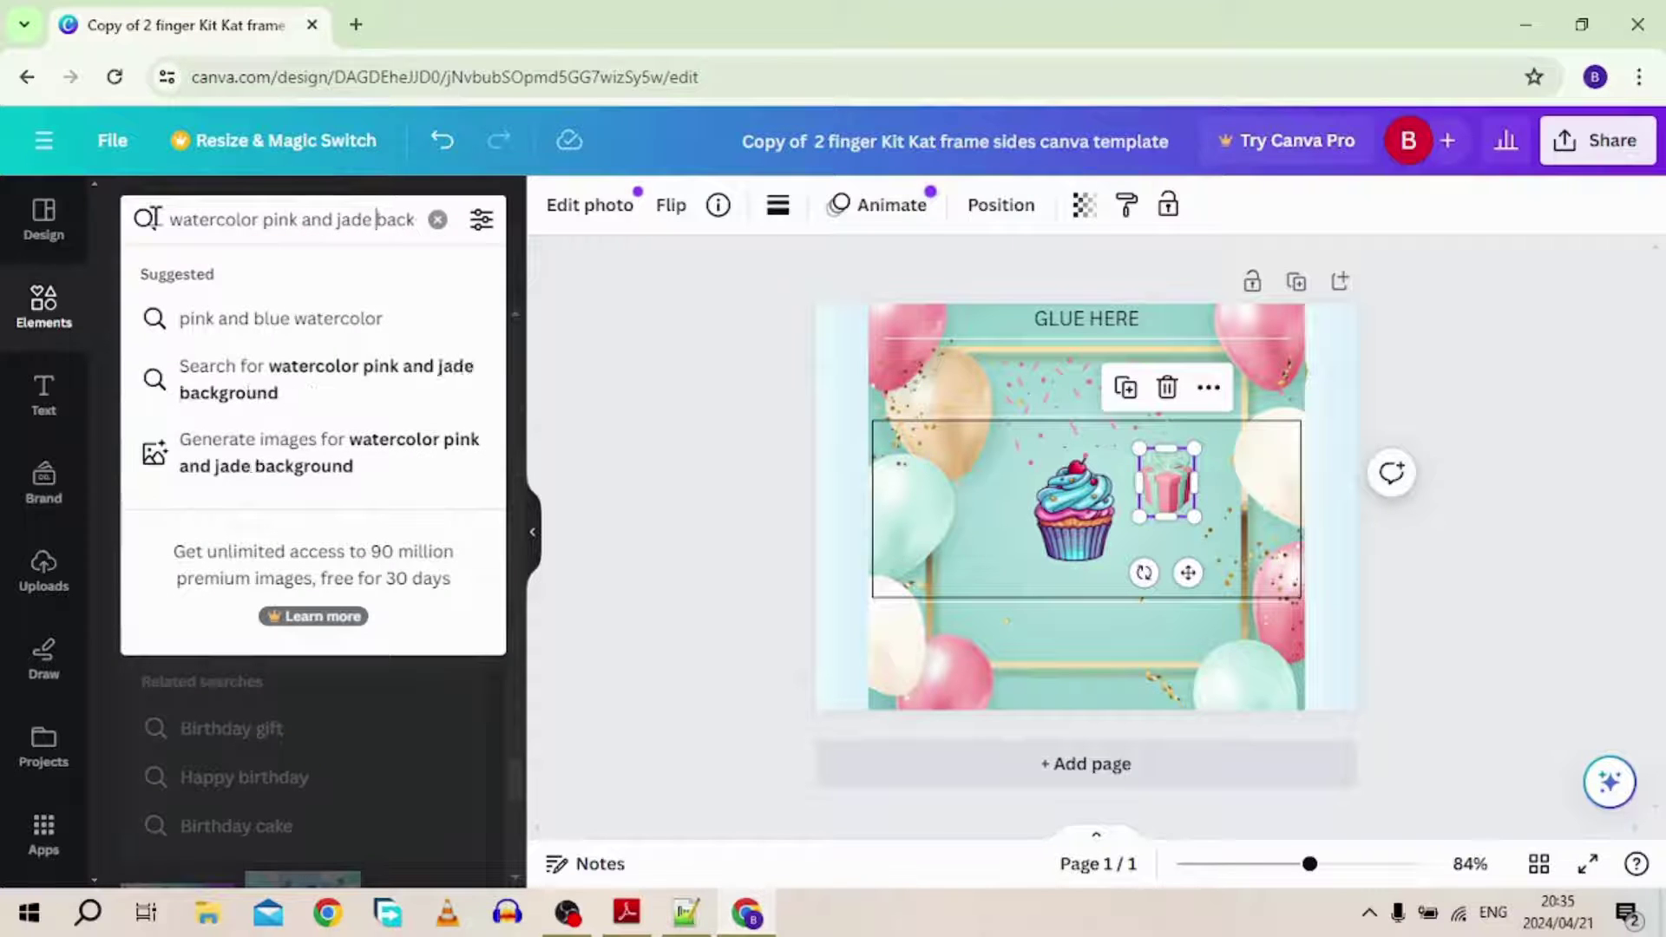
key(Return)
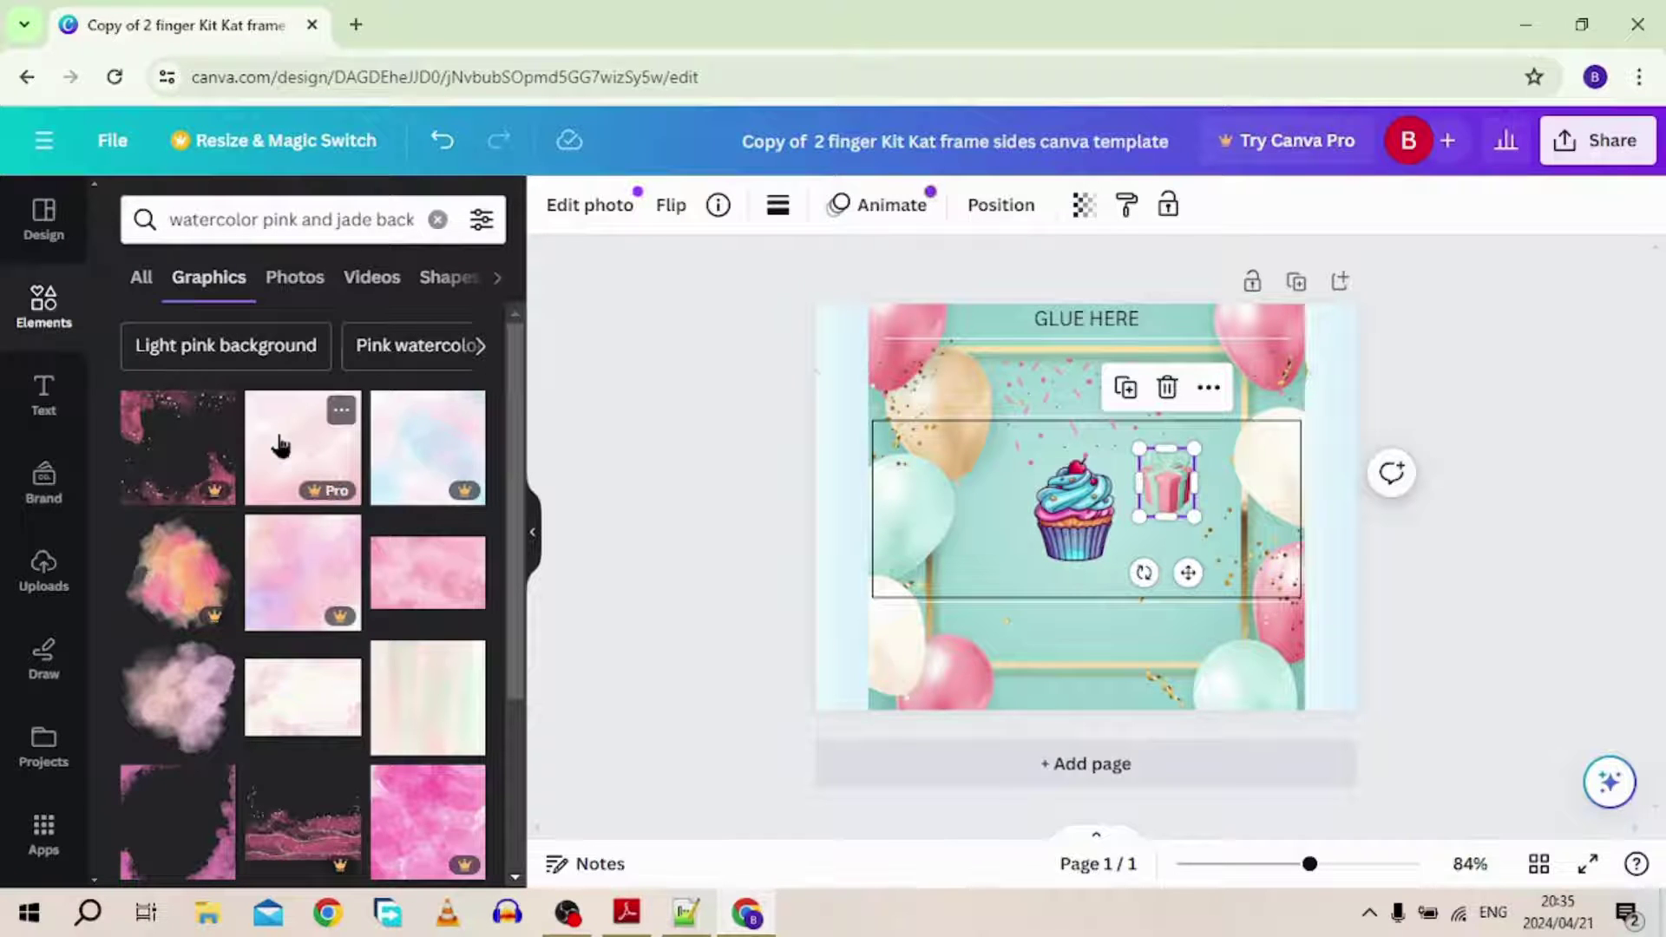
- Try the streaked pink watercolor graphic as the fill of both vertical side strips, and undo both fills
scroll(306, 523, down, 2)
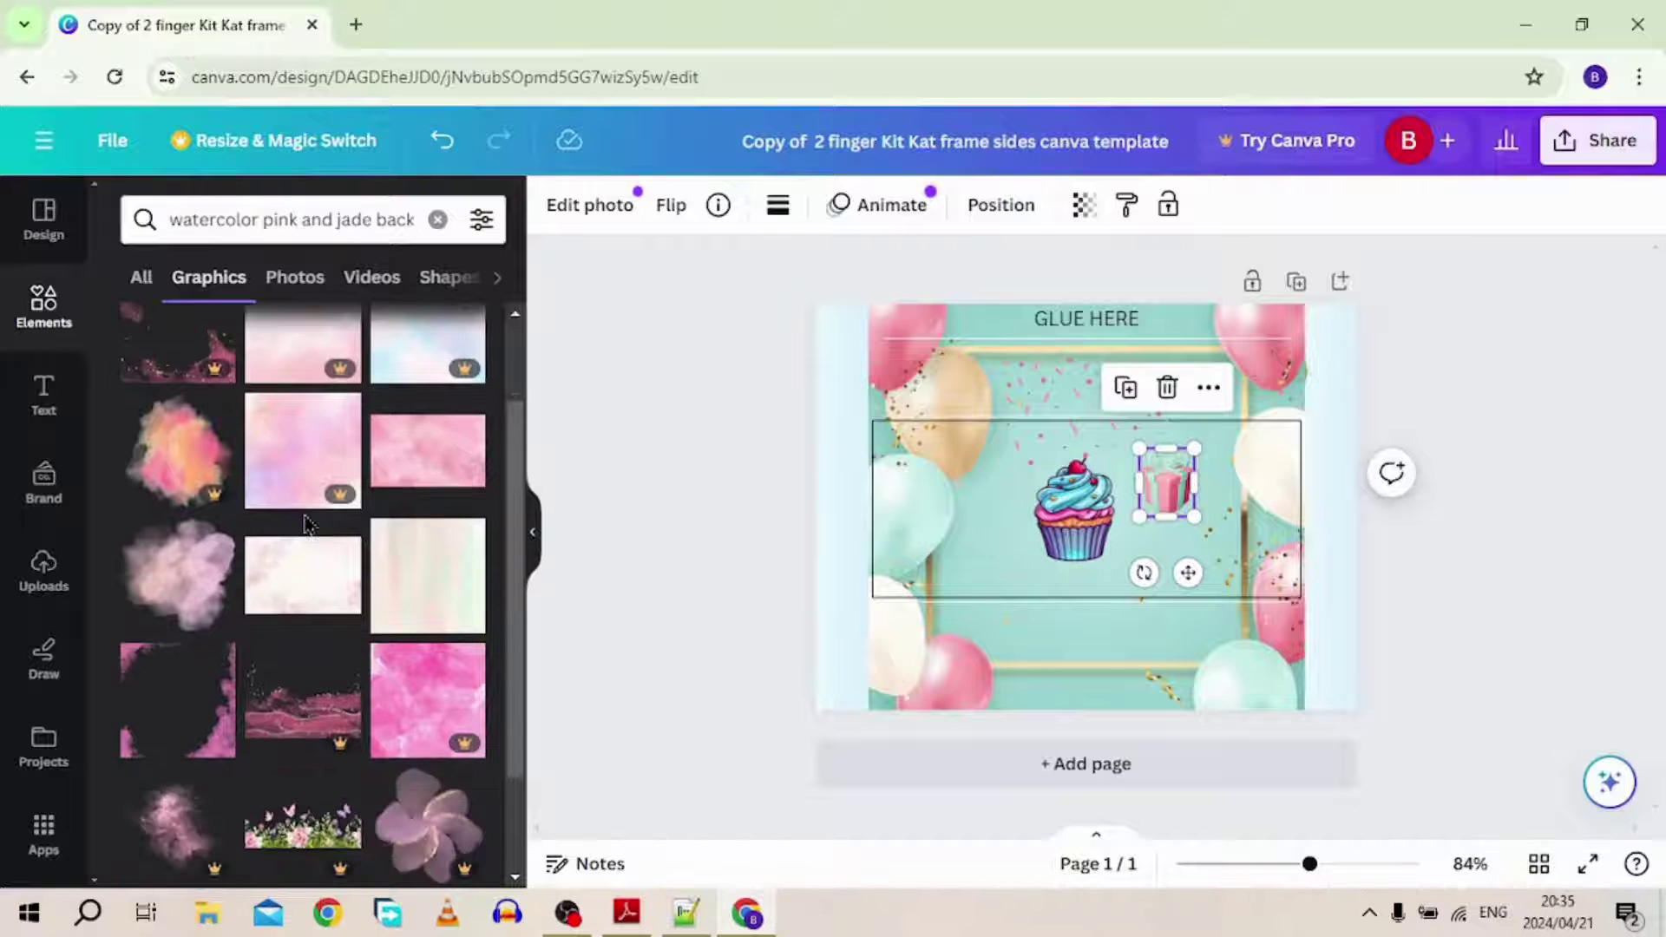
scroll(305, 523, down, 6)
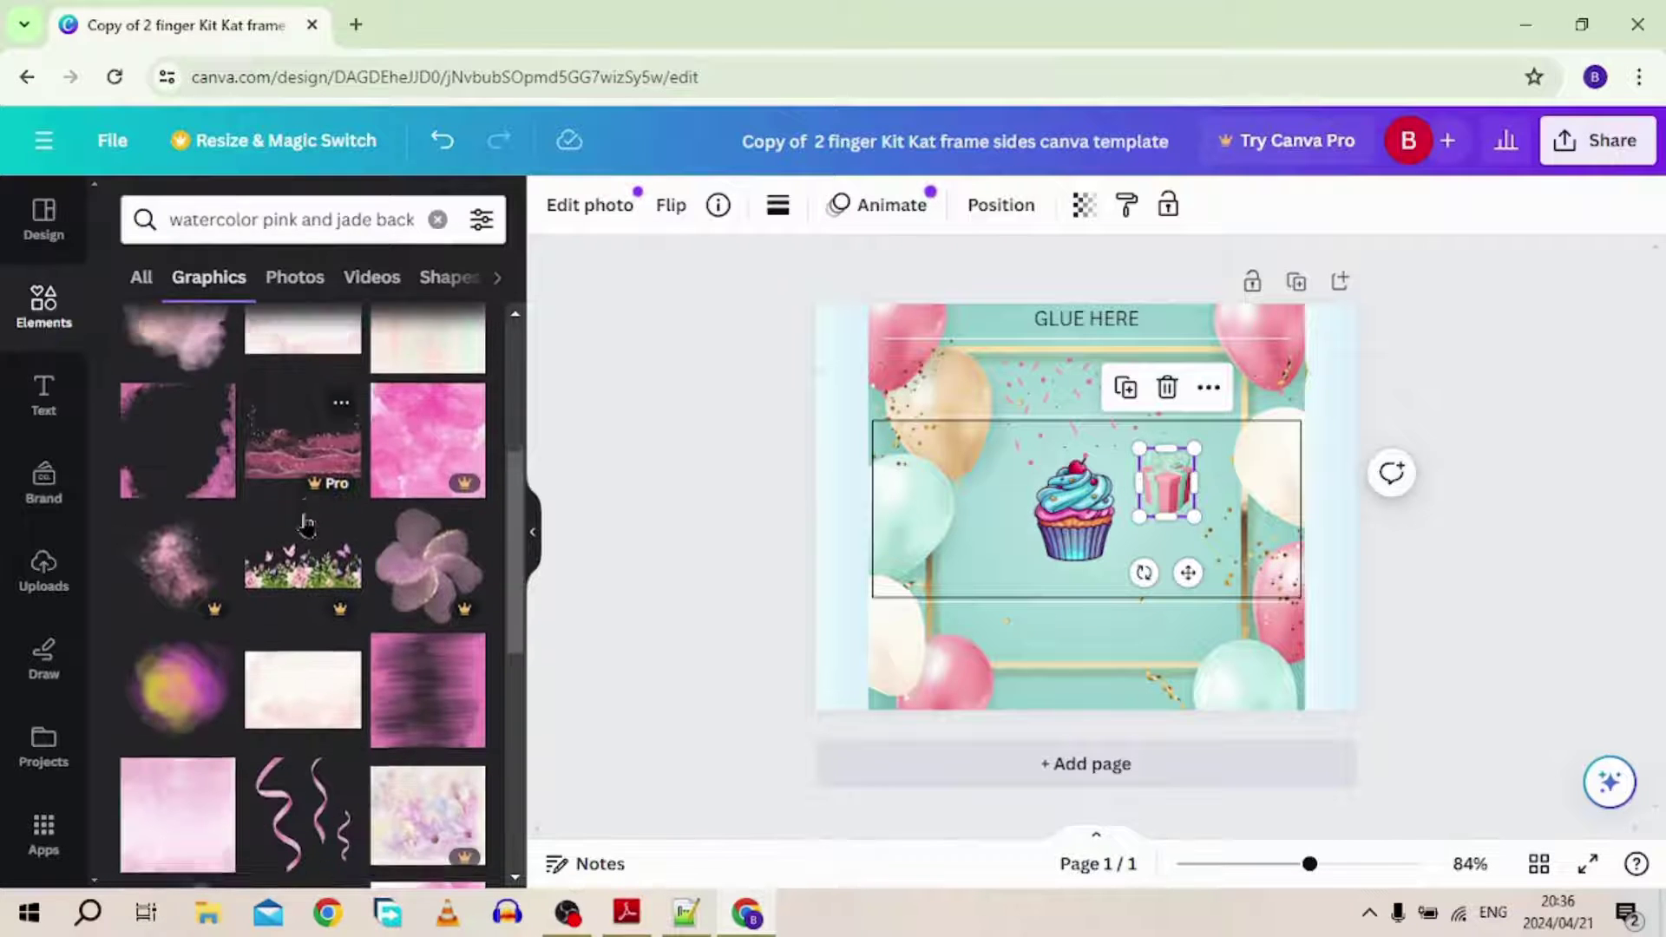
drag(416, 586, 855, 510)
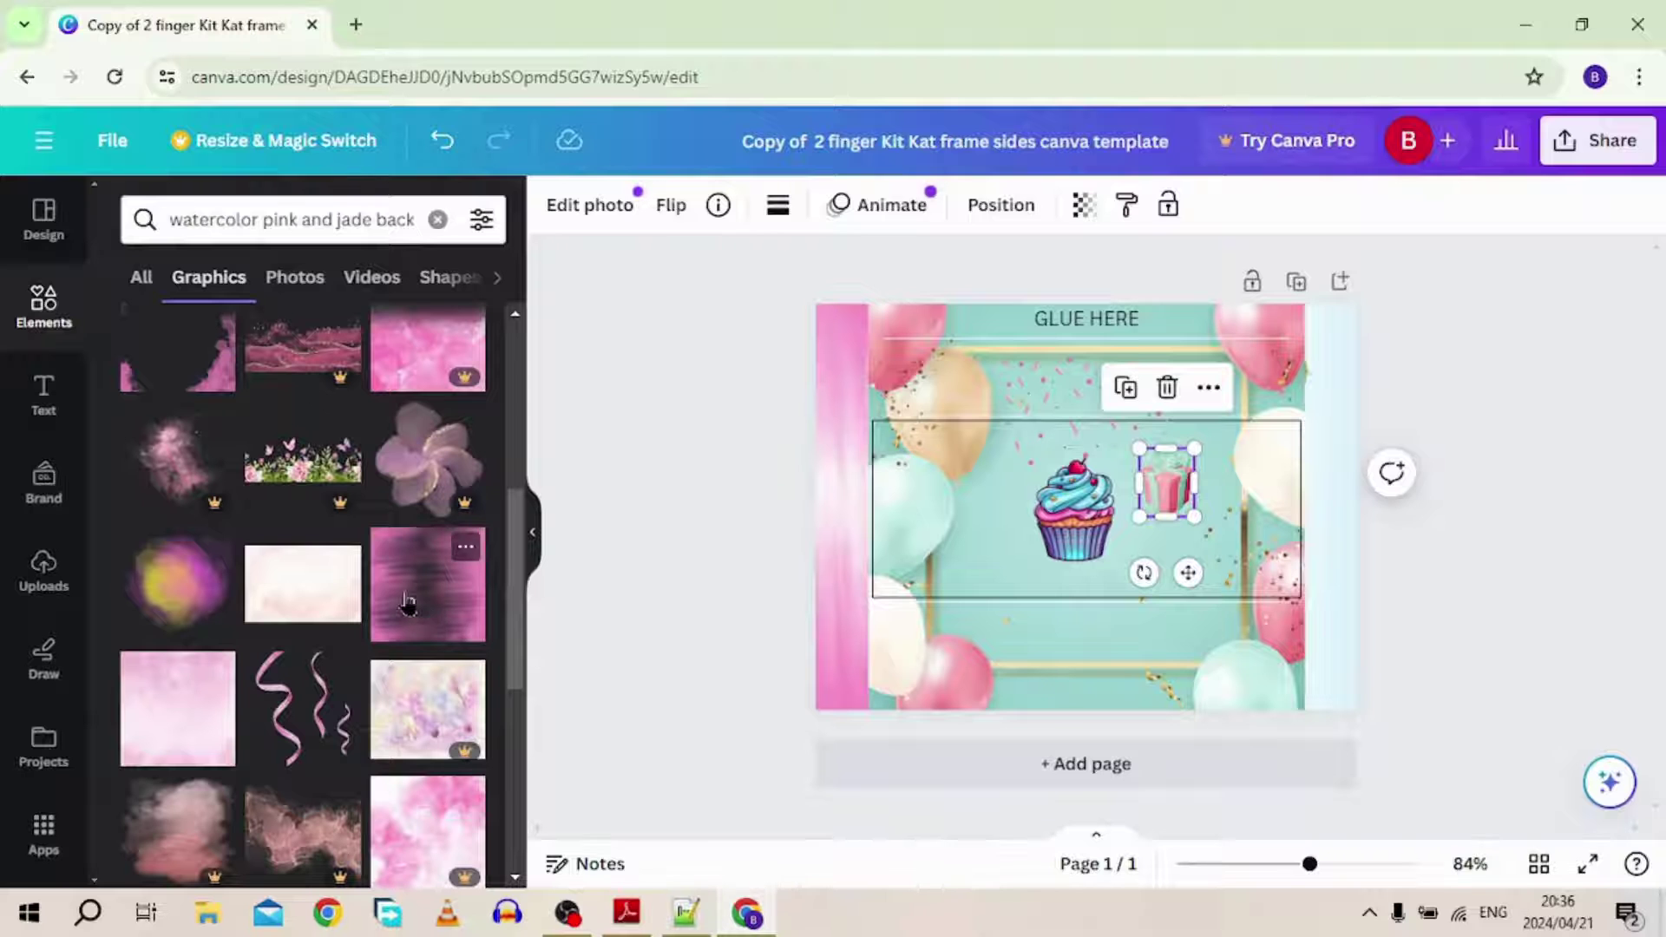
drag(405, 586, 1340, 524)
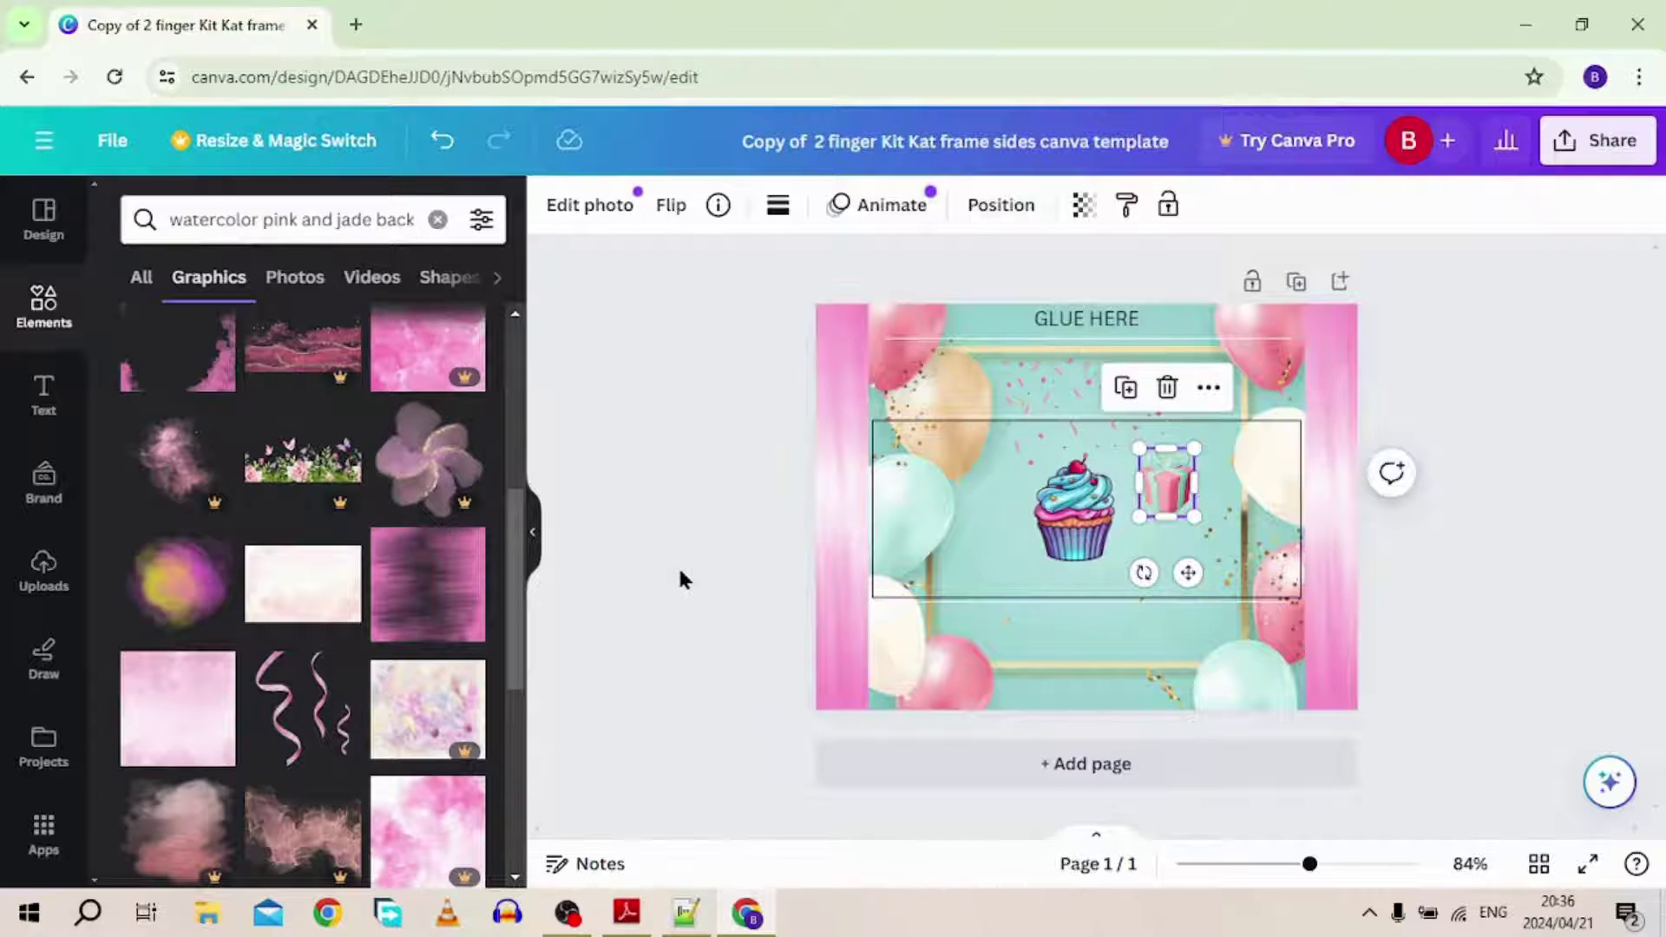
click(442, 140)
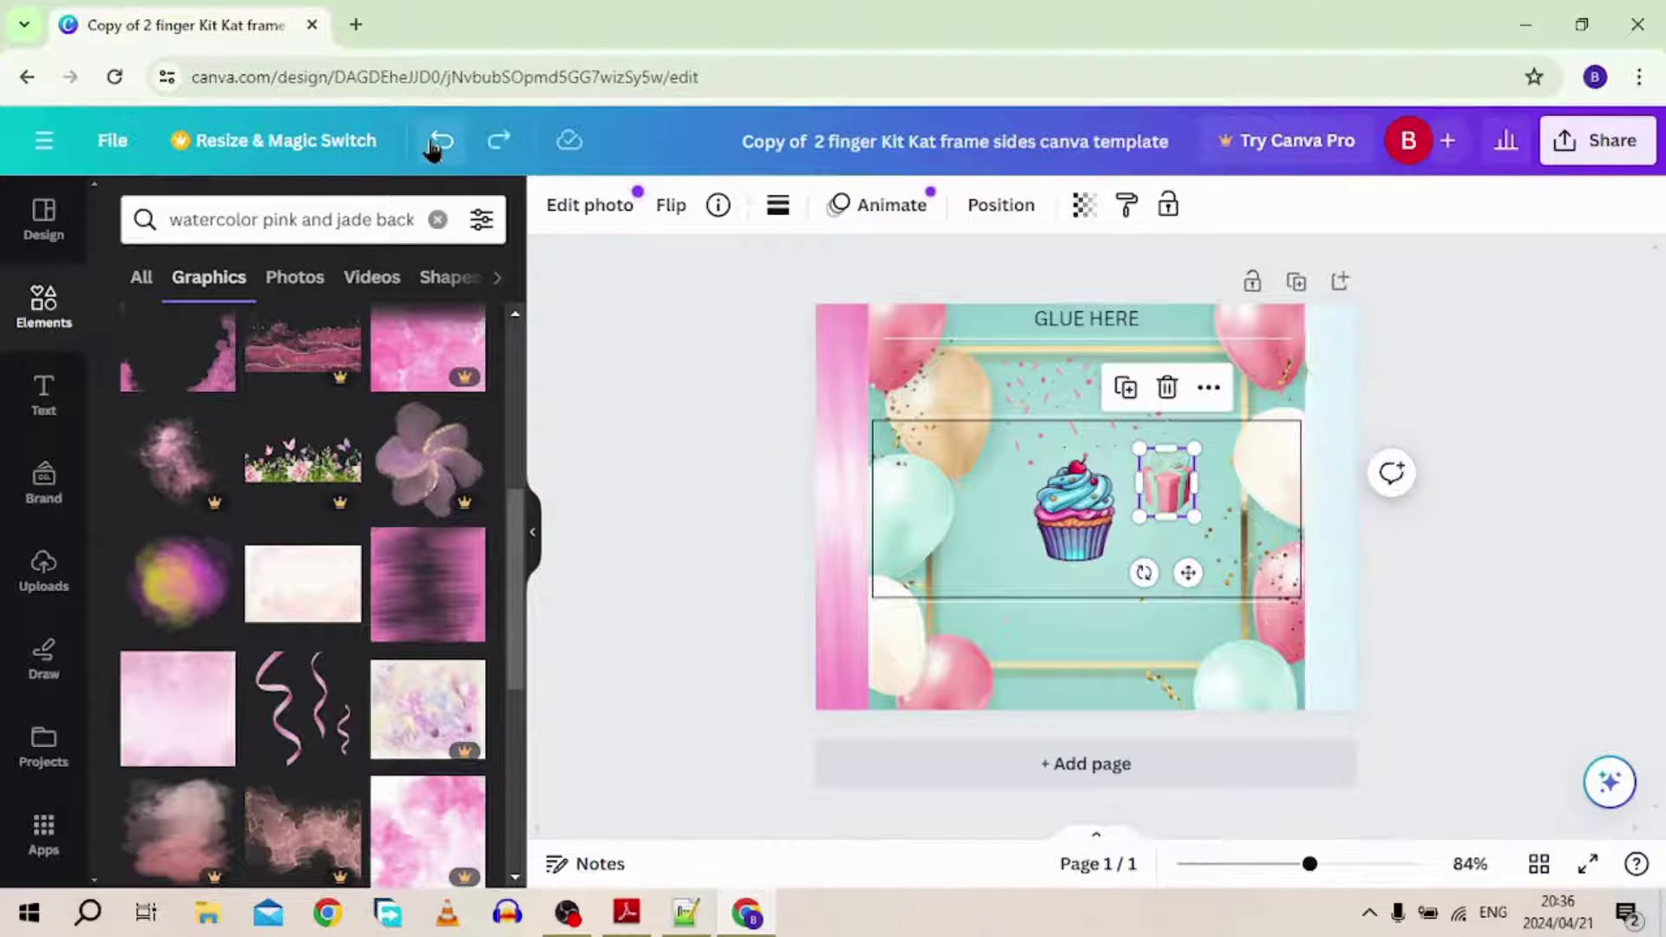
click(442, 139)
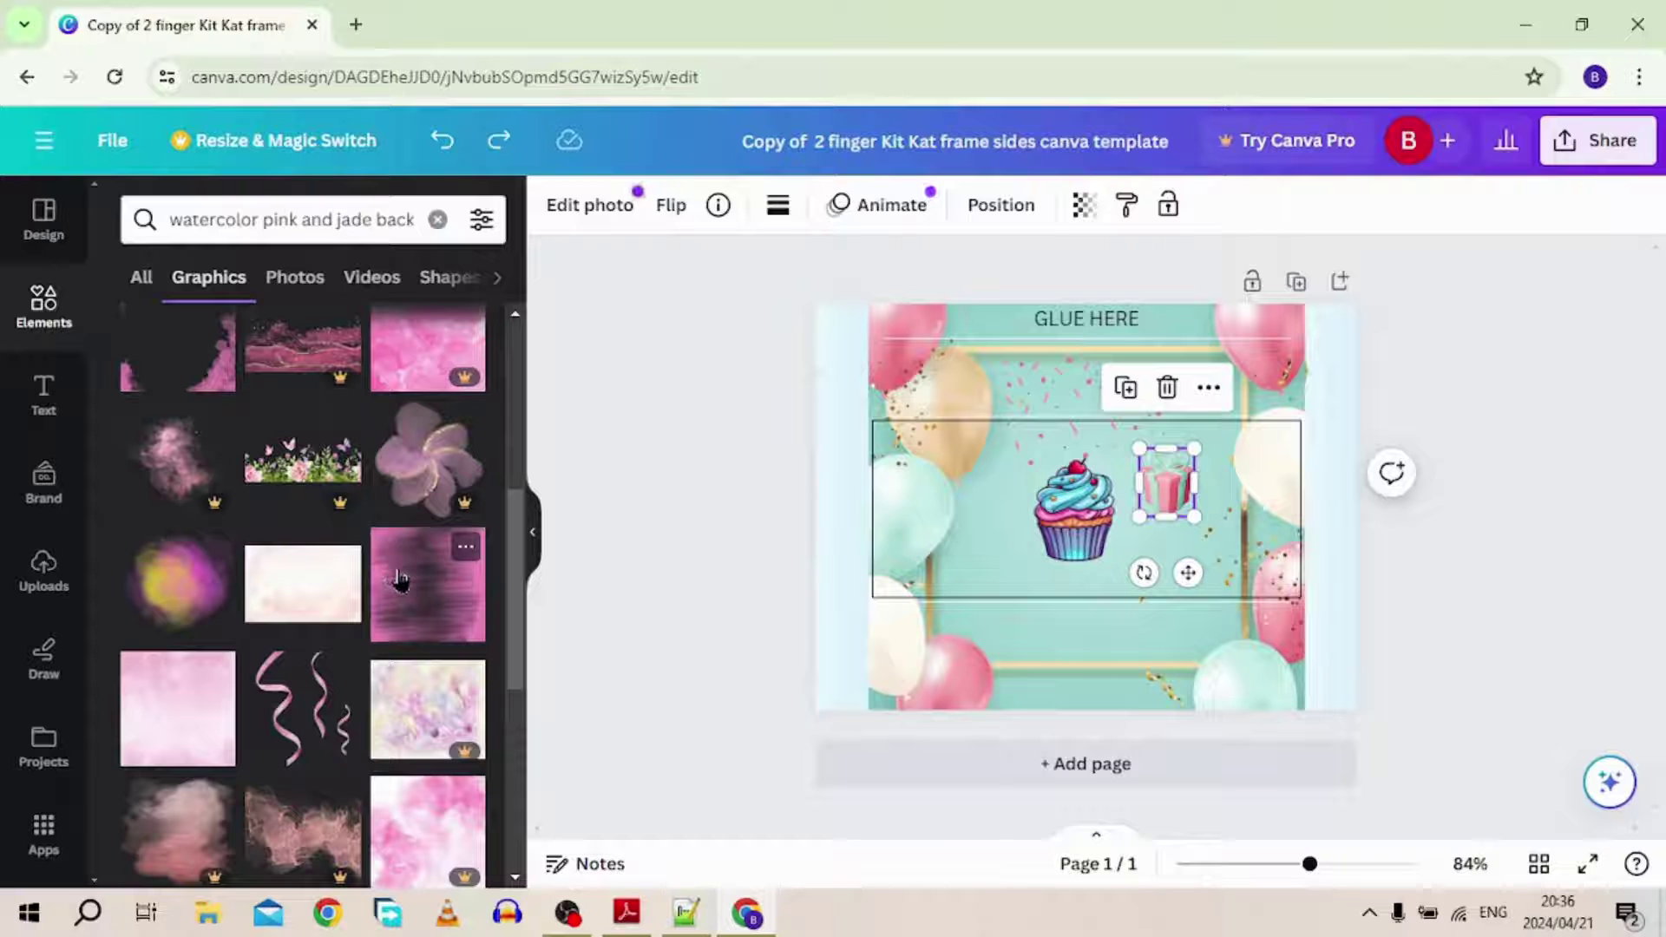
- Fill both vertical side strips of the template with the streaked pink watercolor graphic
drag(394, 577, 826, 487)
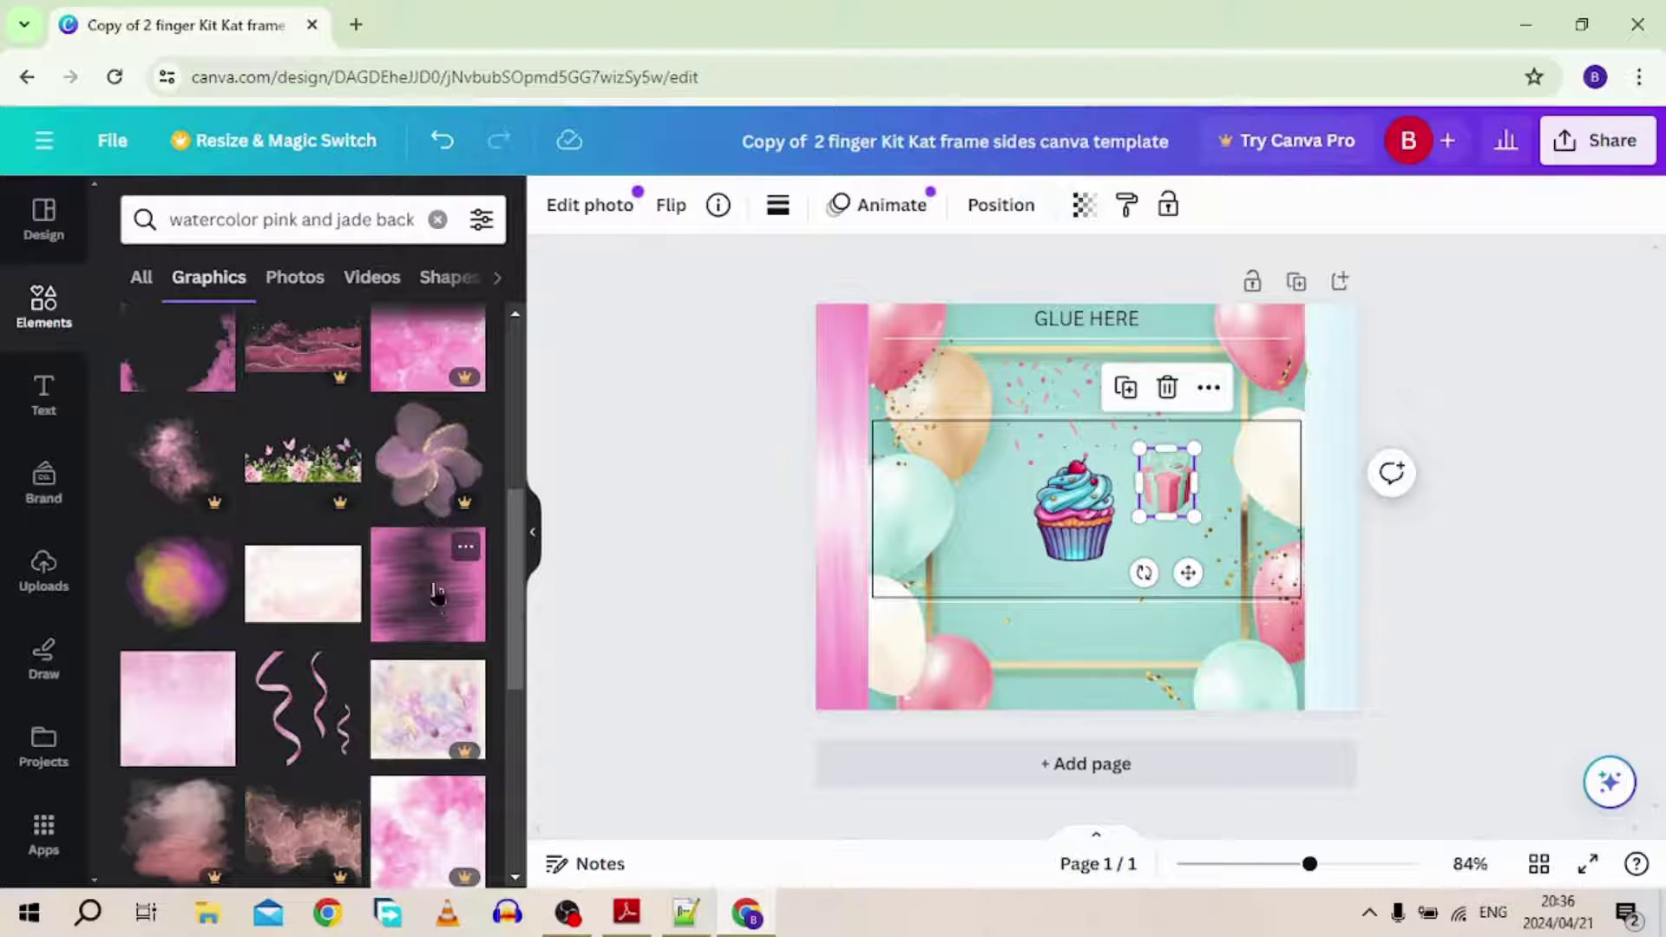
drag(413, 593, 777, 490)
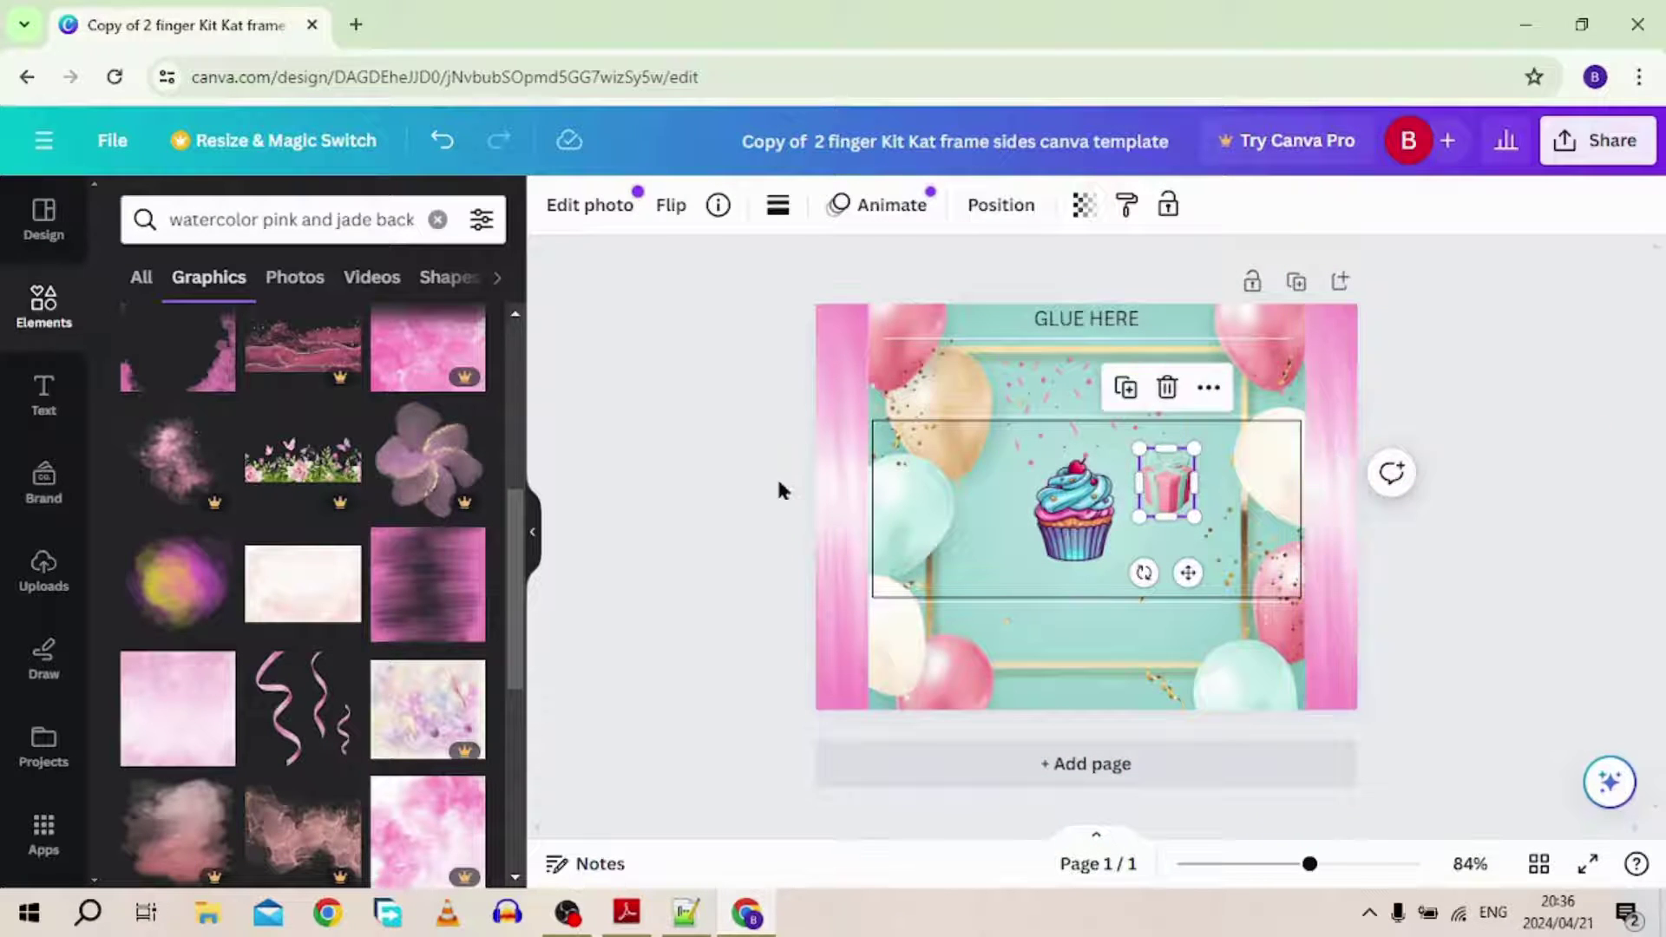
- Try the plain bright pink graphic as the fill of one side strip, and undo it
scroll(312, 430, down, 3)
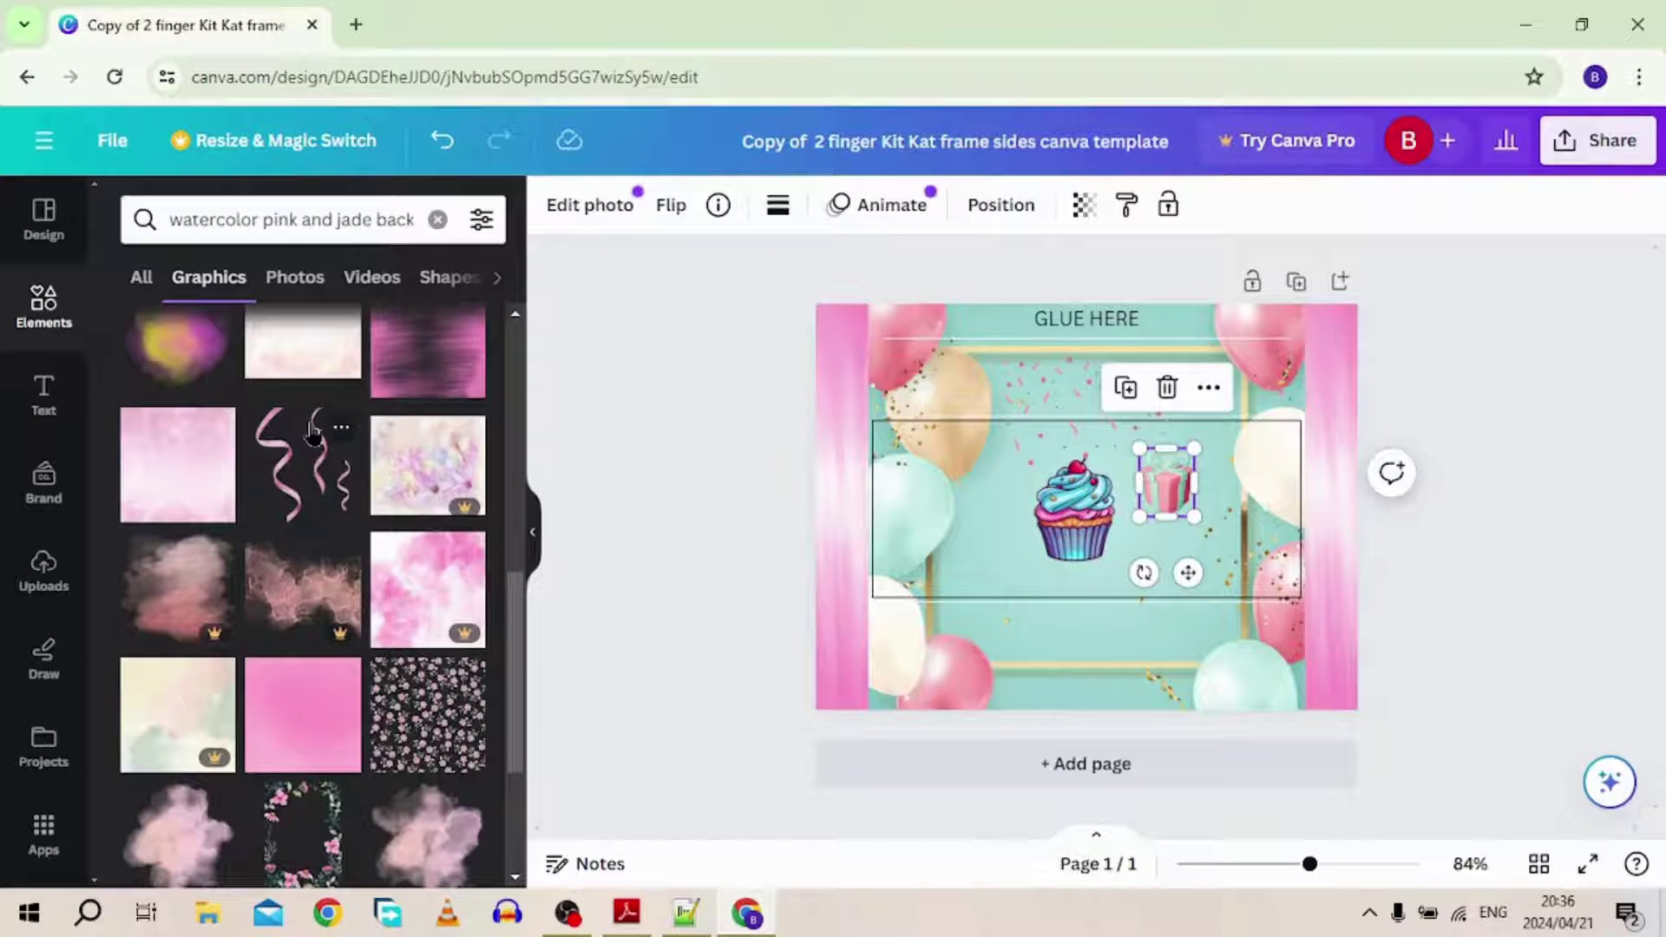
scroll(312, 429, down, 2)
drag(297, 576, 659, 695)
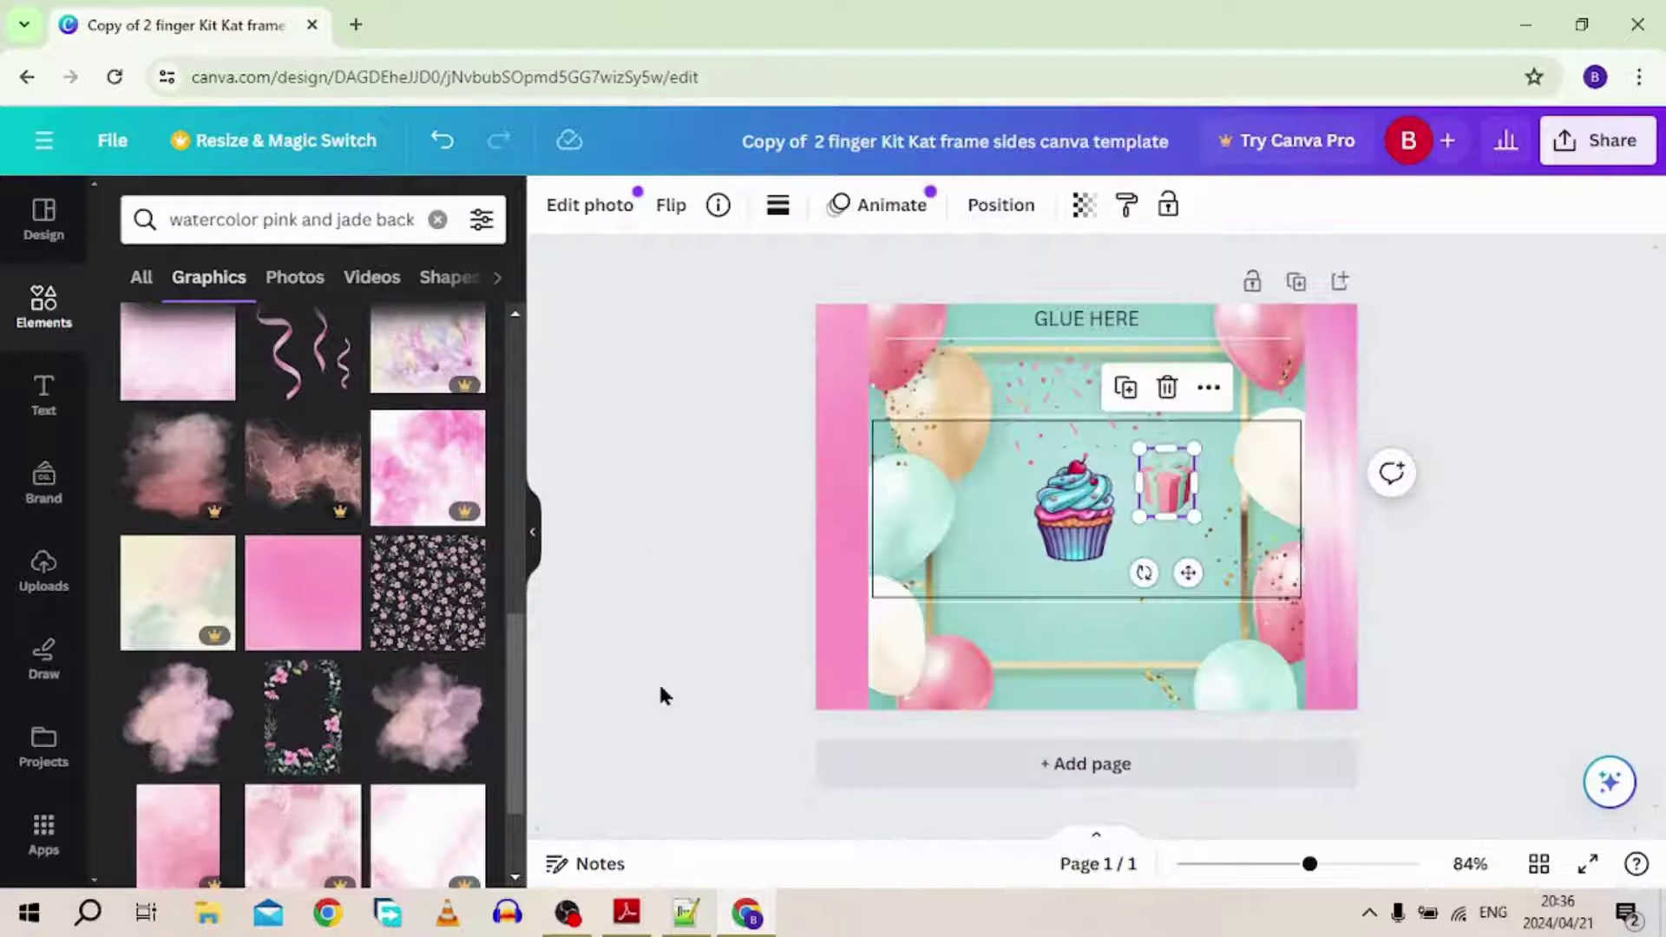
click(442, 140)
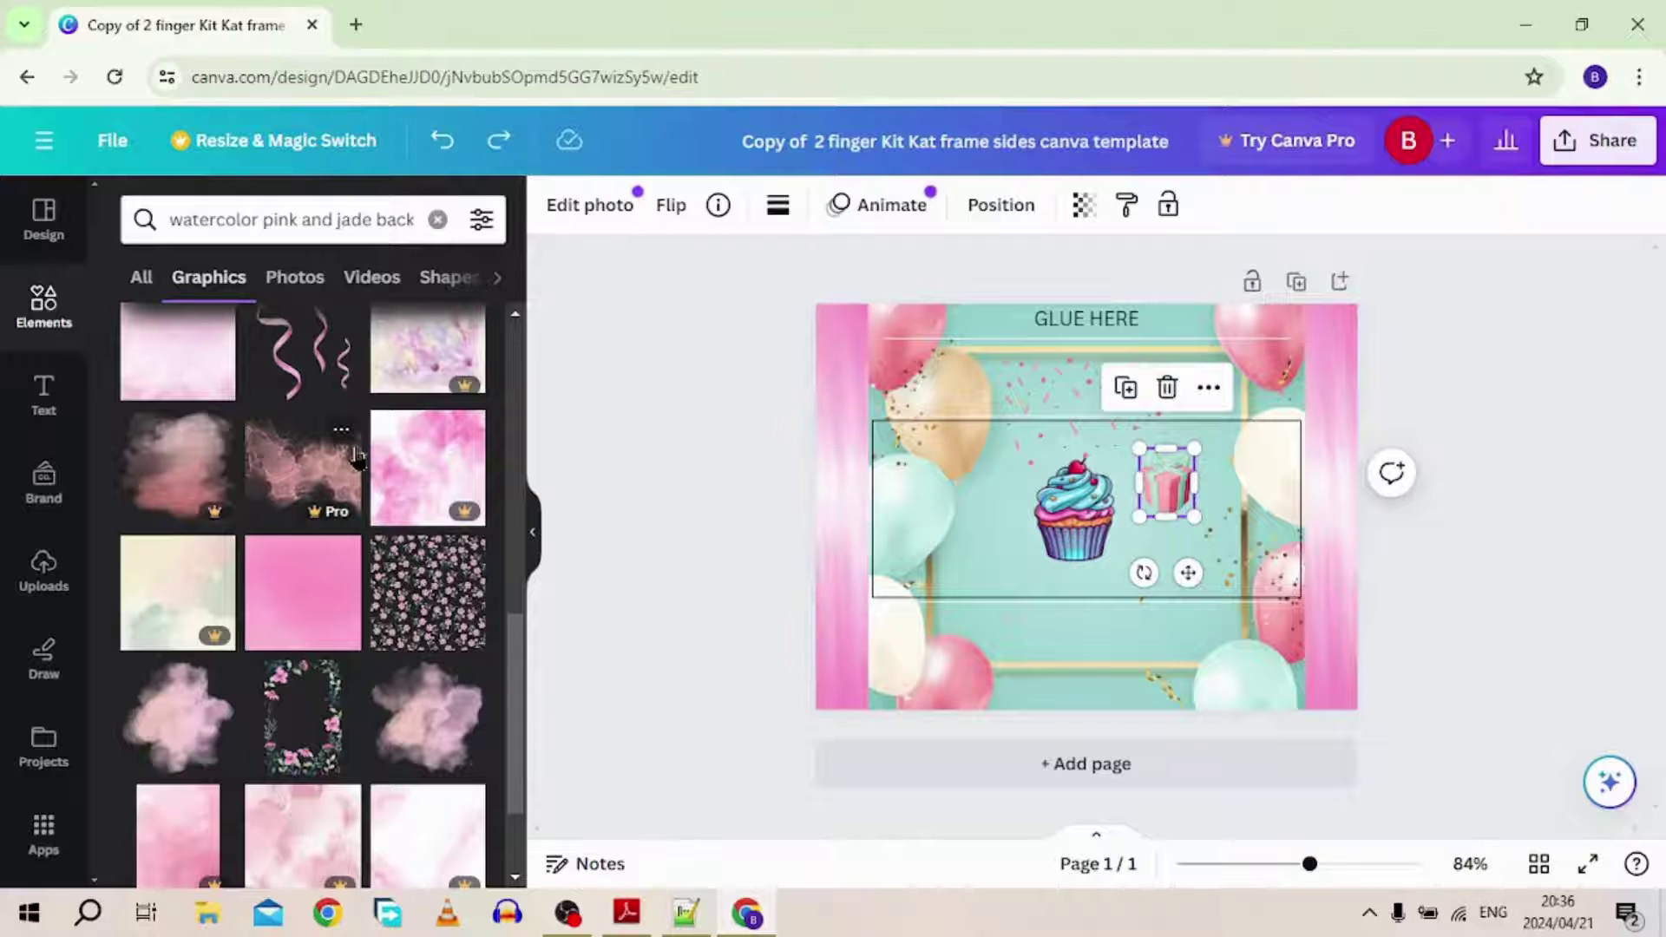
- Try the peach and green watercolor graphic as the fill of one side strip, and undo it
scroll(356, 456, down, 5)
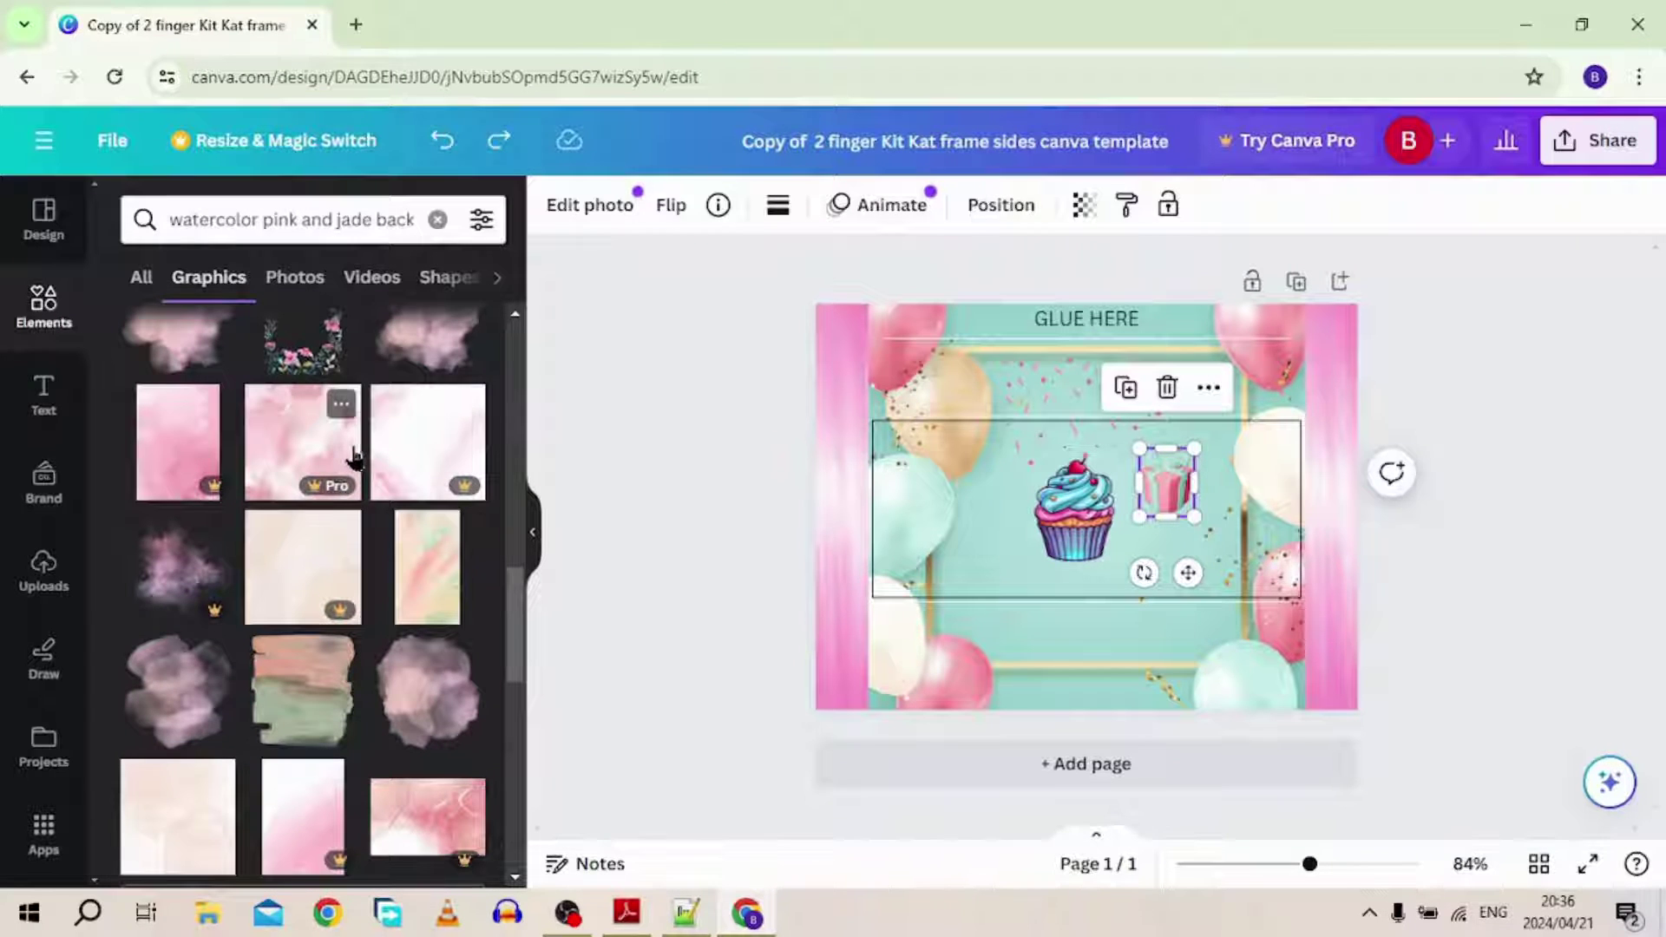
drag(408, 577, 781, 590)
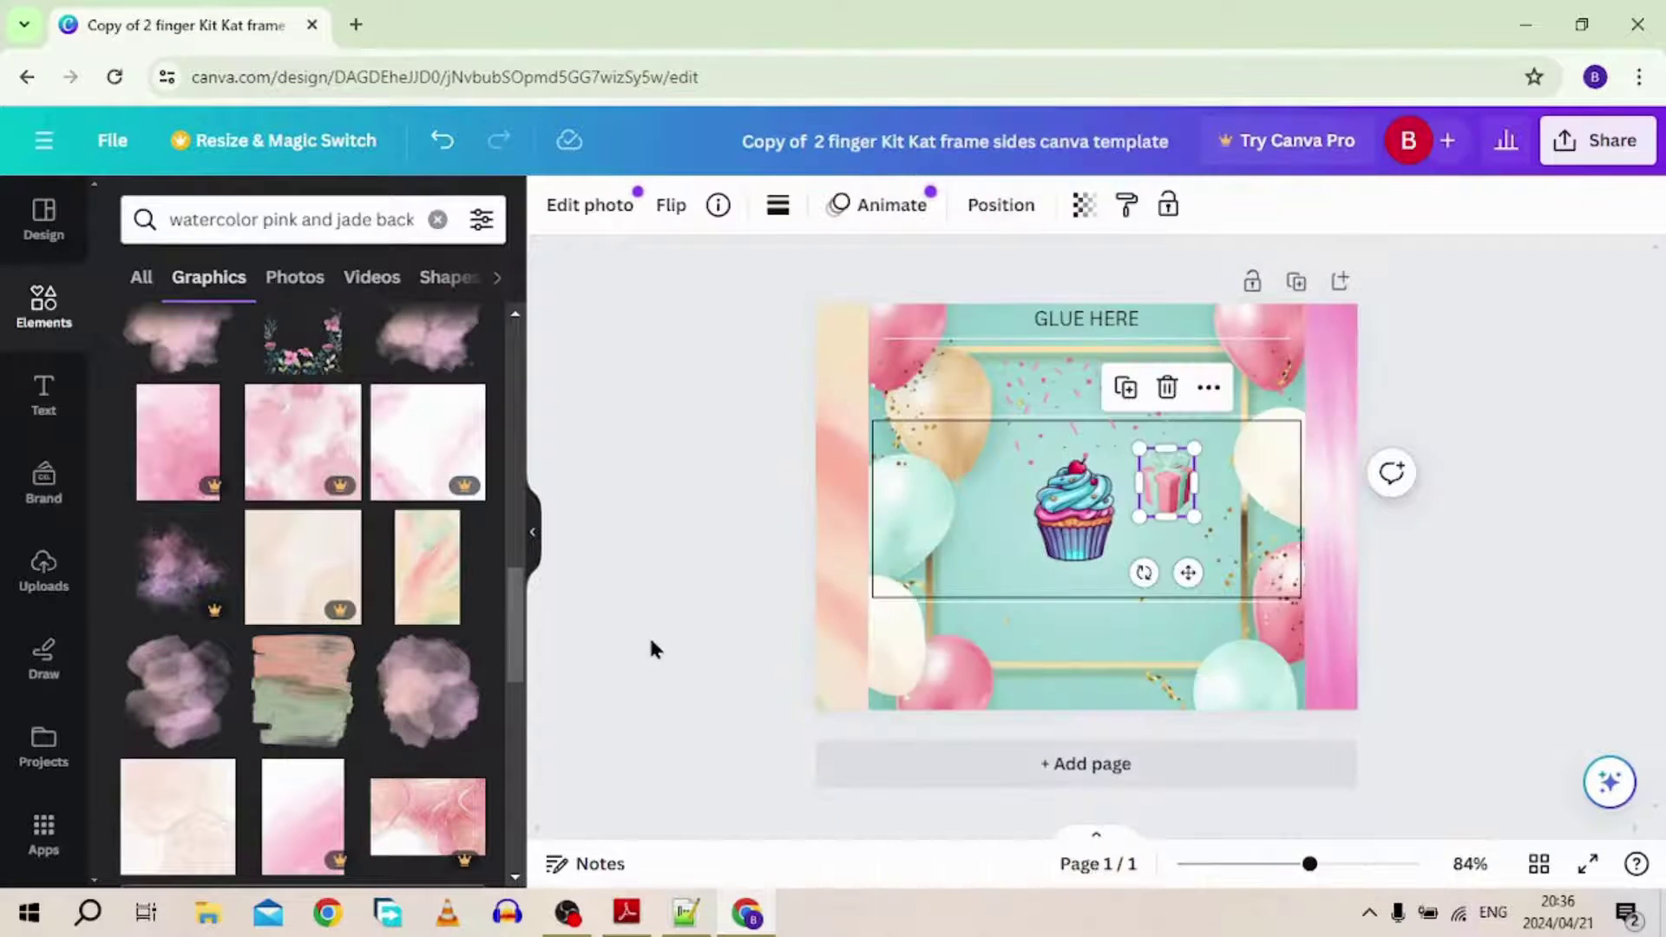
click(442, 139)
scroll(347, 486, down, 3)
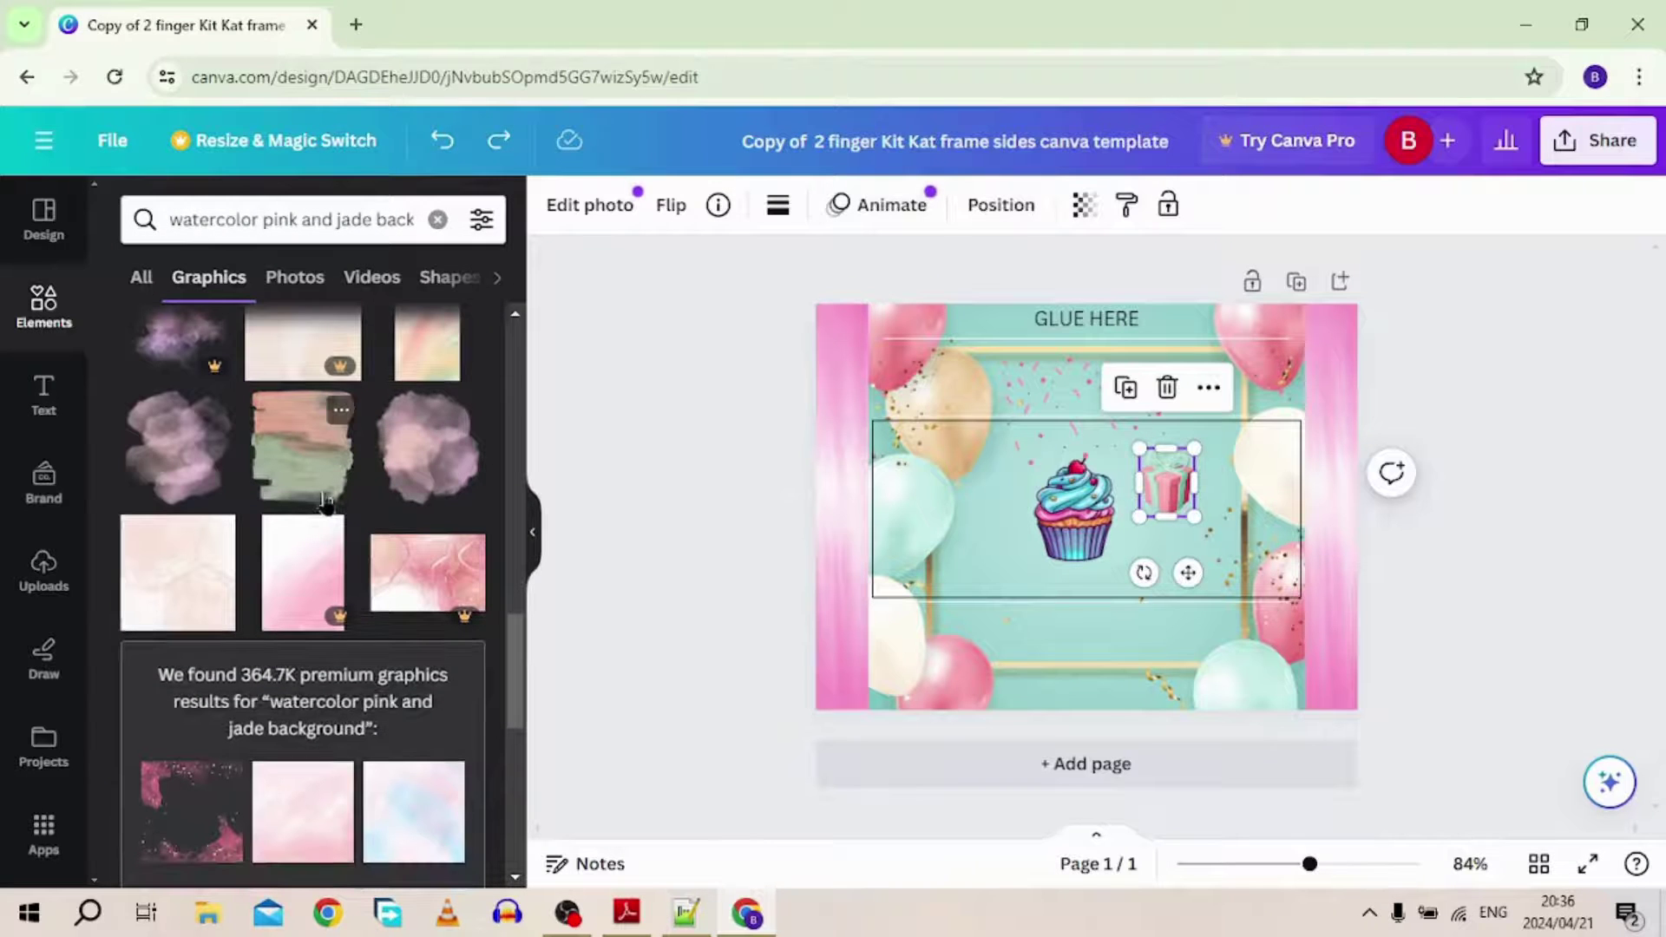
scroll(326, 501, down, 2)
scroll(325, 501, down, 4)
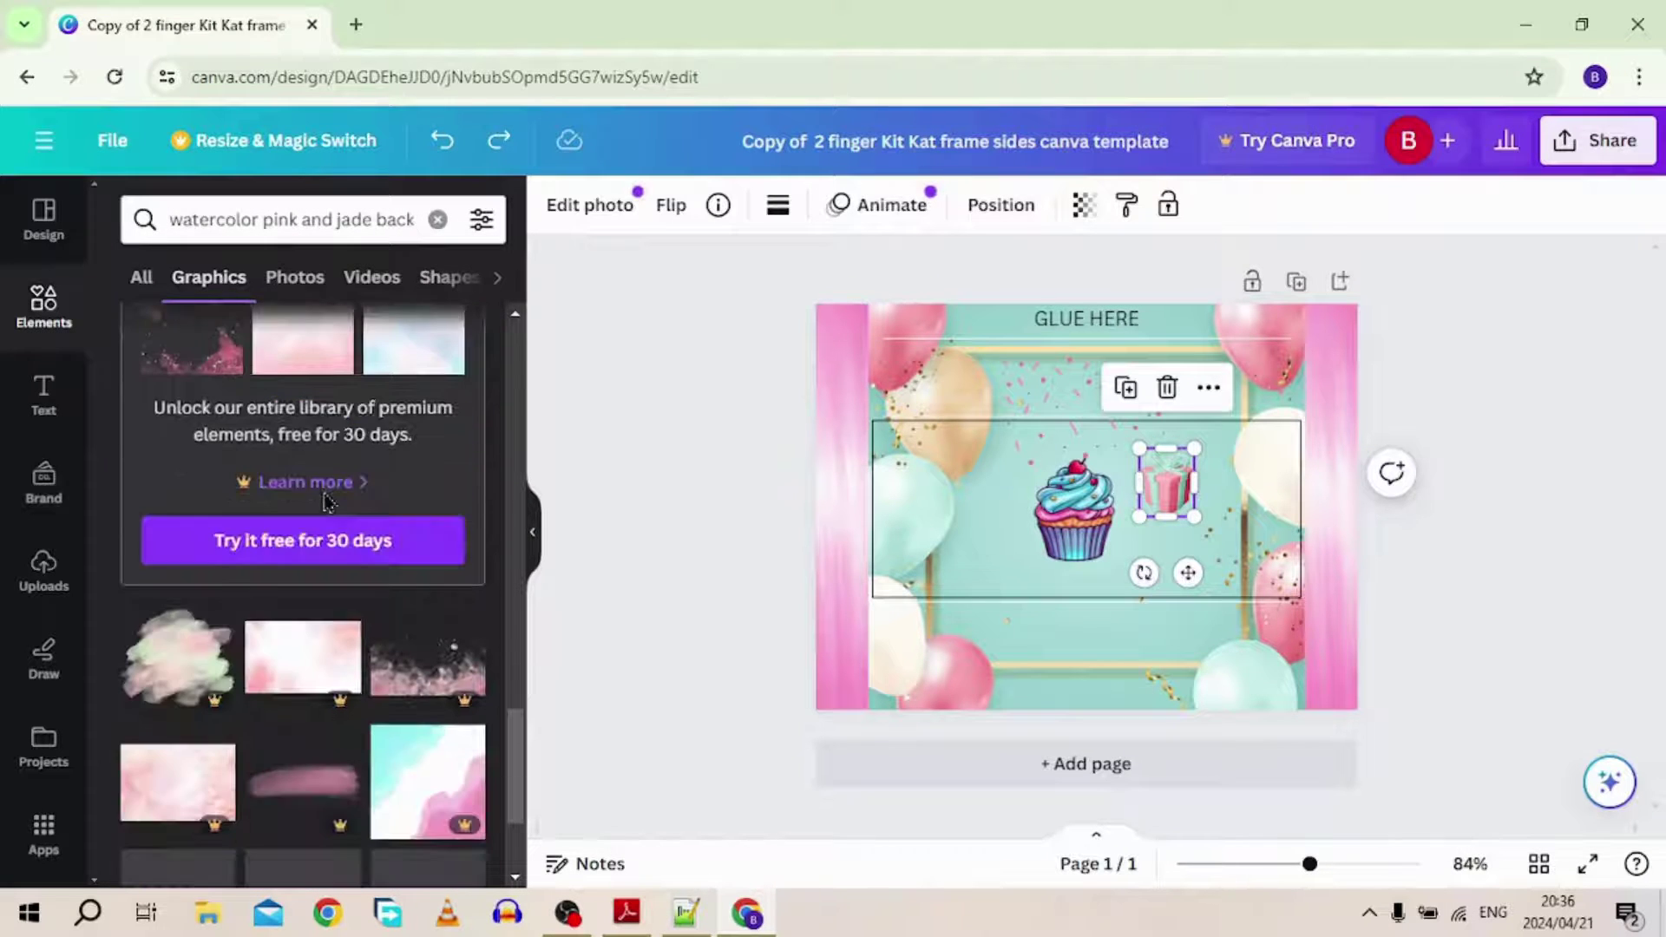
scroll(326, 502, down, 1)
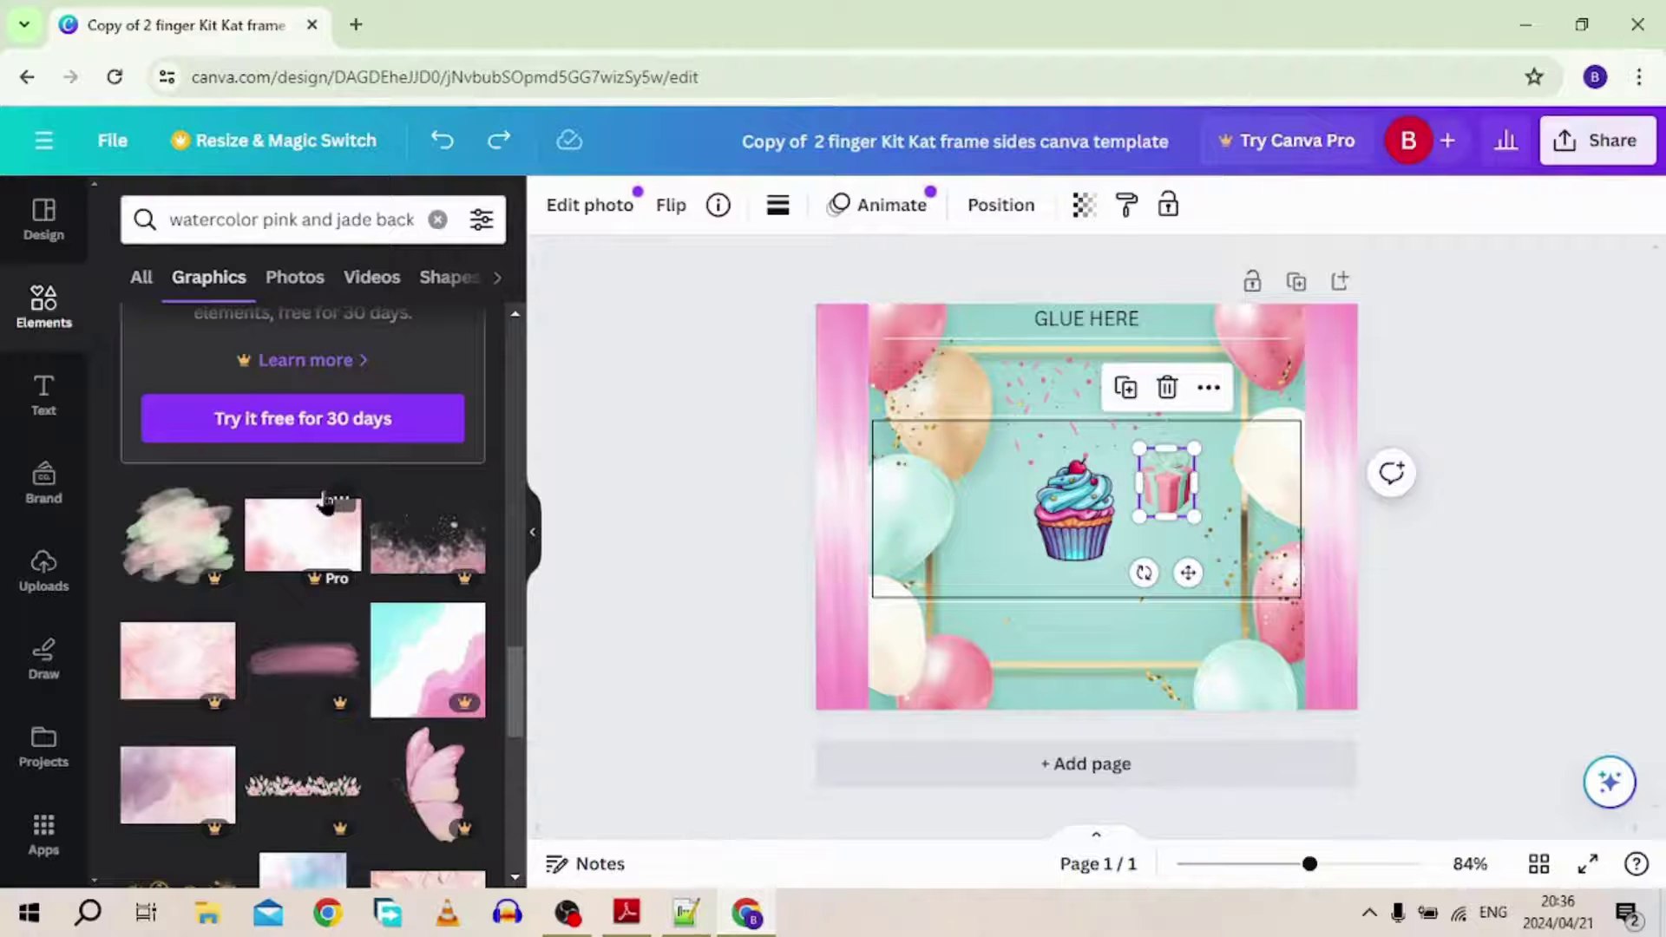
scroll(326, 502, down, 1)
scroll(326, 501, down, 2)
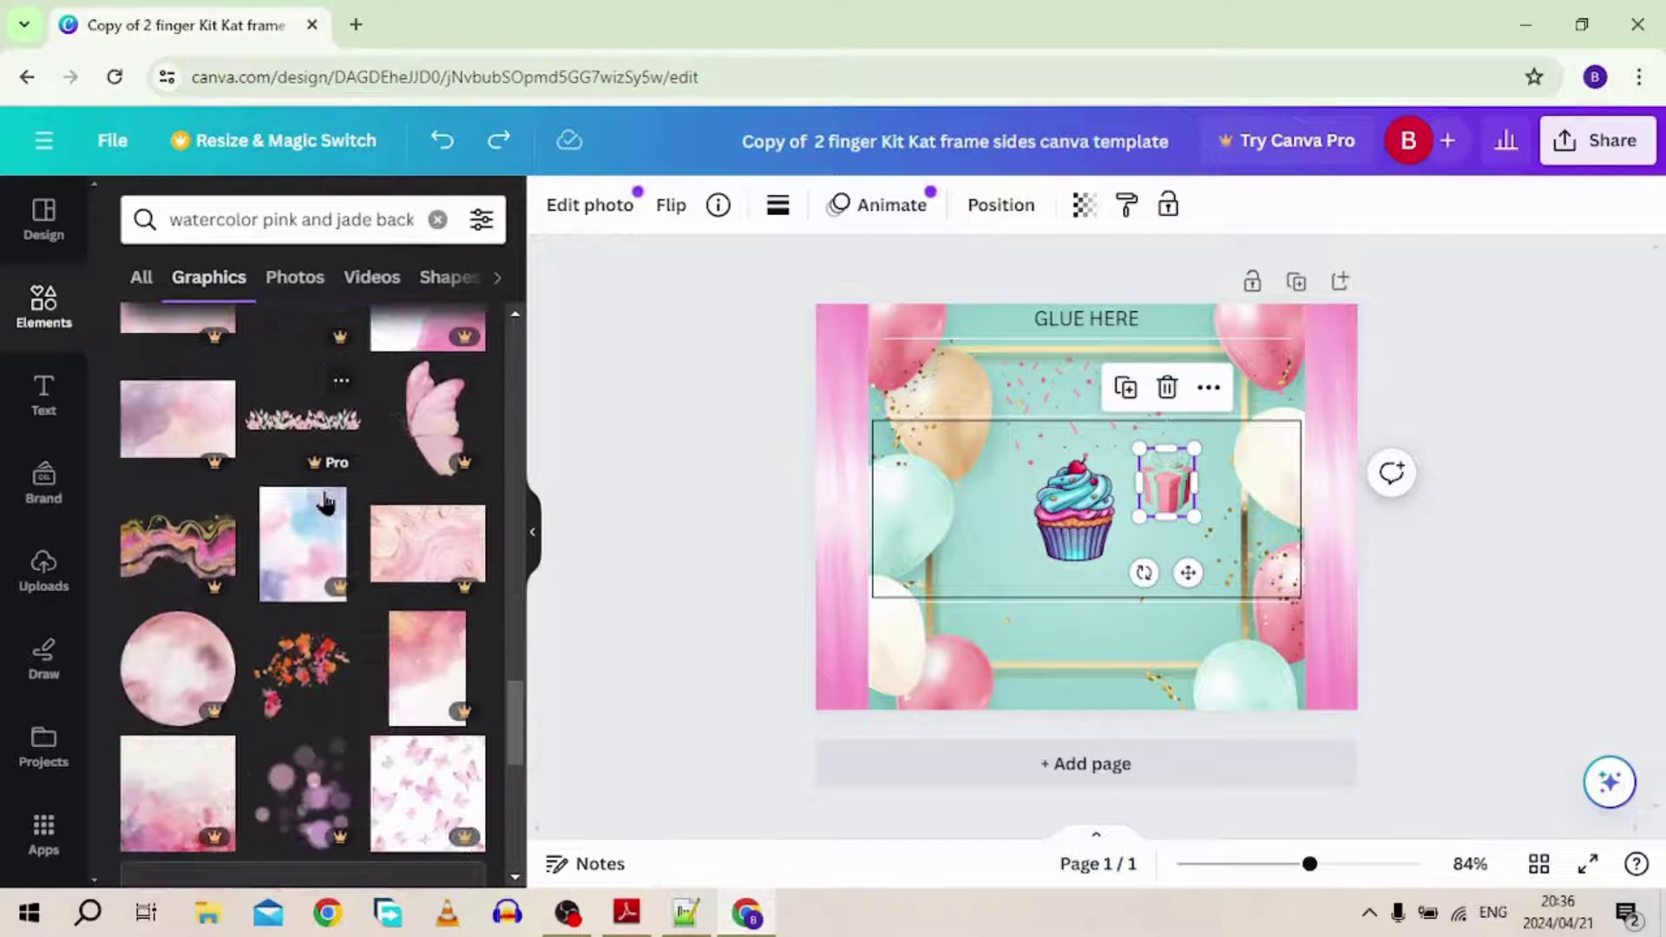
scroll(323, 502, up, 4)
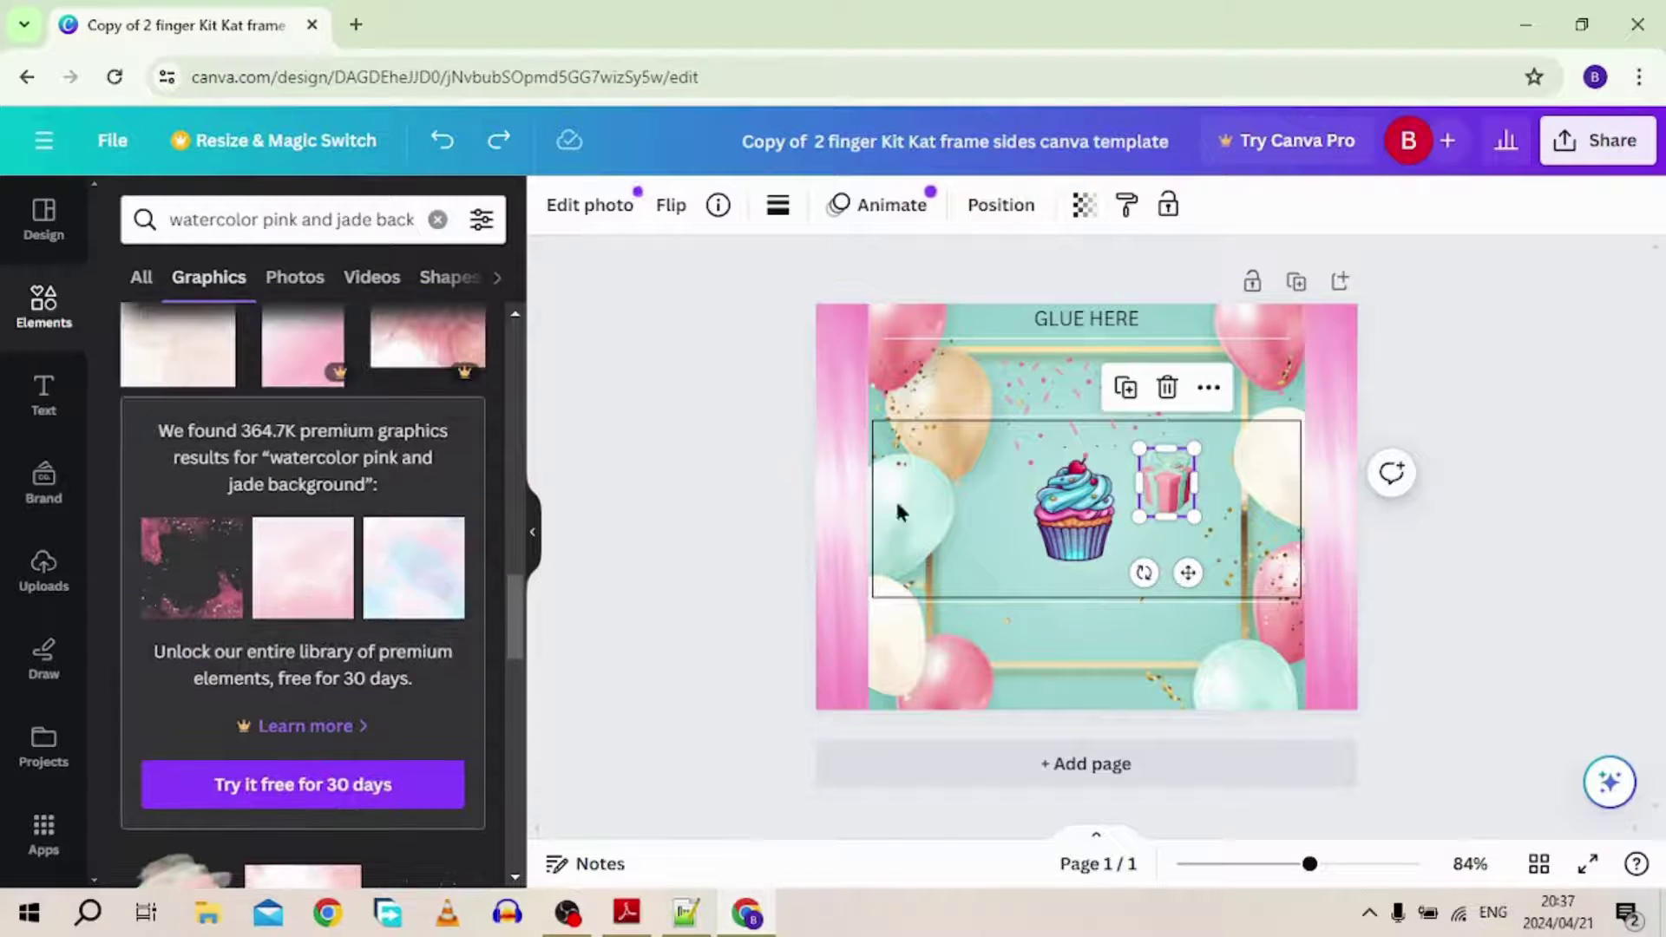
- Try the pink confetti graphic enlarged over the lower half of the template, and delete it from the design
drag(1080, 407, 1035, 506)
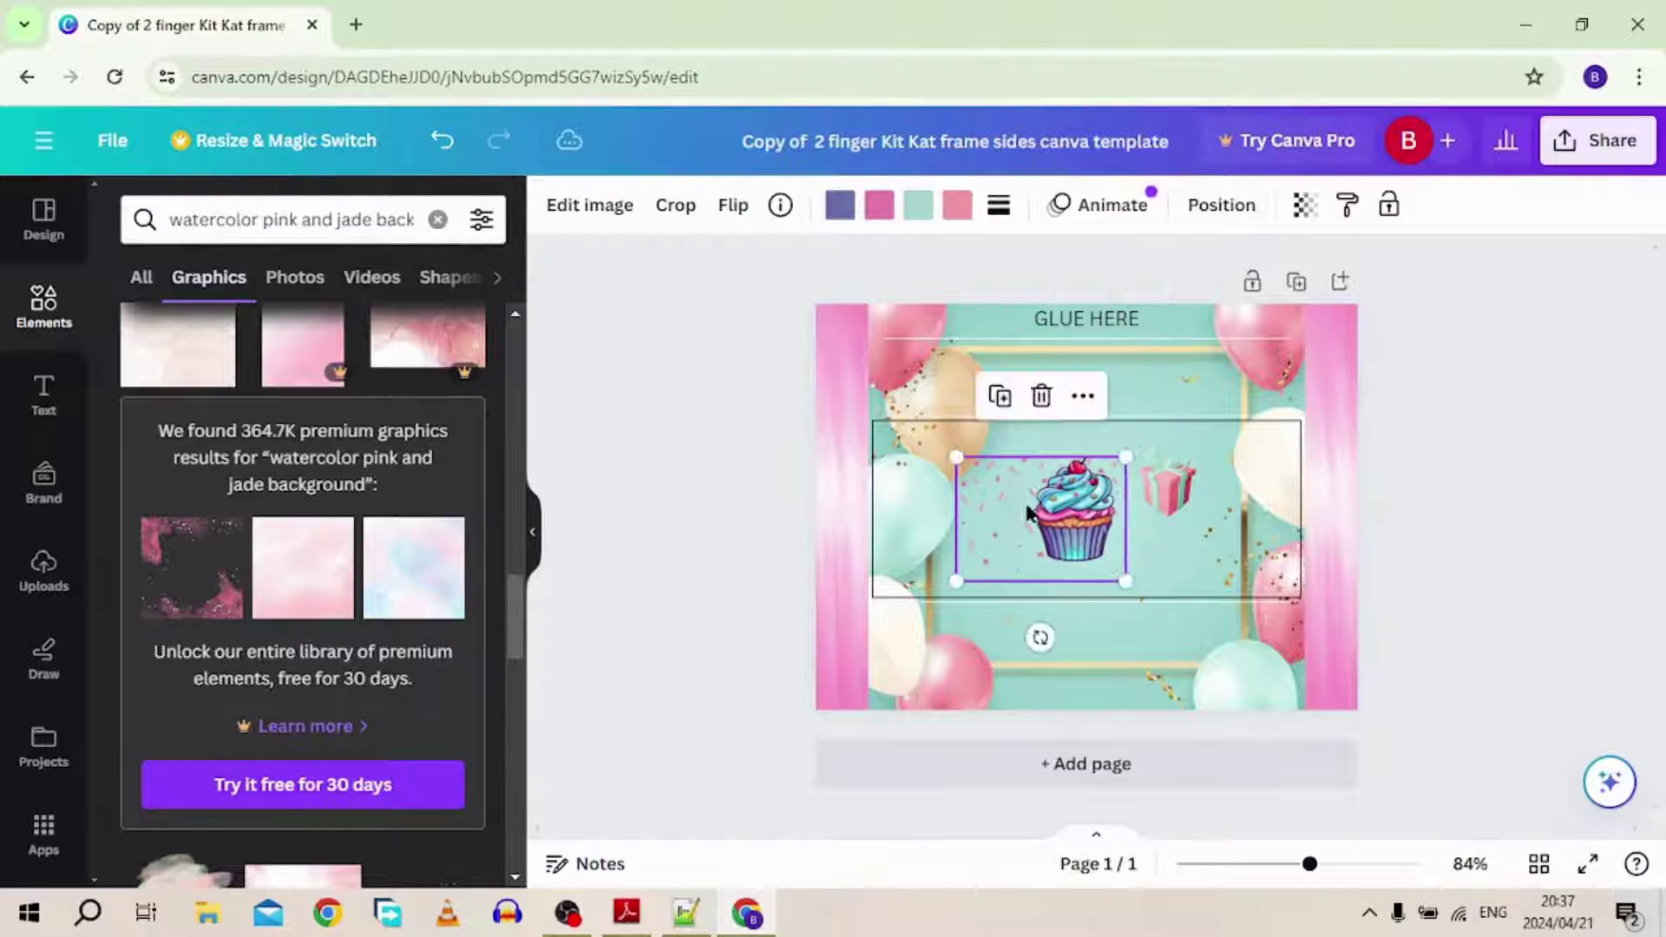
drag(1126, 579, 1202, 661)
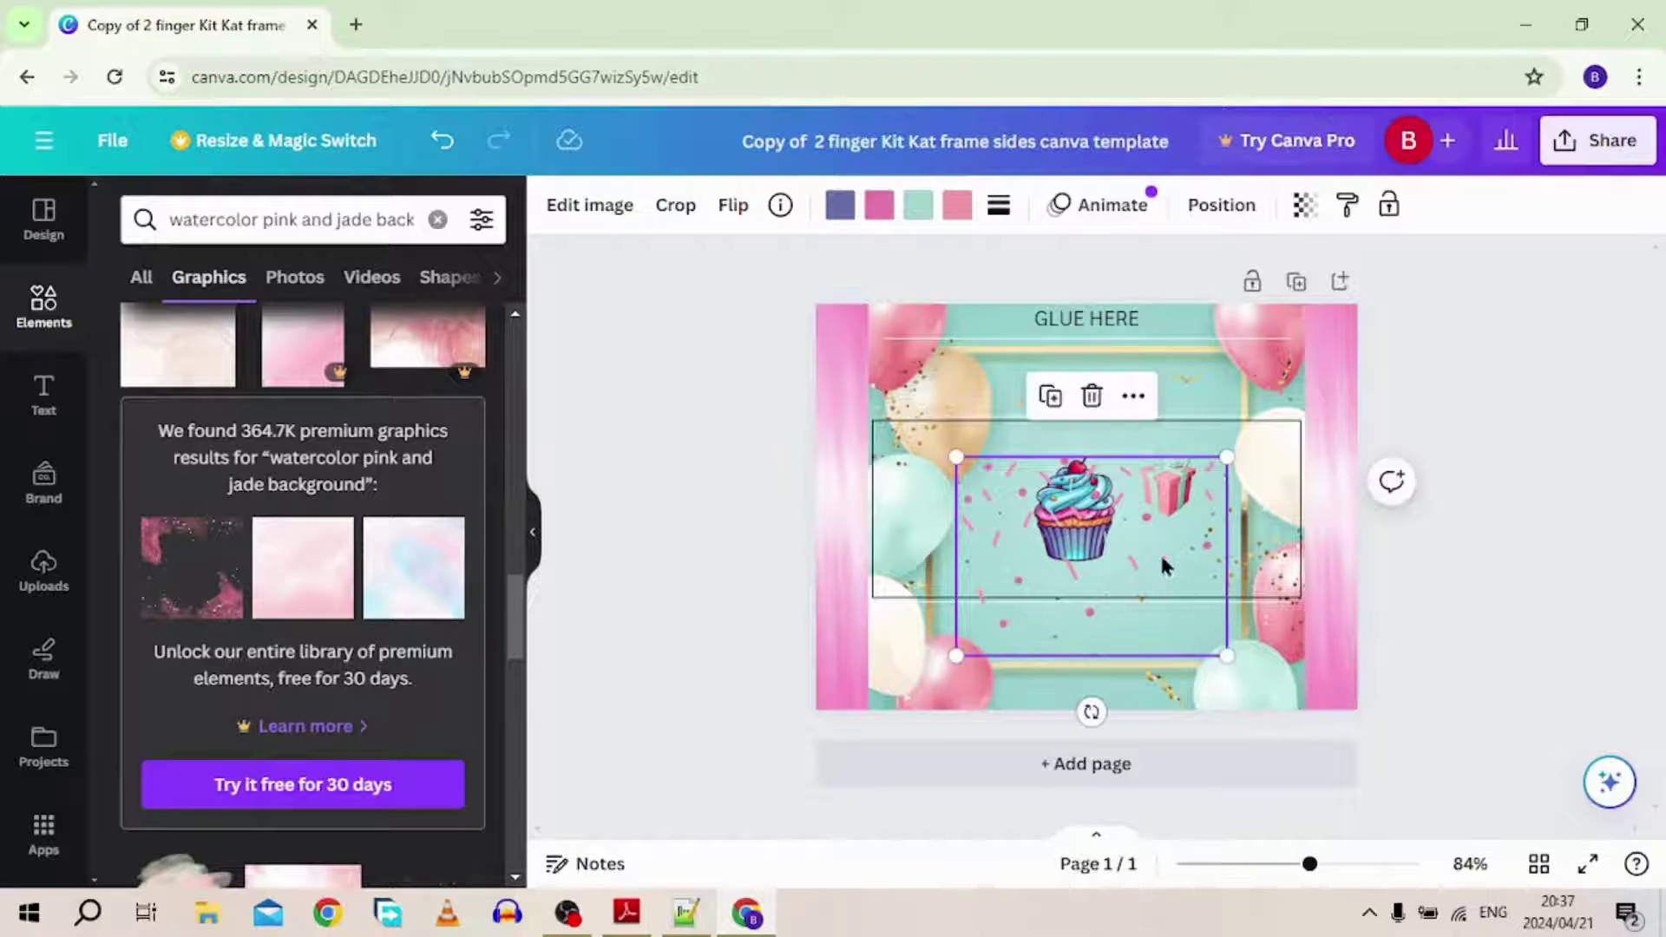
drag(1164, 556, 1156, 640)
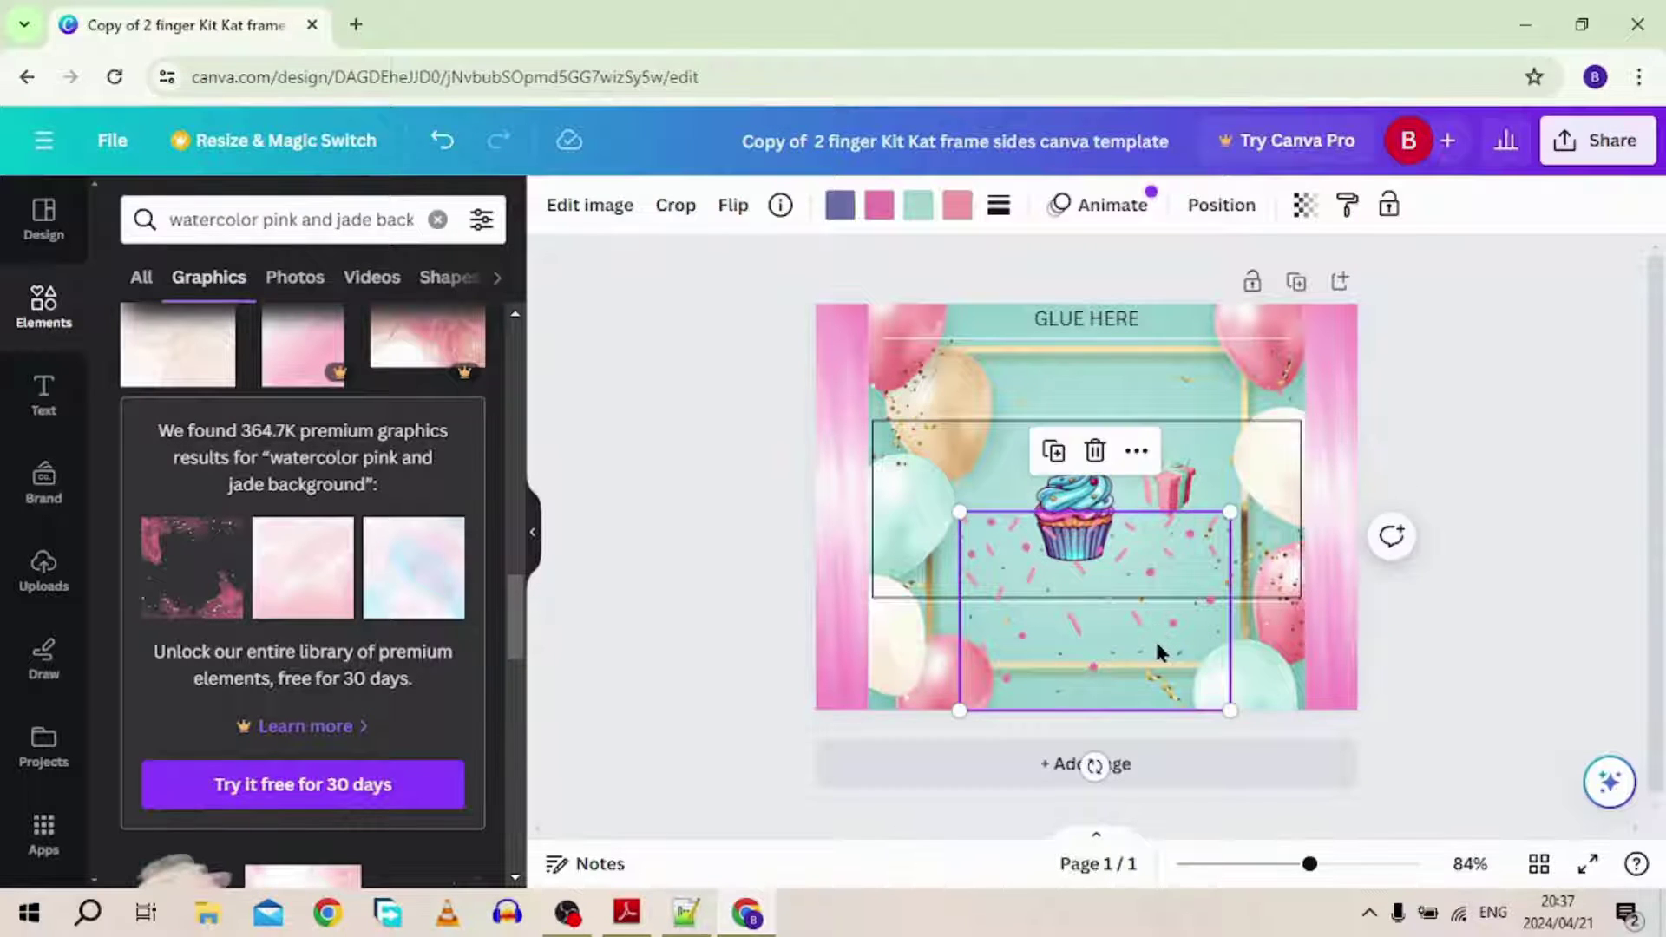
key(Delete)
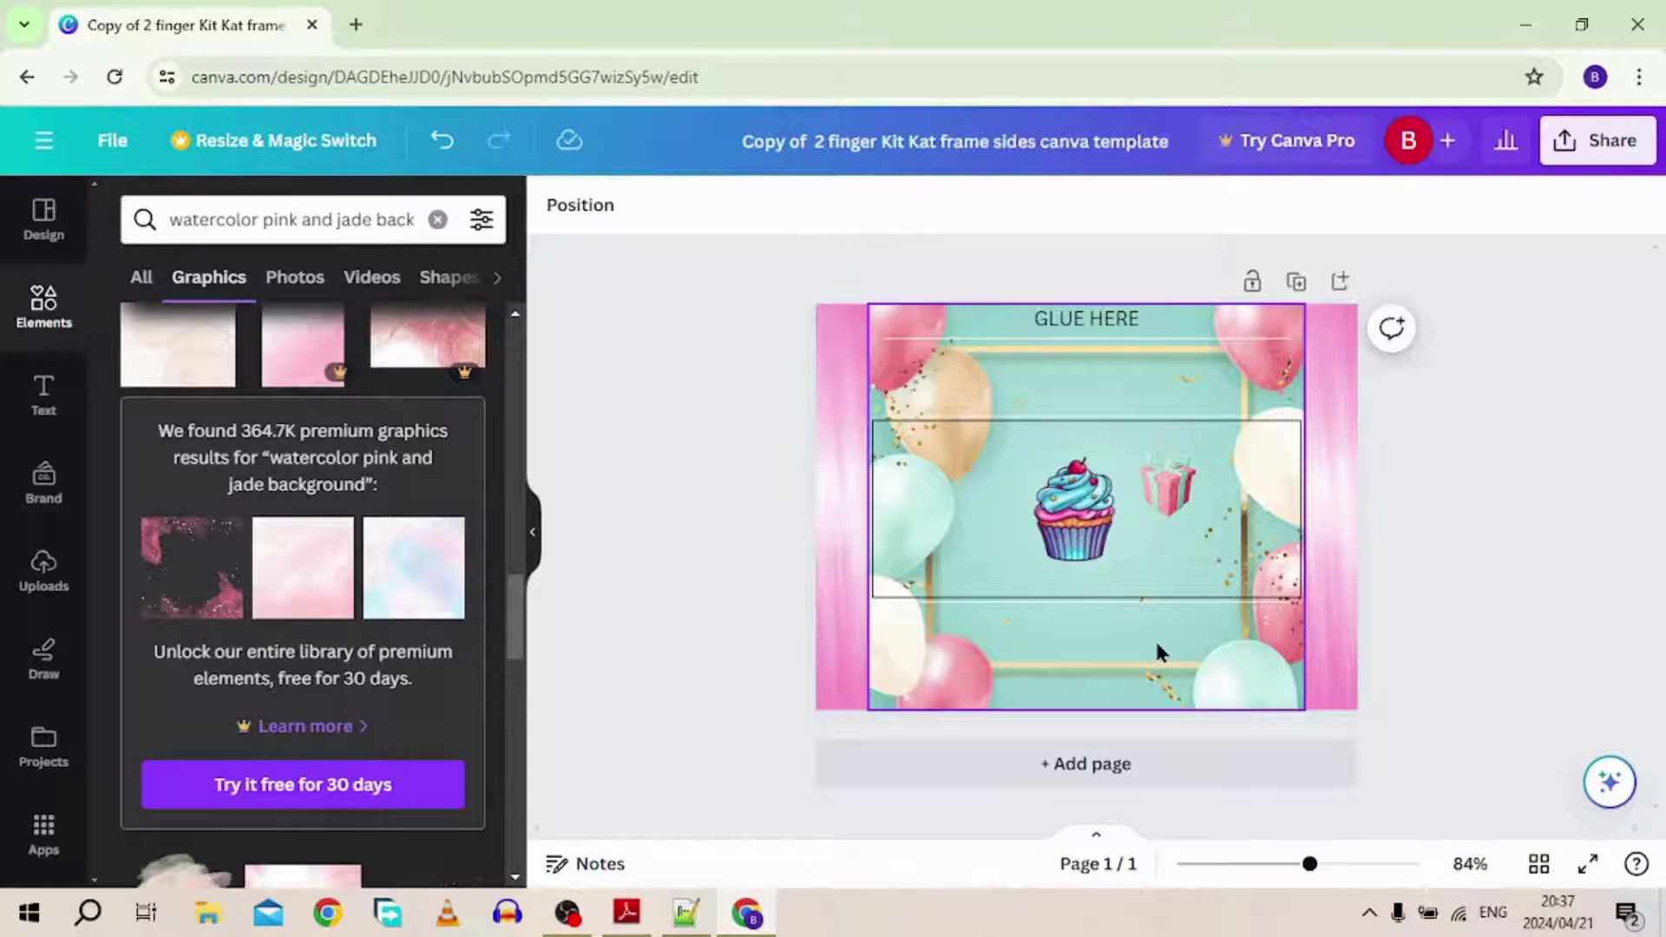
- Search the graphics library for "happy birthday"
drag(386, 219, 170, 221)
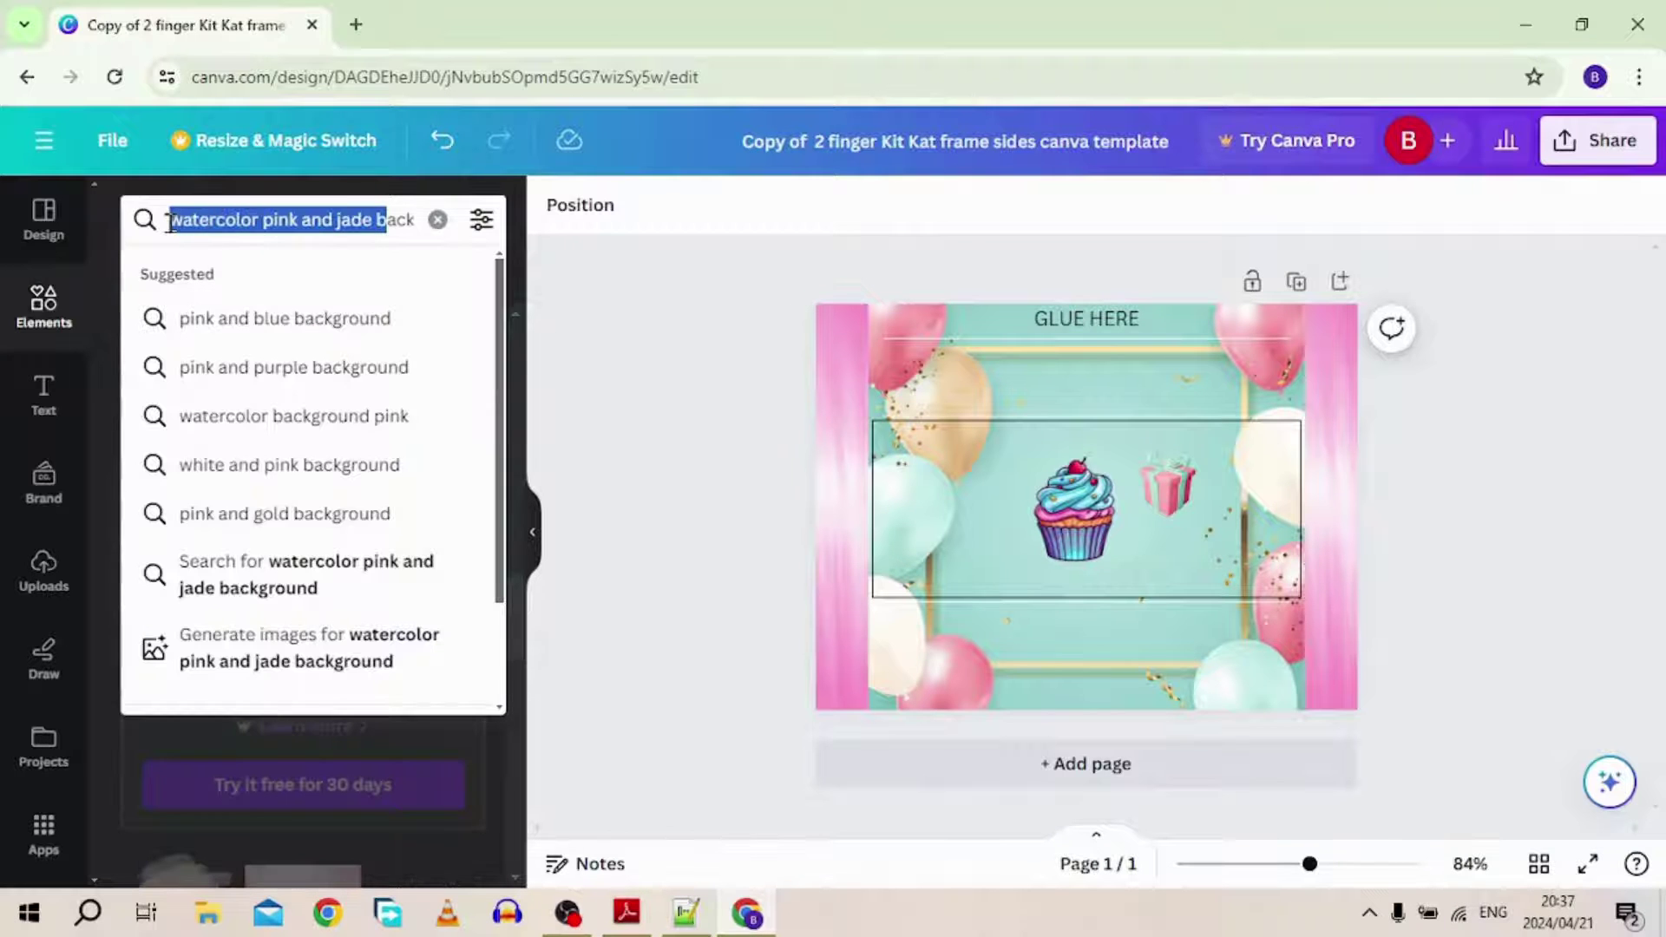
key(BackSpace)
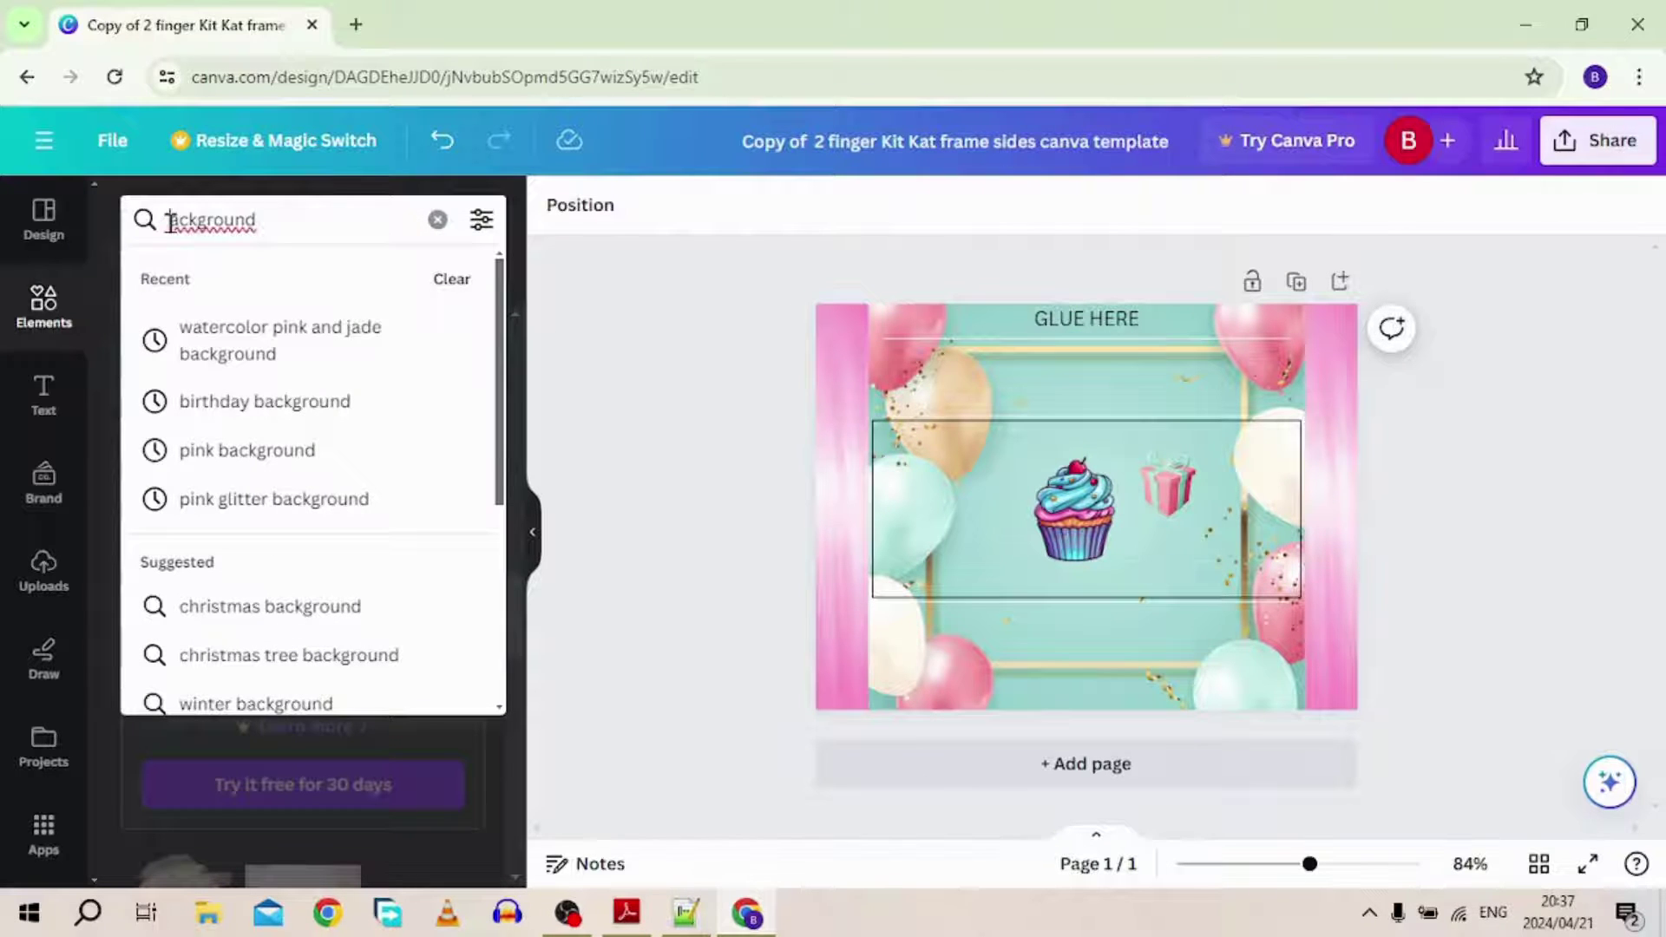
key(Delete)
key(Delete)
key(Delete)
key(Delete)
key(Delete)
key(Delete)
key(Delete)
key(Delete)
key(Delete)
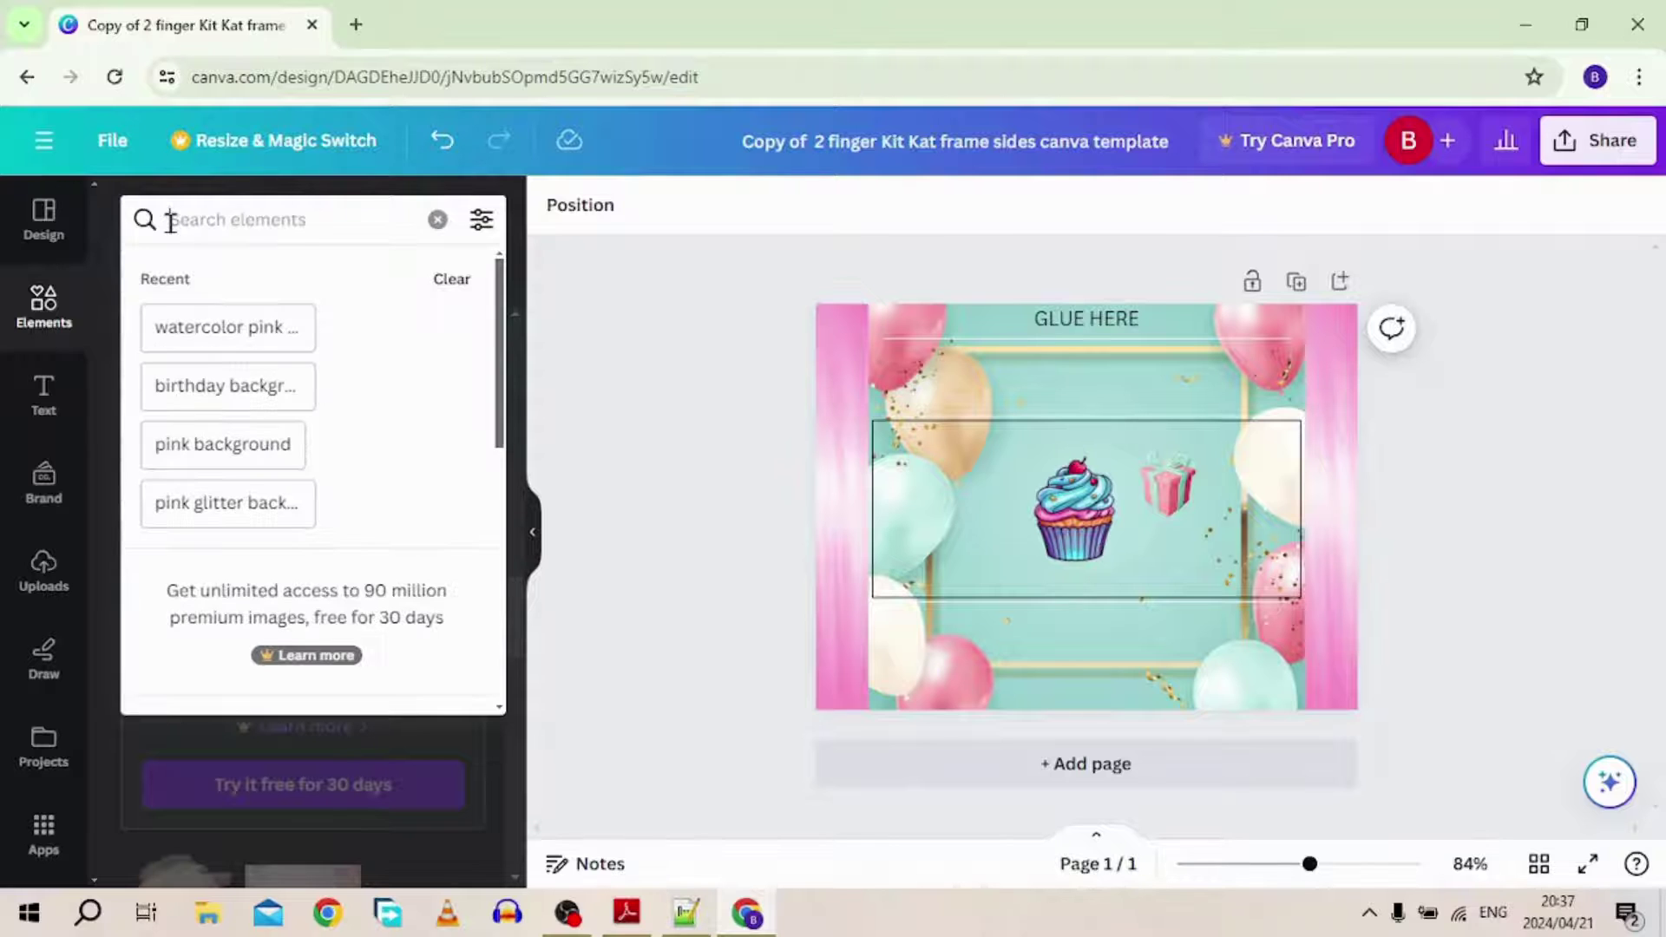
text(happ)
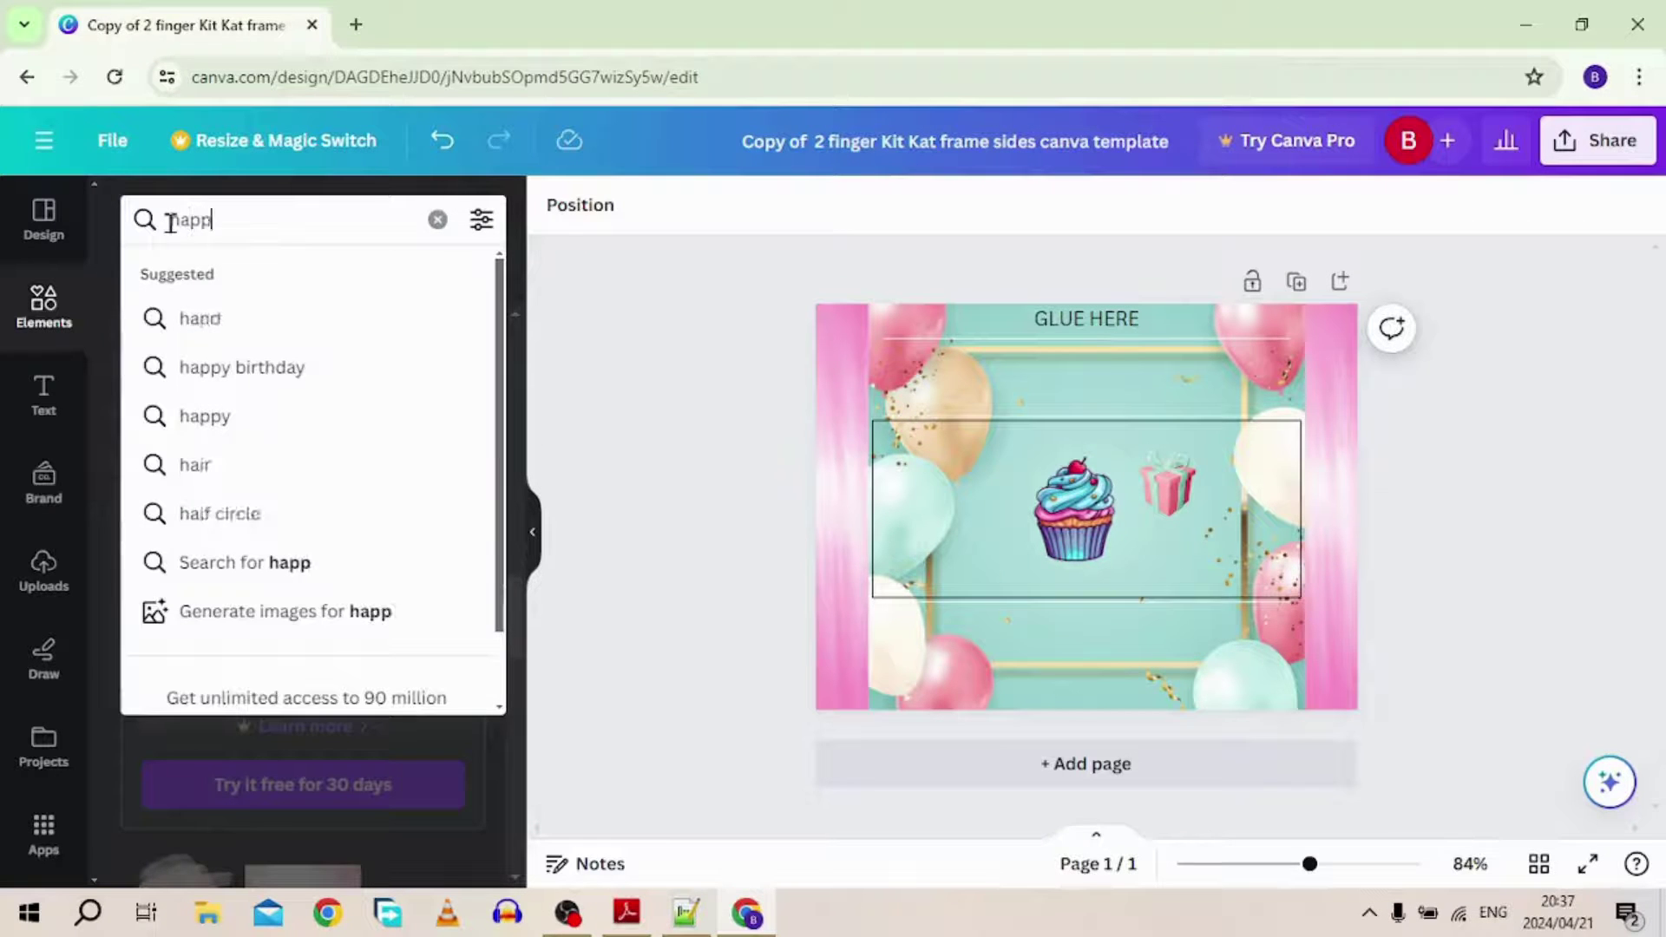
text(y birthday)
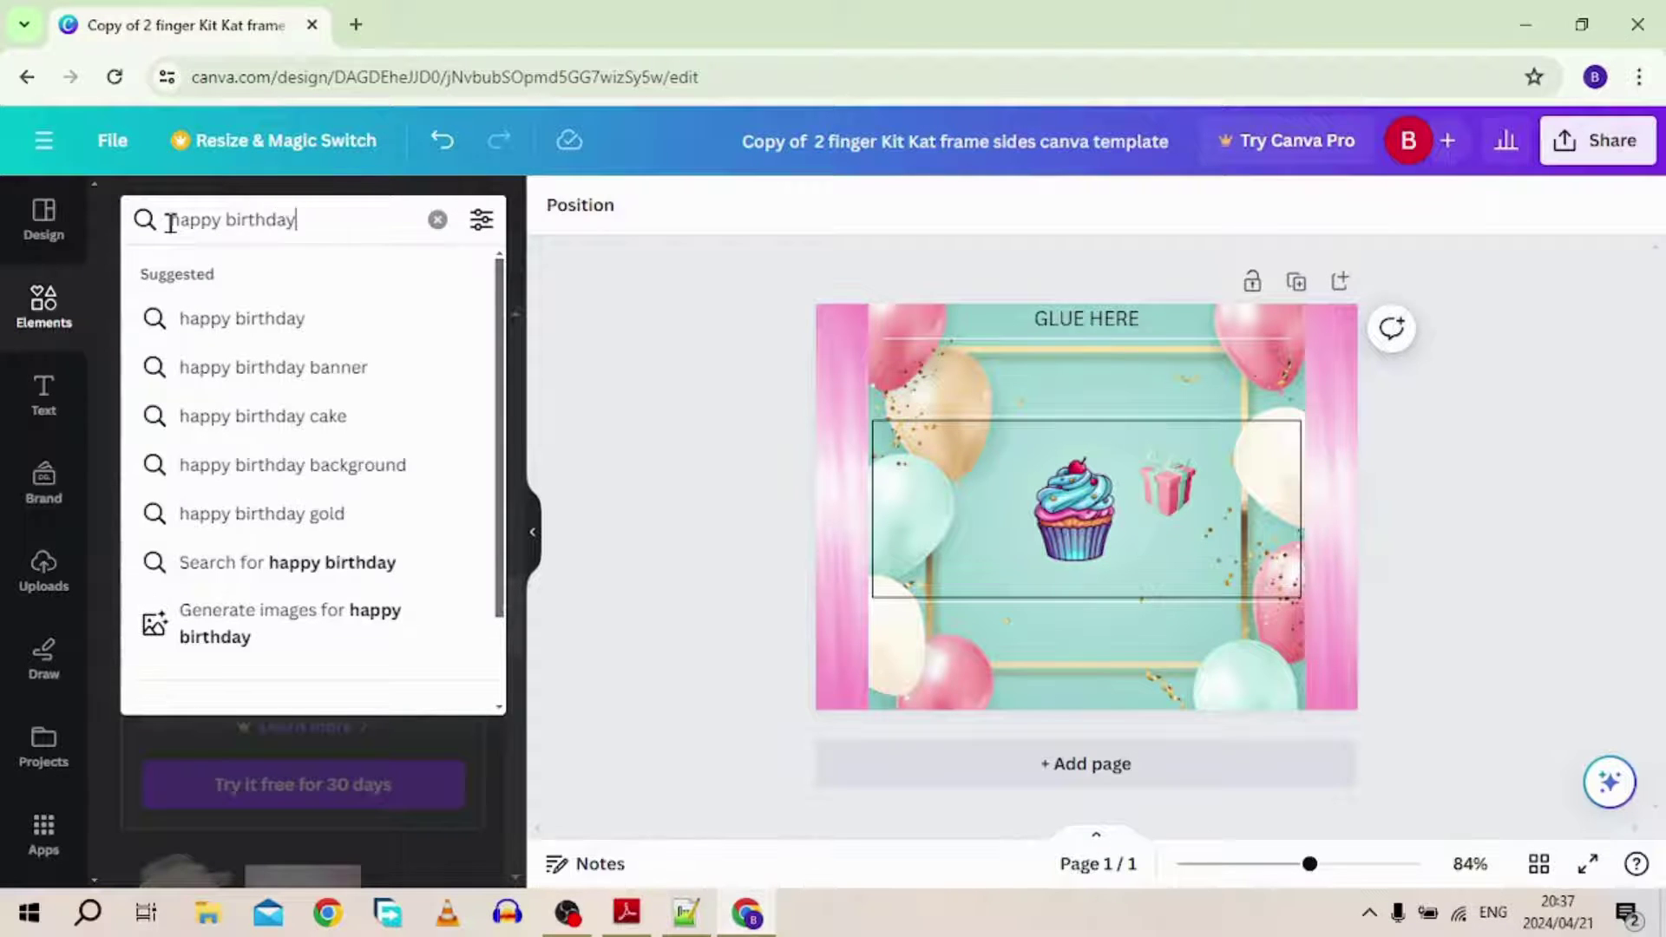
key(Return)
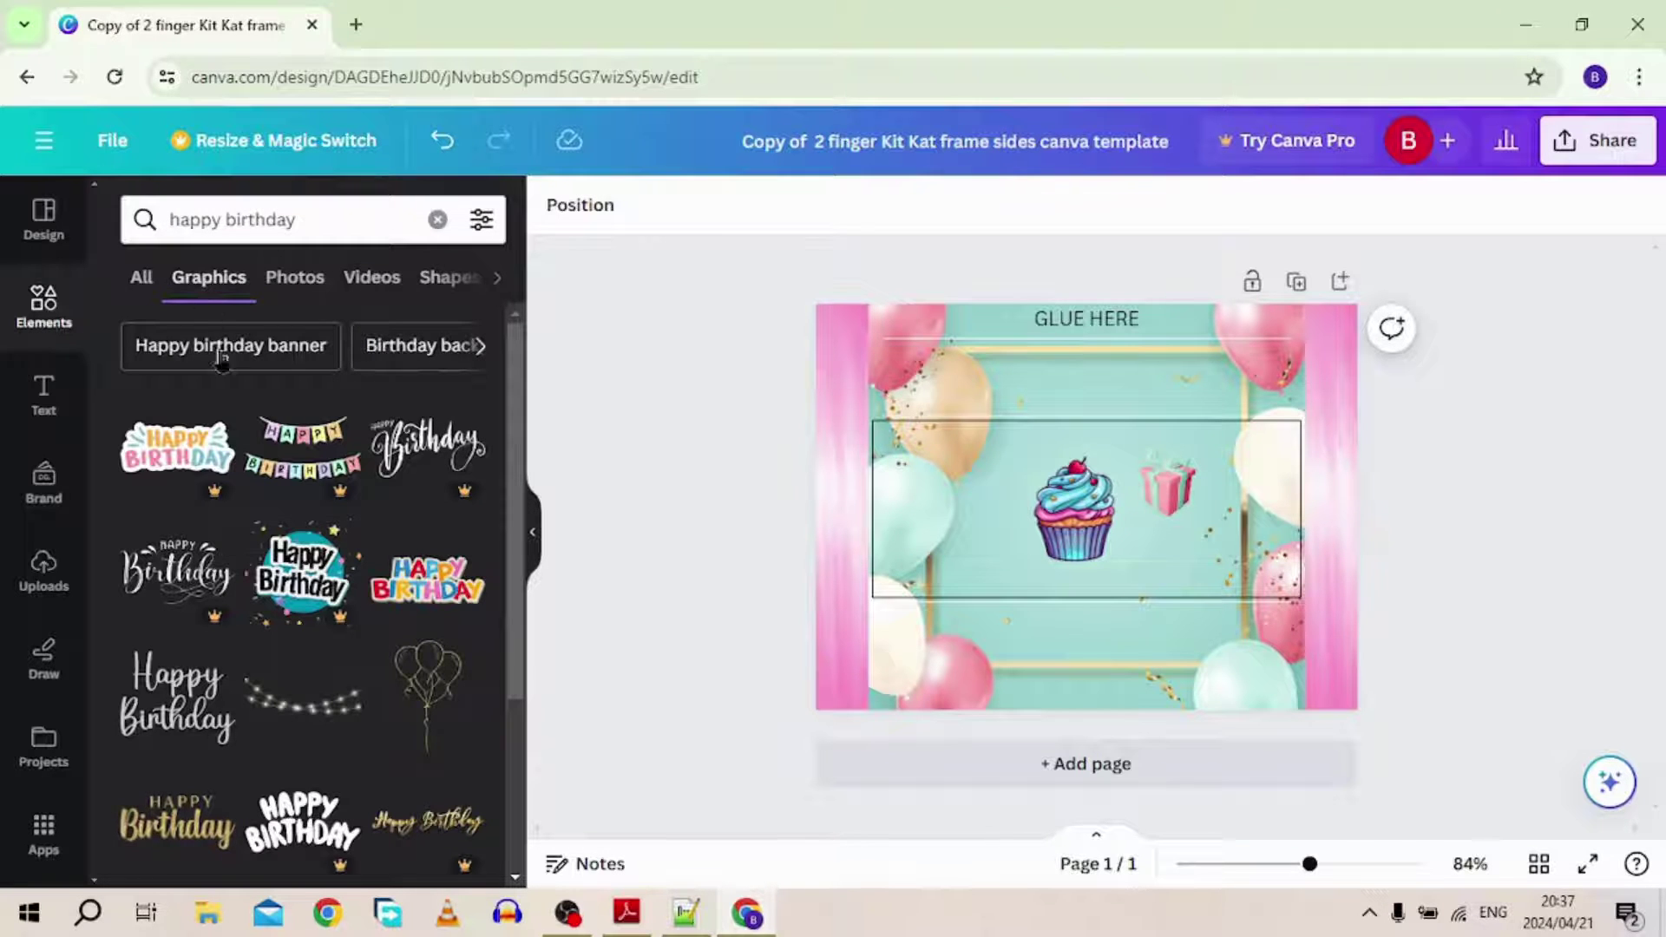
- Insert the multicoloured hanging Happy Birthday graphic and shrink it to about half its size
scroll(403, 468, down, 2)
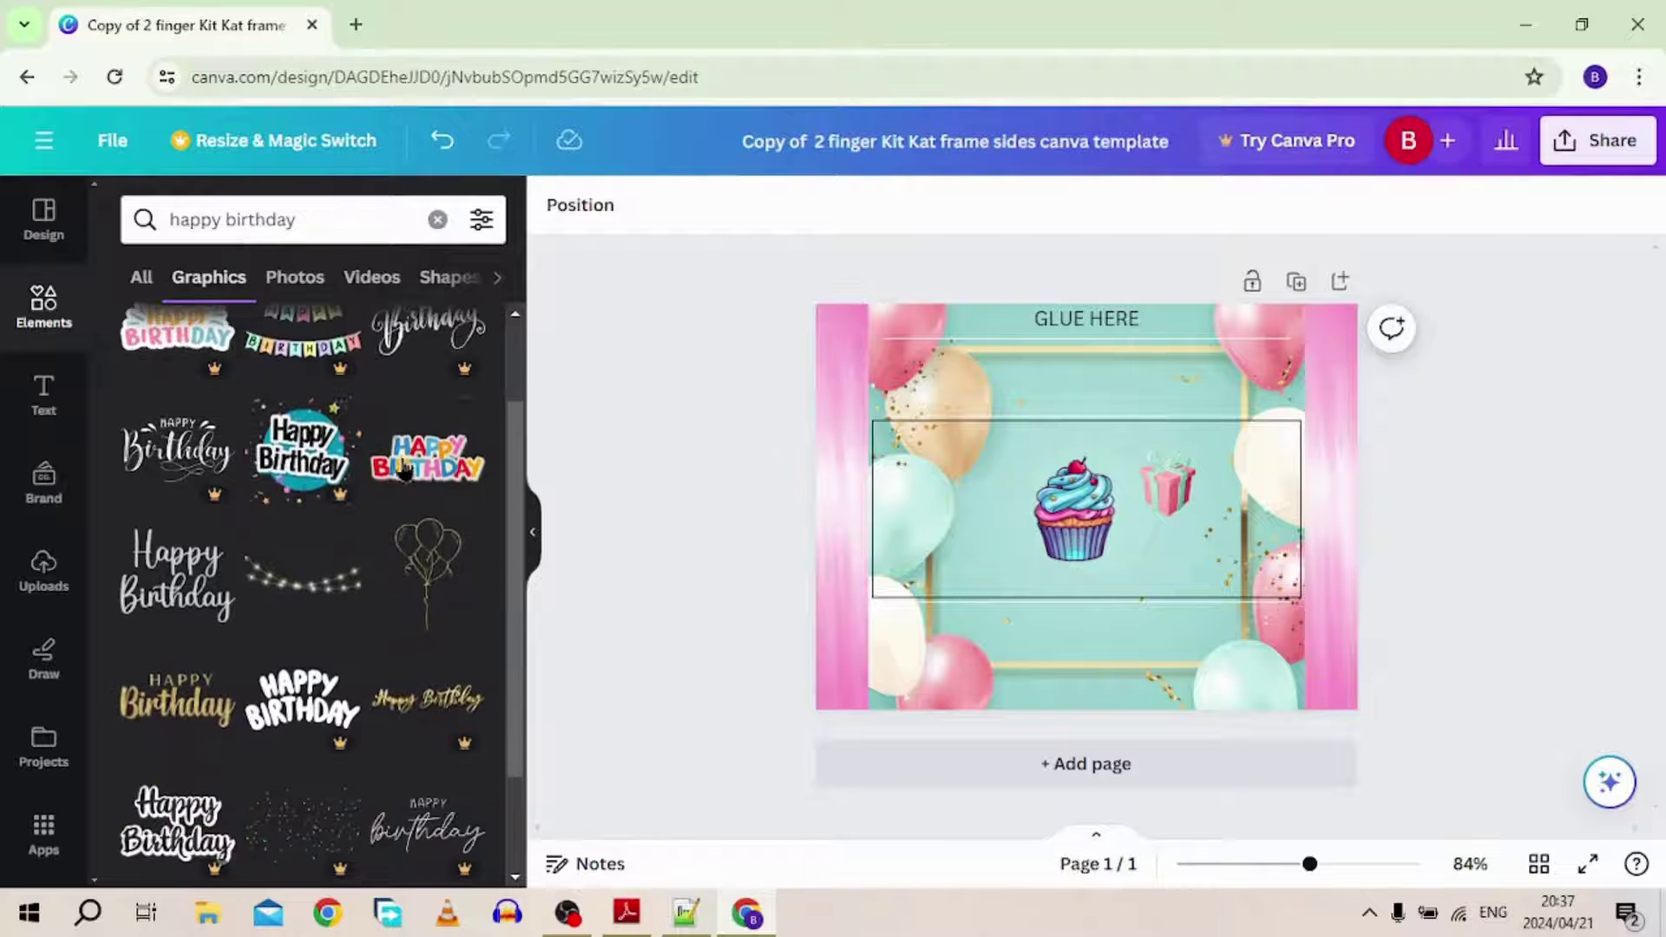
click(403, 468)
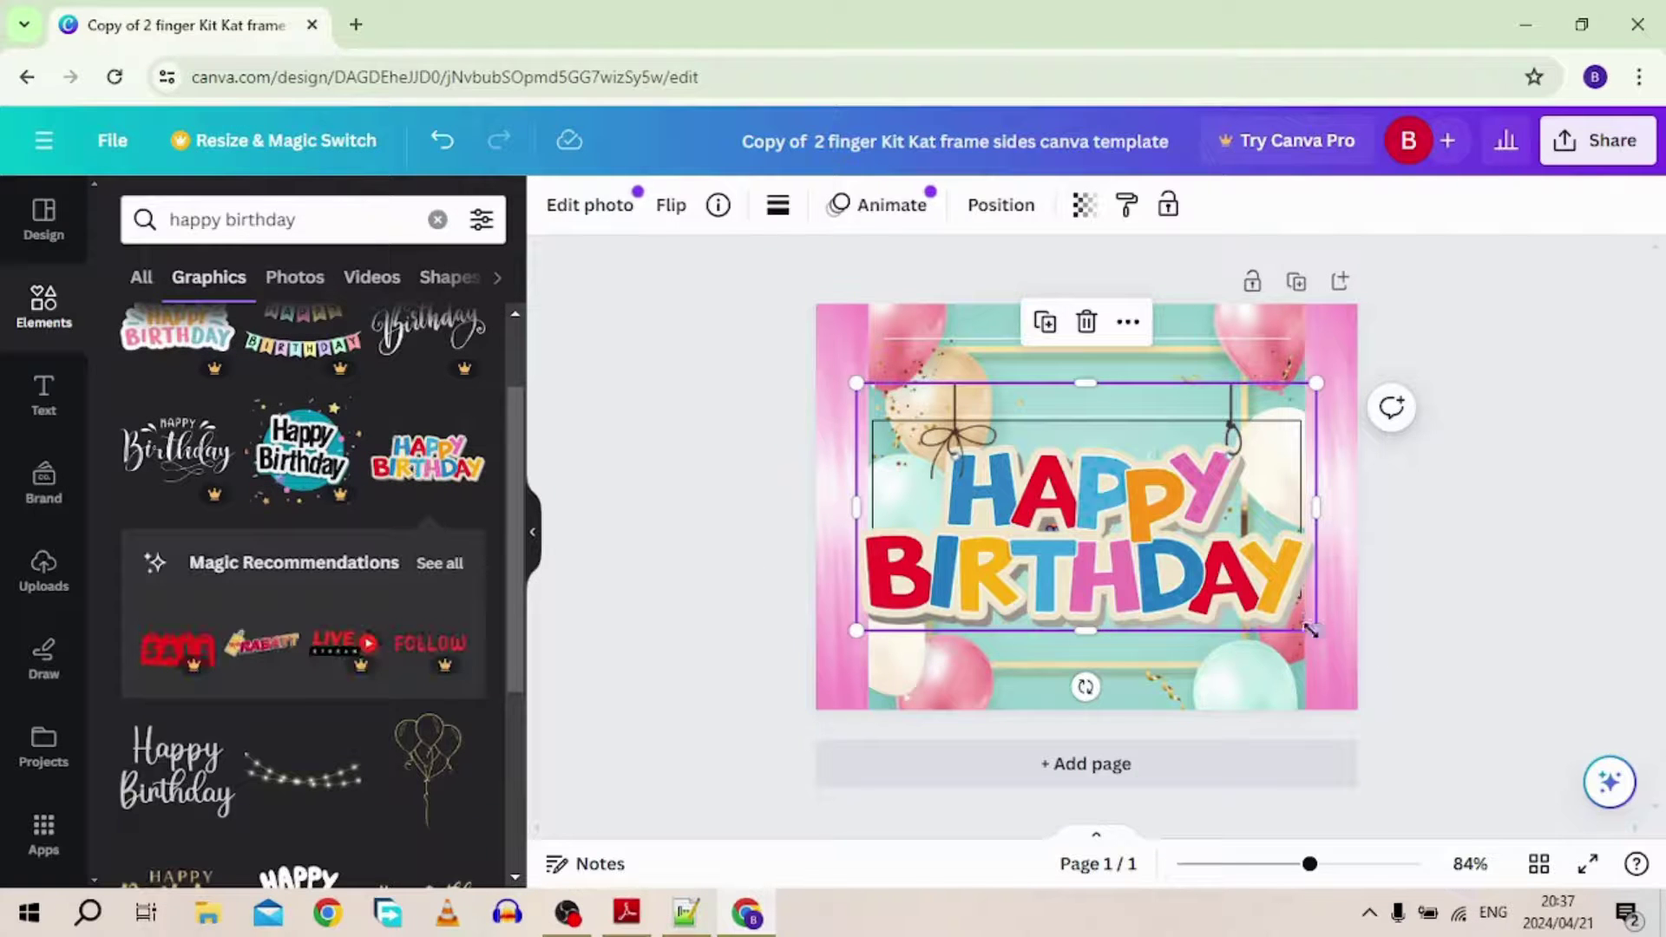
drag(1319, 631, 1143, 574)
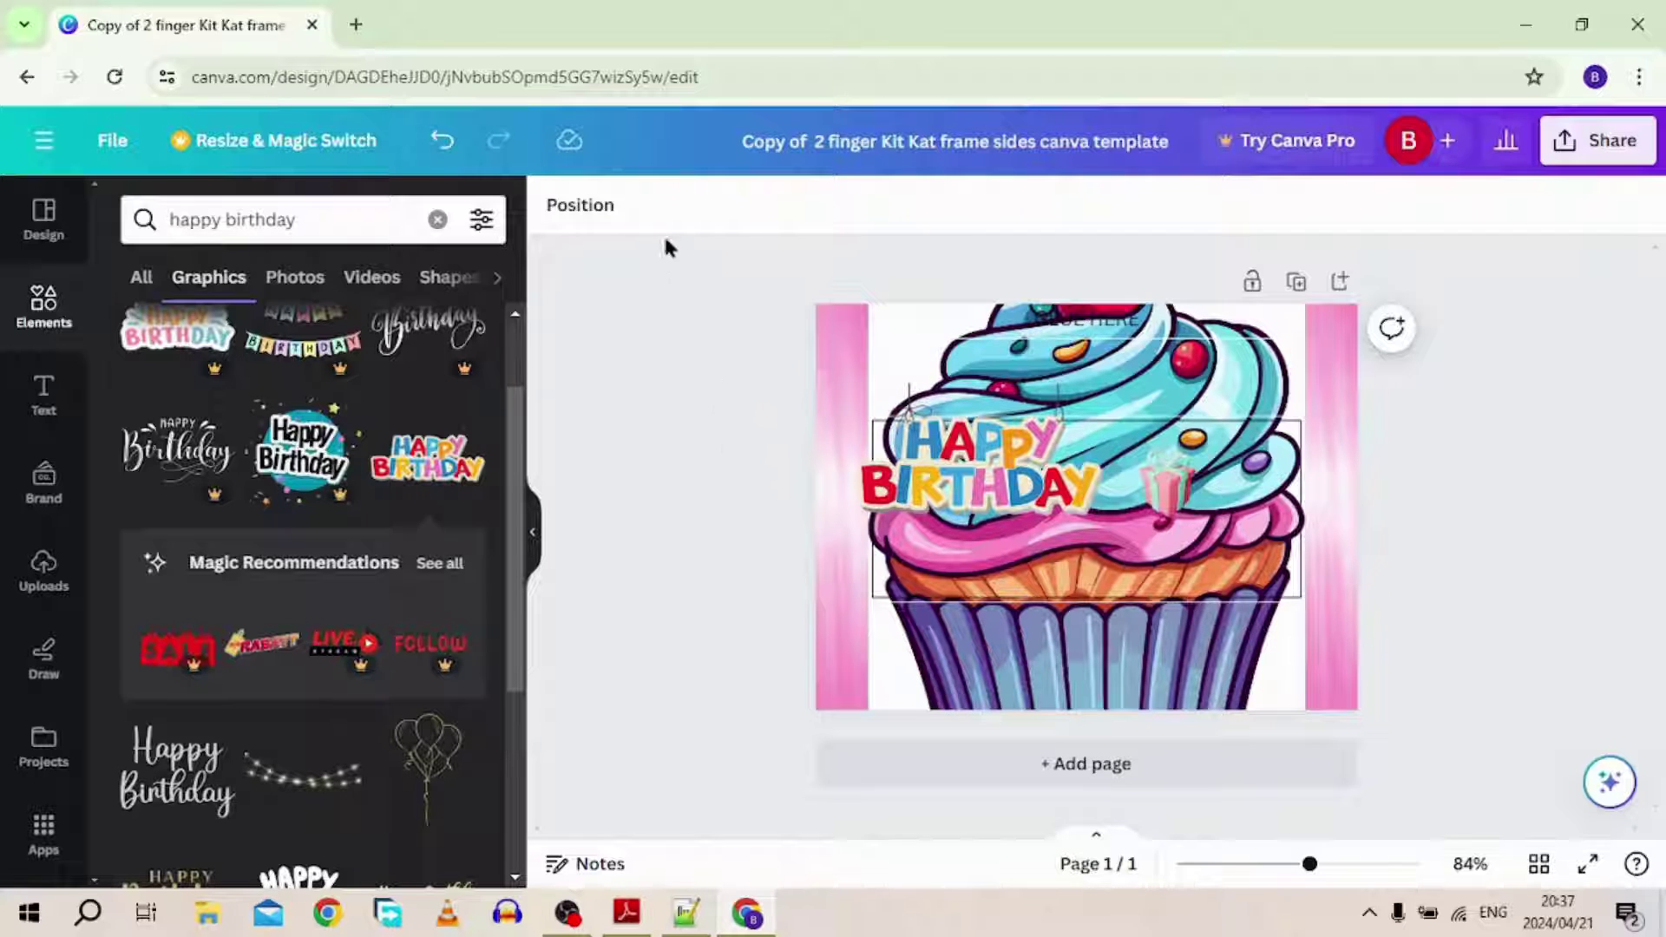
- Undo the cupcake's use as the background and move the small cupcake below the central outline, beside the lower-right balloons
click(443, 141)
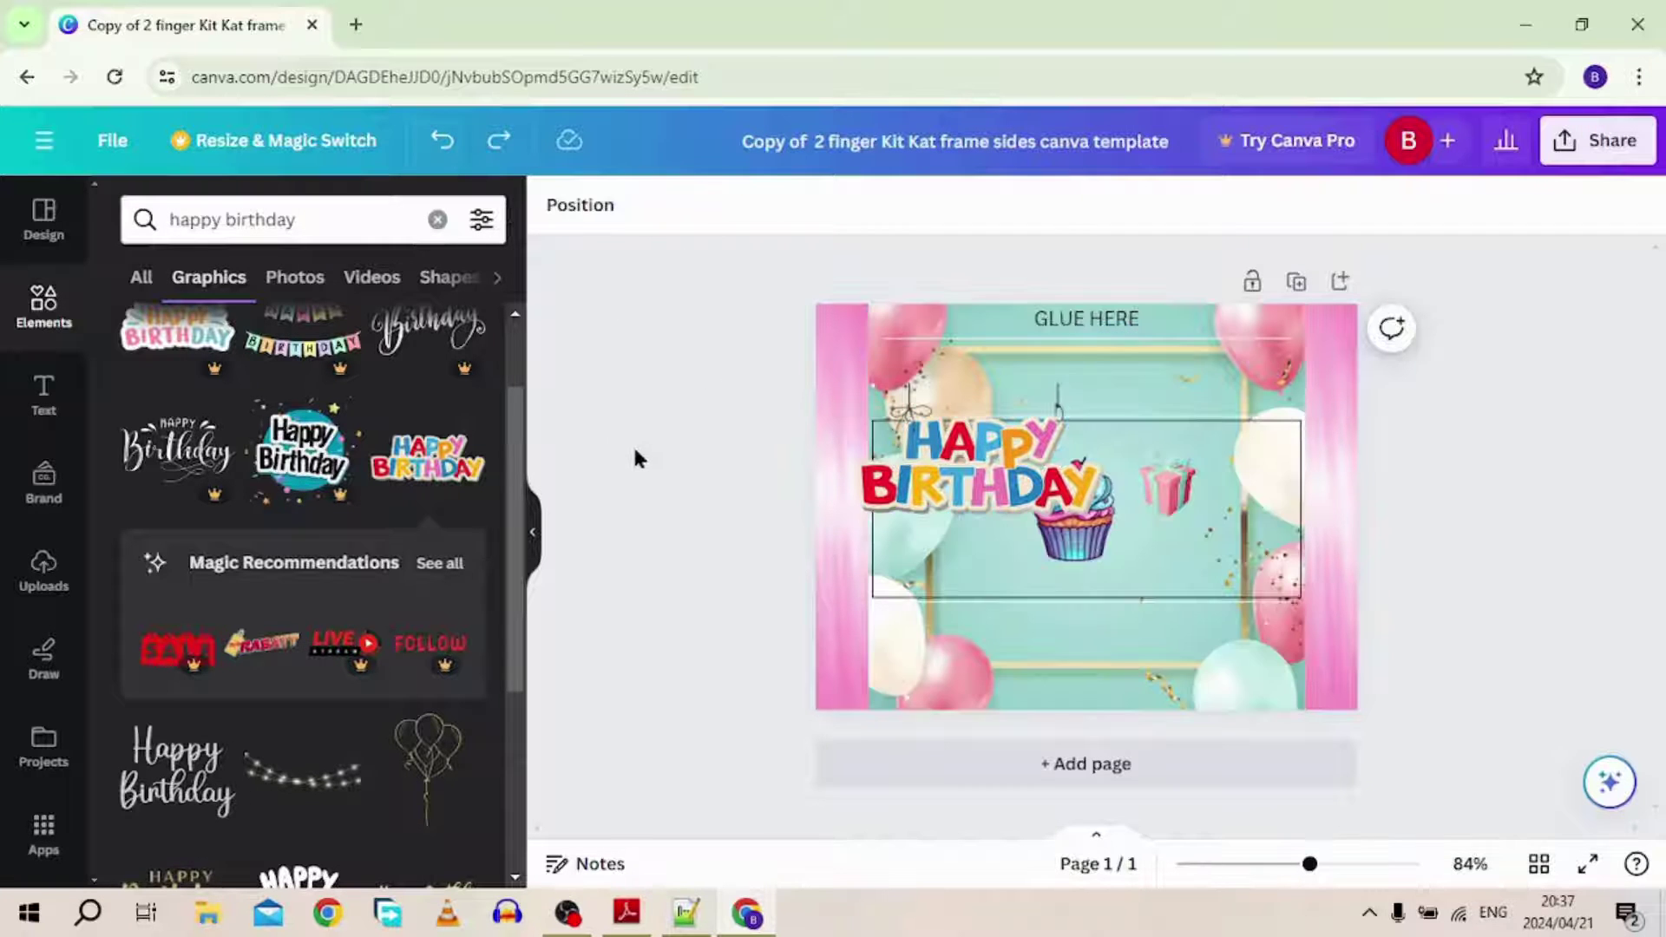
drag(1079, 553, 1137, 620)
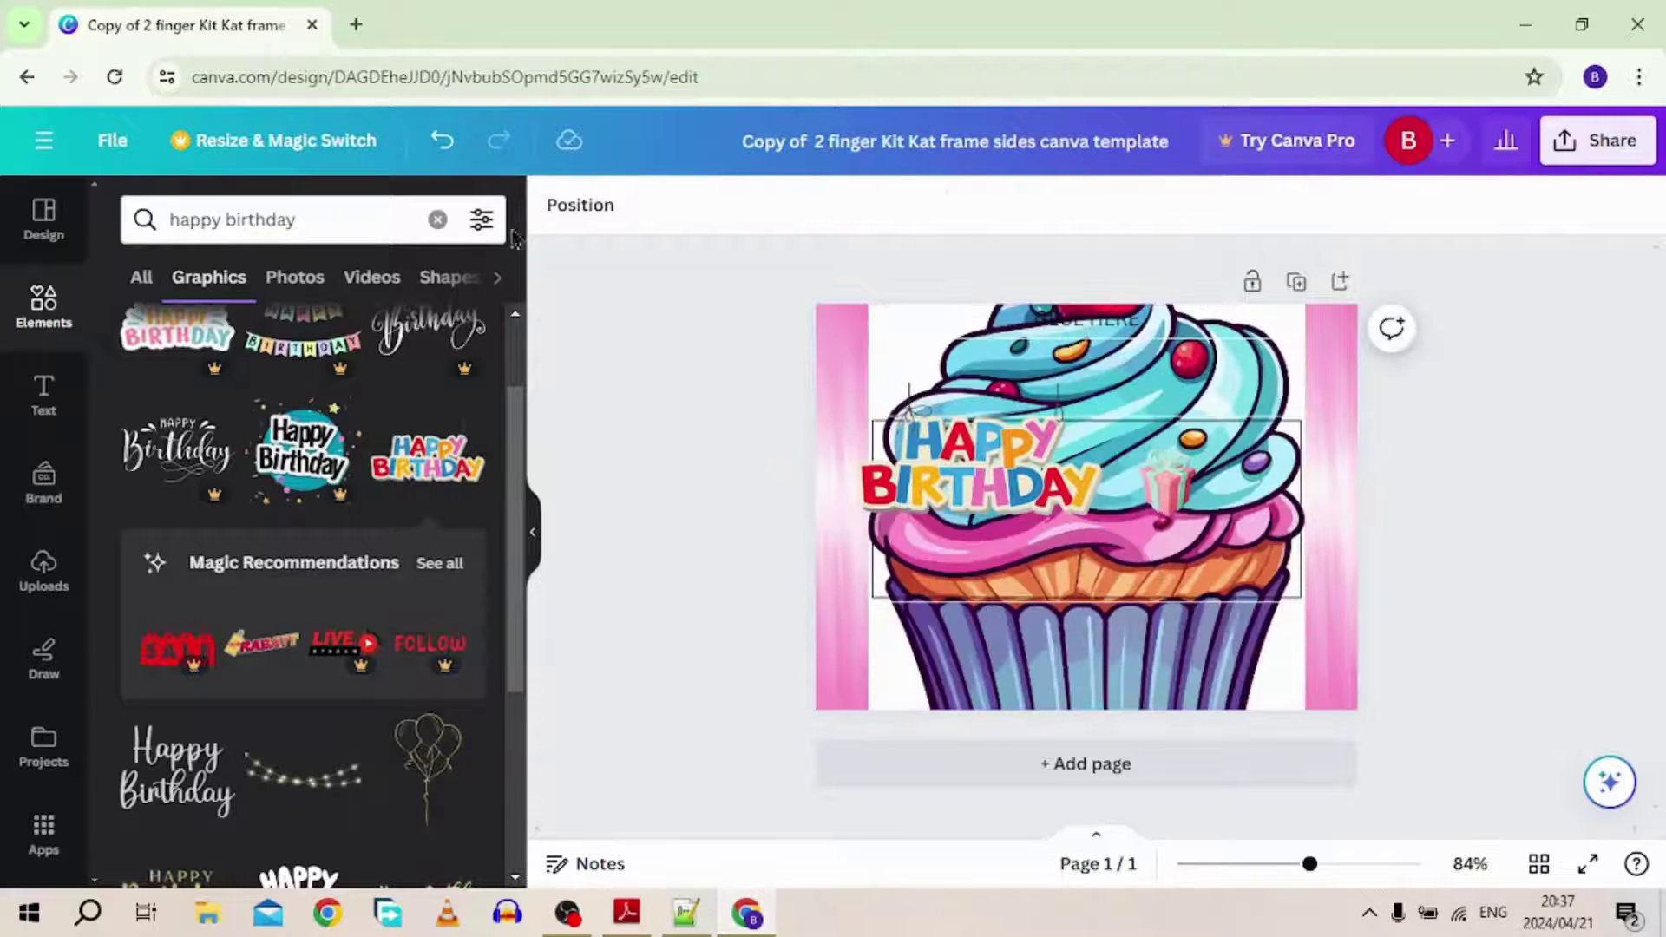
click(441, 139)
drag(1070, 531, 1166, 655)
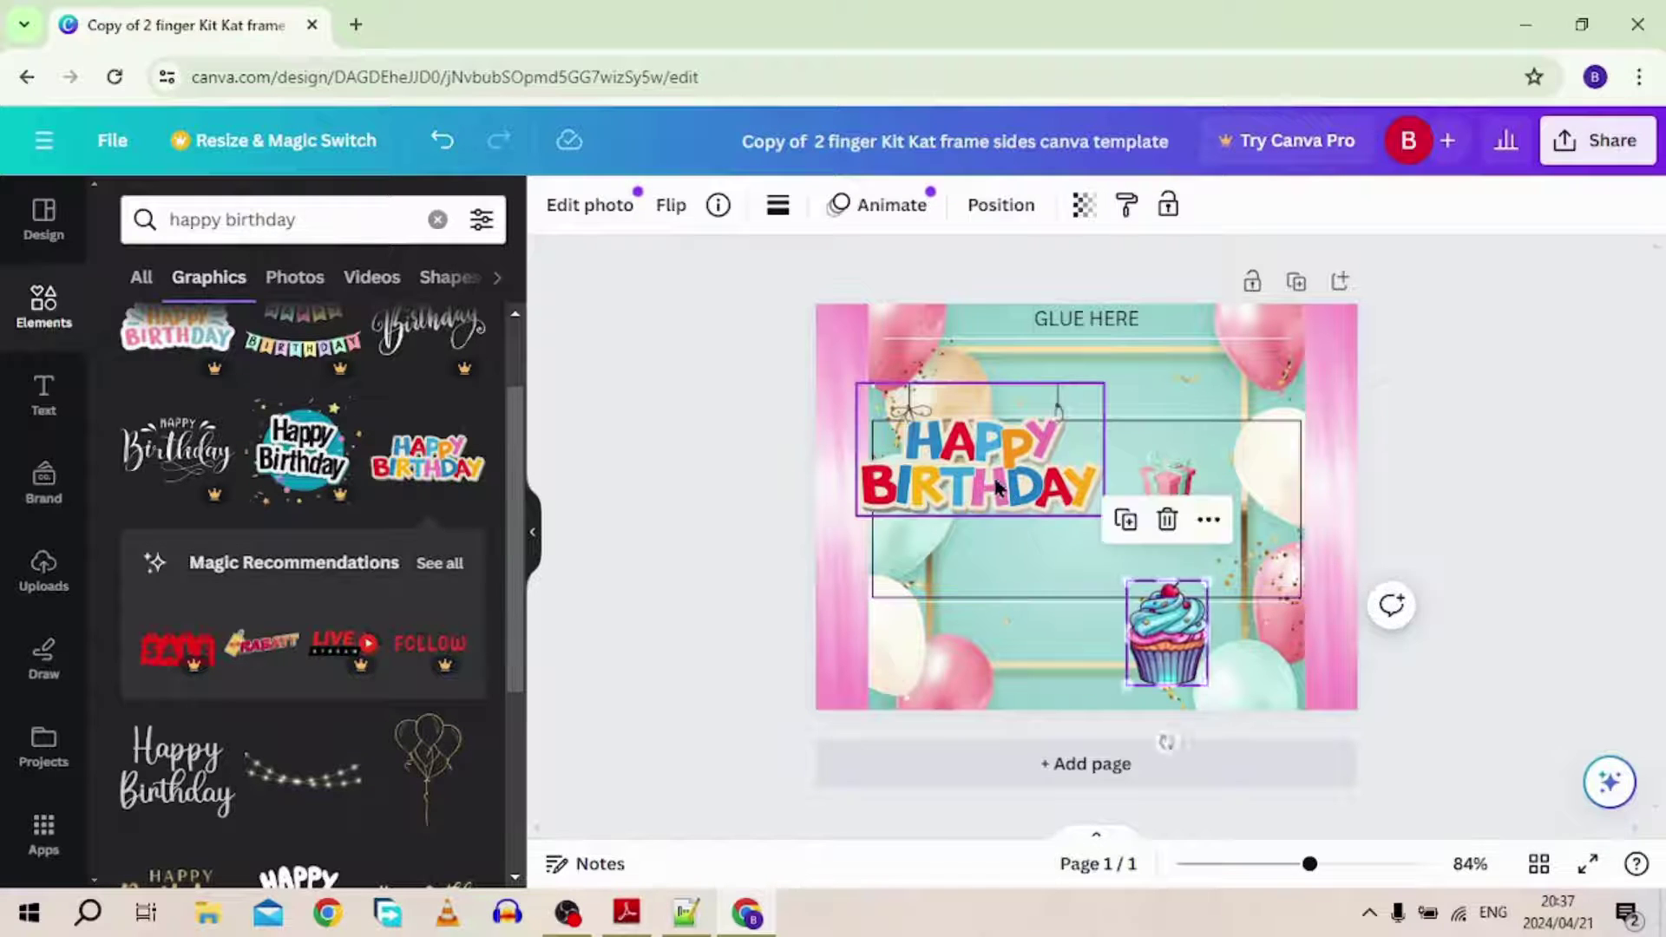
- Move the gift box above the central outline near the upper-right balloons and place the multicoloured Happy Birthday graphic inside the outline
drag(997, 488, 1035, 530)
drag(1174, 503, 1214, 398)
drag(1033, 529, 1136, 519)
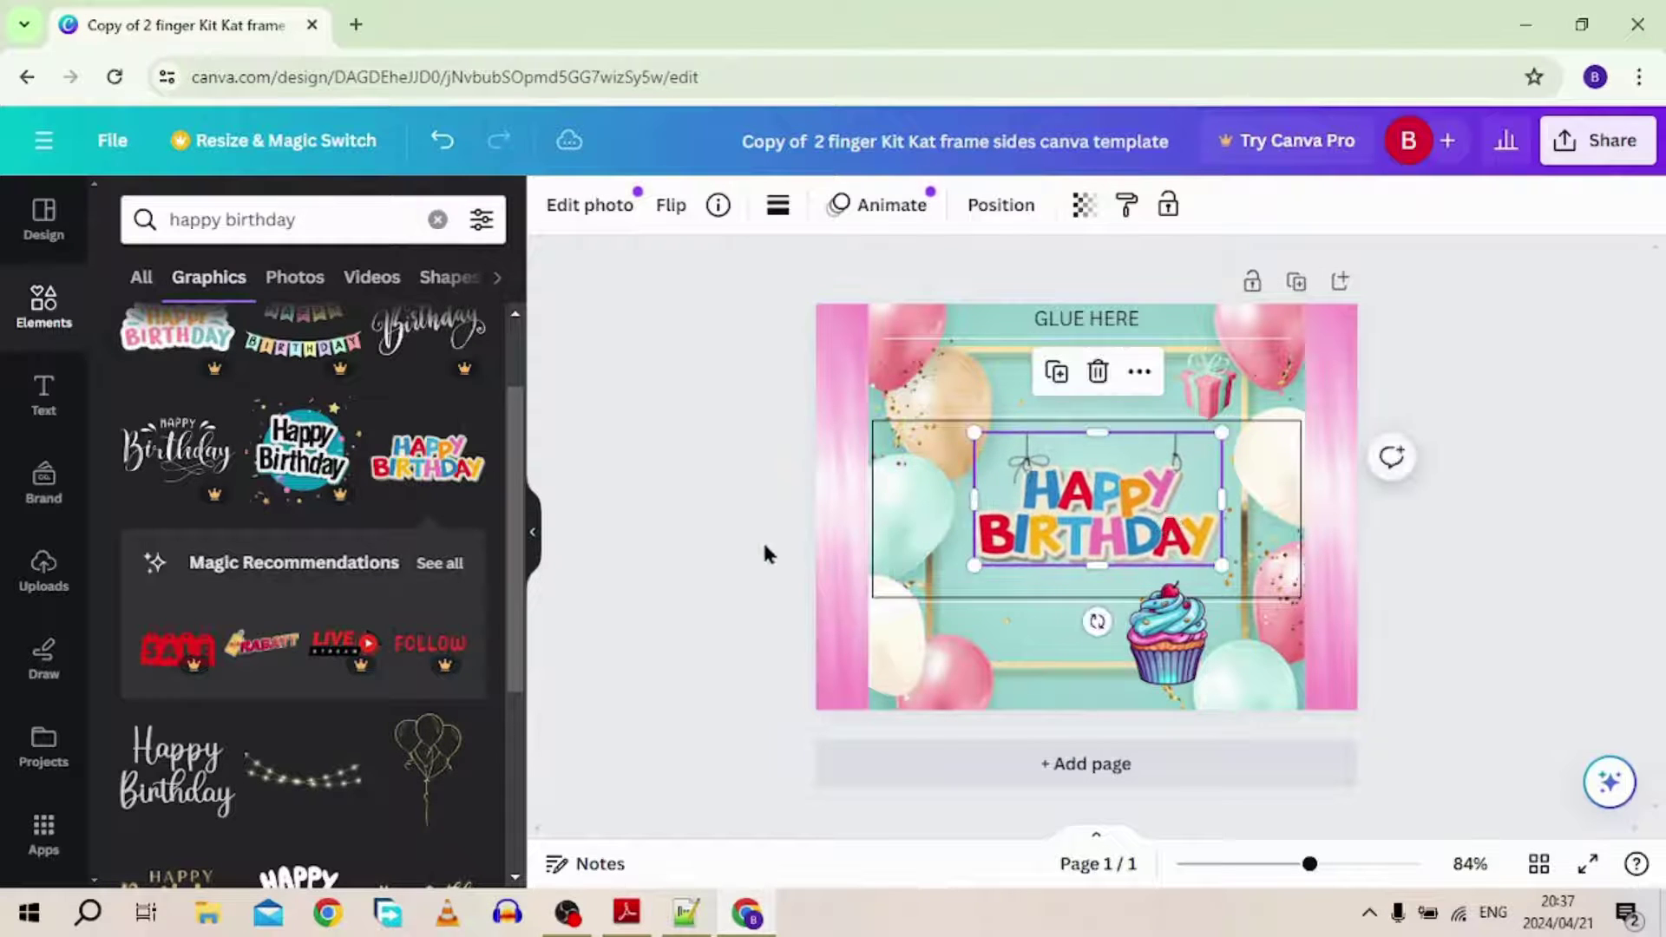
click(755, 544)
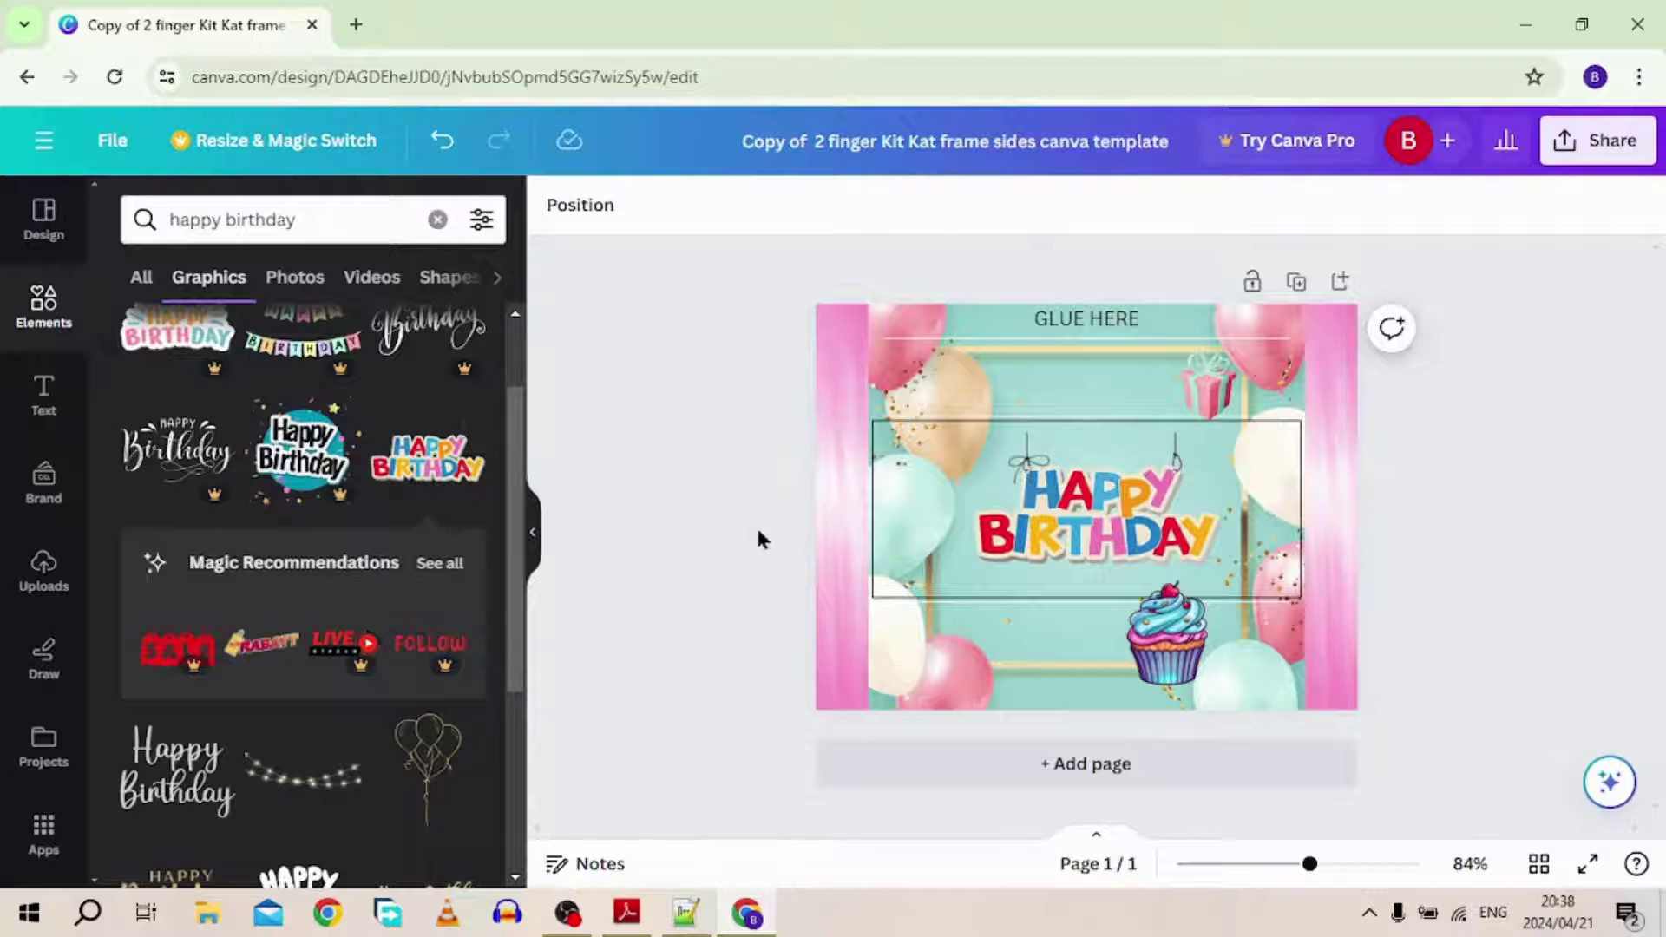
- Replace the multicoloured Happy Birthday graphic with the dark script version, shrunk to about 4.7 × 3.8 cm inside the central outline
scroll(361, 568, down, 3)
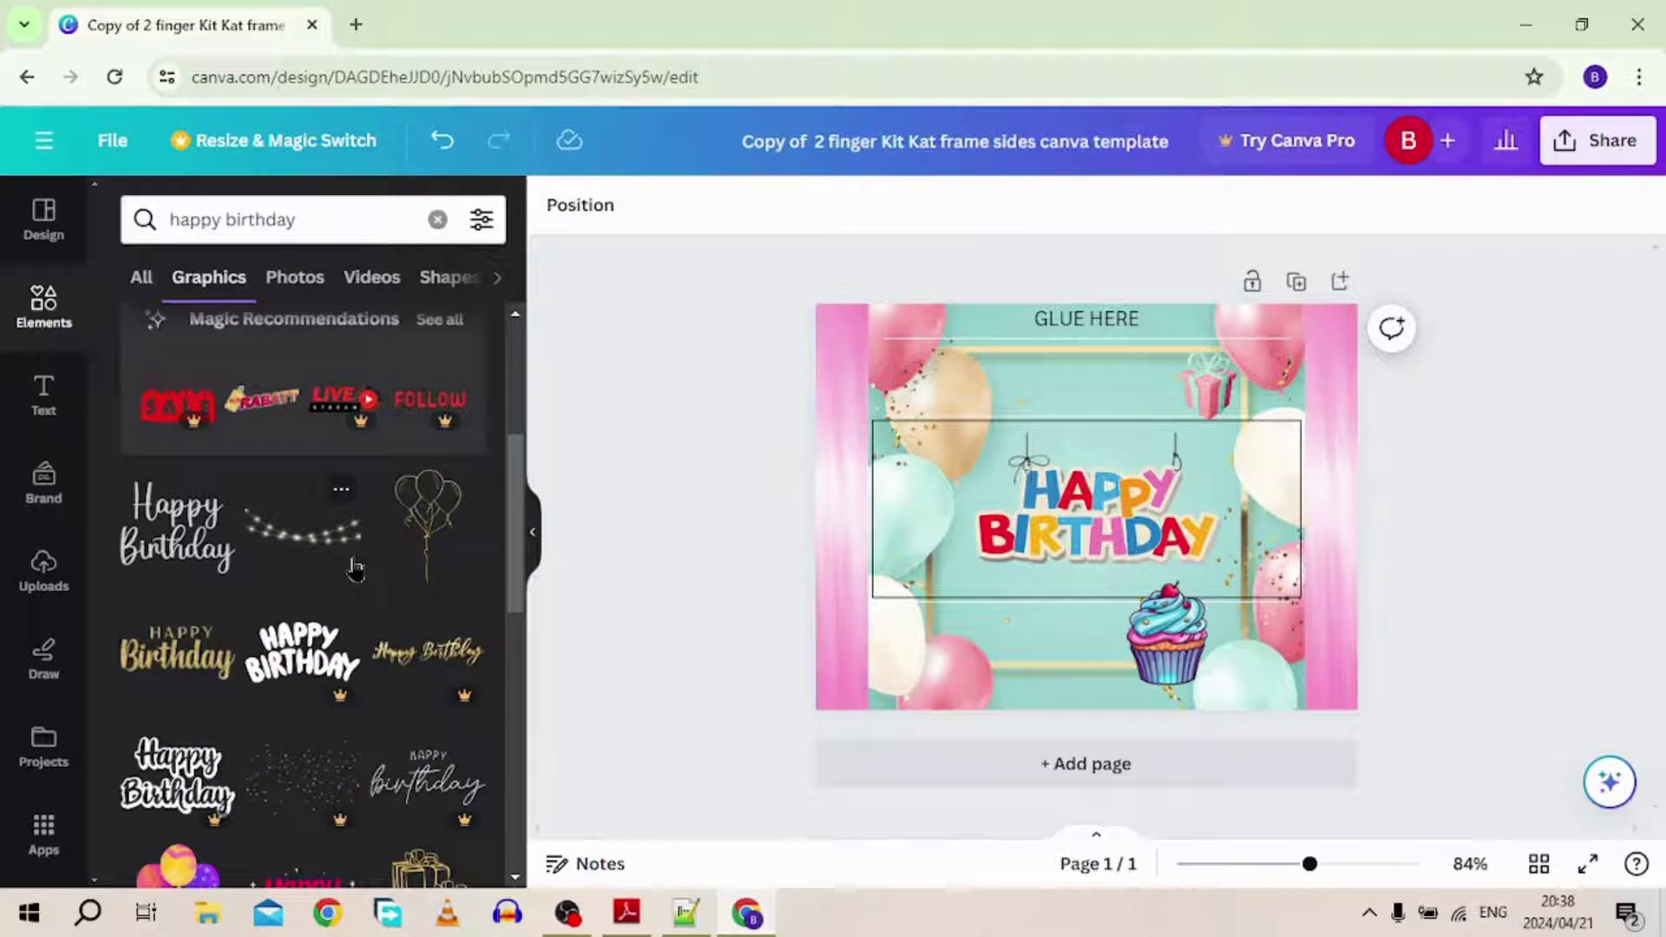
click(1058, 531)
key(Delete)
click(177, 525)
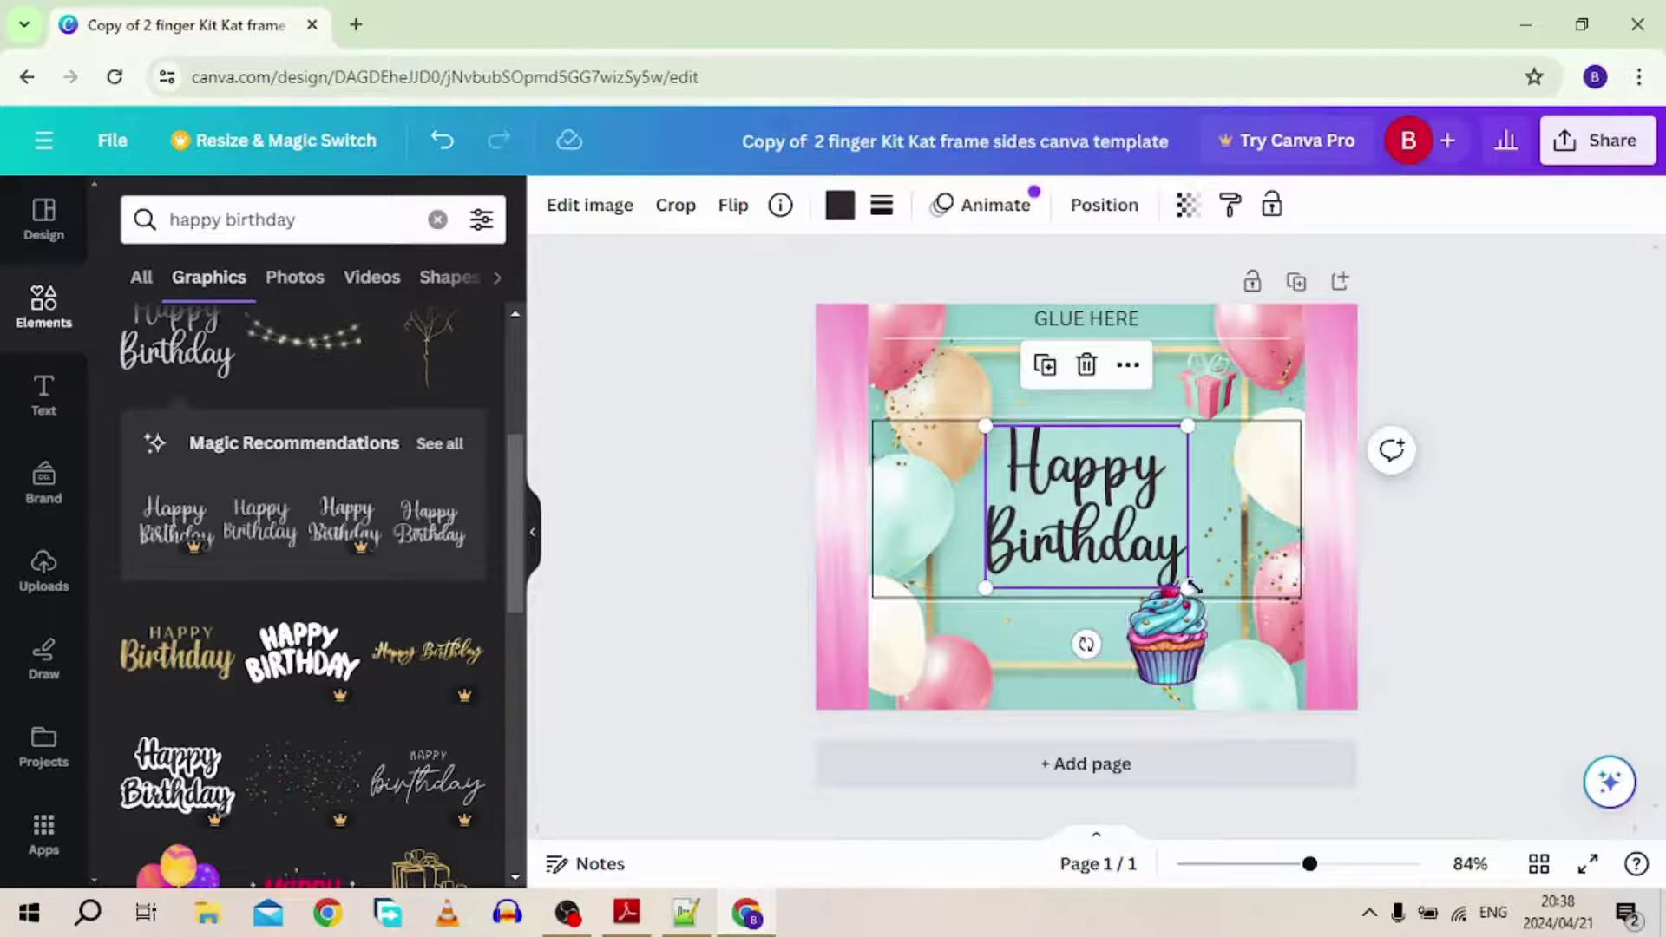
drag(1187, 586, 1168, 576)
drag(1076, 507, 1093, 509)
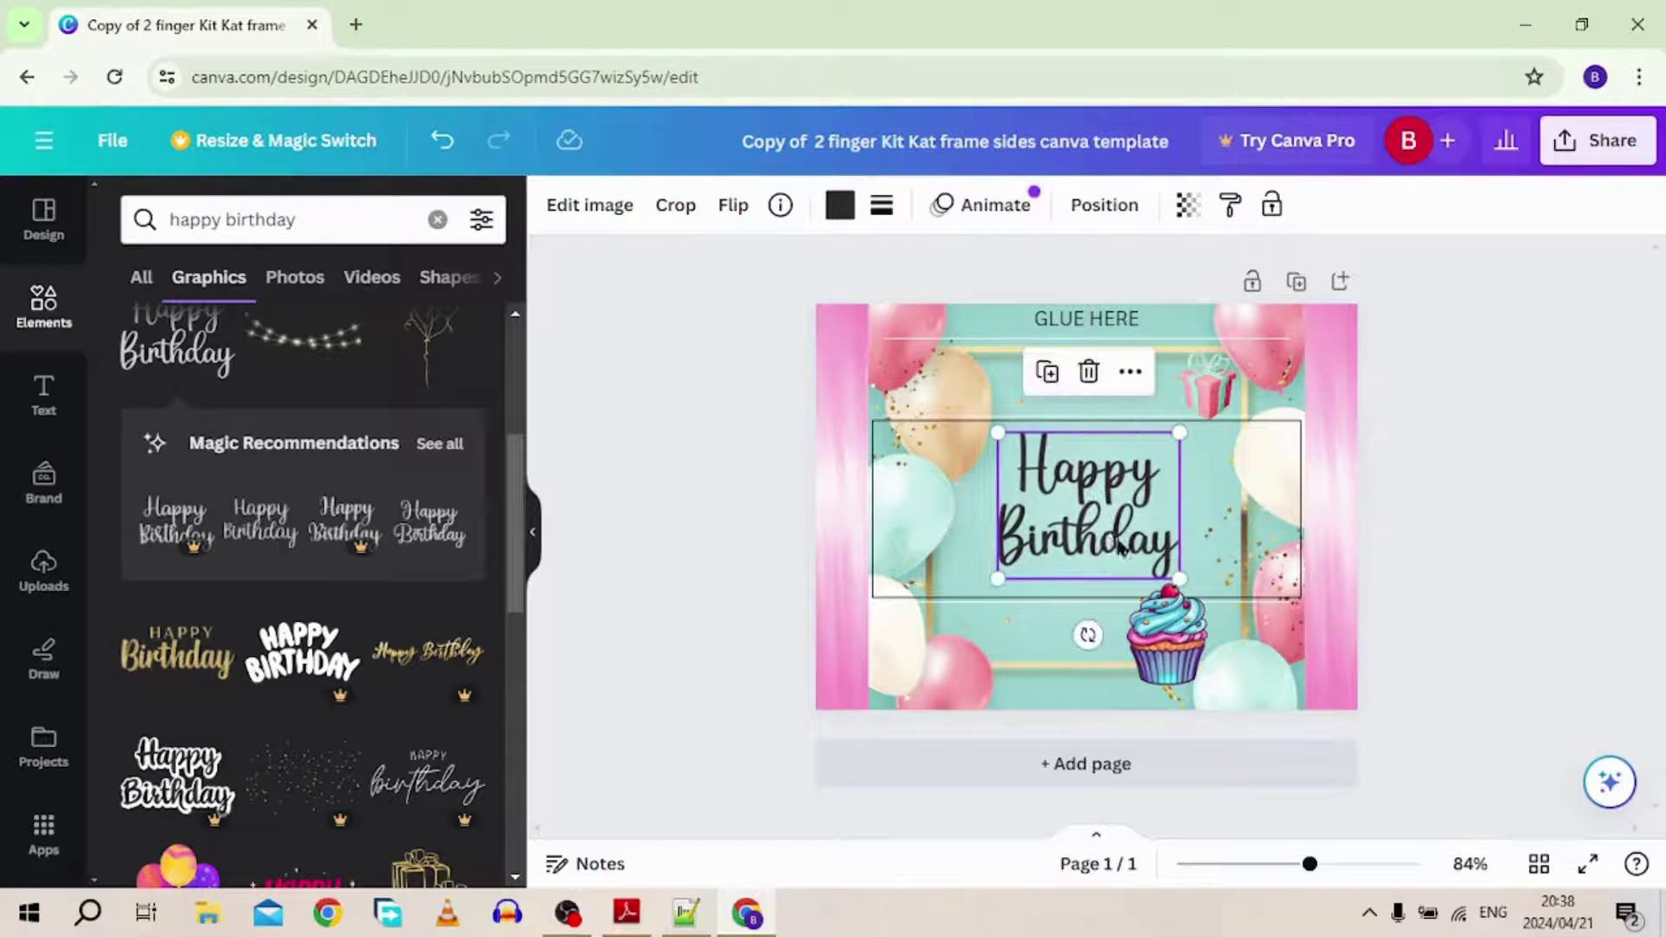
- Recolour the script Happy Birthday graphic, trying mint, coral pink and violet-blue and settling on the pink from the cupcake's photo colours
click(839, 204)
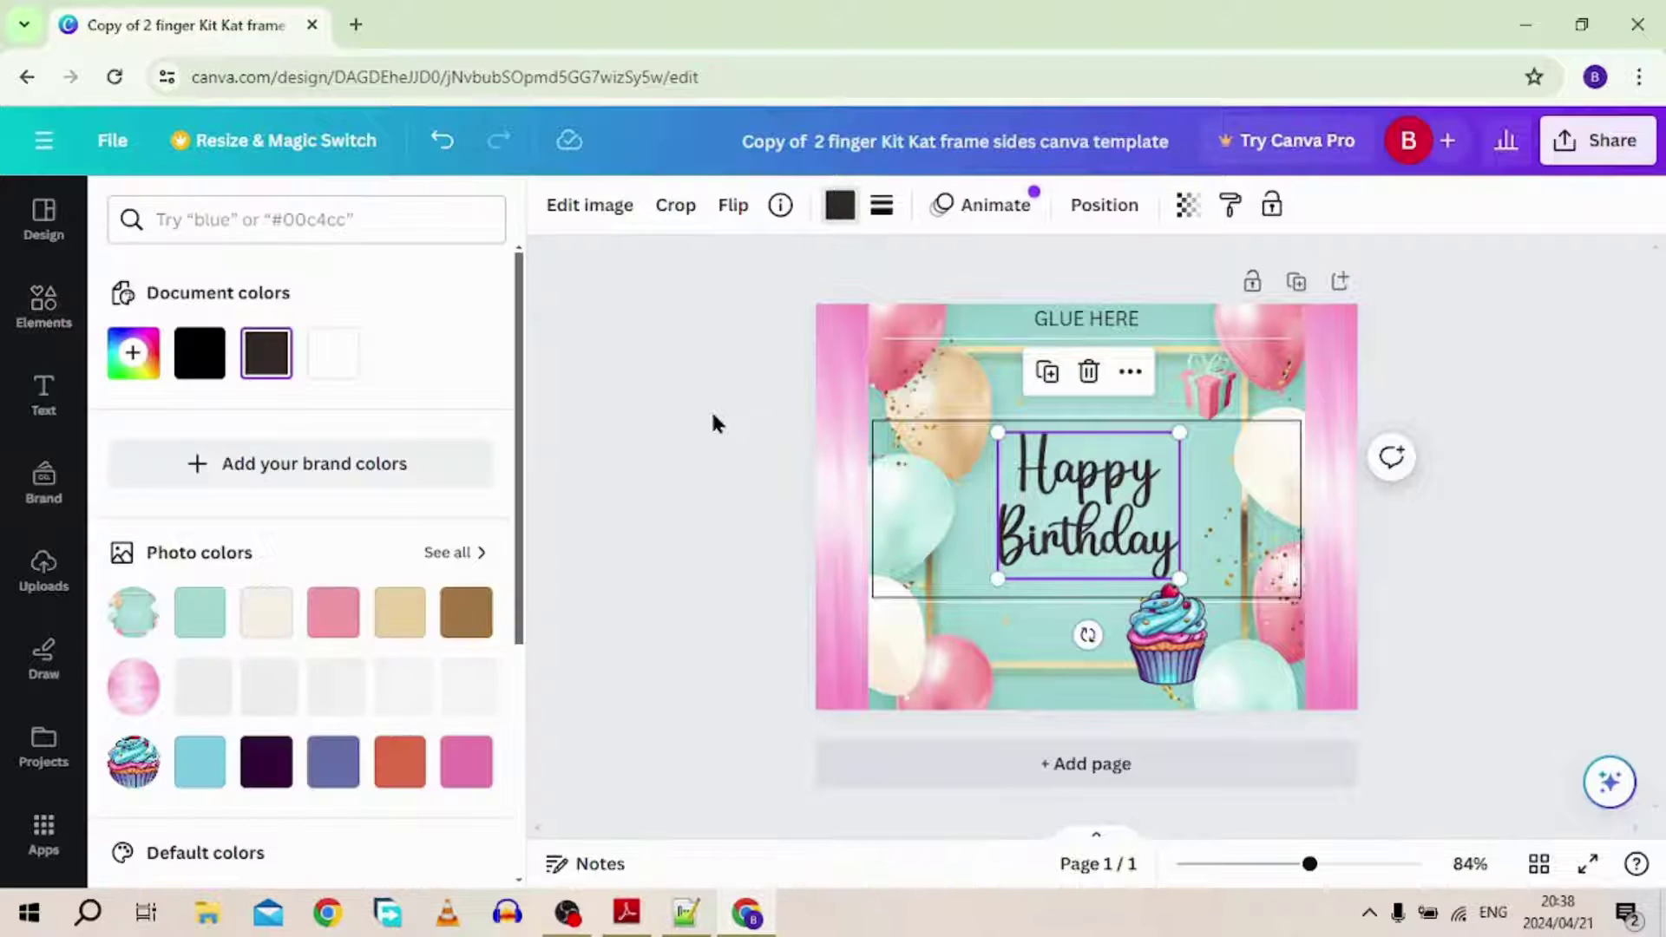
scroll(264, 547, down, 1)
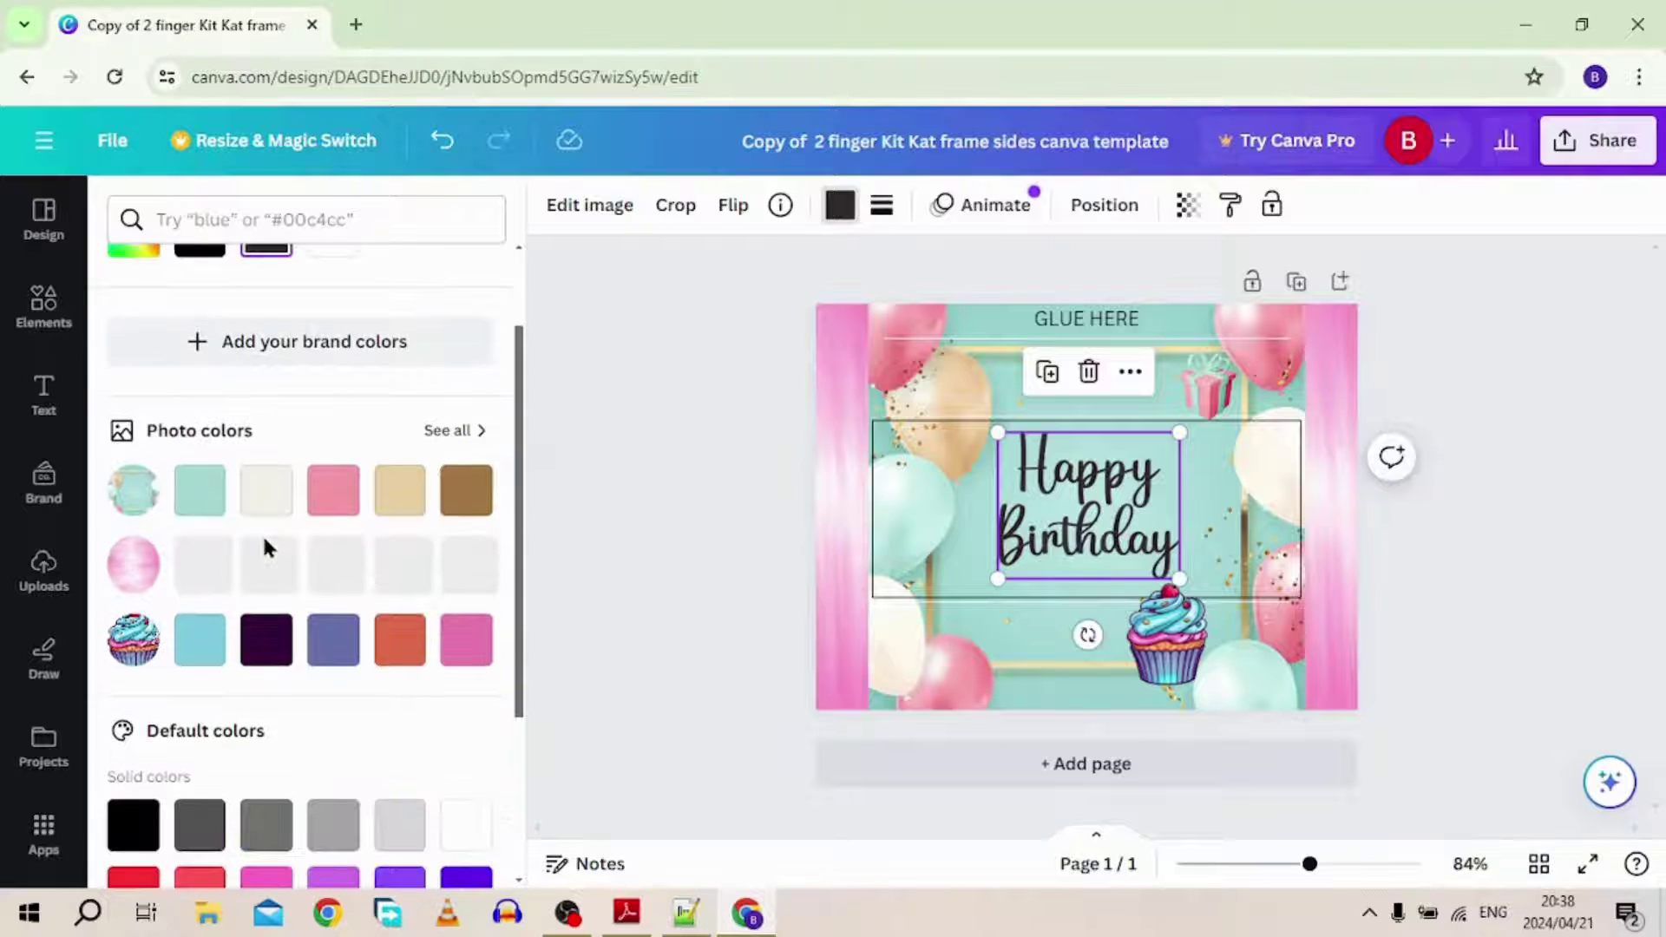
click(199, 489)
click(333, 488)
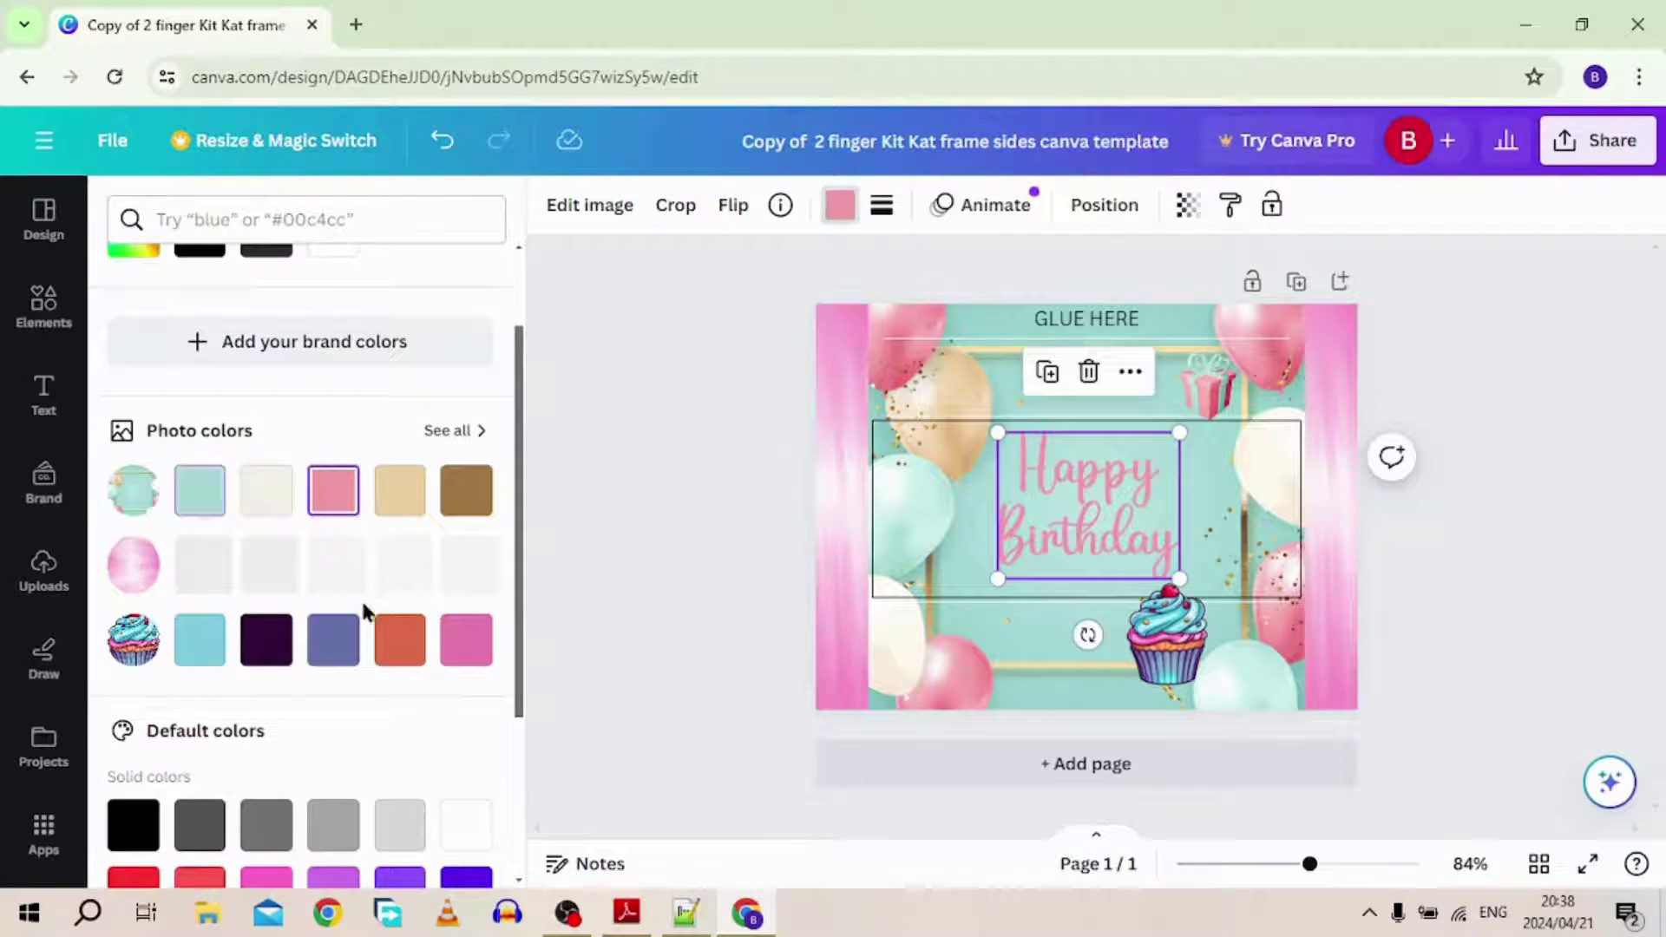
click(335, 643)
click(451, 653)
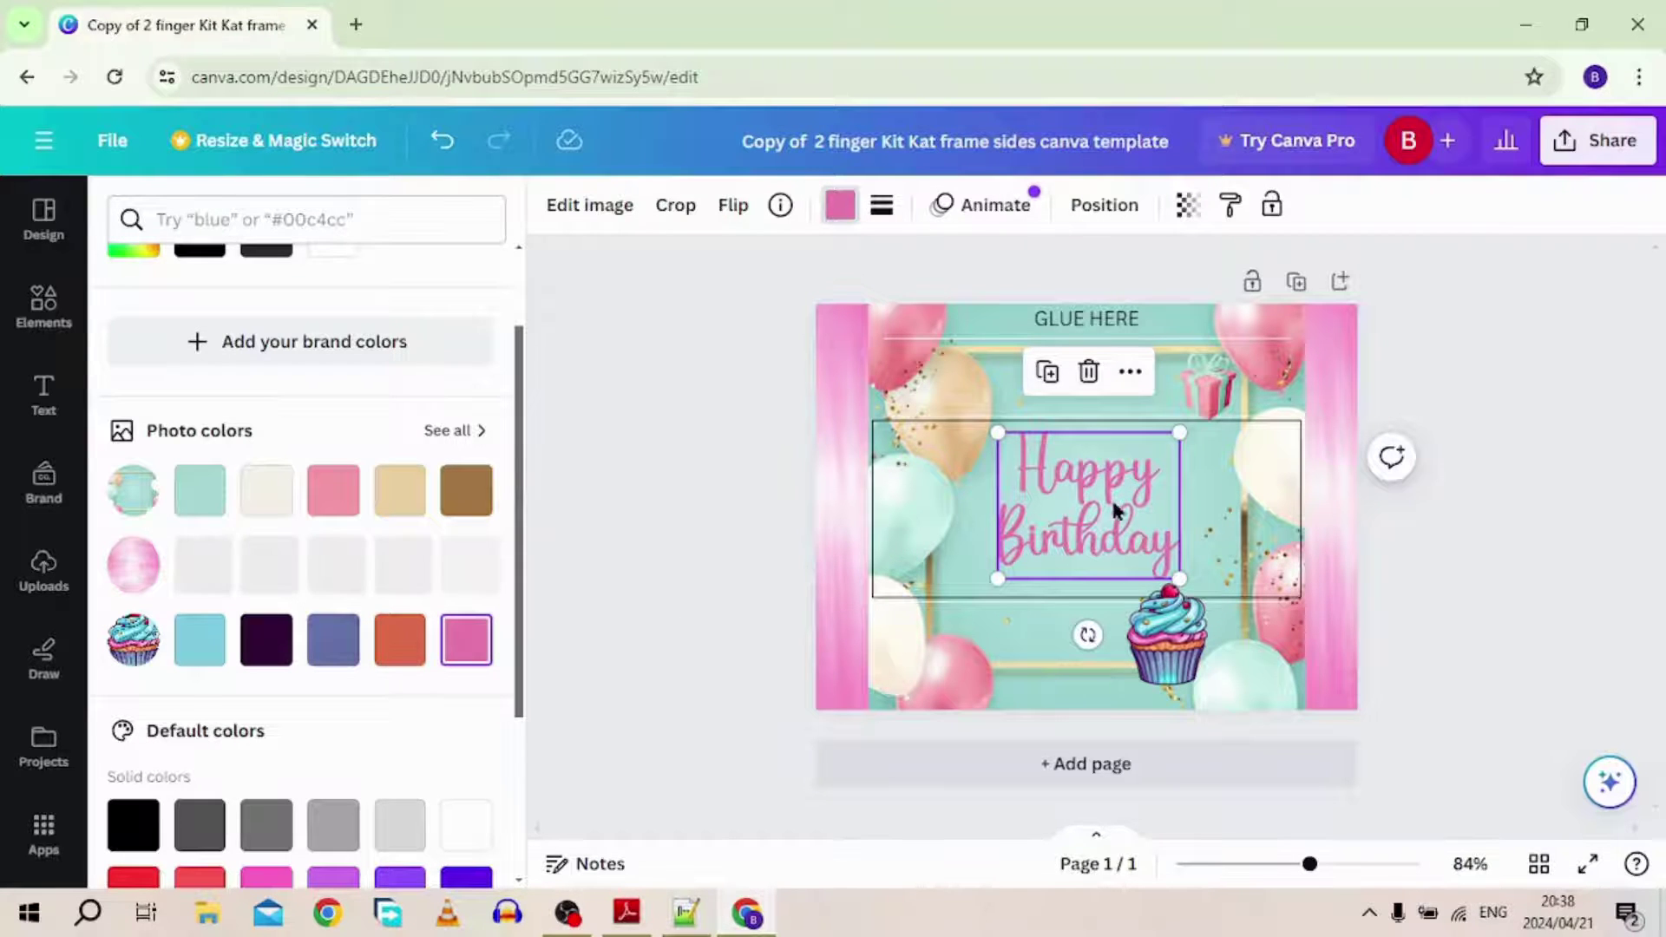
- Align the Happy Birthday graphic to the middle and center of the page
click(1100, 209)
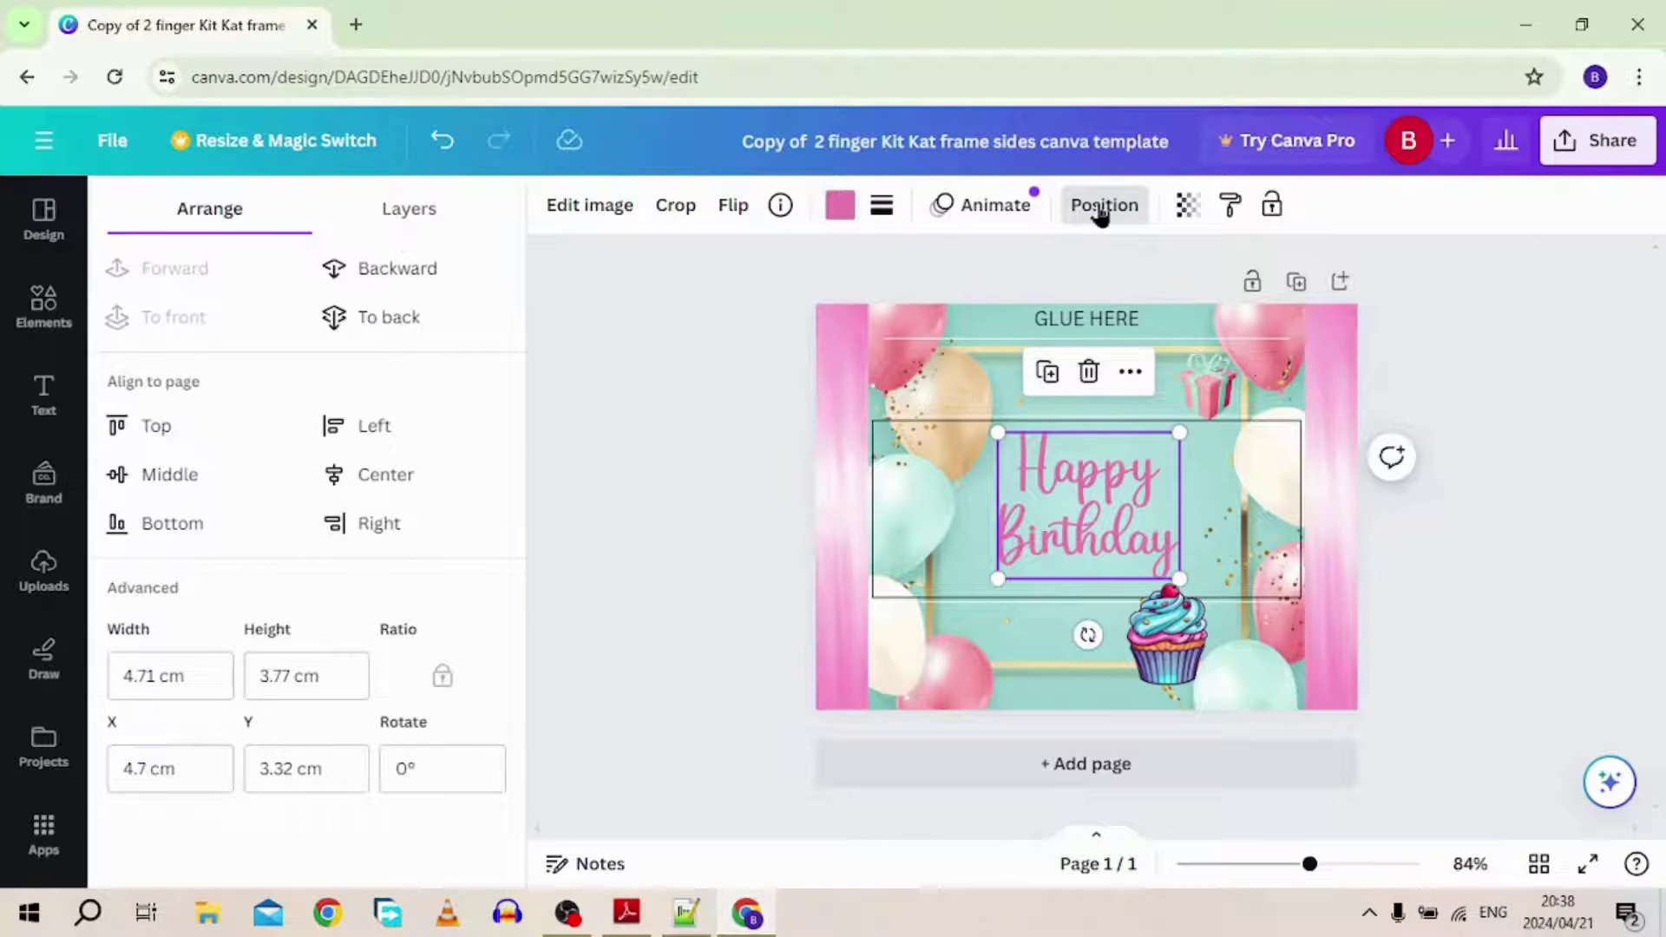
click(171, 475)
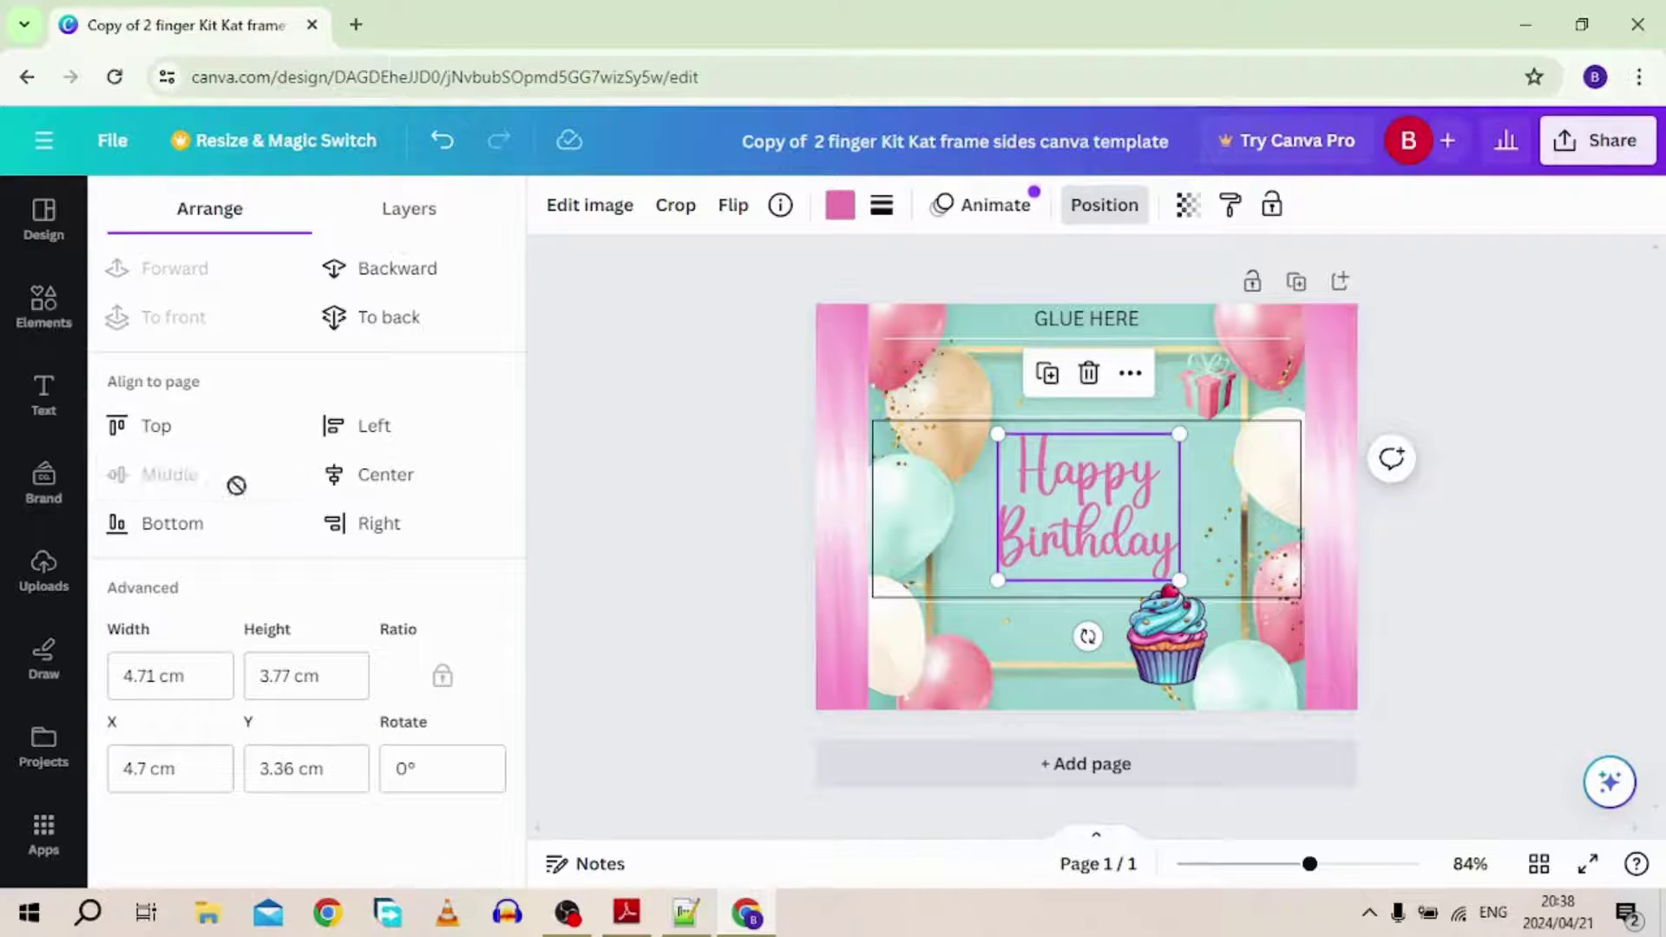
click(386, 477)
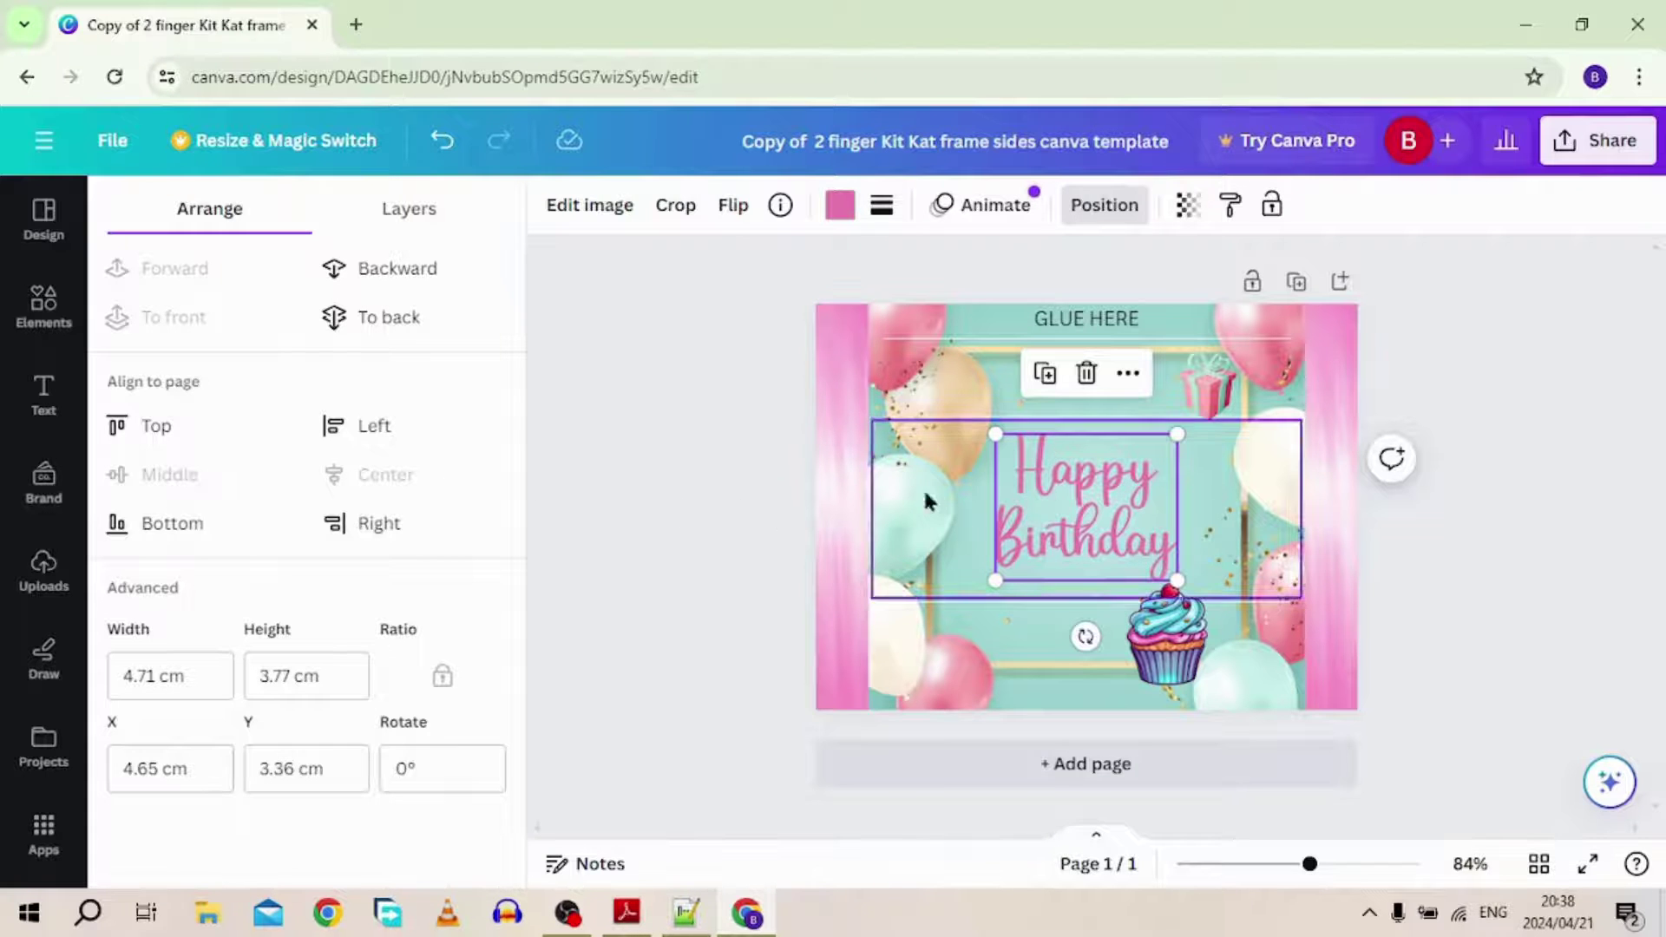
click(669, 512)
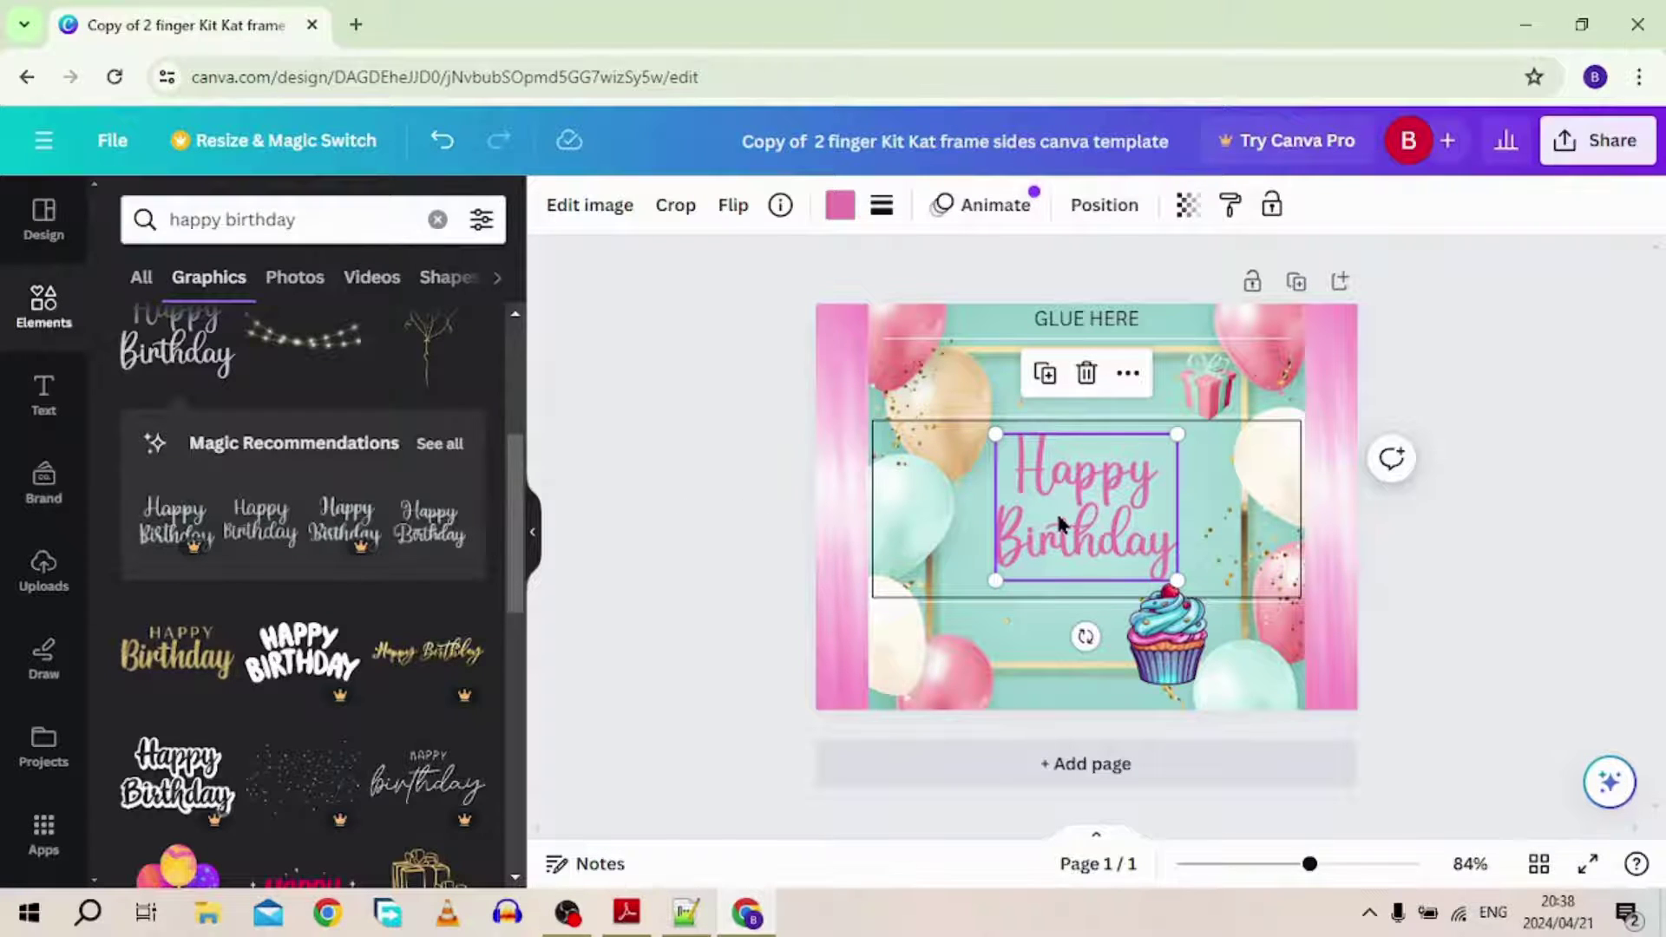
- Align the Happy Birthday graphic and the central outline to each other's middle
click(962, 424)
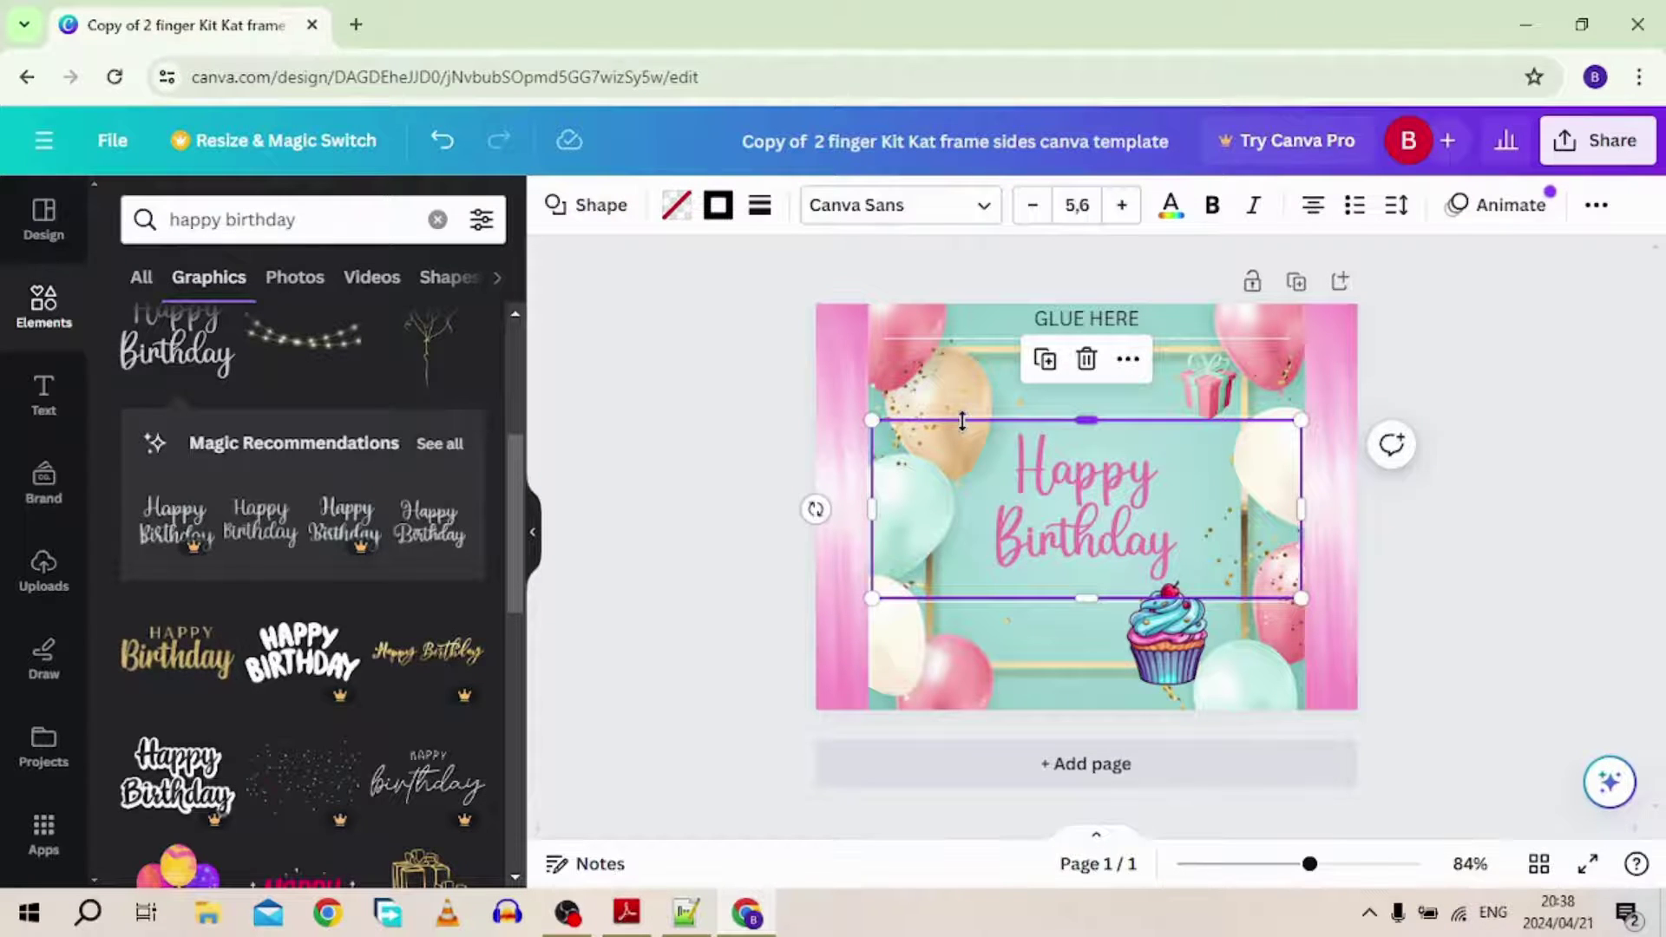
right_click(1065, 530)
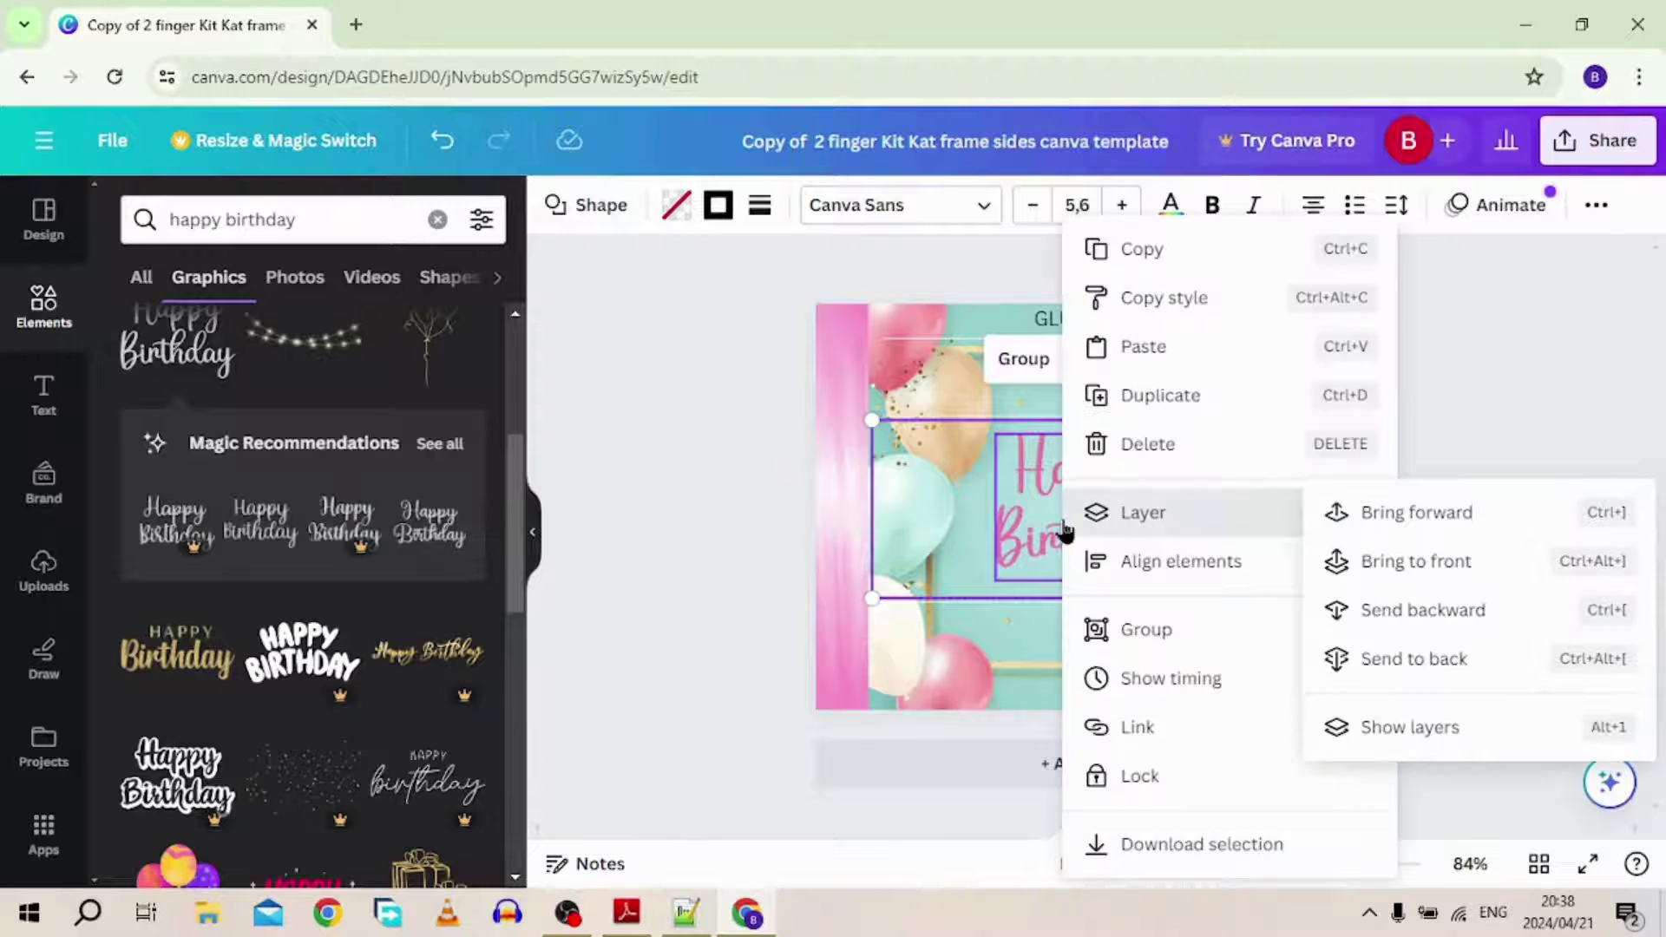
mouse_move(1161, 569)
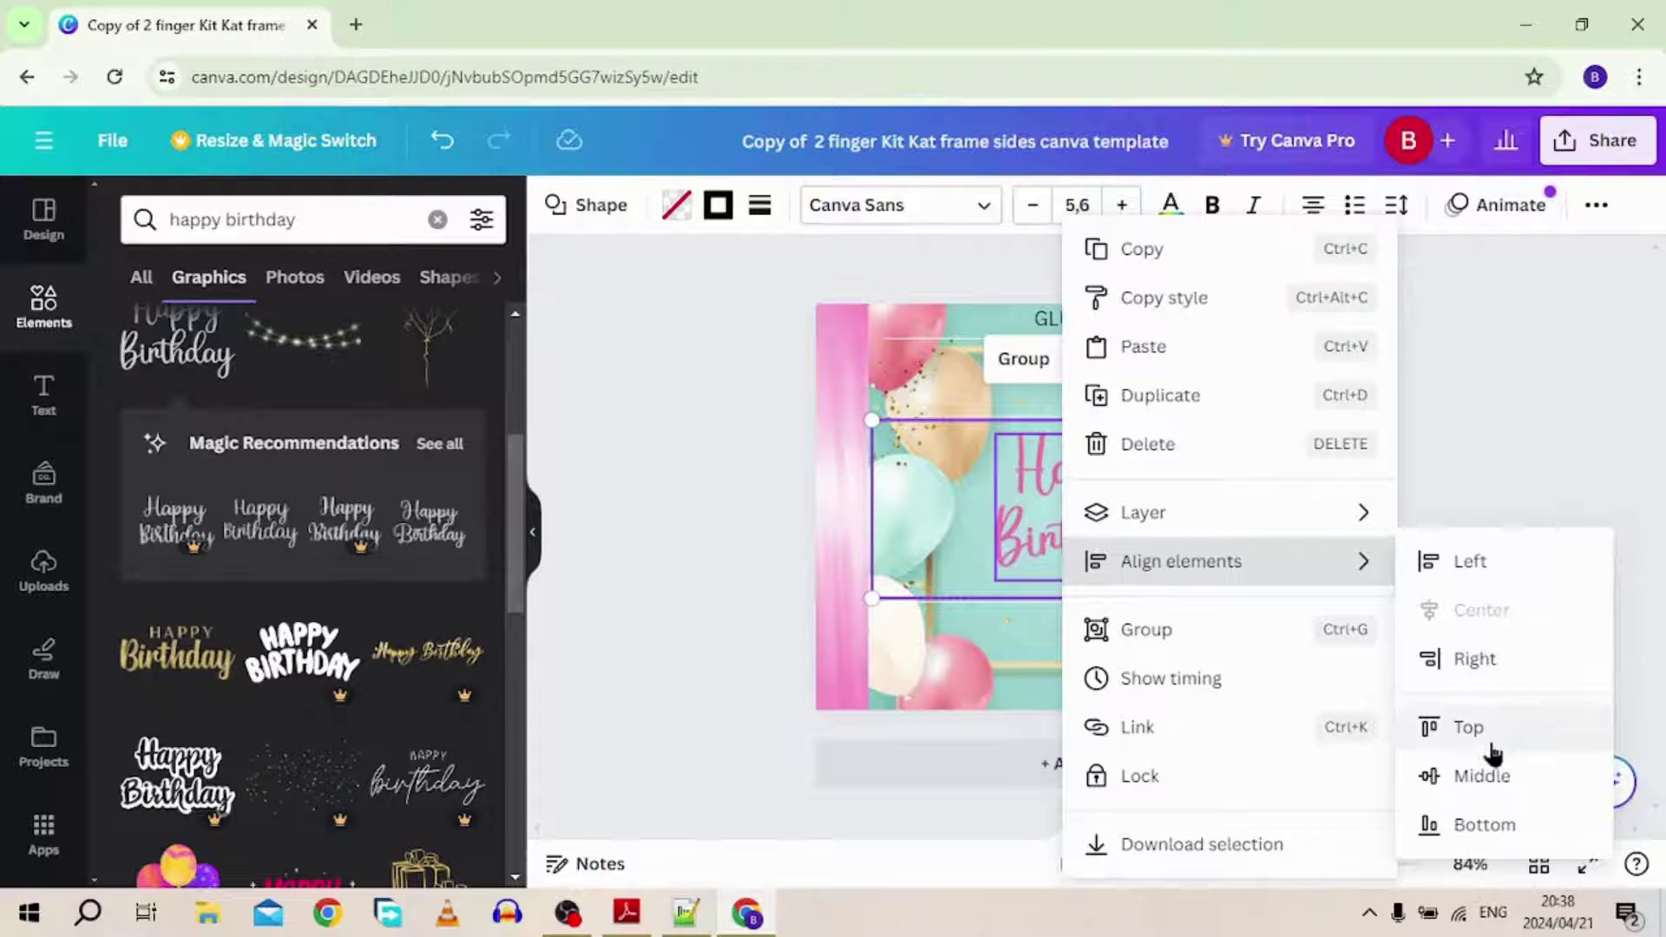
click(1484, 776)
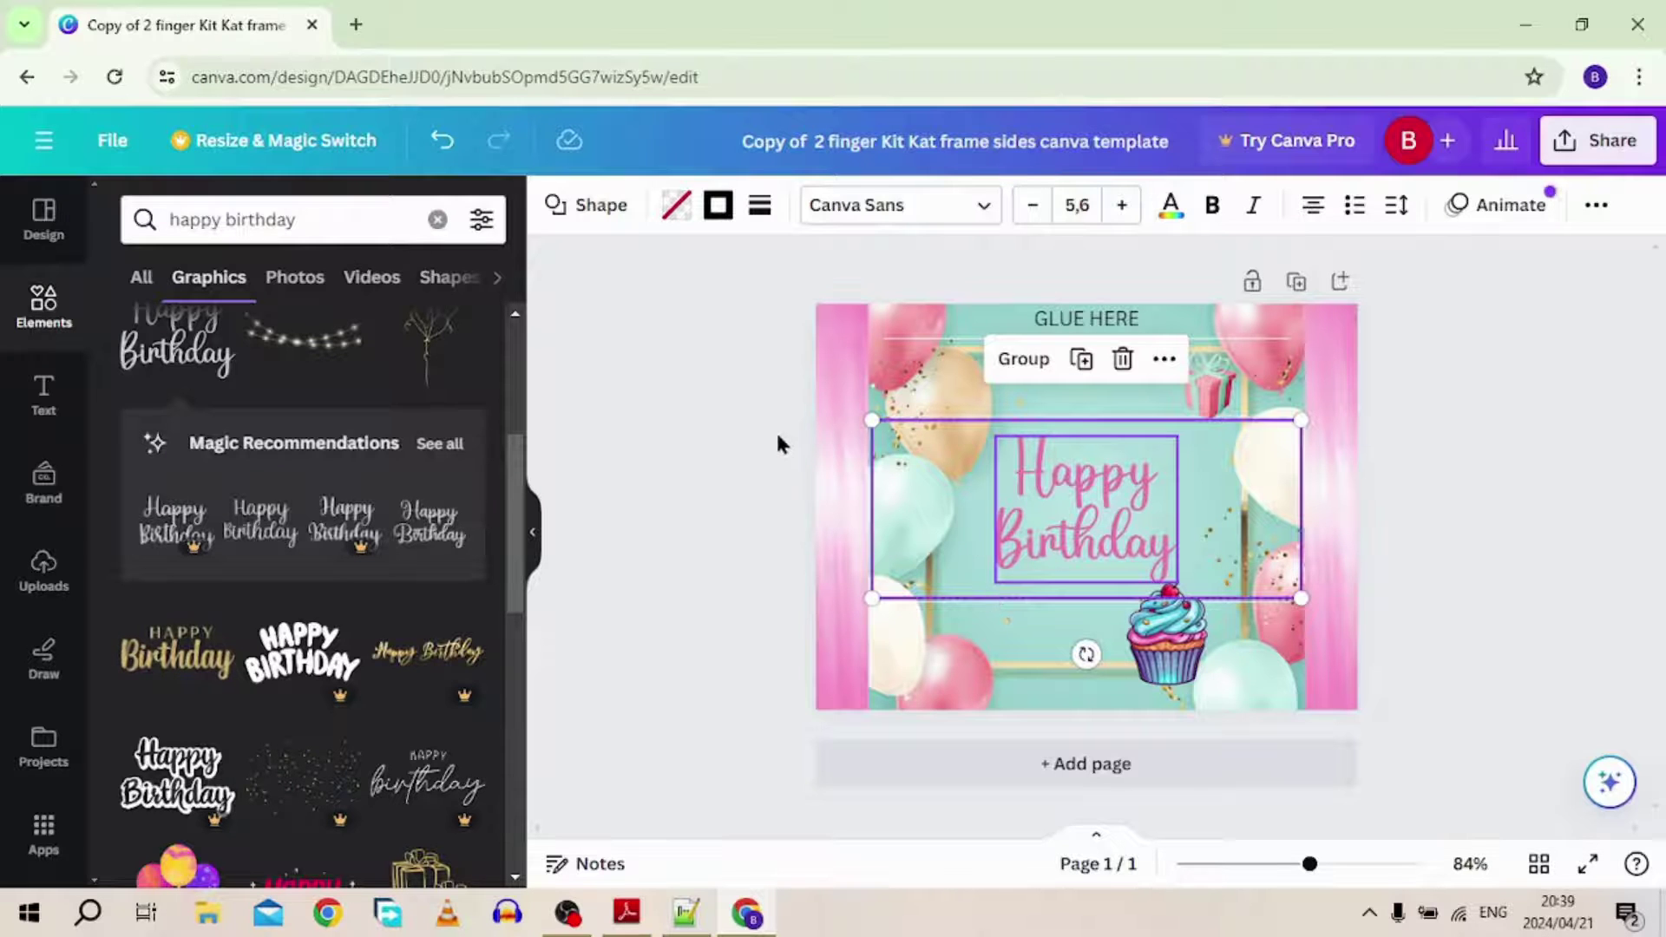
click(719, 450)
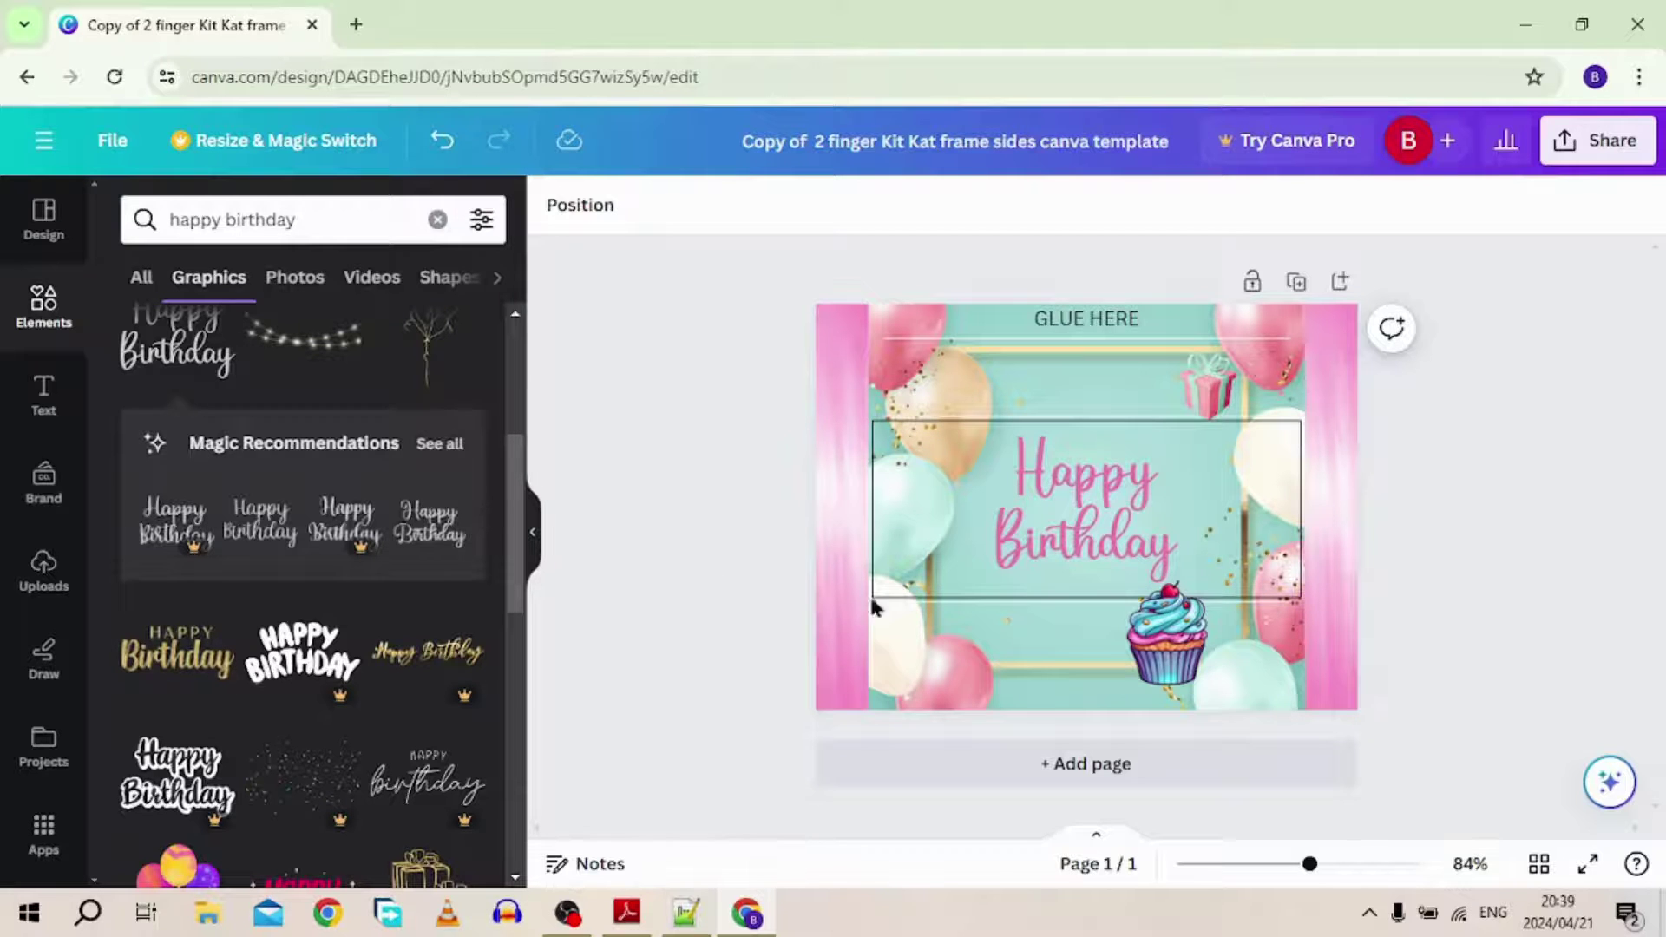
- Shrink the cupcake and move it inside the central outline, just beside the word Happy
click(1196, 676)
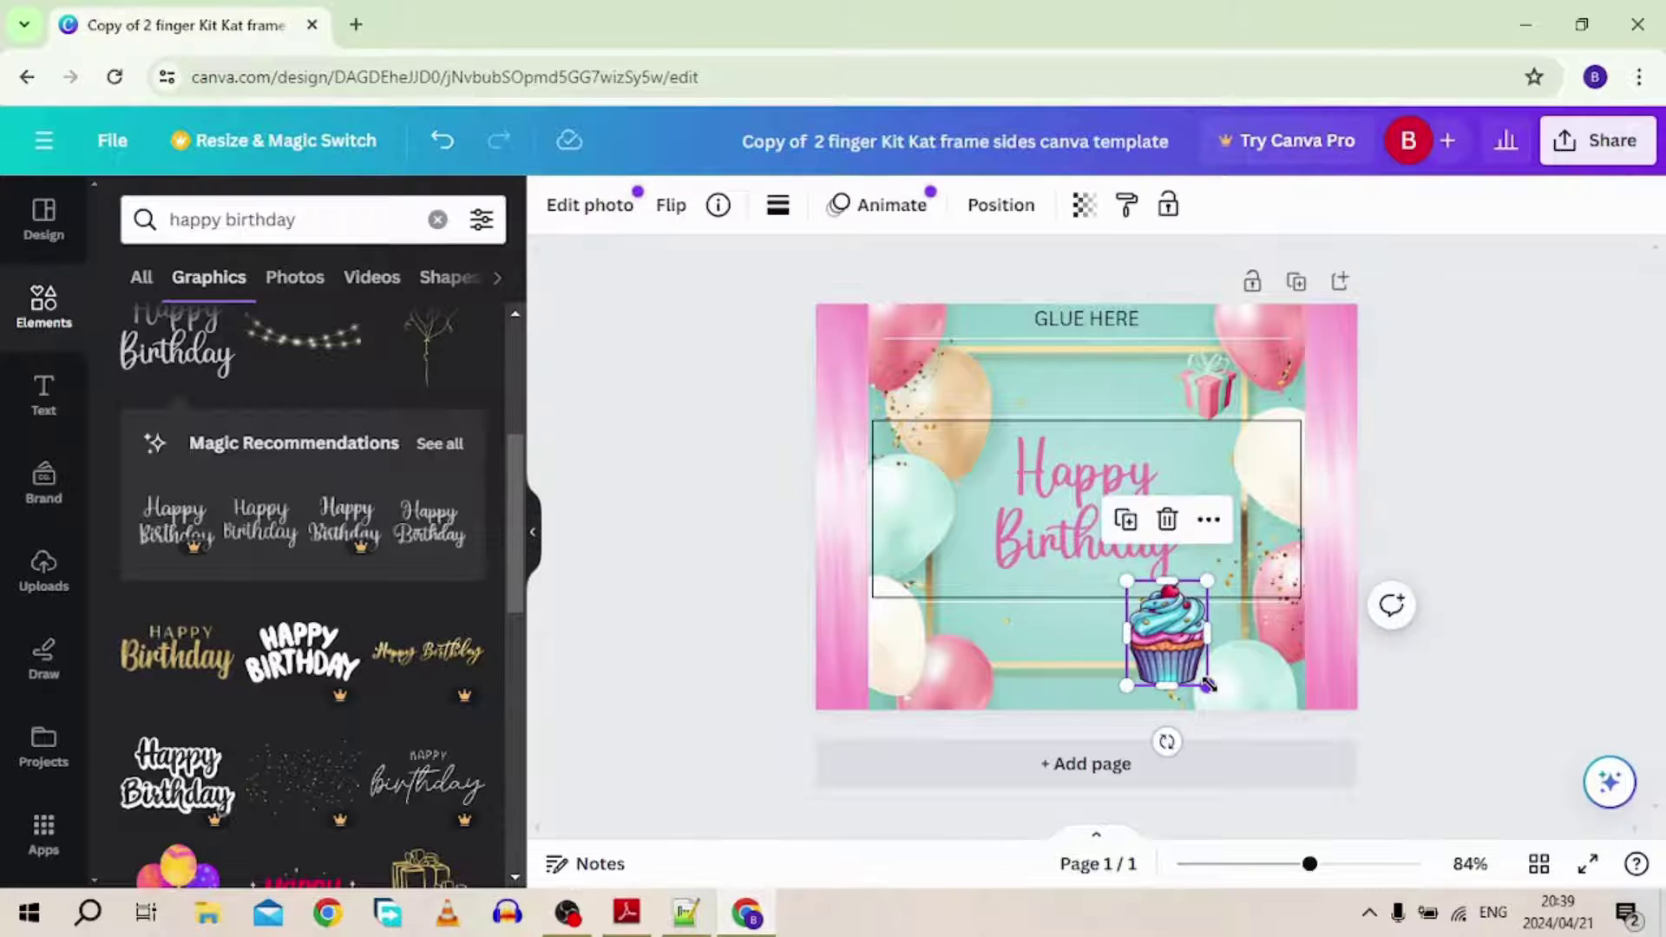
drag(1208, 685, 1229, 507)
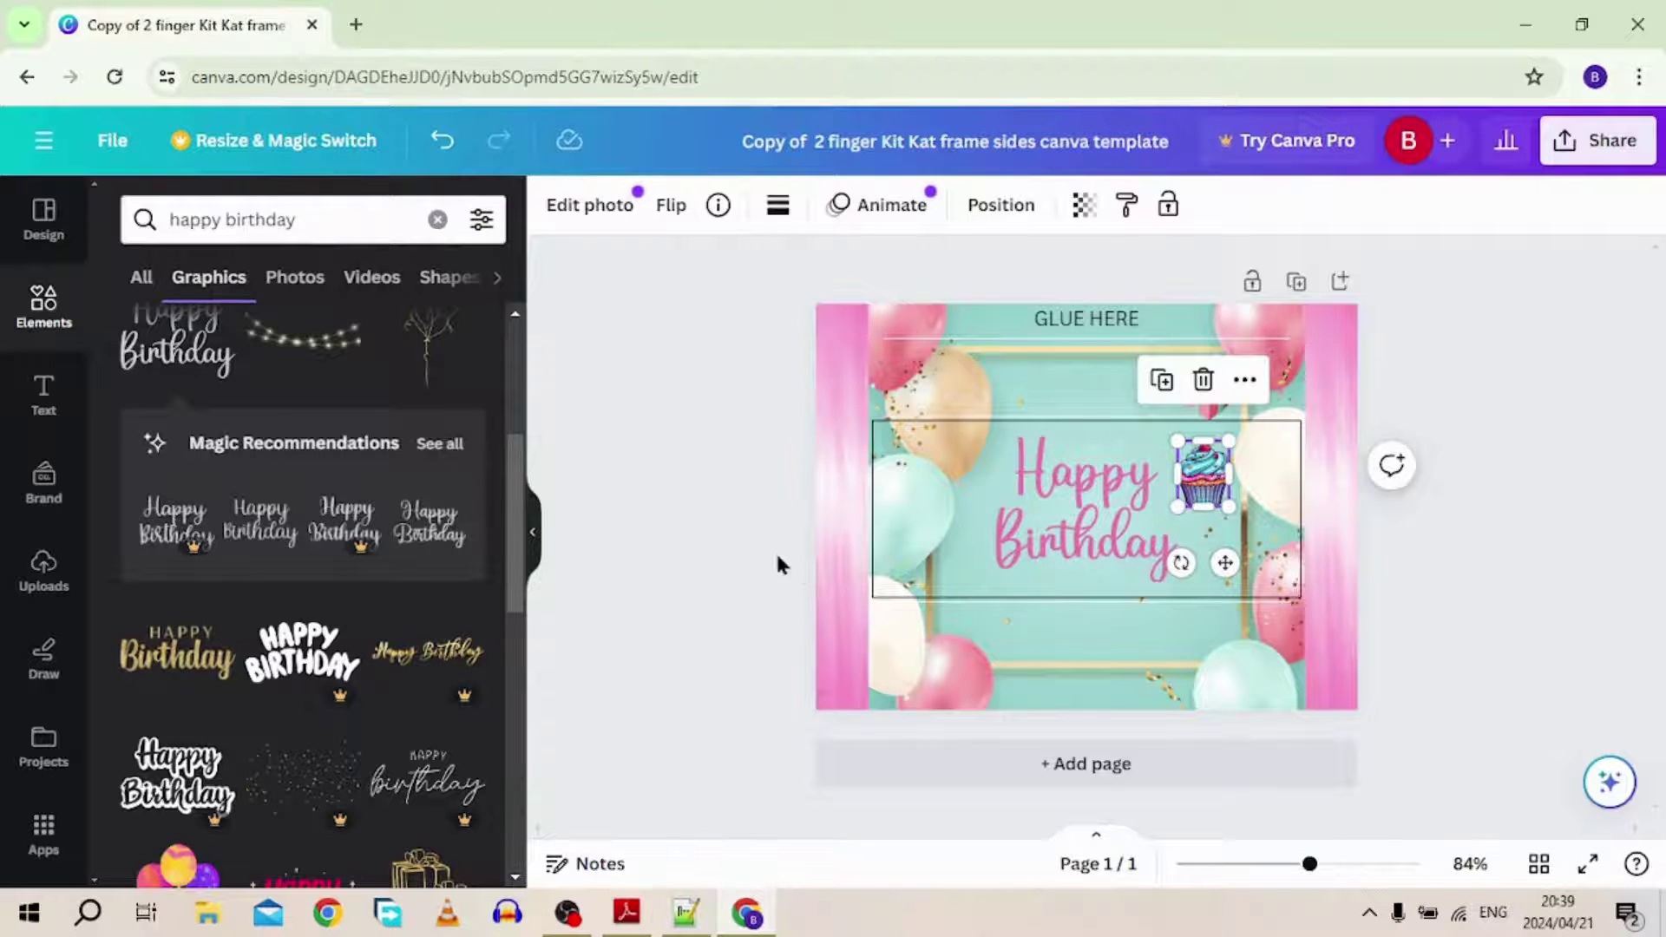
- Search the graphics for "happy birthday elements" and browse the results for another decoration
click(312, 221)
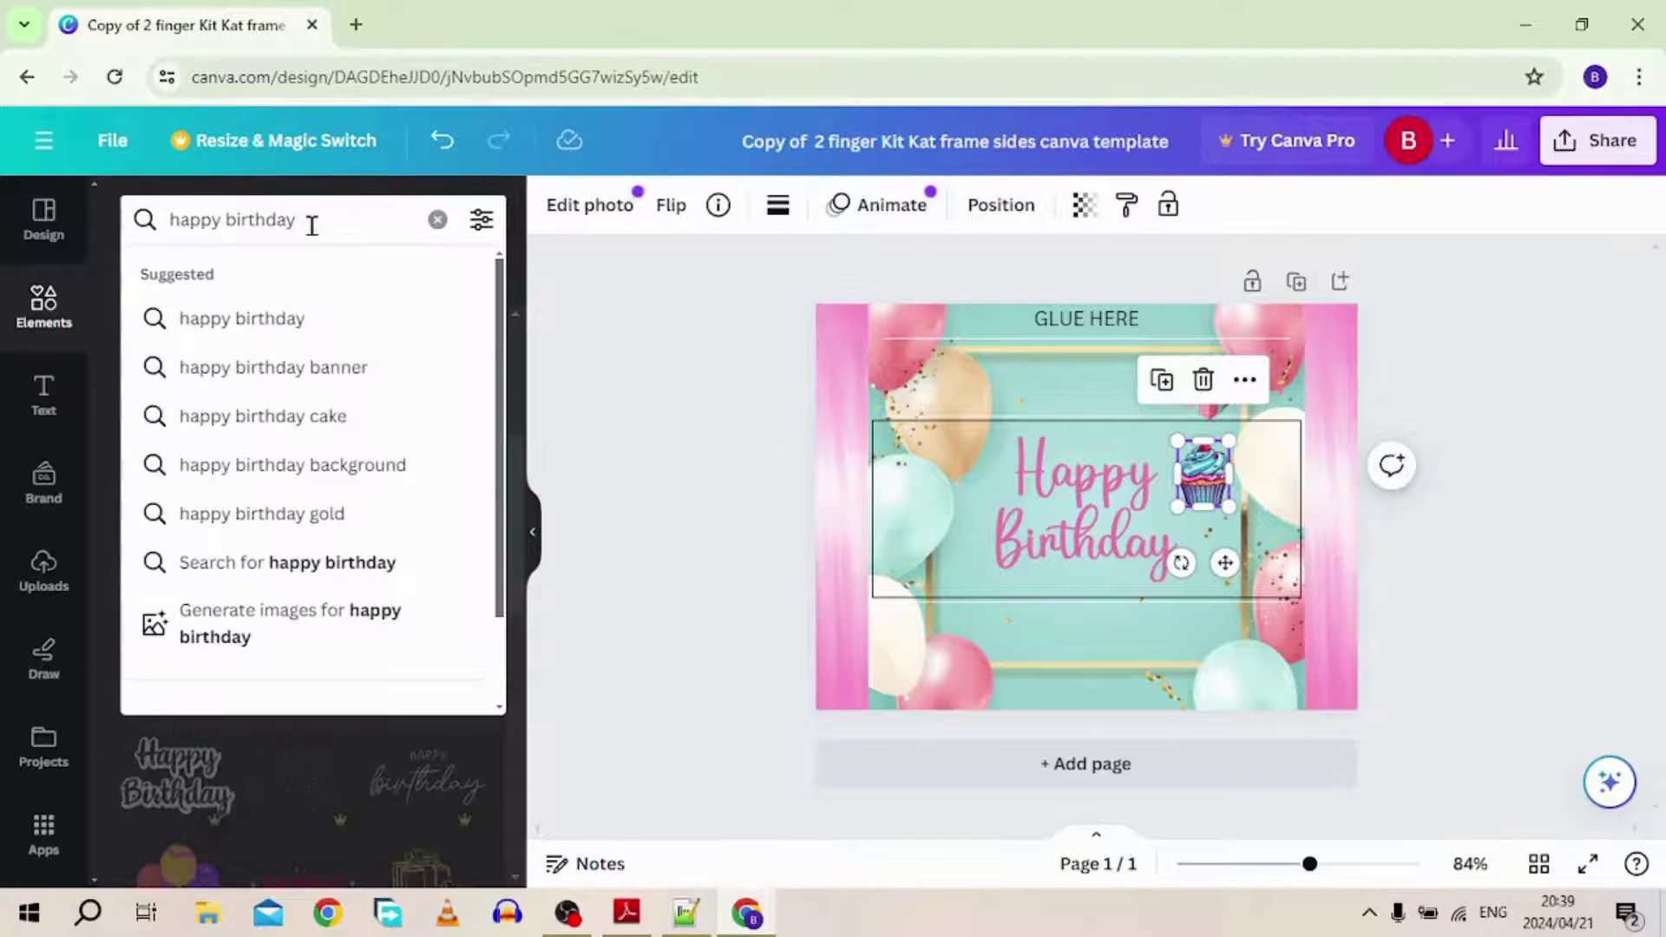
text(elements)
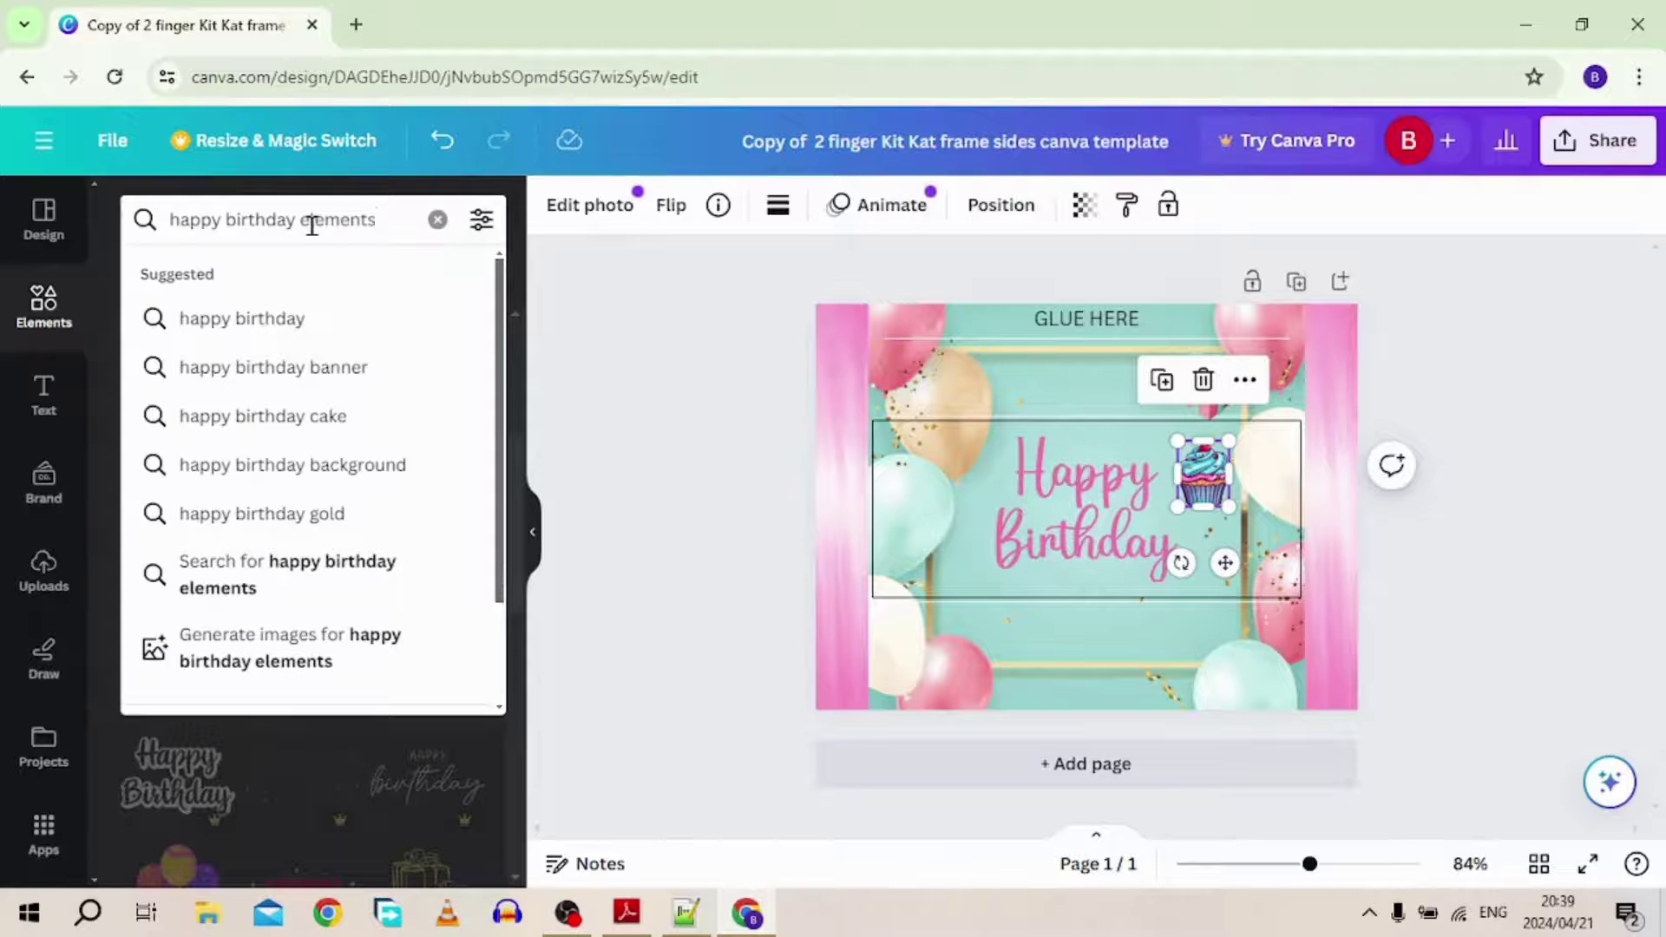
key(Return)
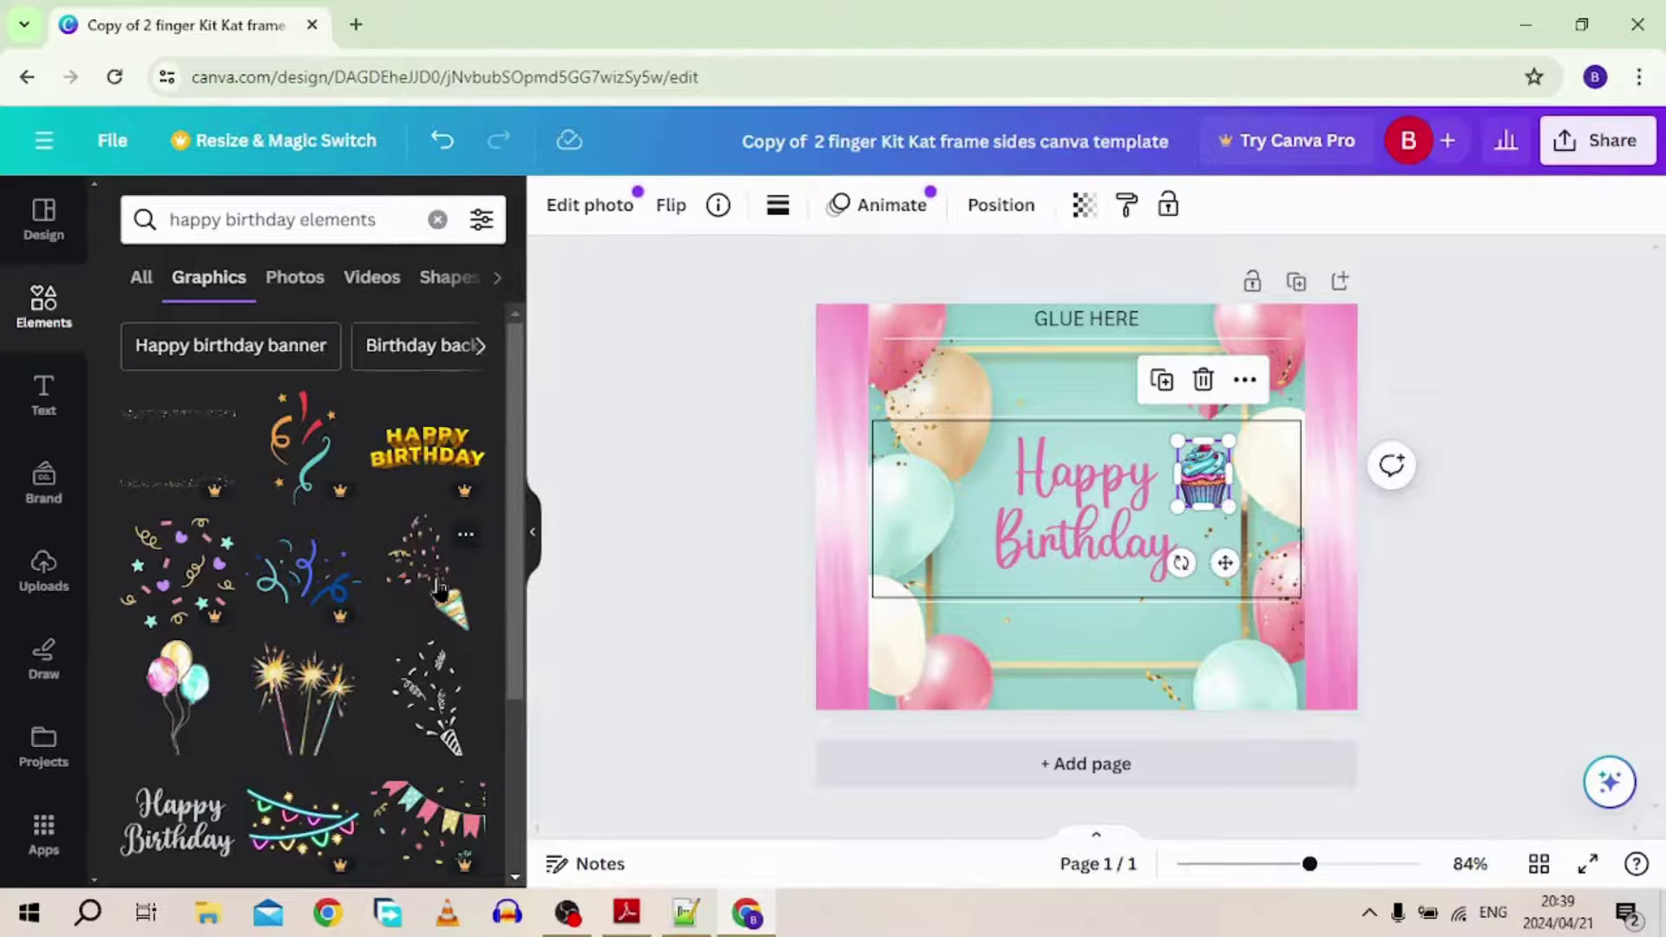
scroll(440, 590, down, 3)
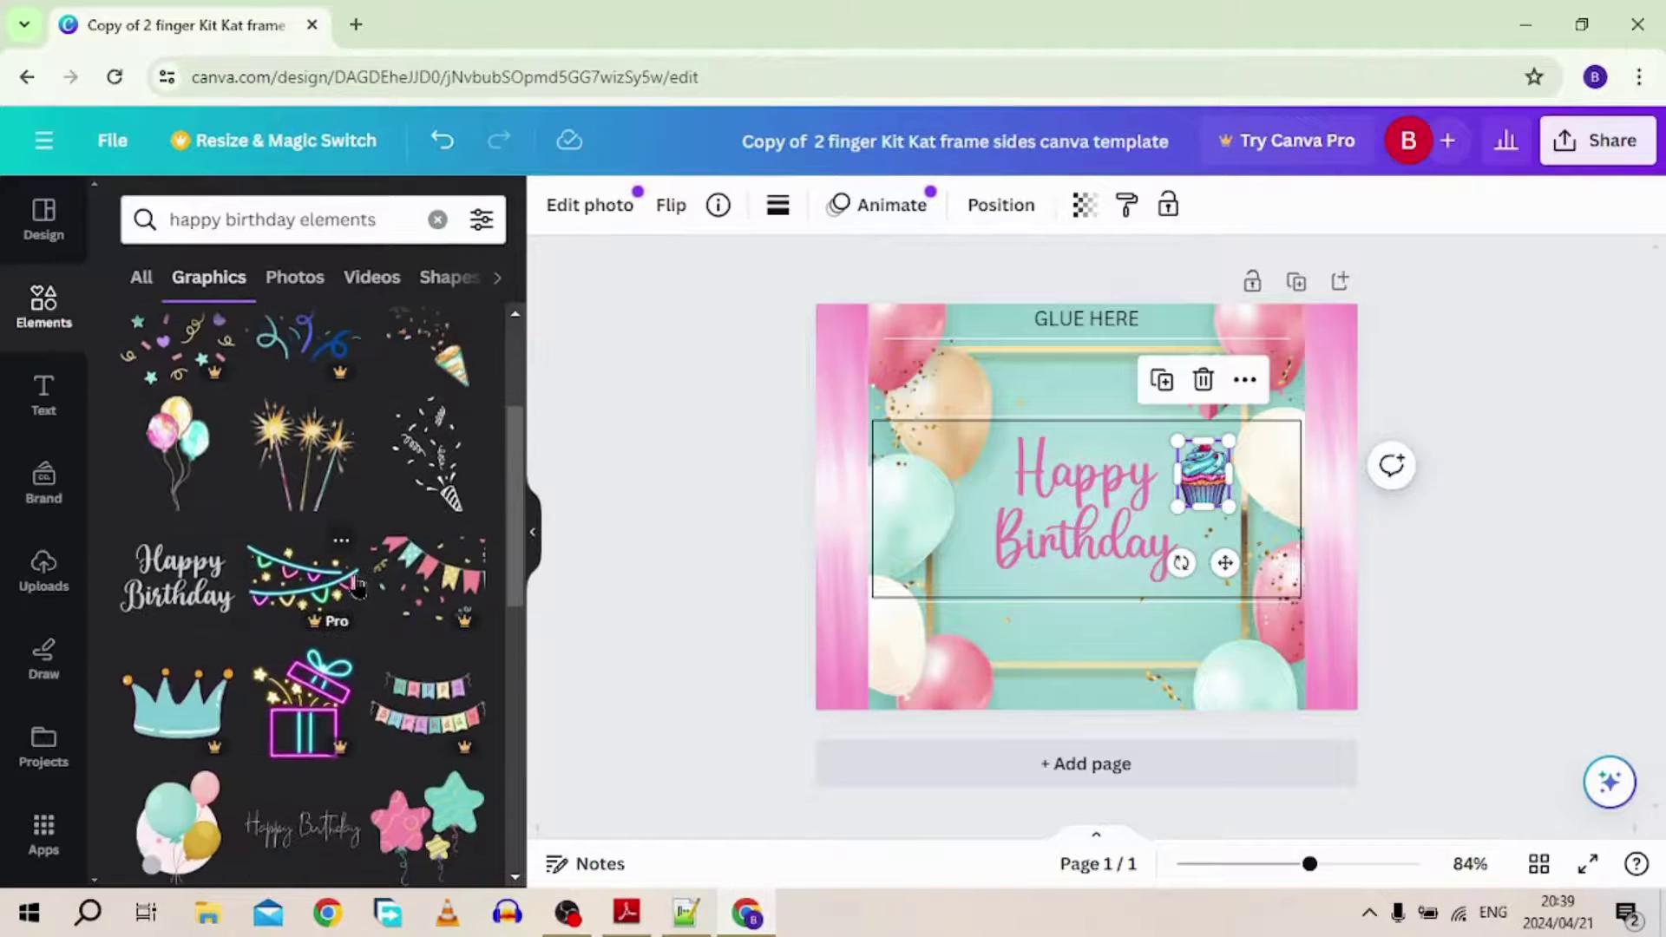
scroll(357, 588, down, 2)
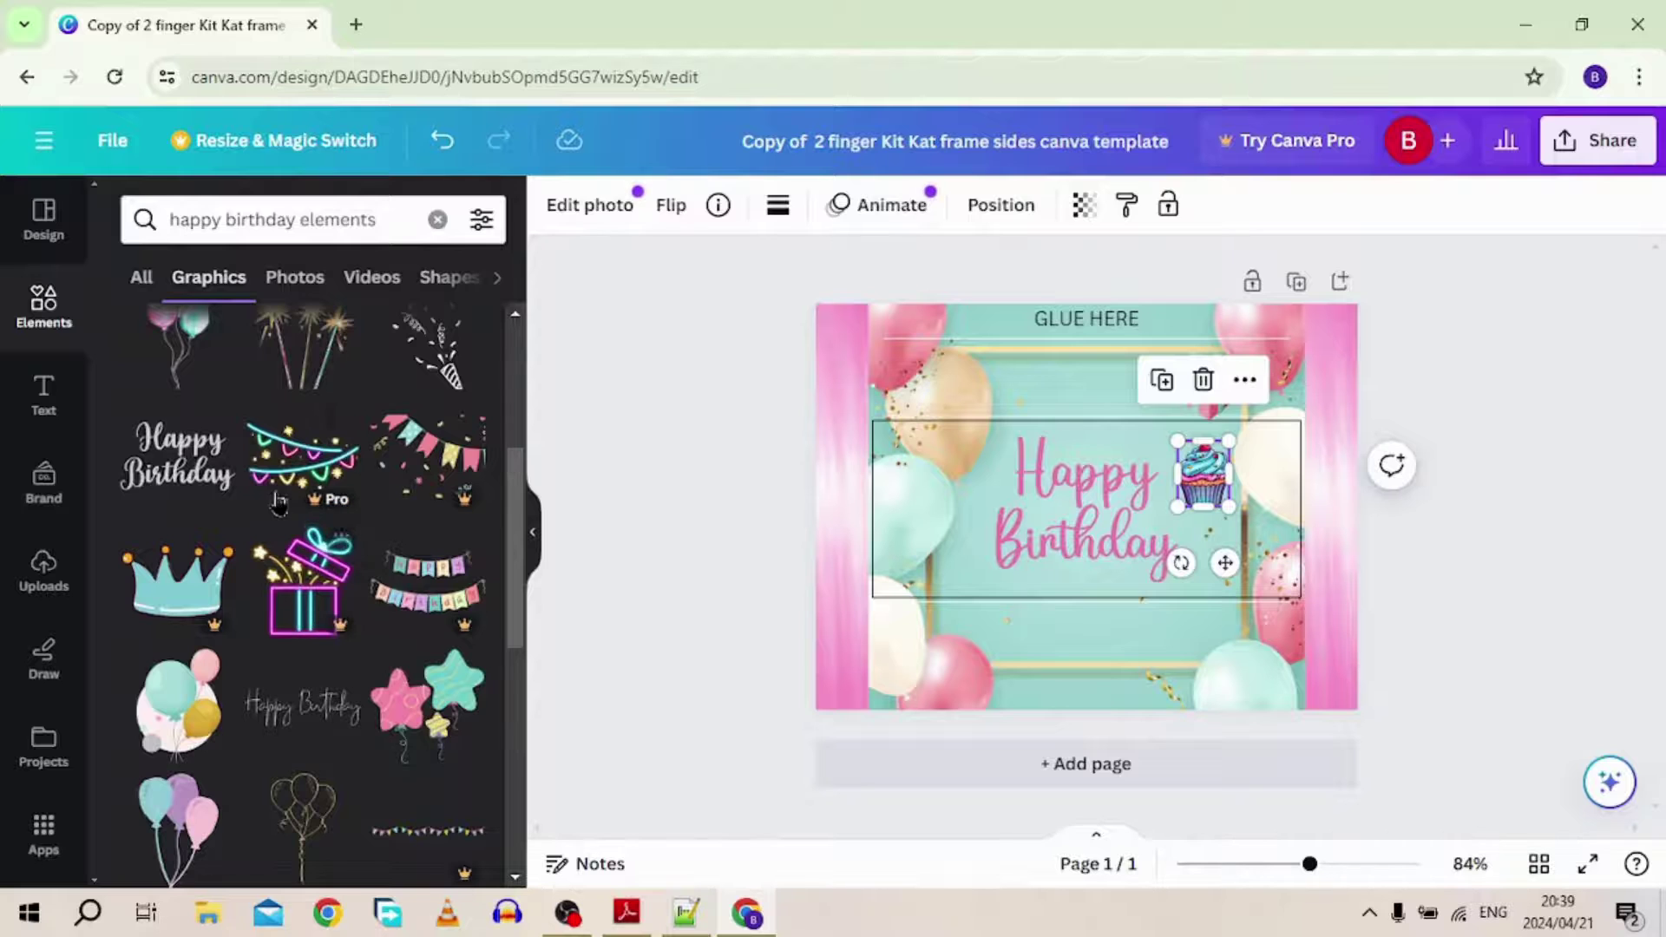
scroll(273, 501, up, 4)
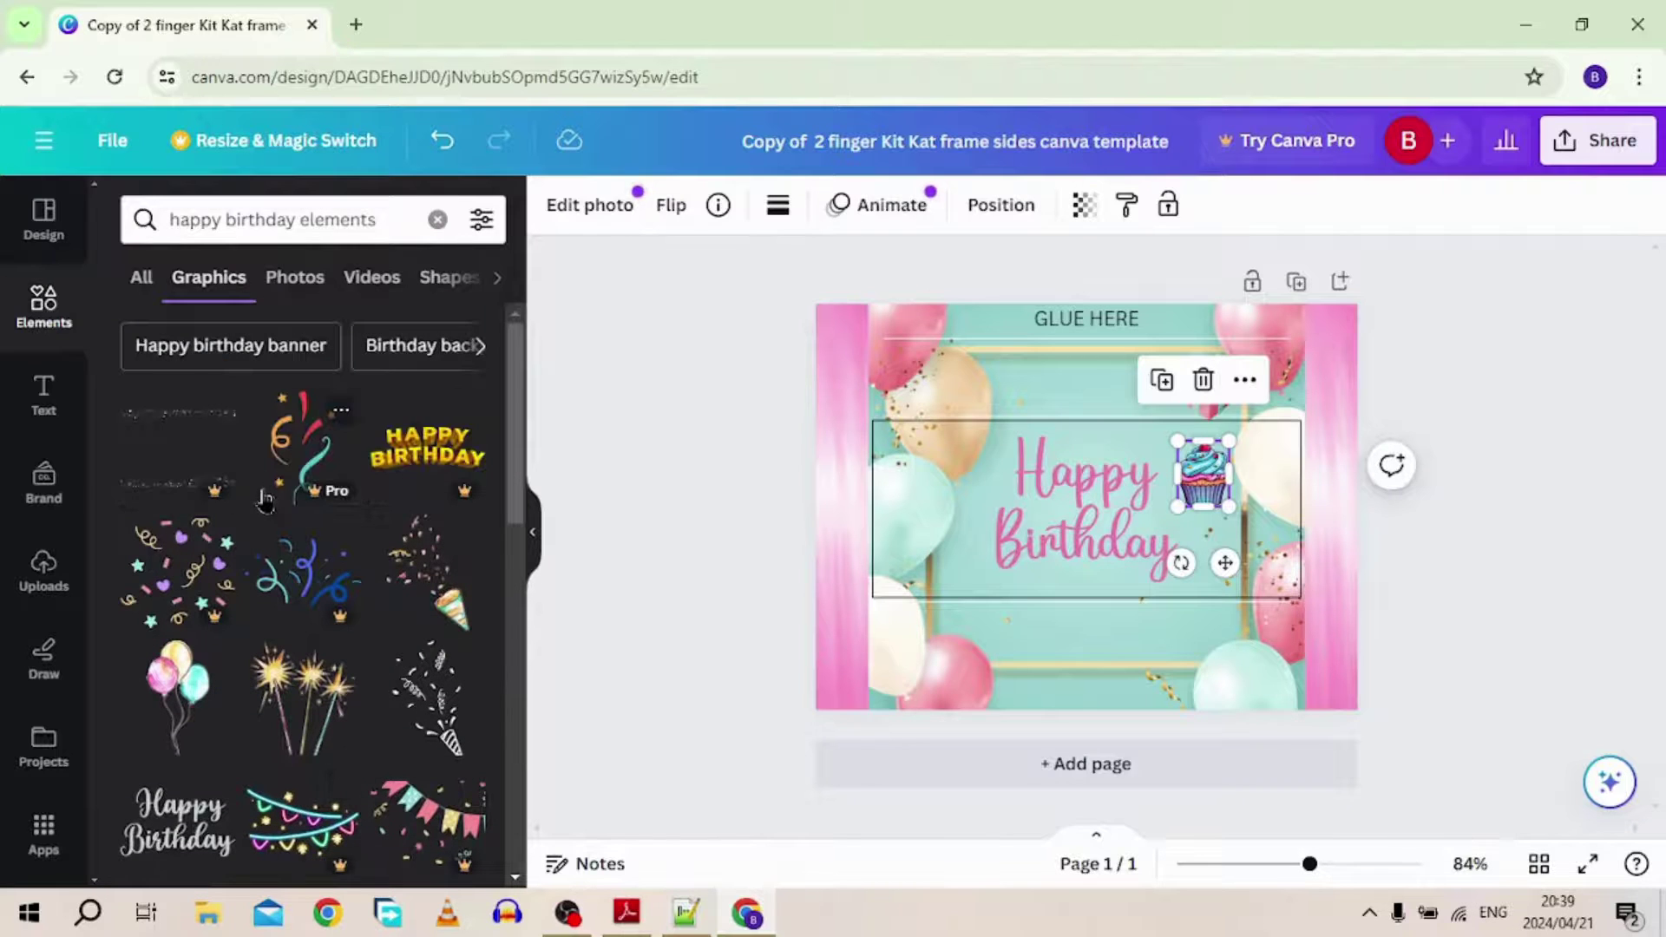
scroll(187, 608, down, 3)
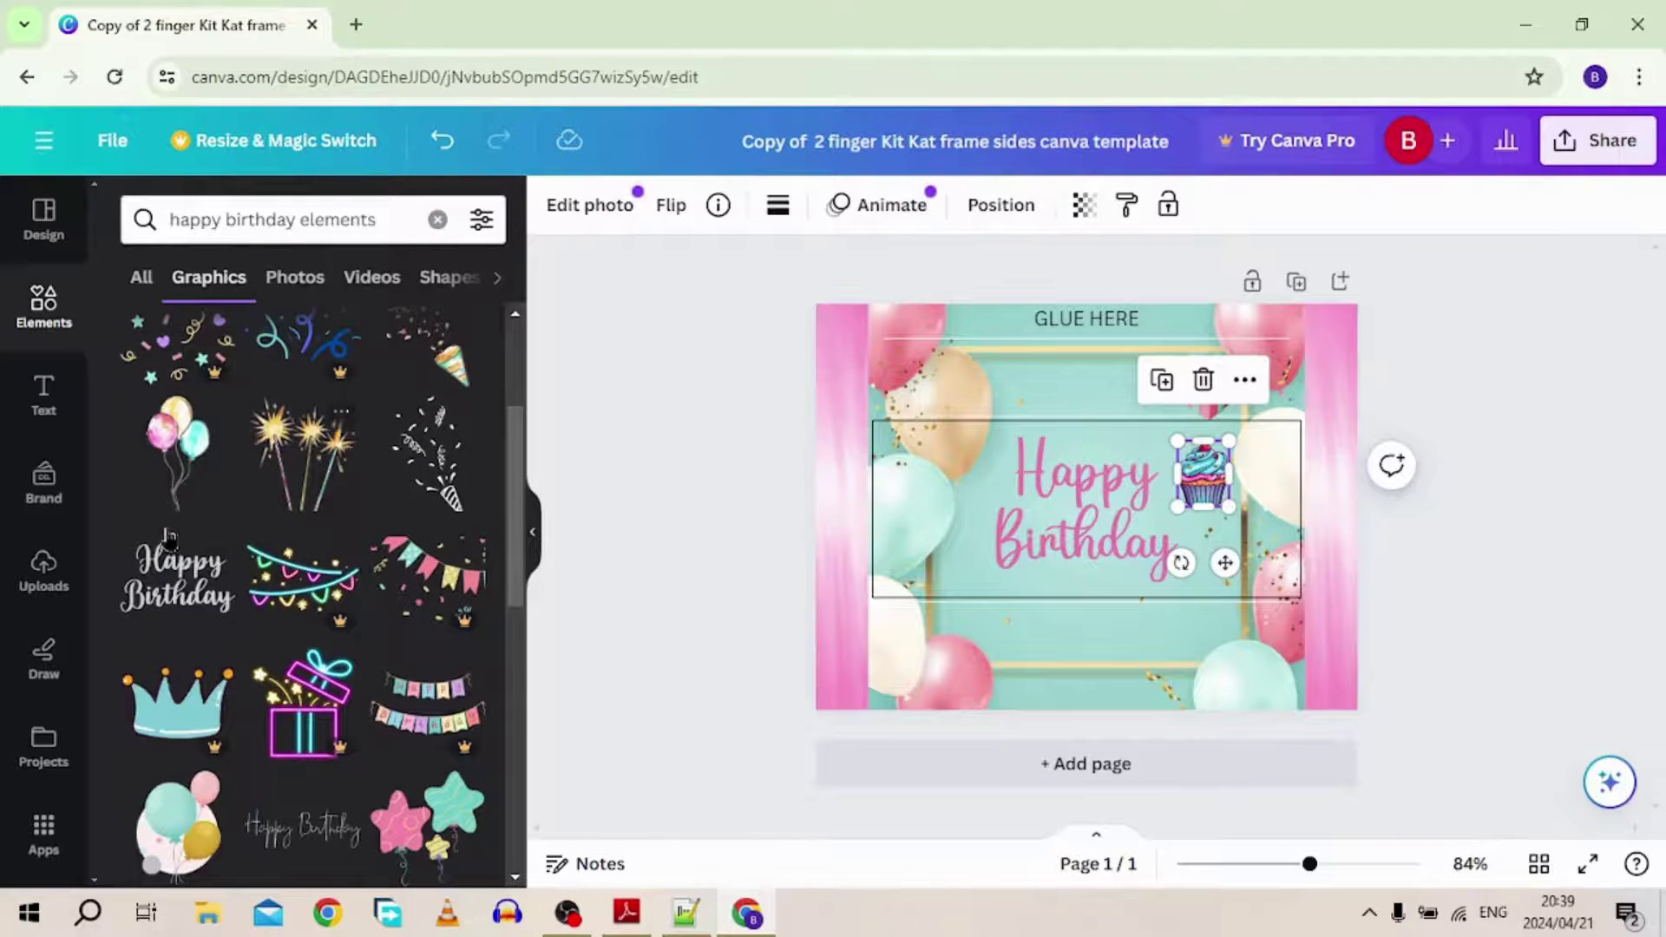
scroll(200, 562, down, 3)
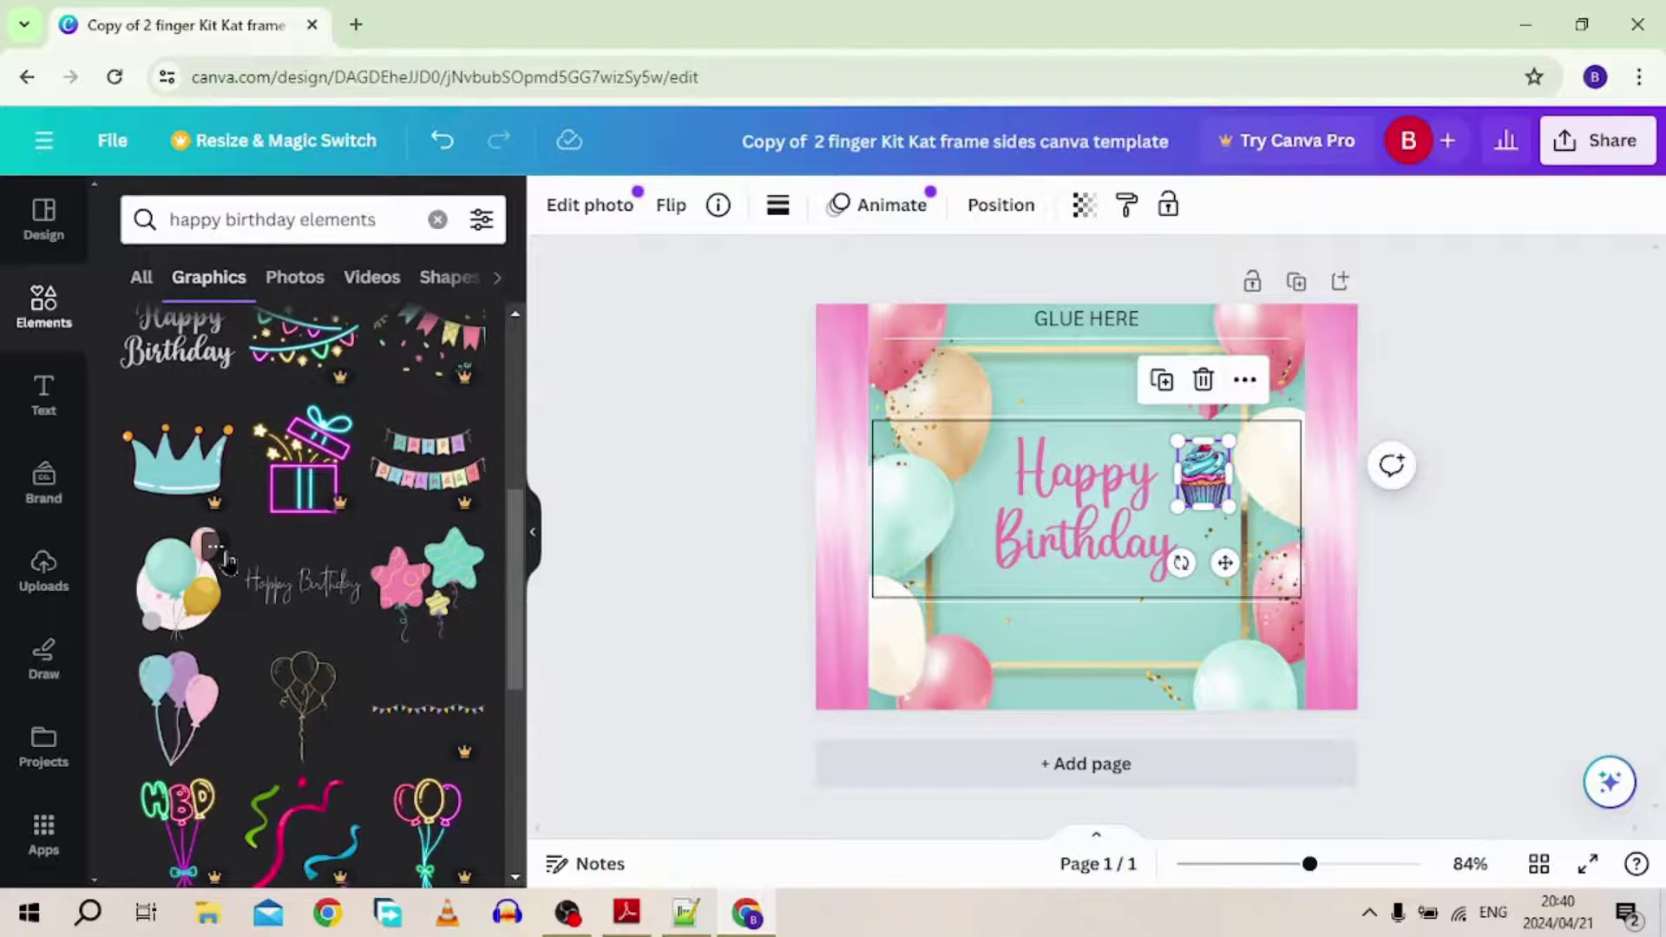
scroll(282, 555, down, 2)
scroll(287, 556, down, 5)
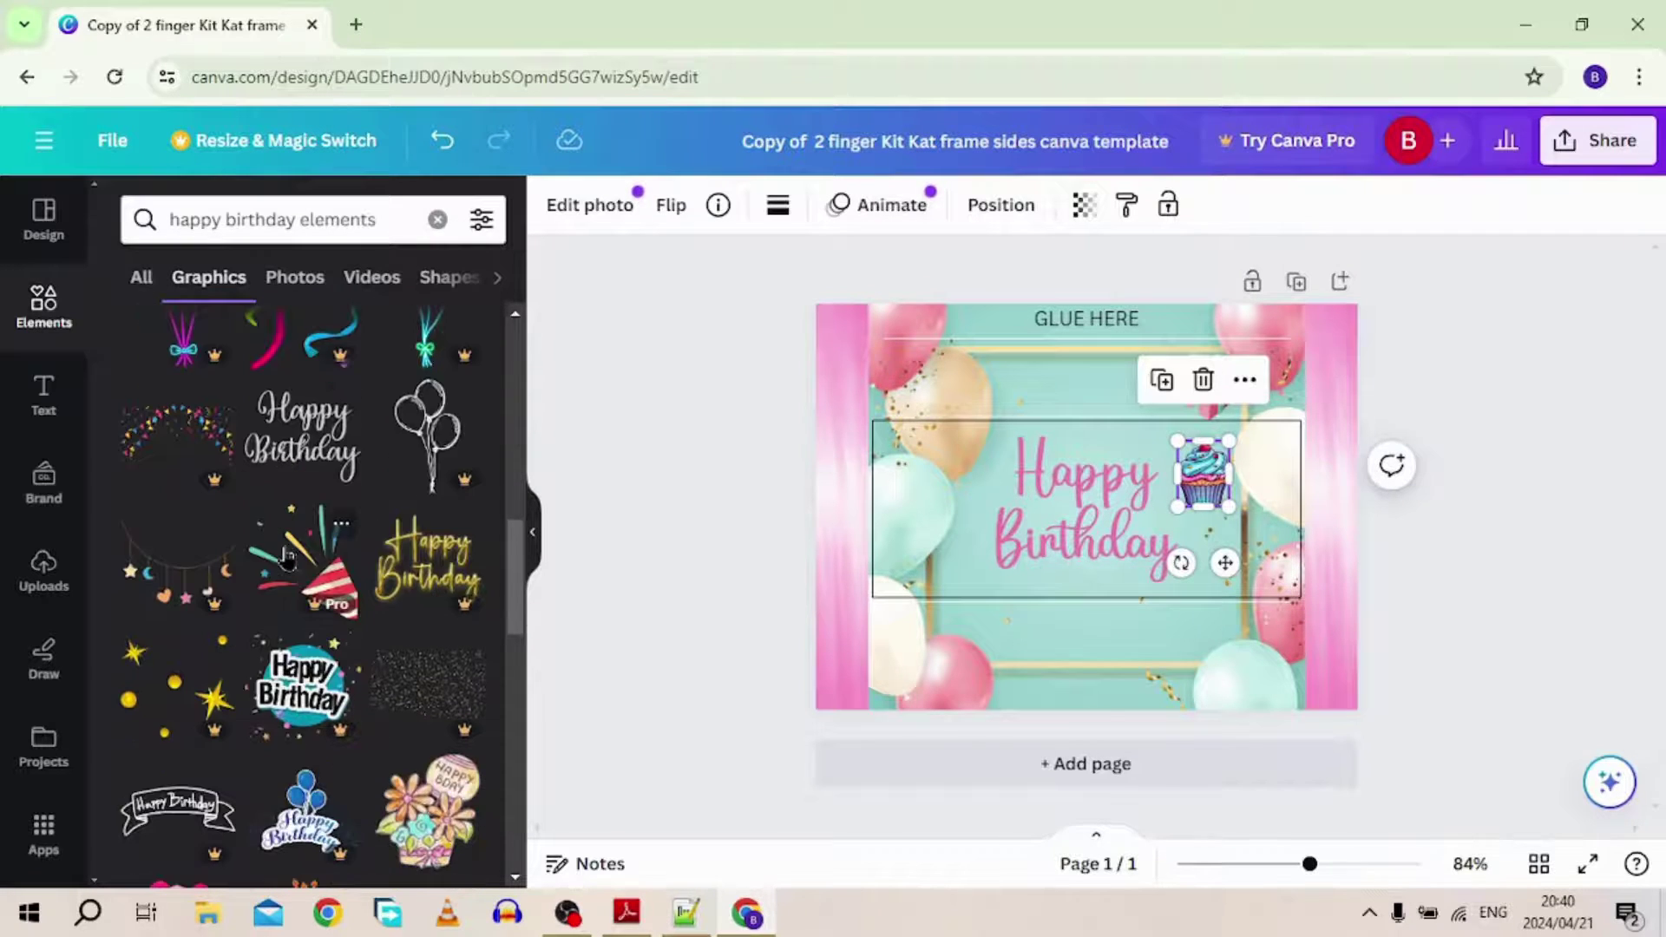
scroll(286, 555, down, 3)
scroll(286, 560, down, 10)
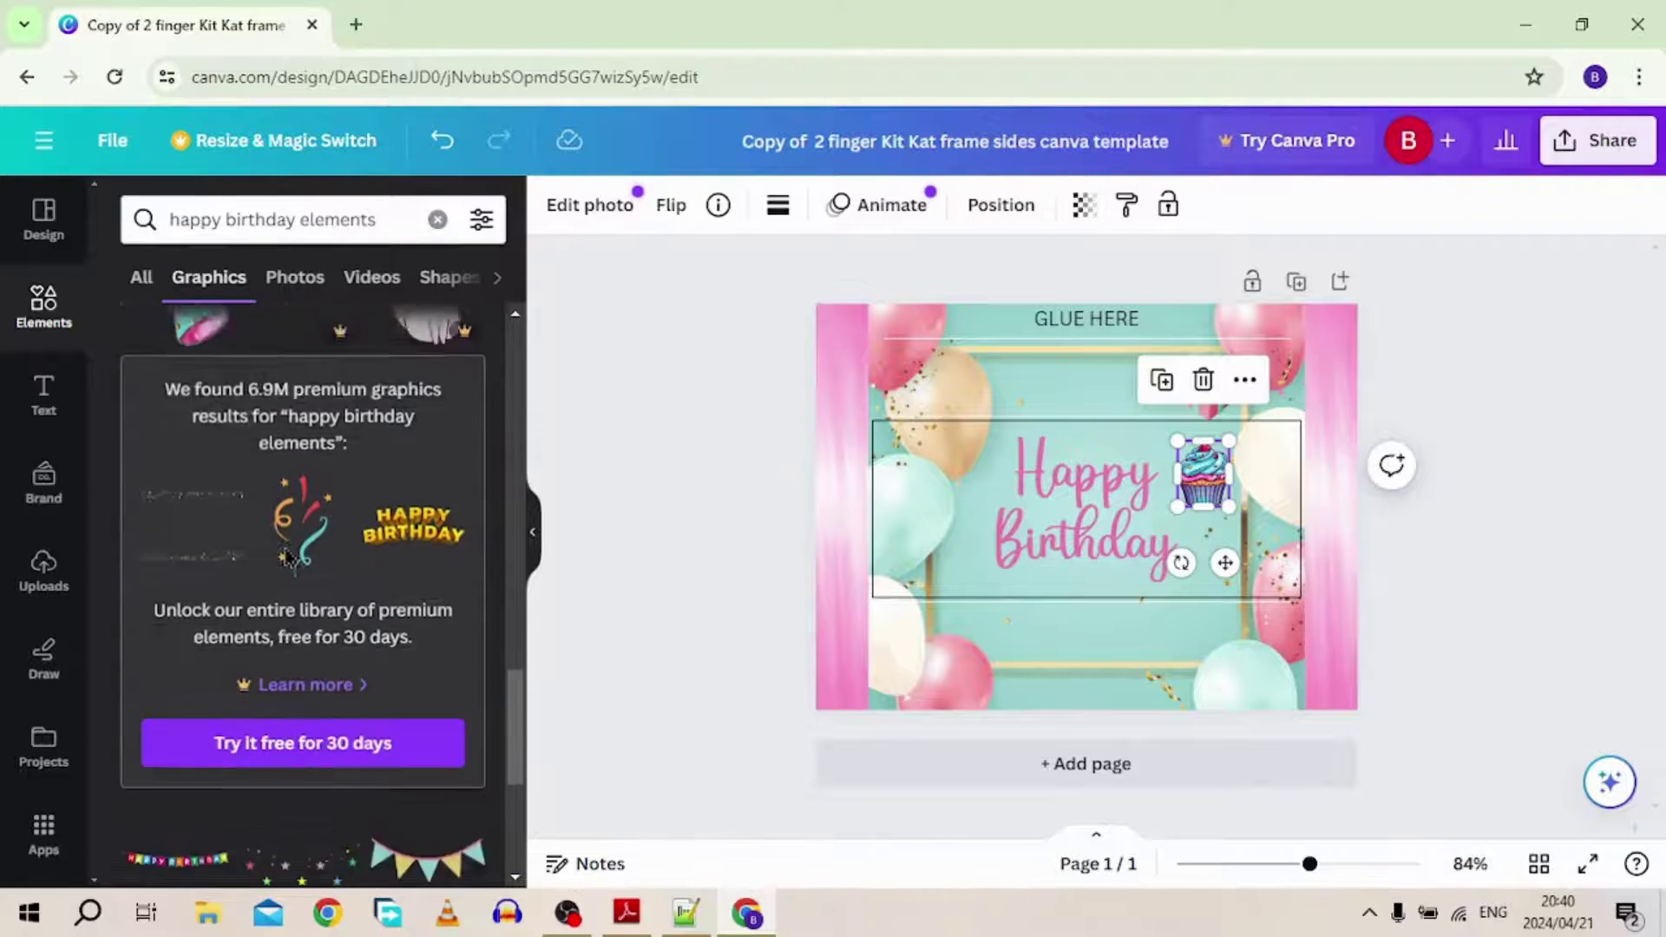
scroll(286, 555, down, 3)
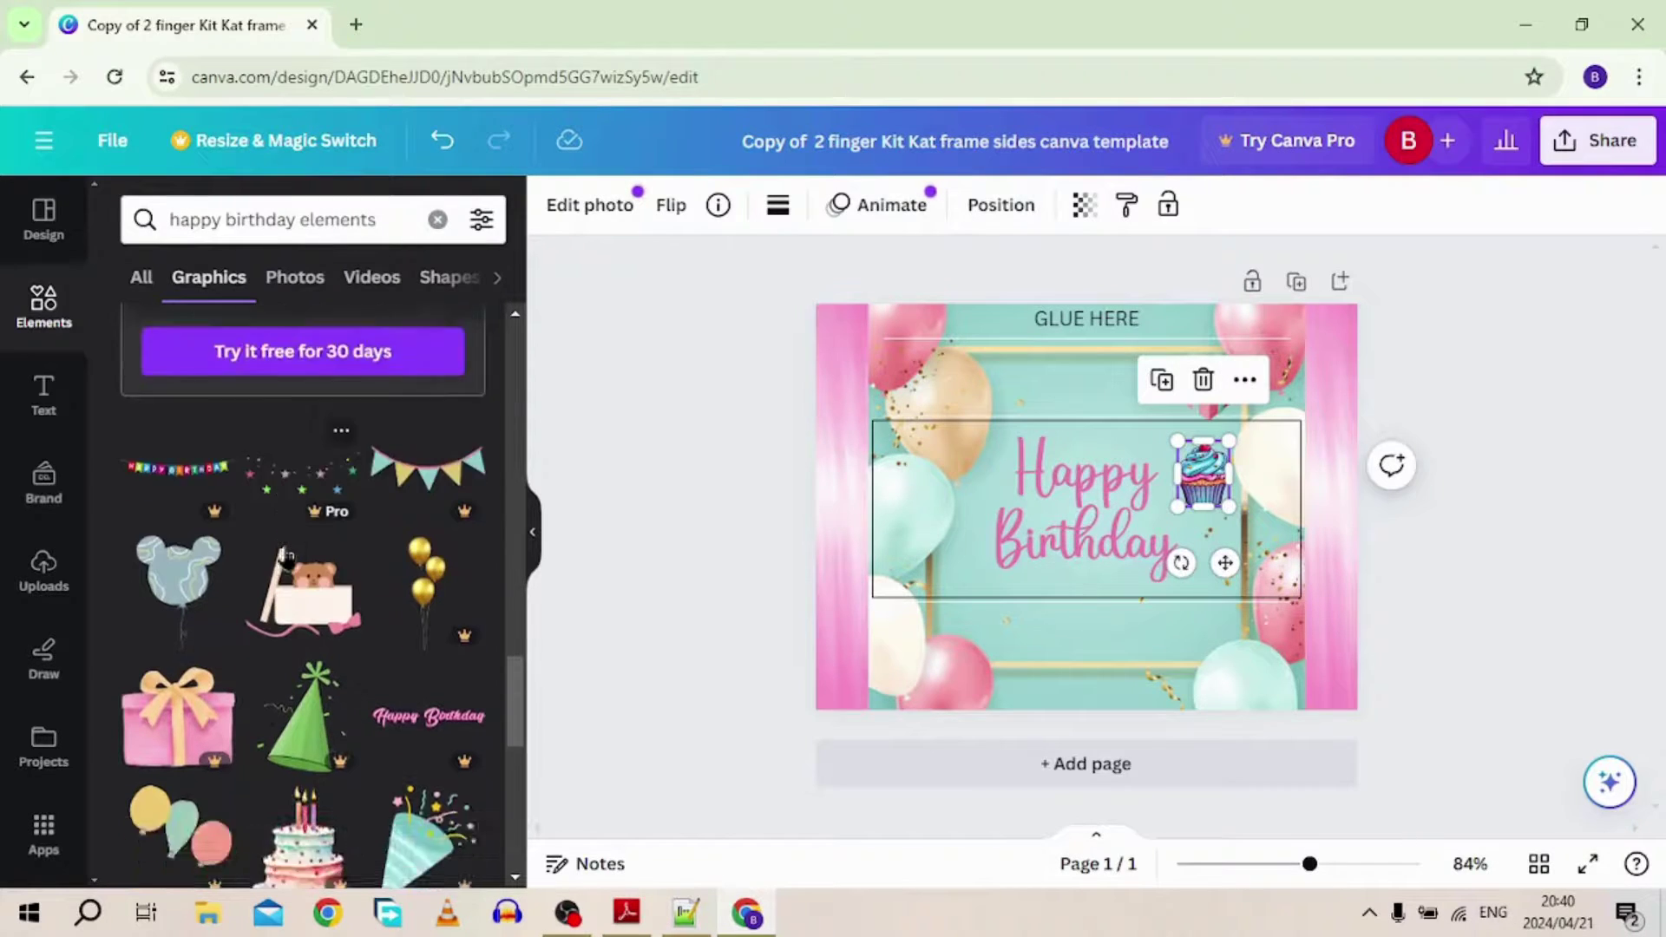
scroll(287, 556, down, 6)
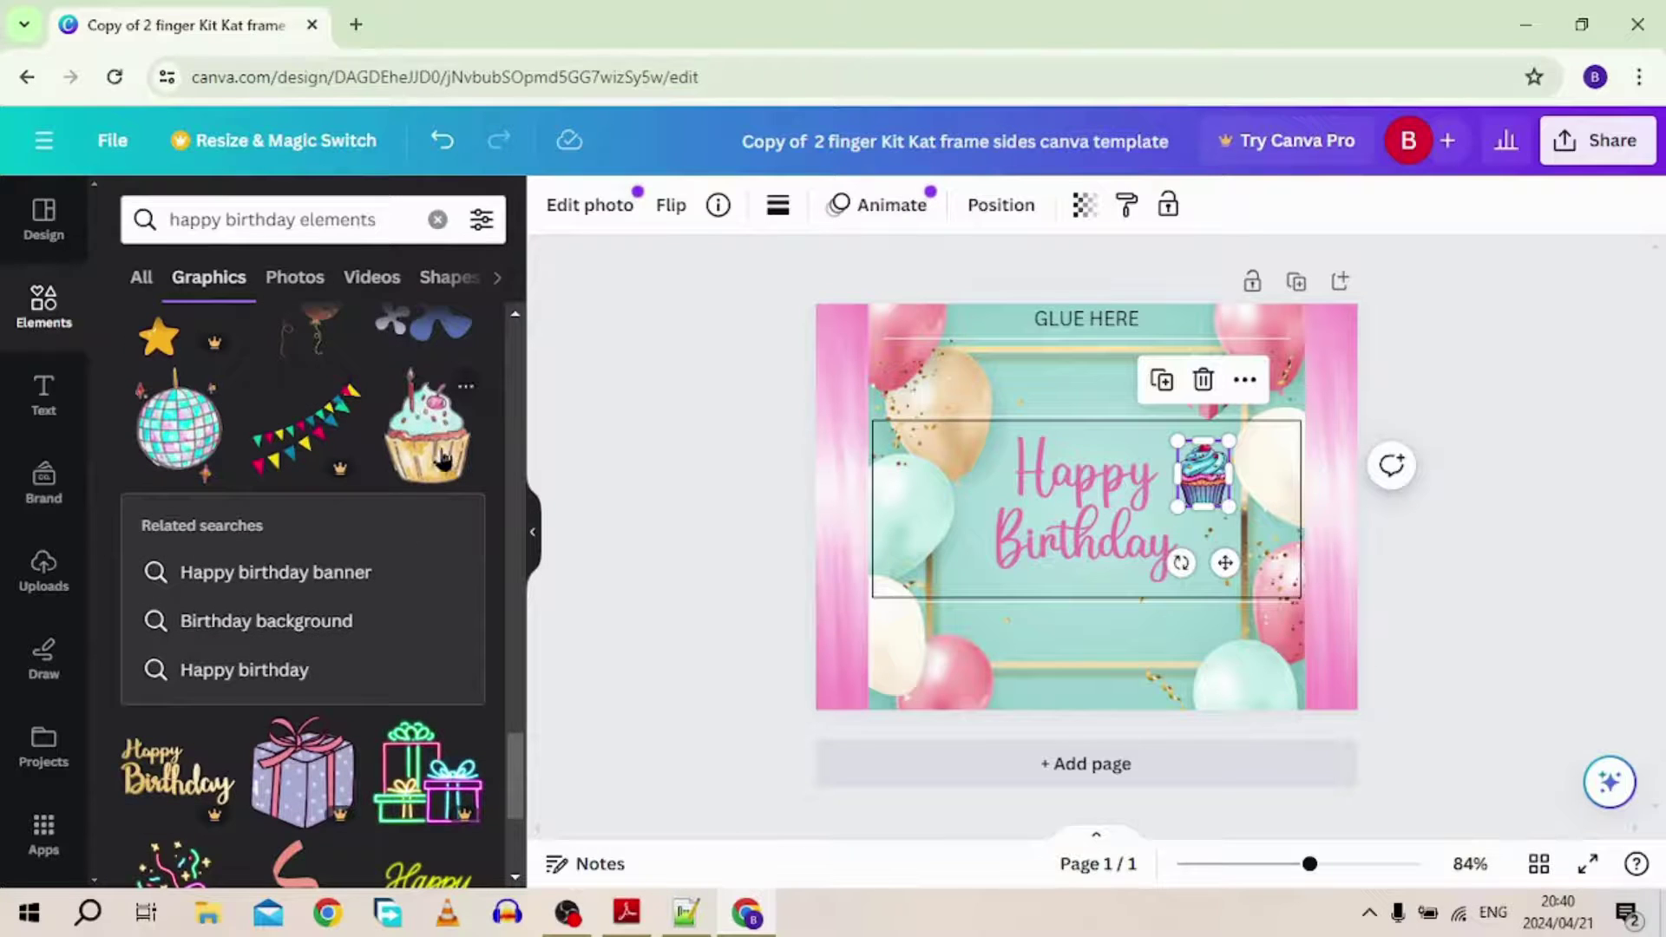
click(426, 456)
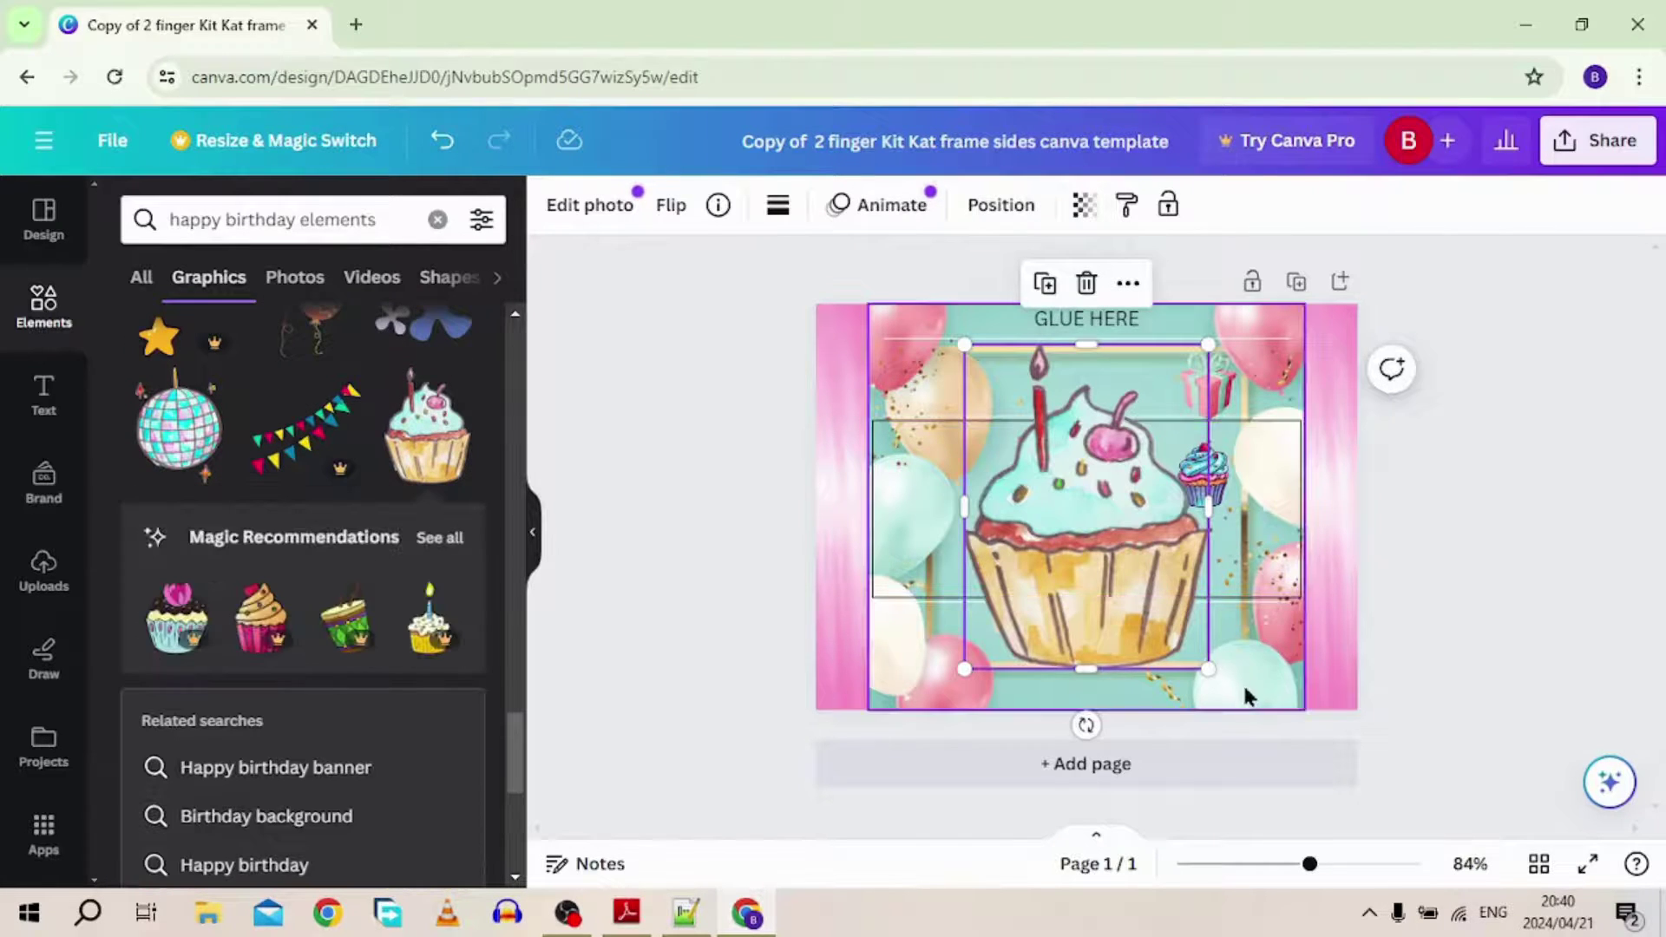
drag(1217, 679, 1060, 473)
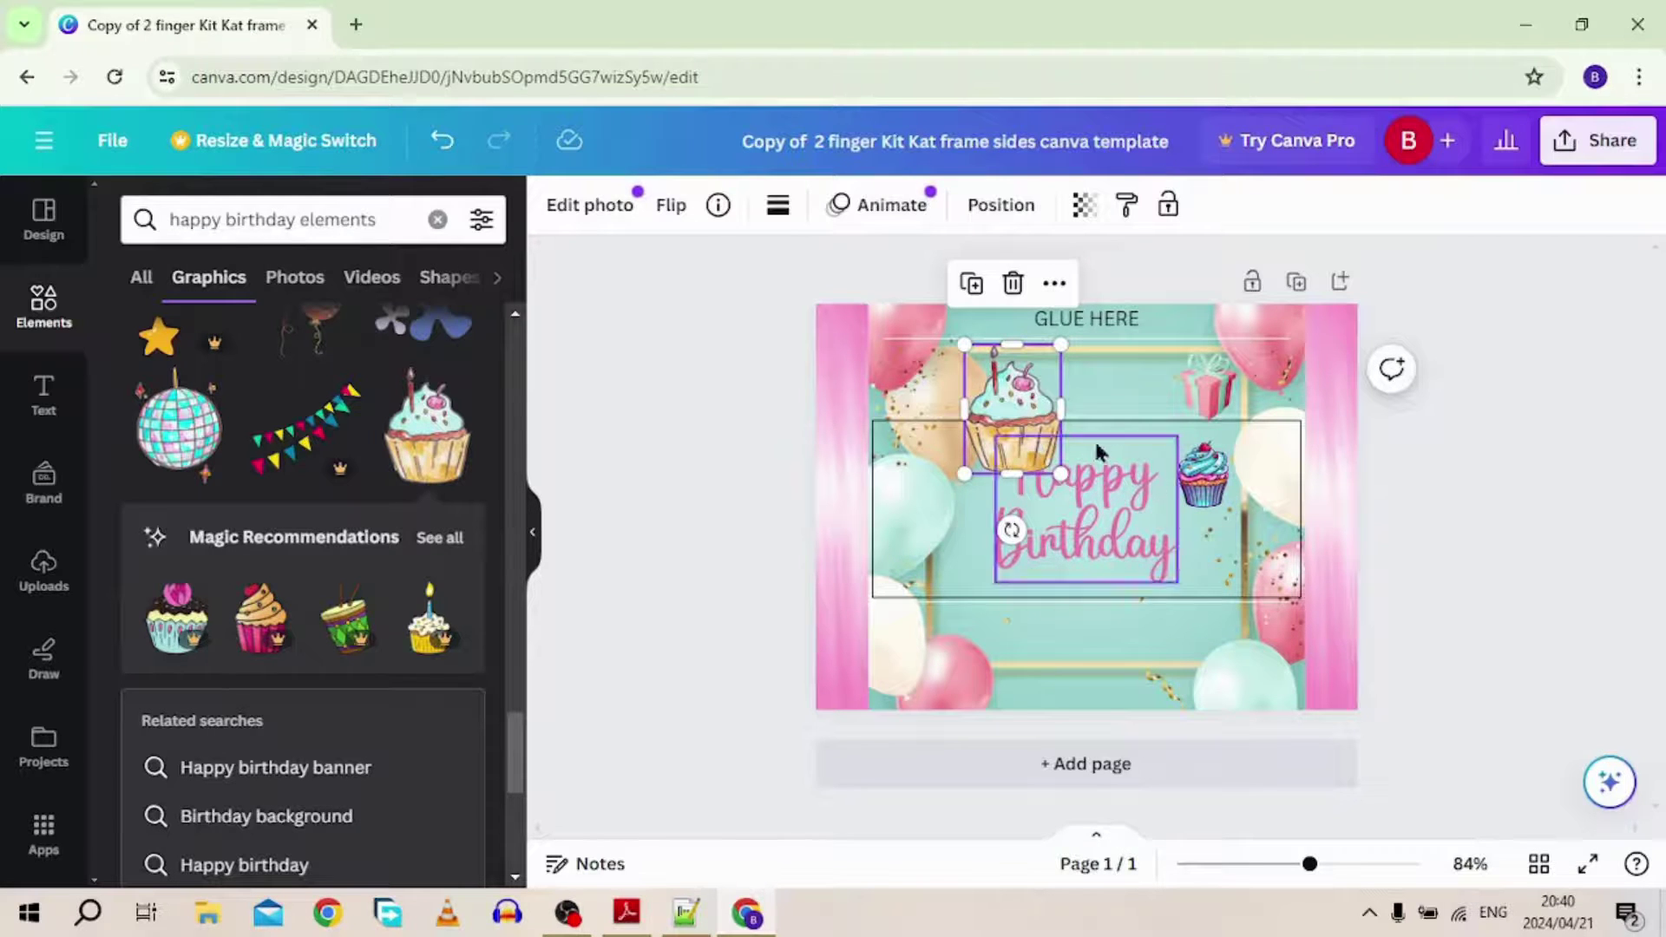
key(Delete)
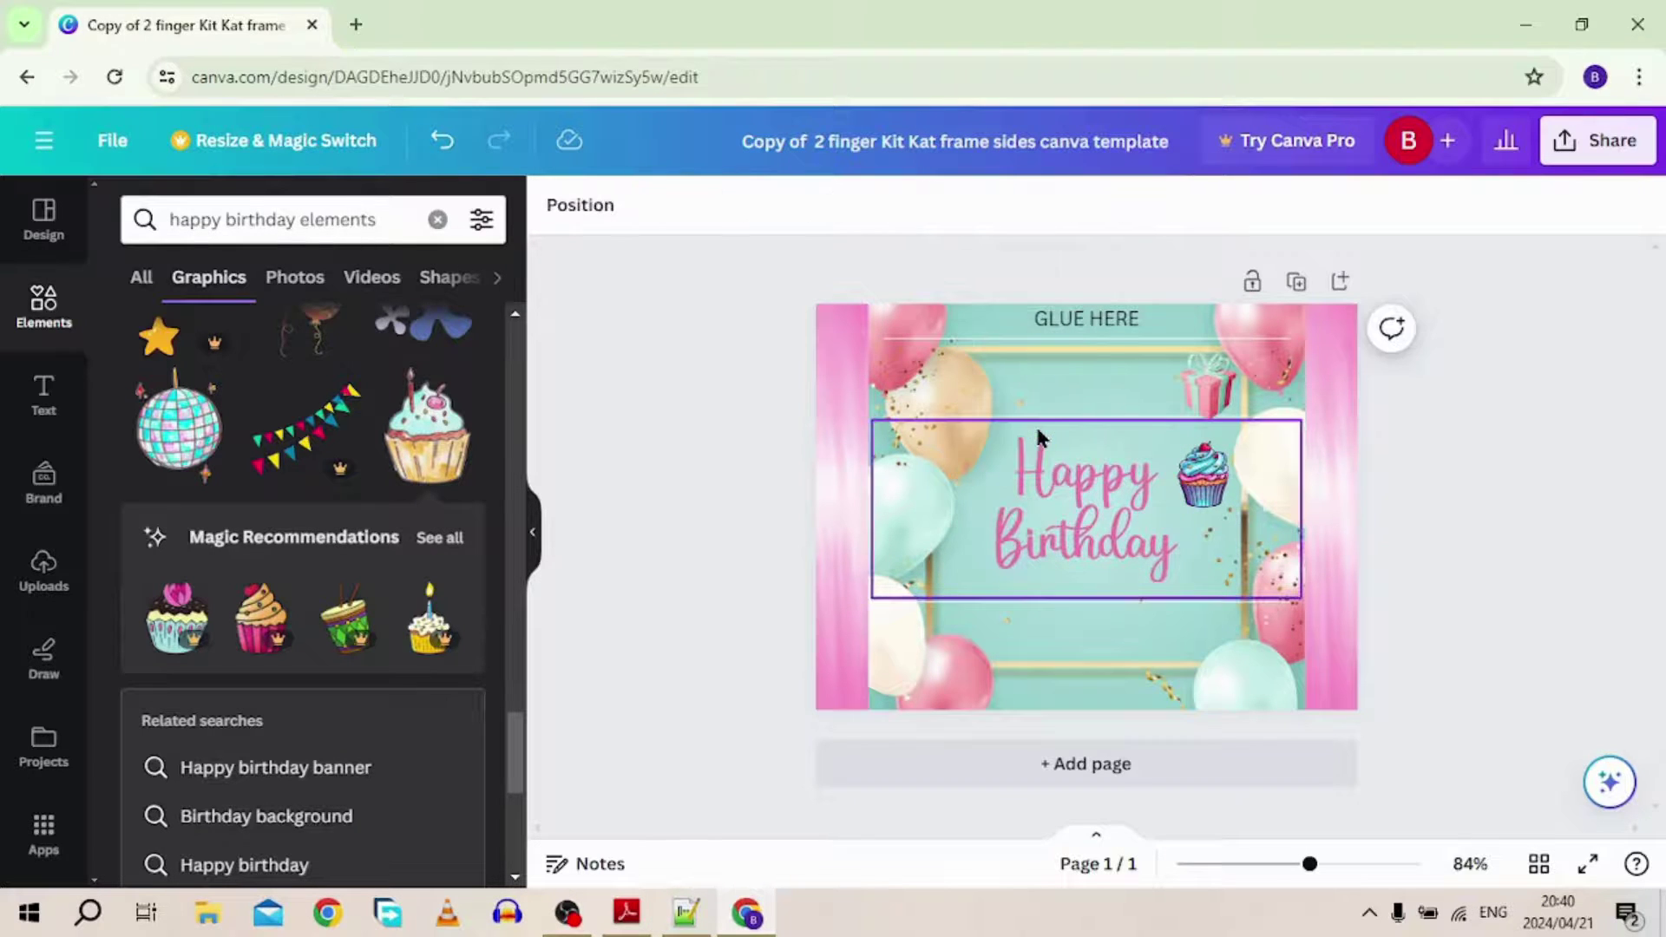
- Shrink the cupcake beside Happy further and tilt it slightly clockwise, then move the gift box onto the mint balloon inside the outline's left end
click(1200, 488)
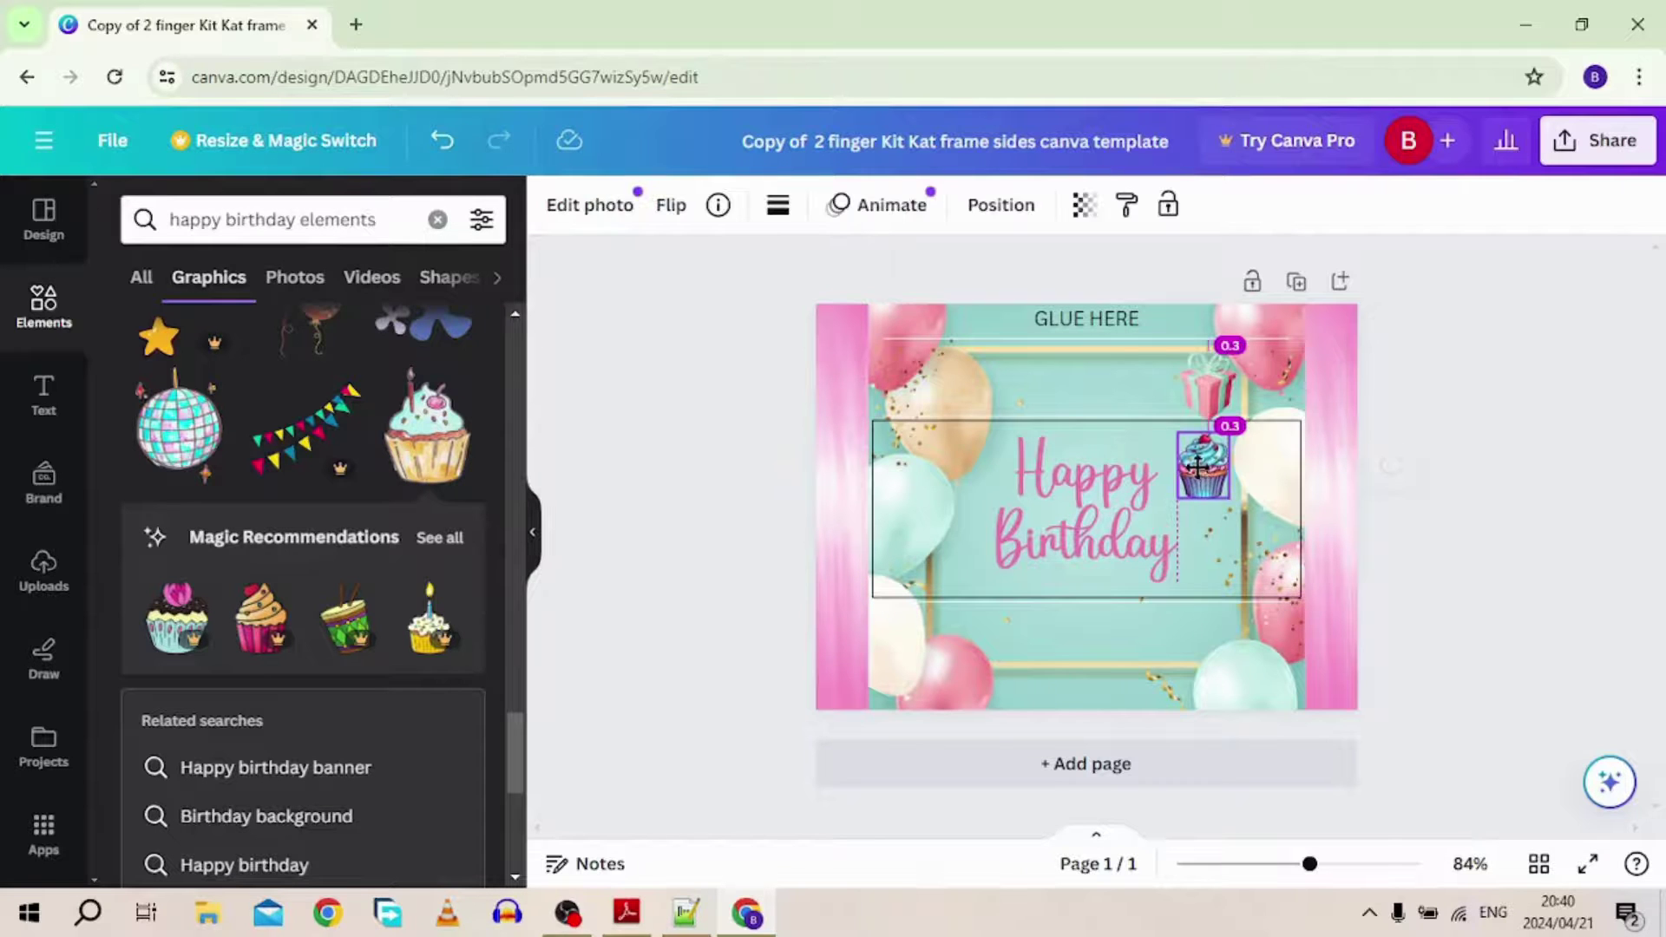
drag(1228, 505, 1218, 480)
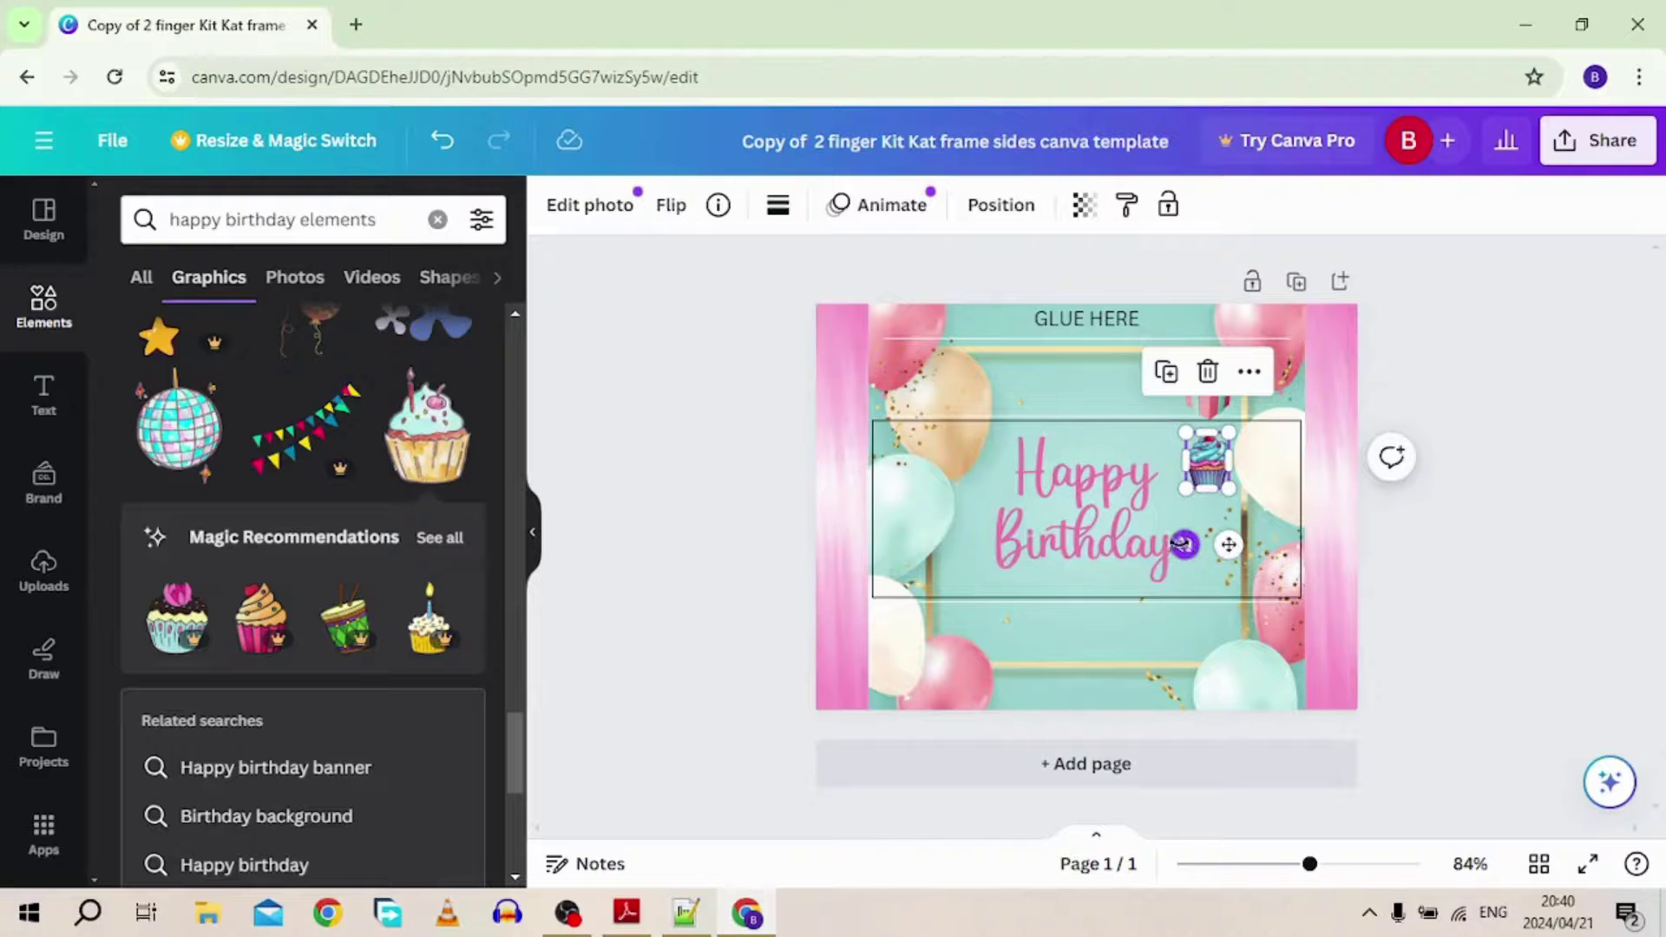
drag(1184, 544, 1171, 538)
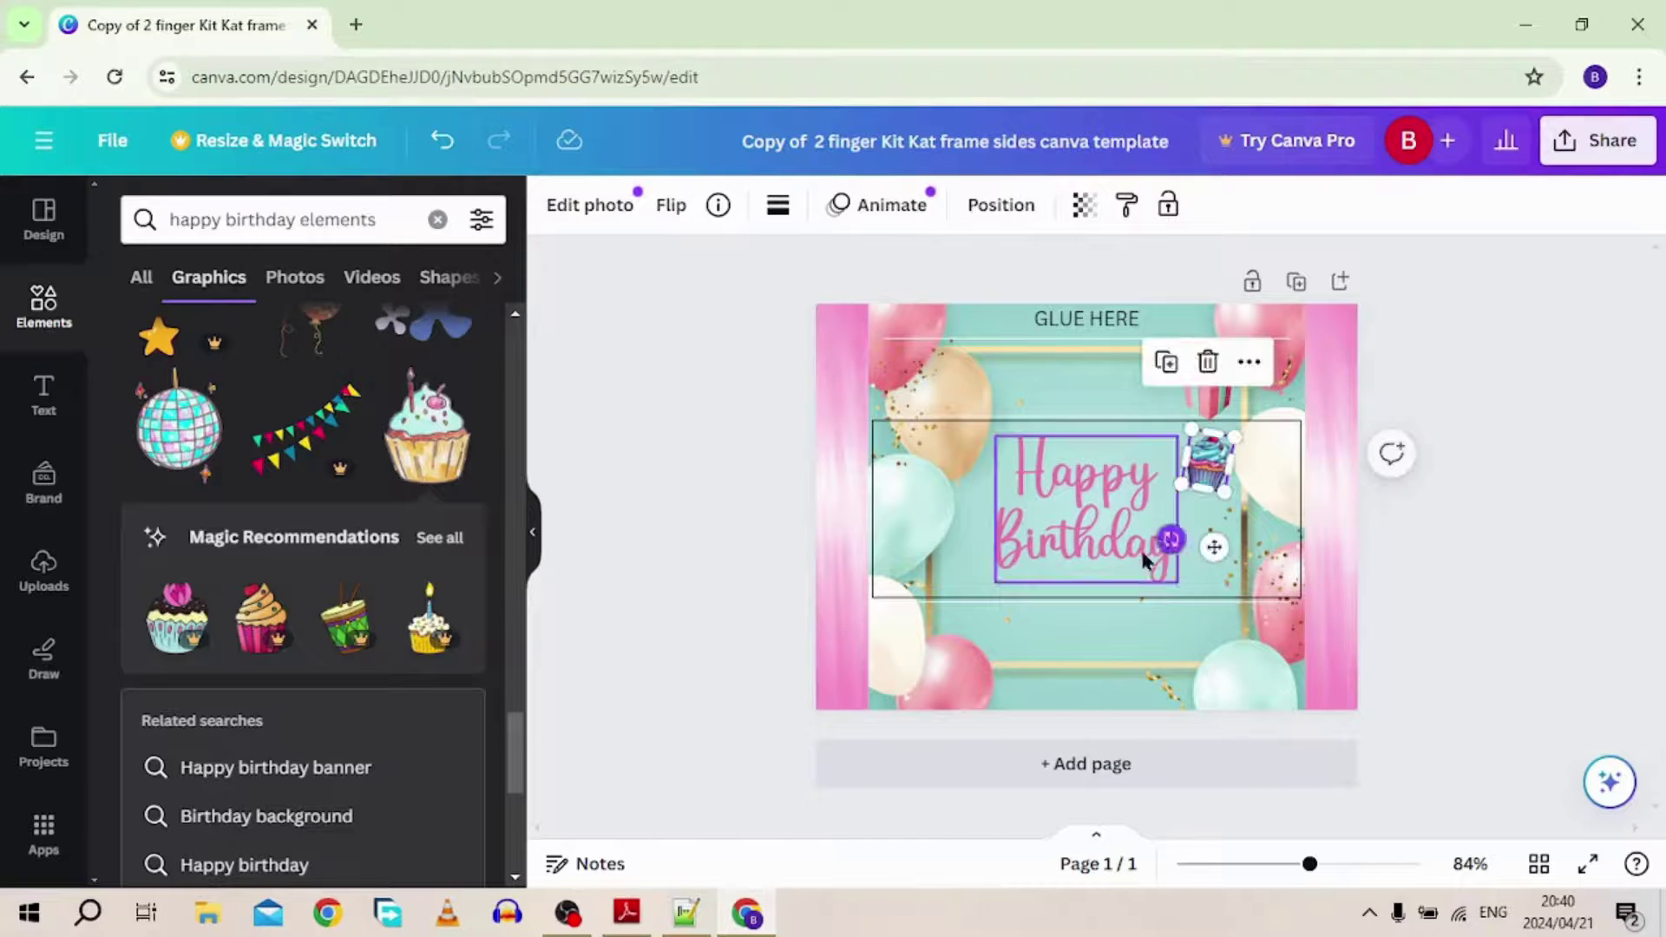
drag(1206, 390, 908, 509)
click(709, 530)
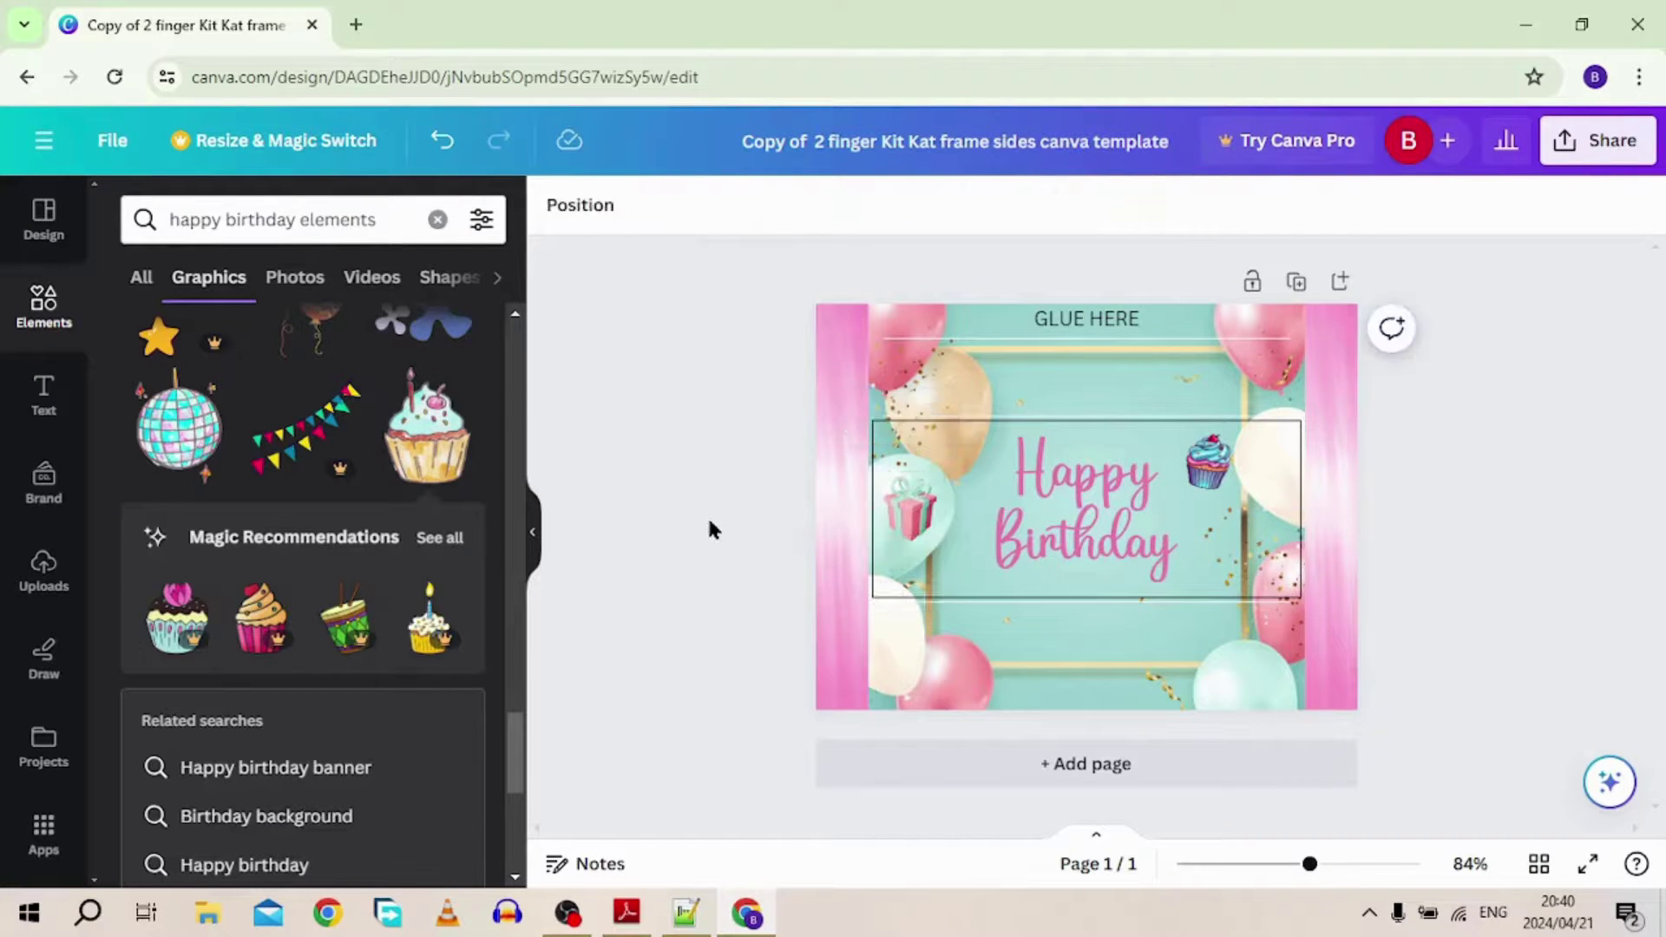
- Duplicate the tilted cupcake and place the copy below the original, beside the word Birthday
click(1208, 460)
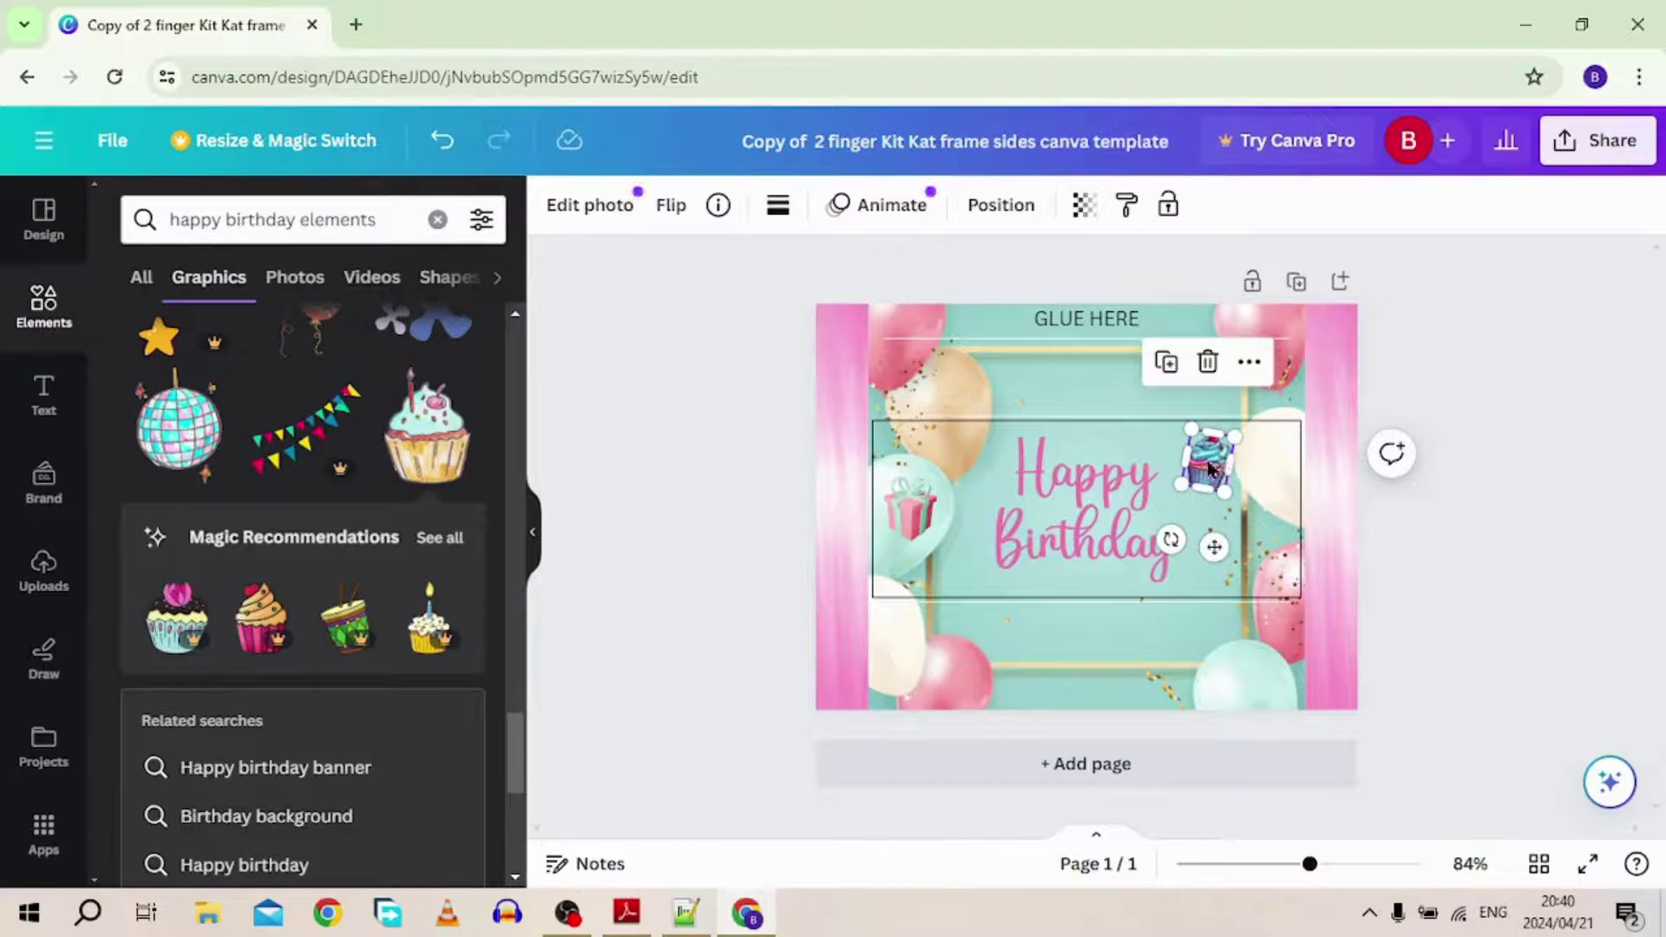
right_click(1208, 466)
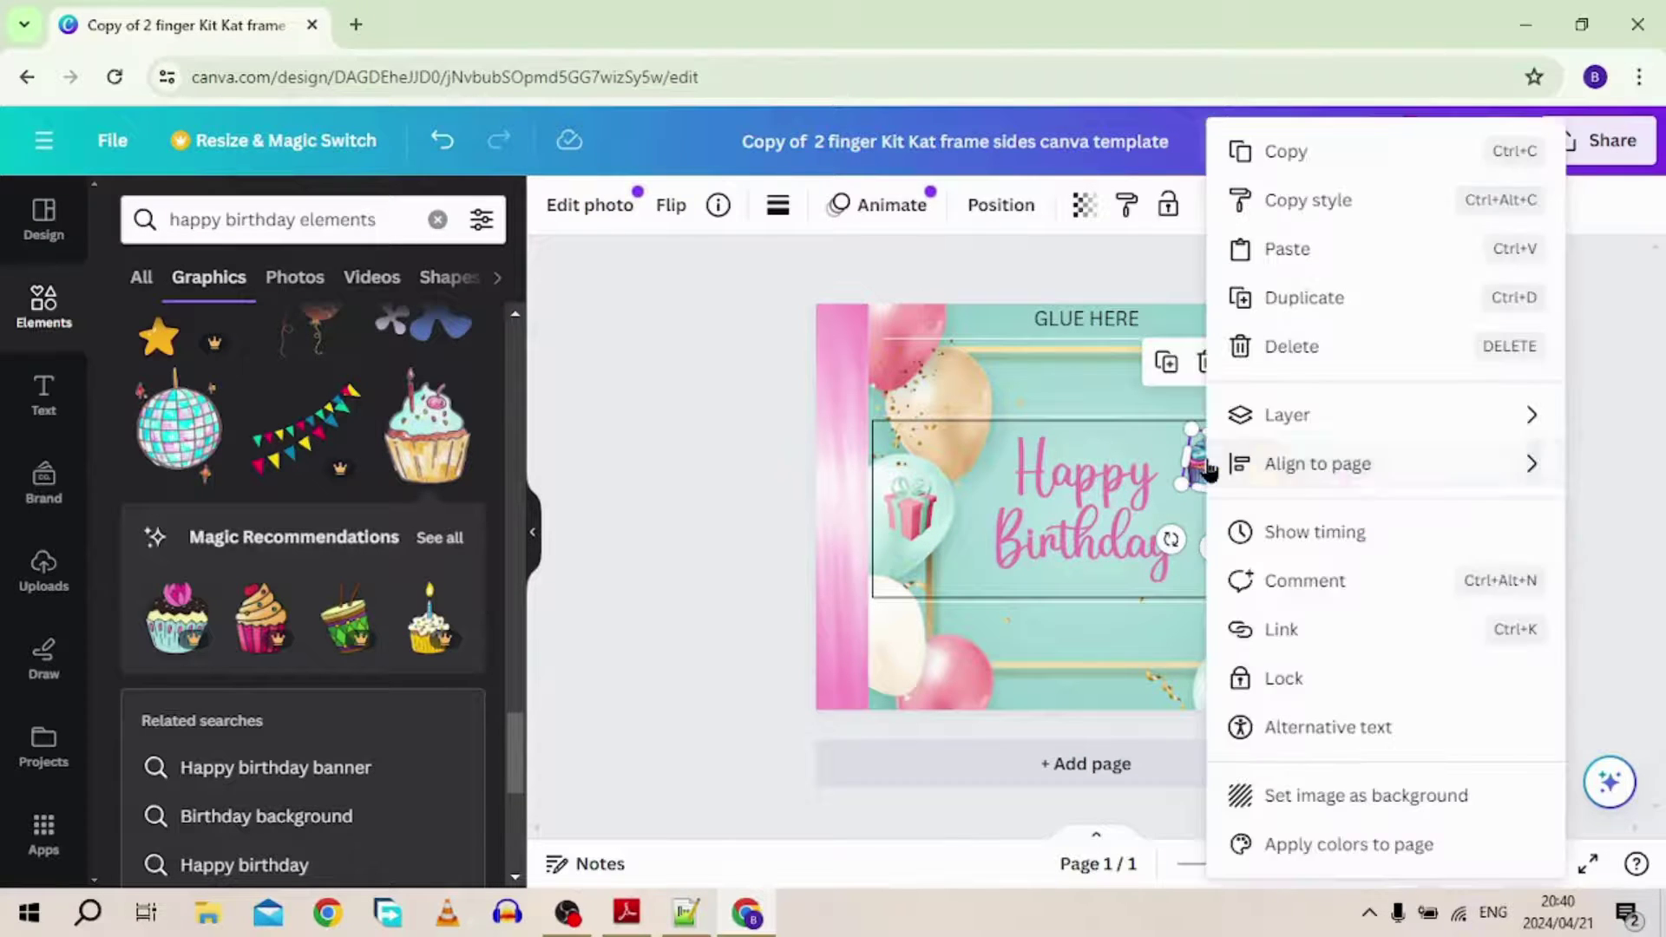
click(1264, 299)
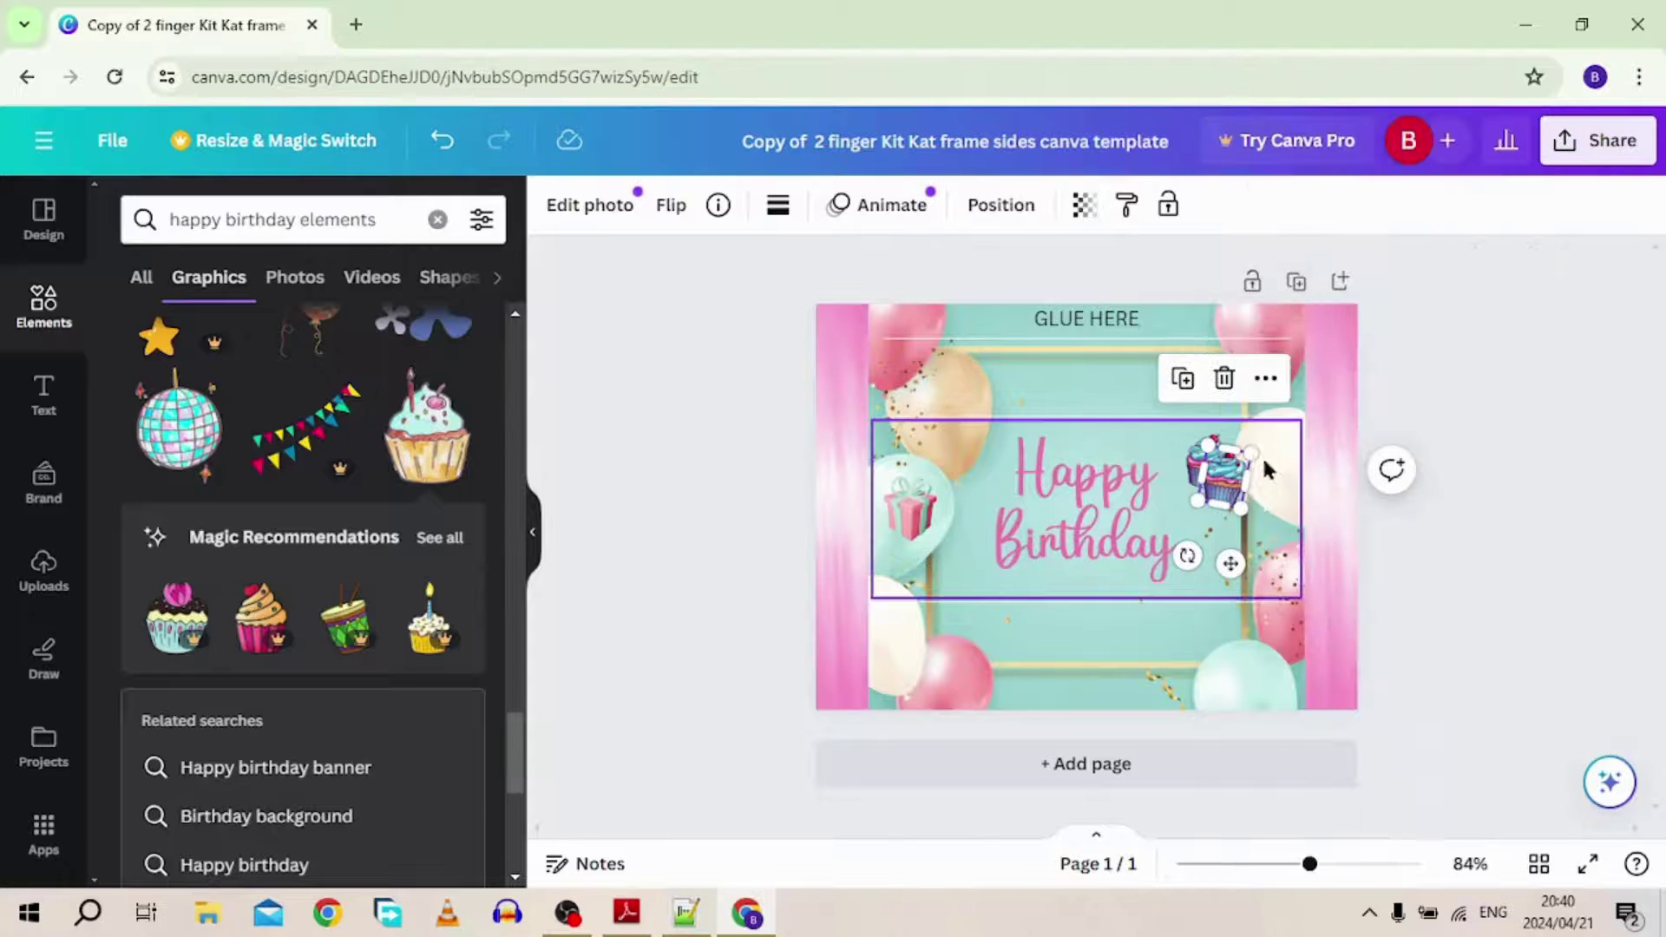
drag(1226, 488, 1226, 569)
click(736, 561)
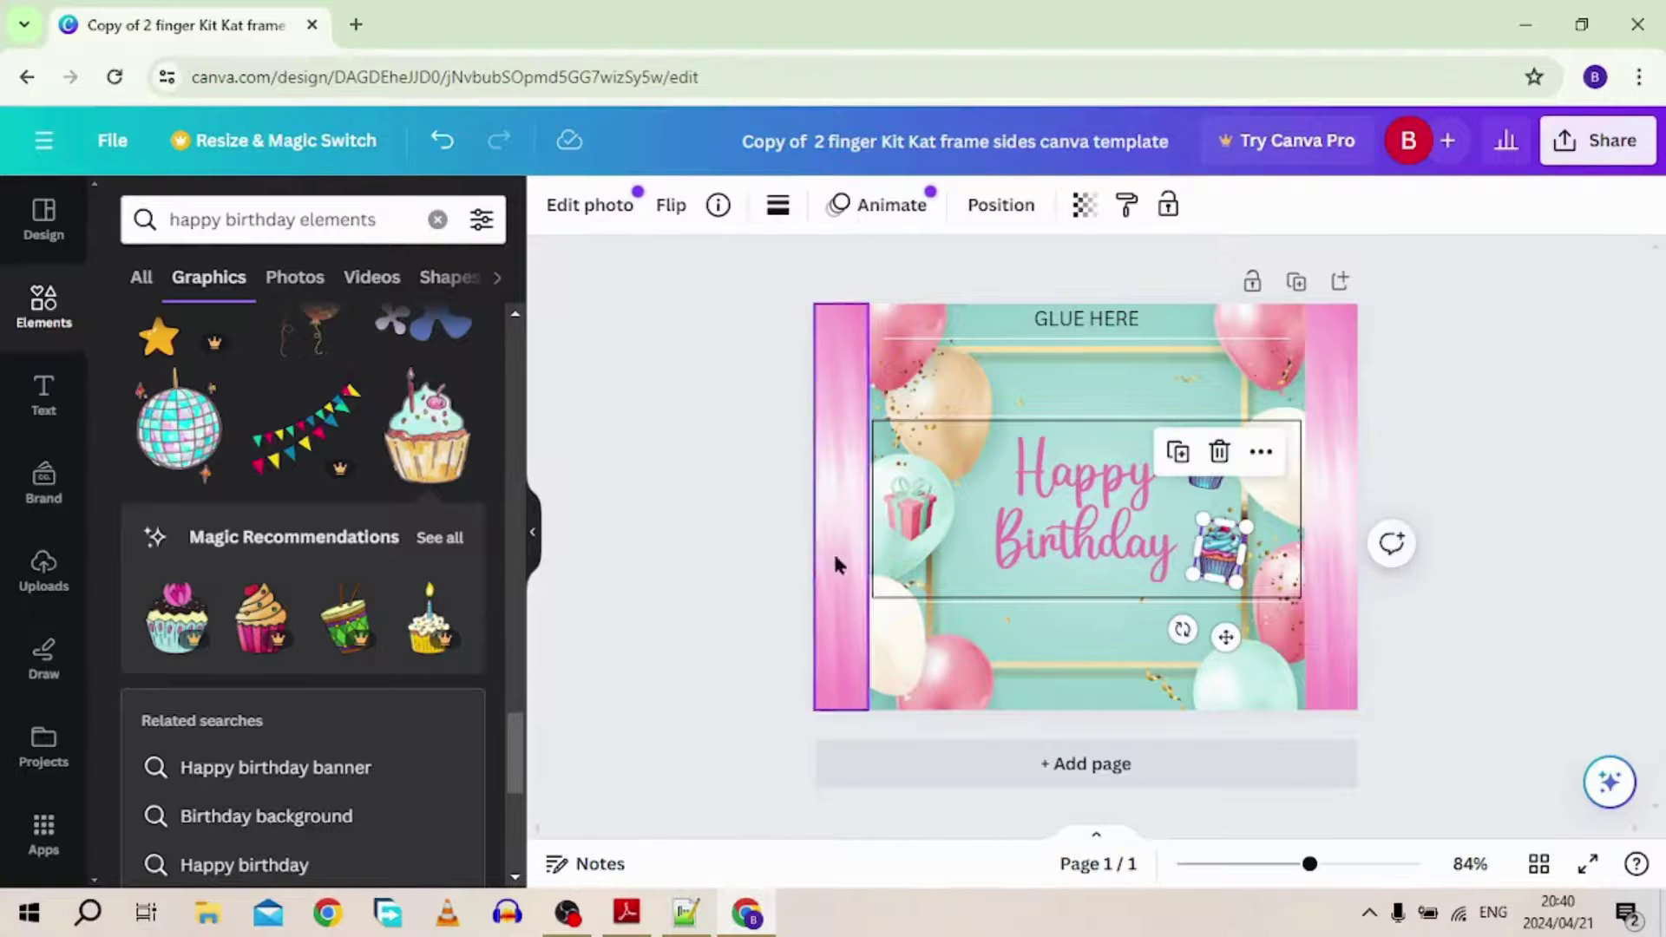
click(752, 544)
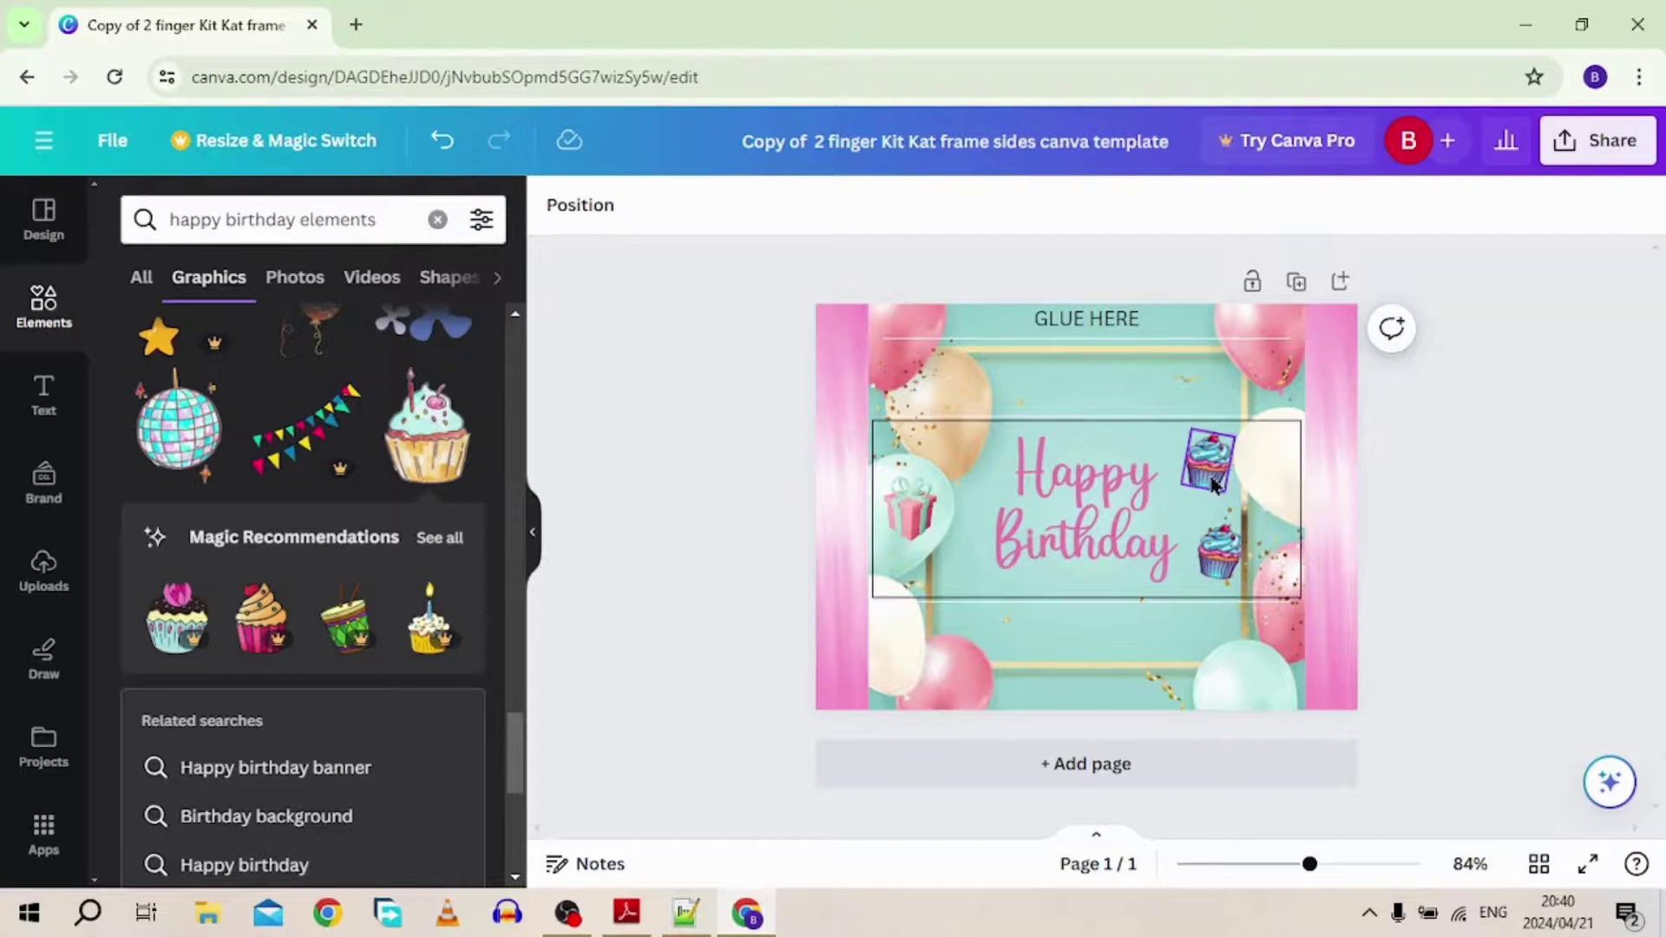
- Browse further through the "happy birthday elements" graphics for another decoration
click(1217, 560)
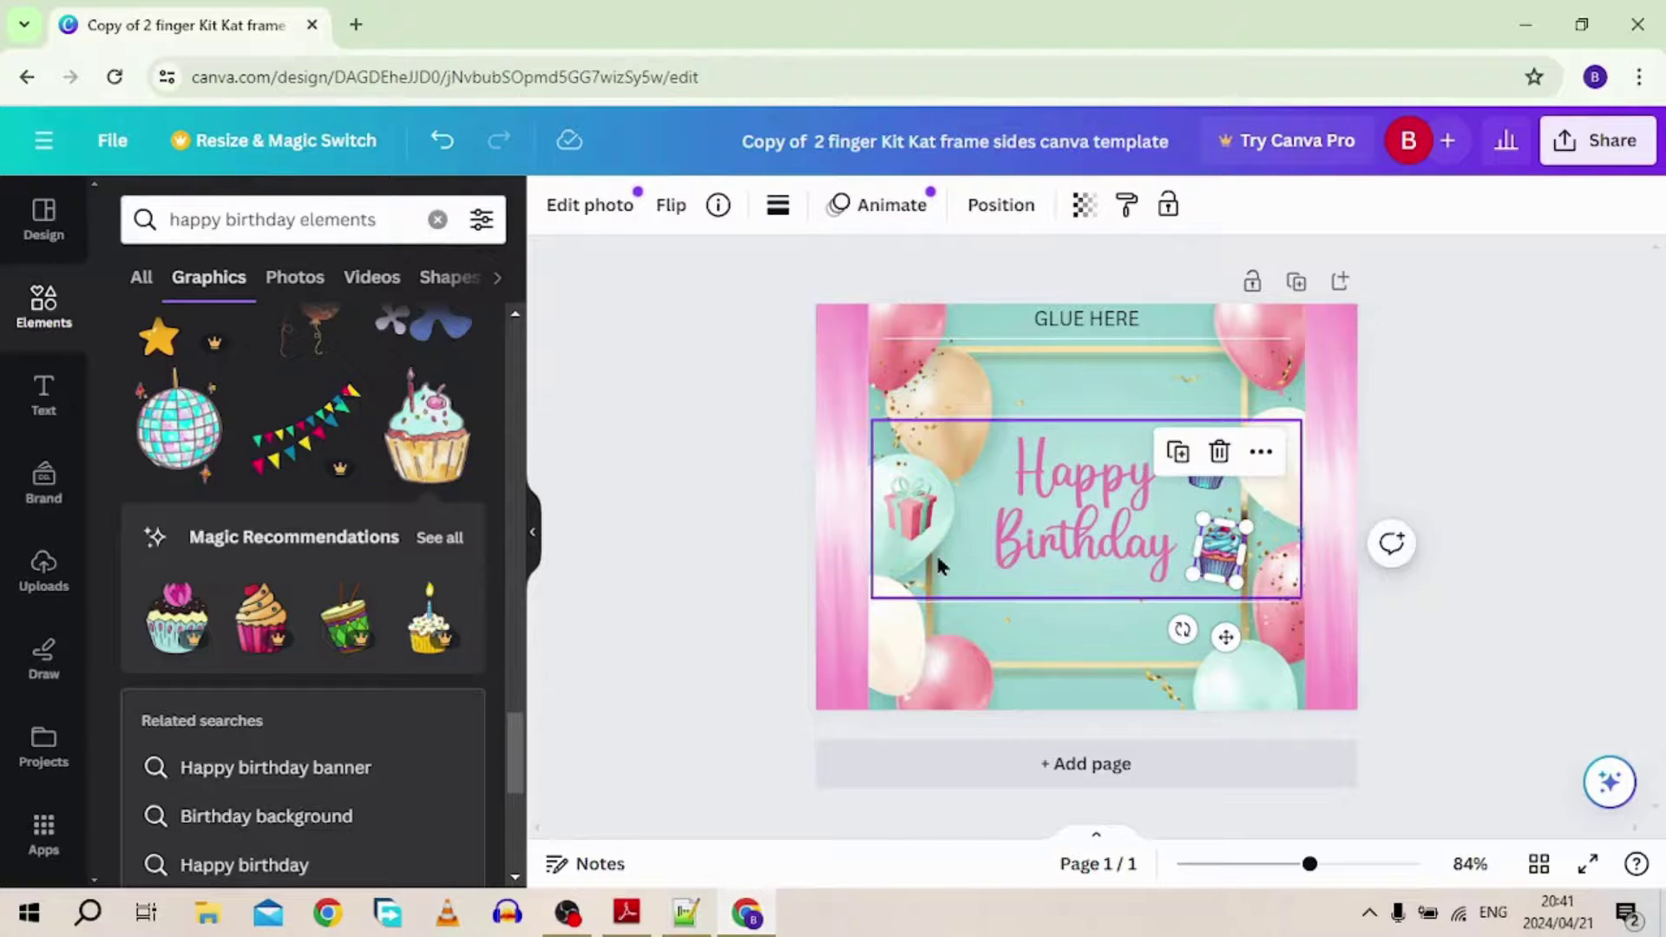
scroll(338, 534, down, 4)
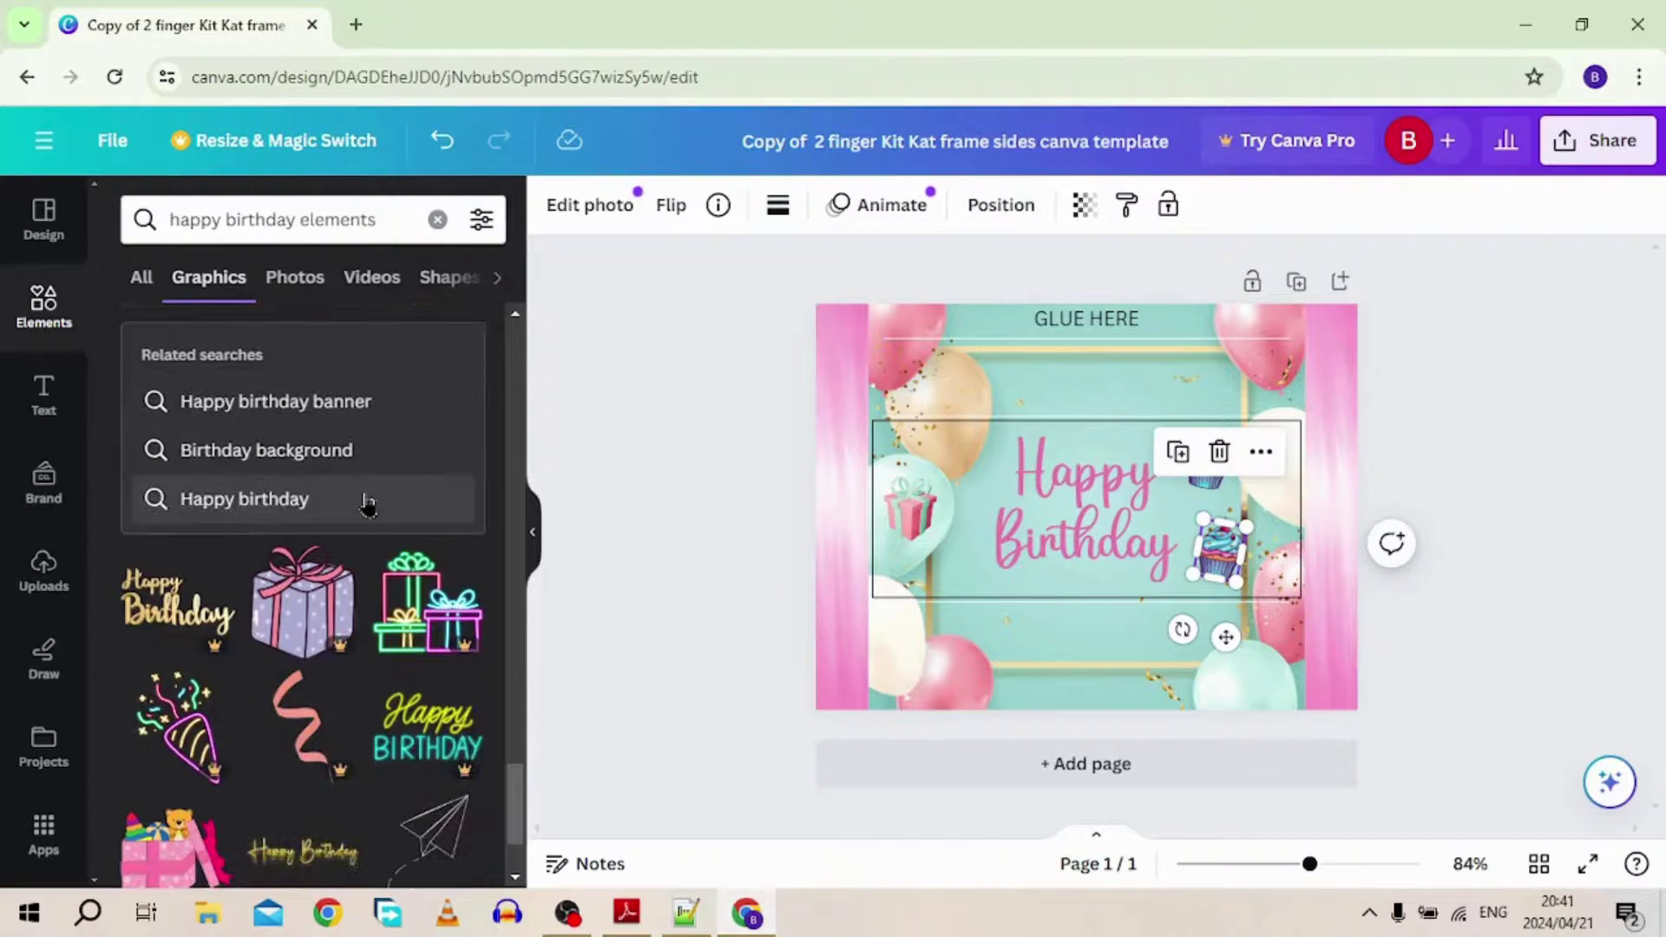
scroll(368, 504, down, 5)
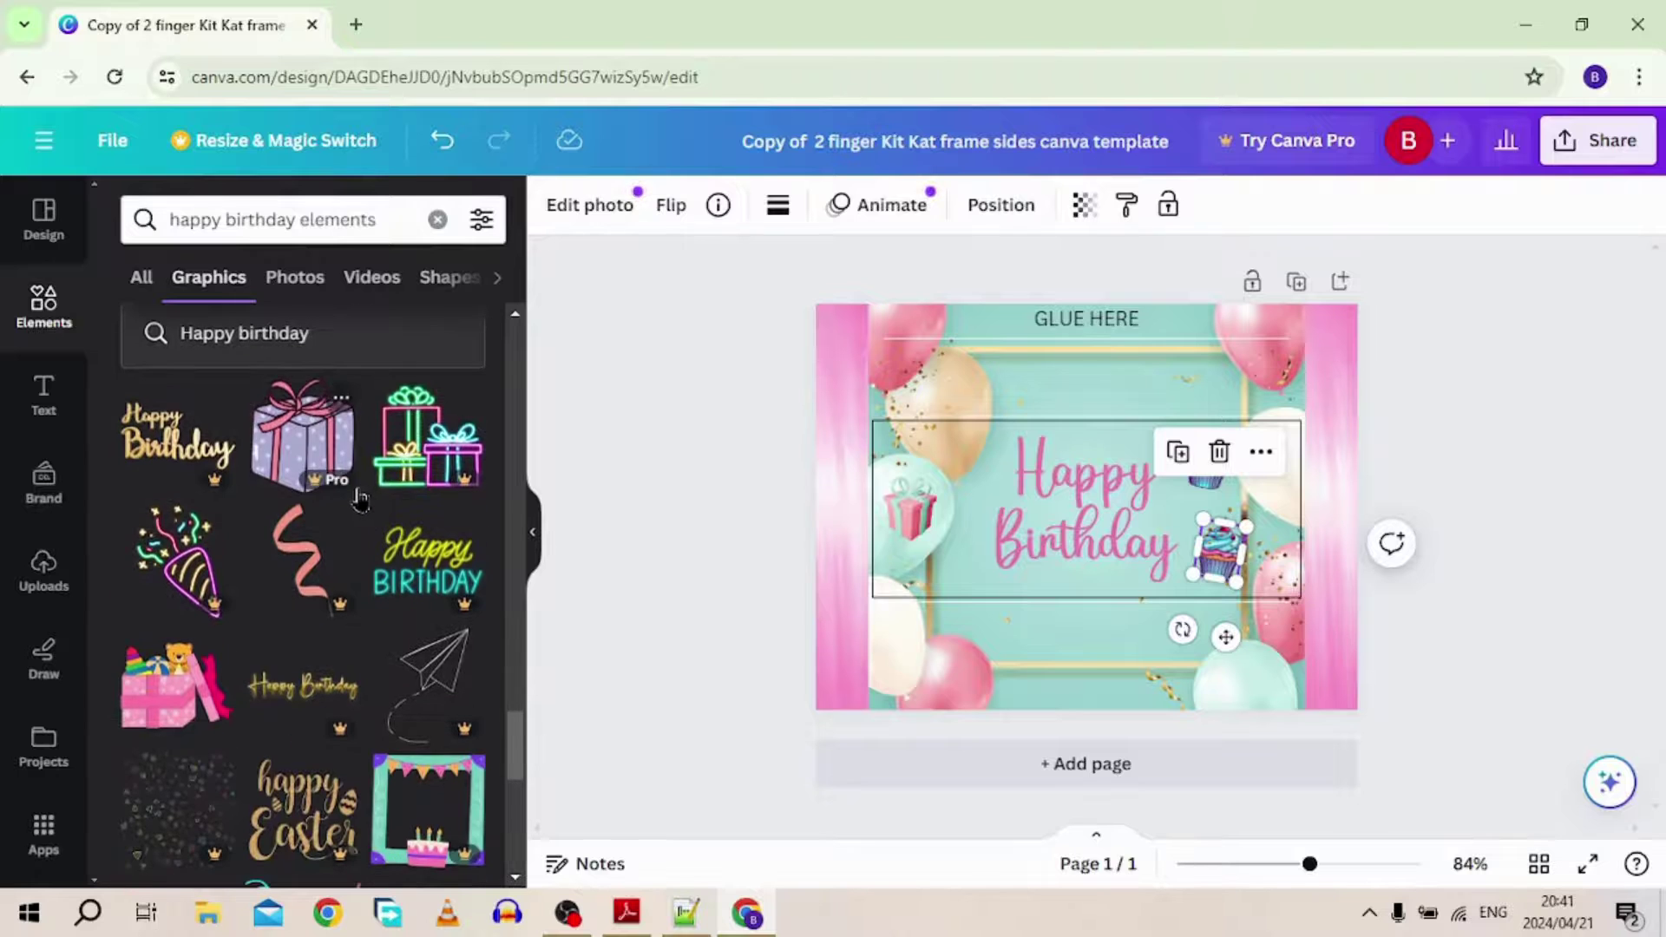
scroll(359, 499, down, 6)
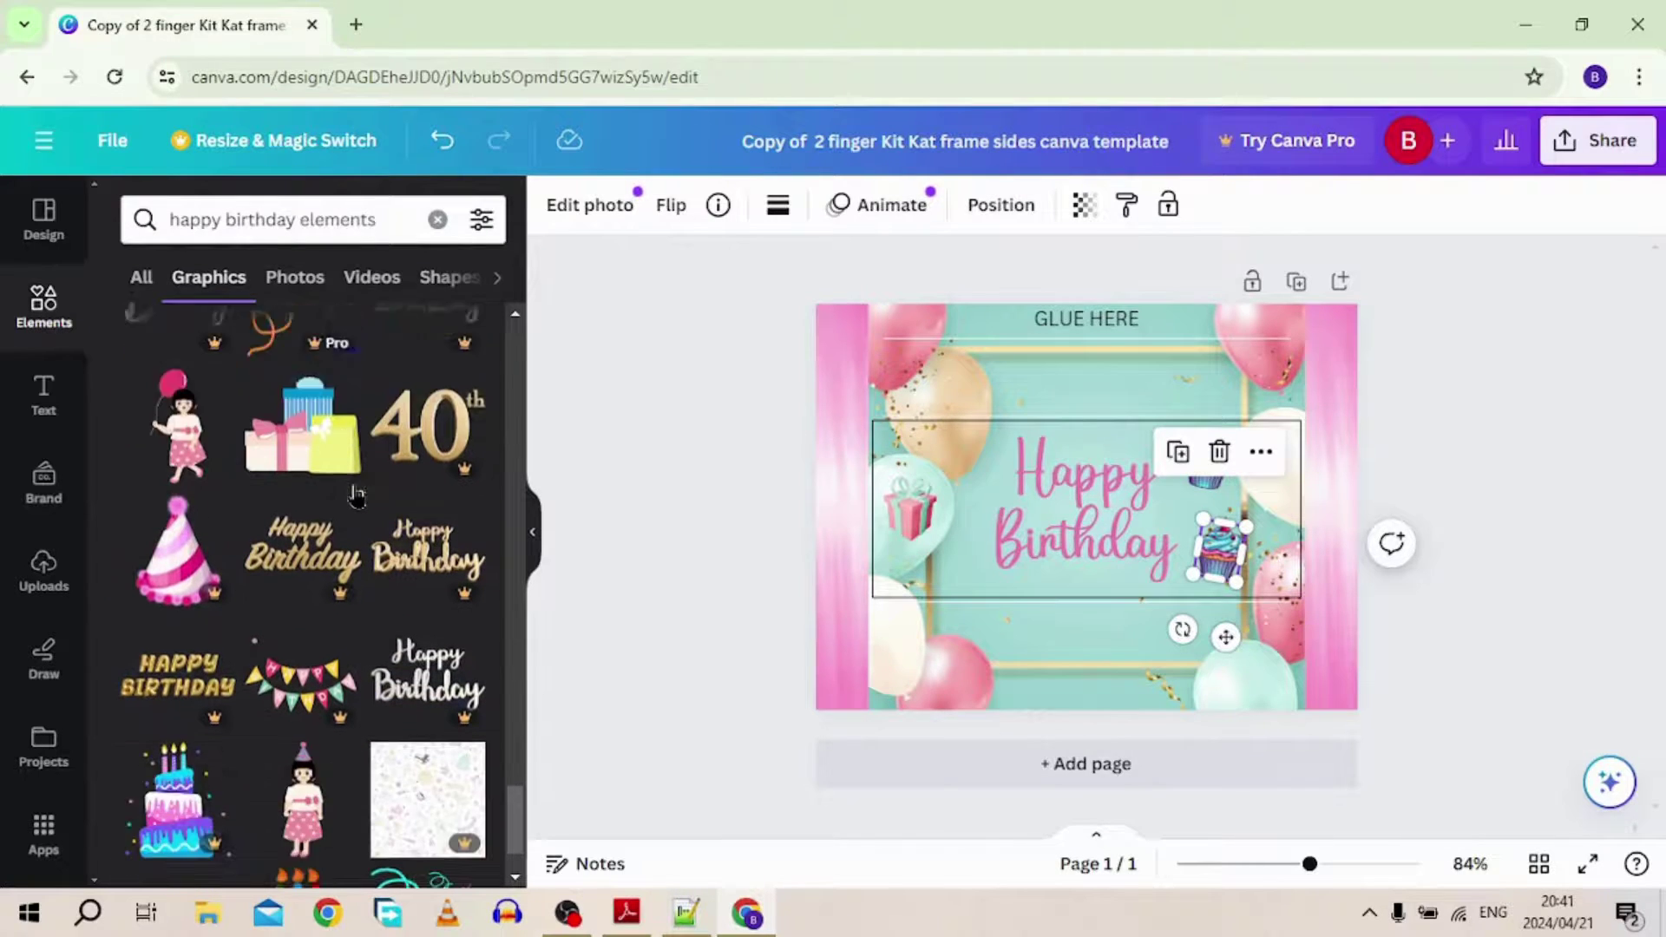
scroll(357, 497, down, 3)
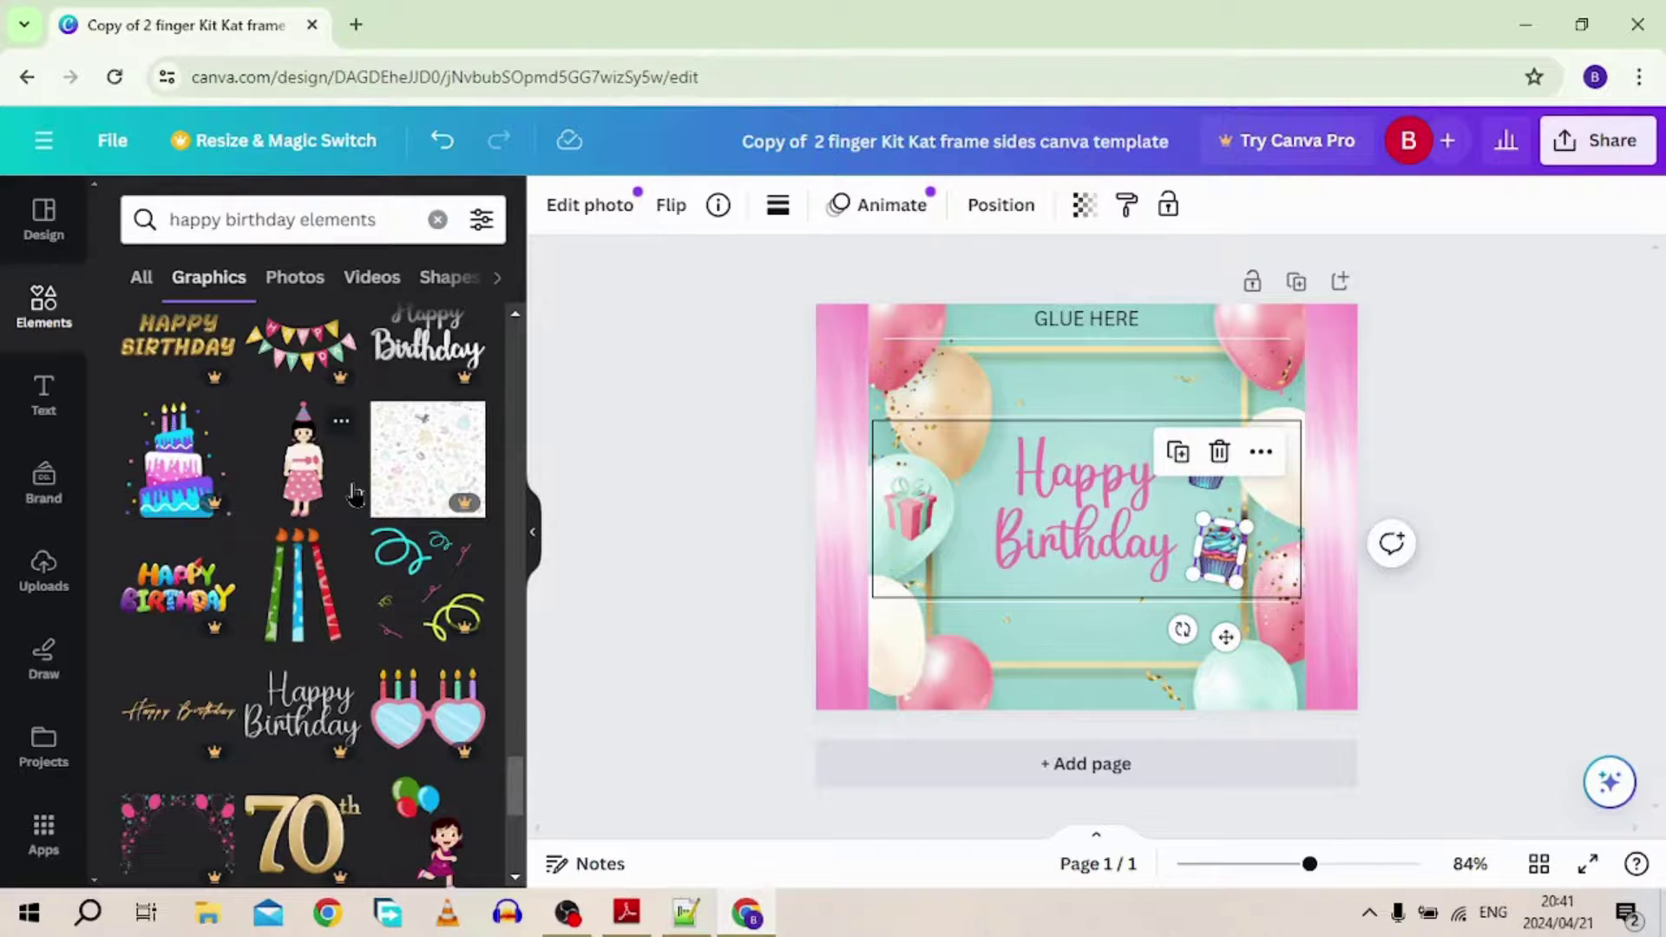
scroll(354, 495, down, 3)
scroll(347, 492, down, 6)
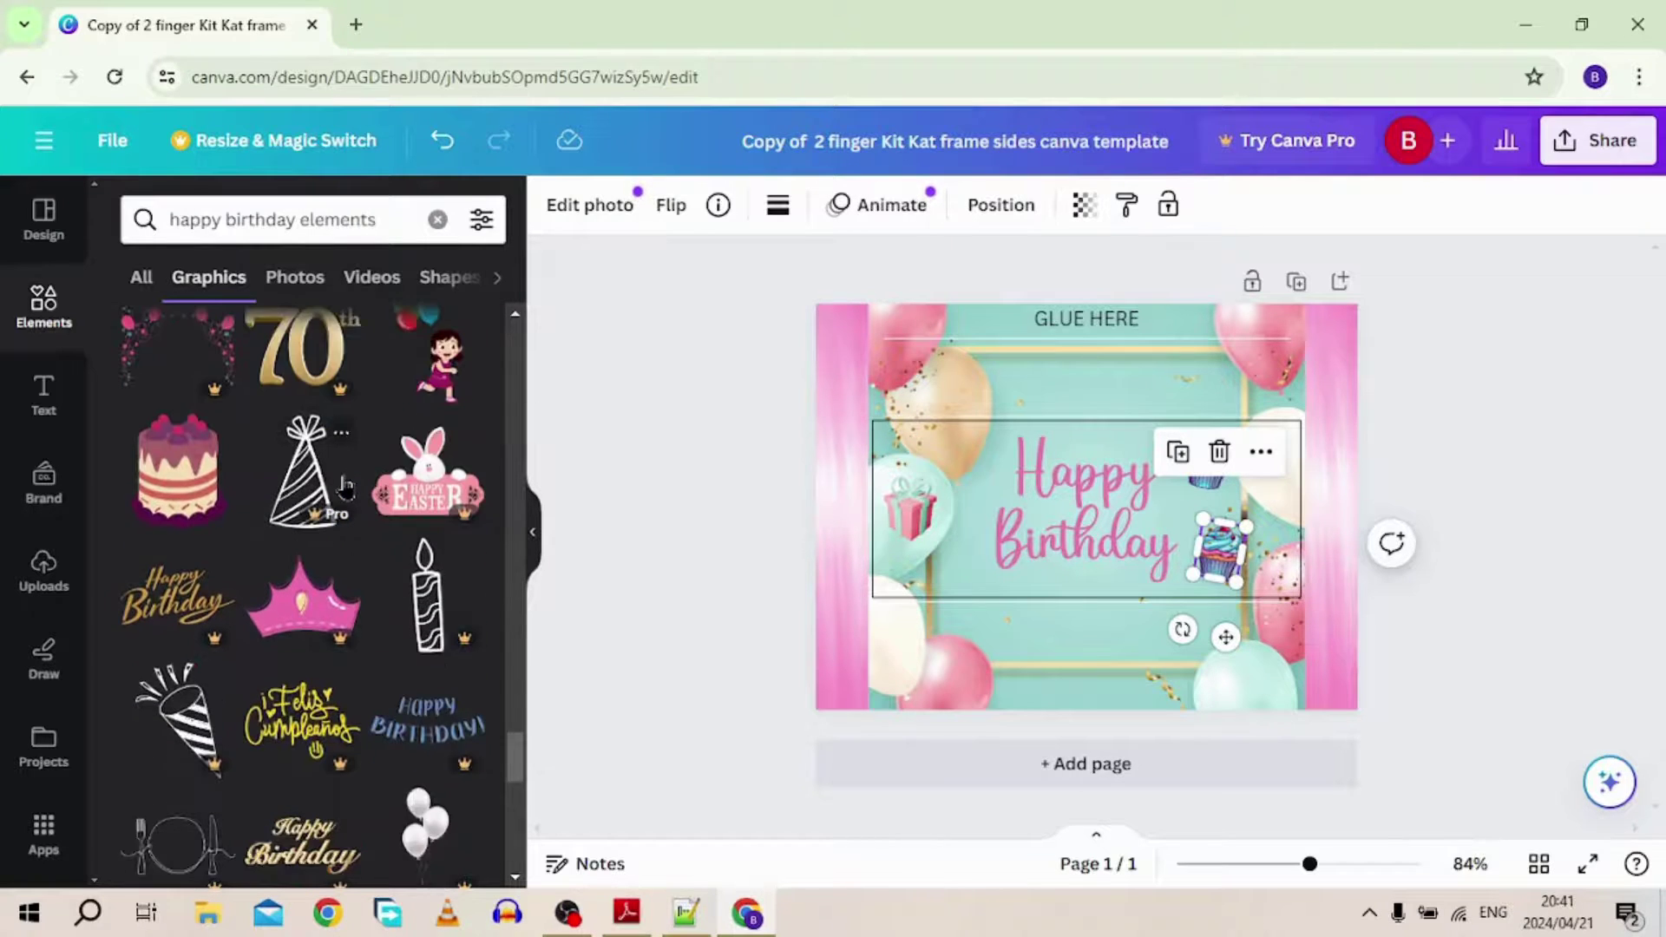
scroll(347, 492, down, 3)
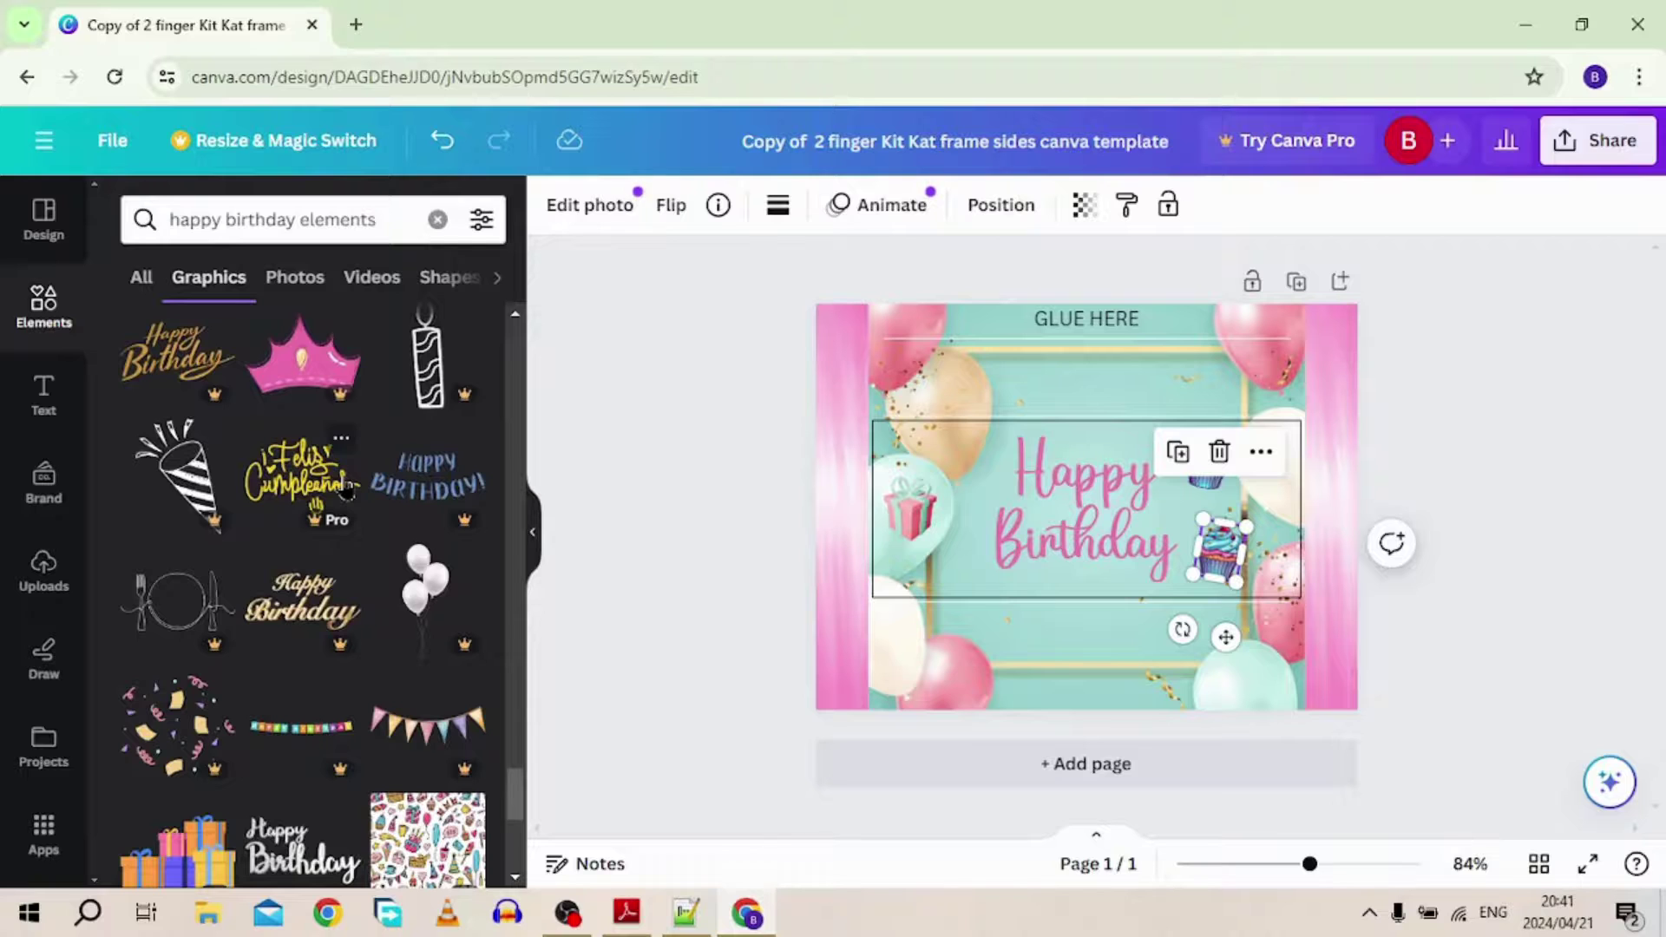
scroll(347, 492, down, 3)
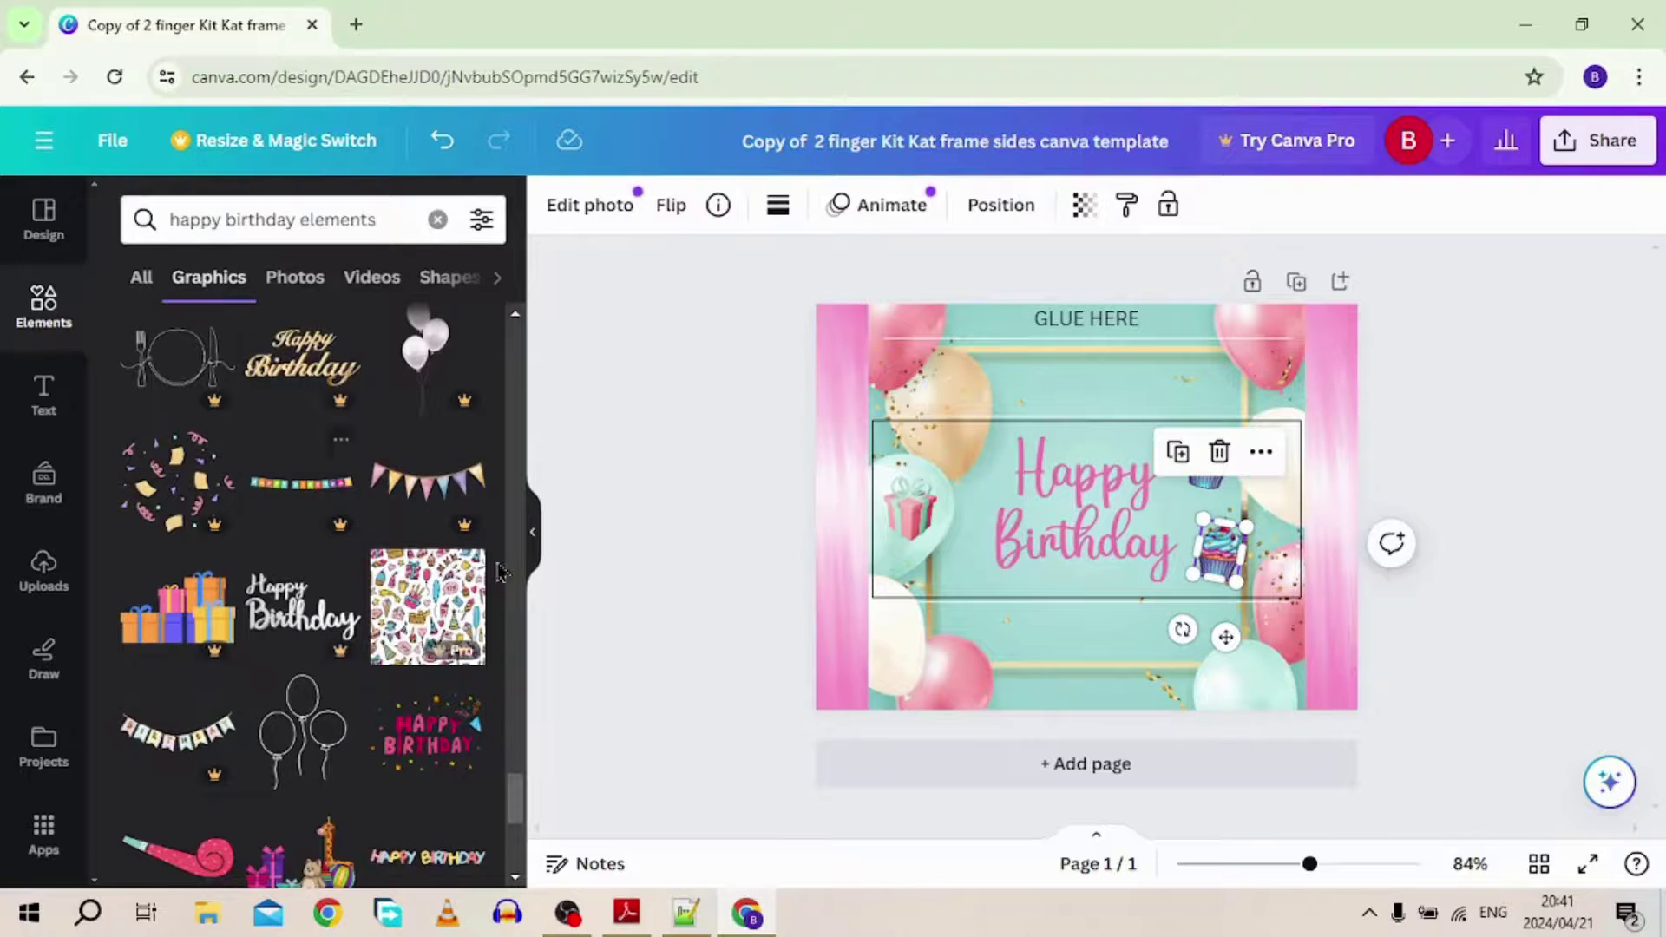
- Nudge the upper cupcake slightly down and closer to the word Happy
click(695, 533)
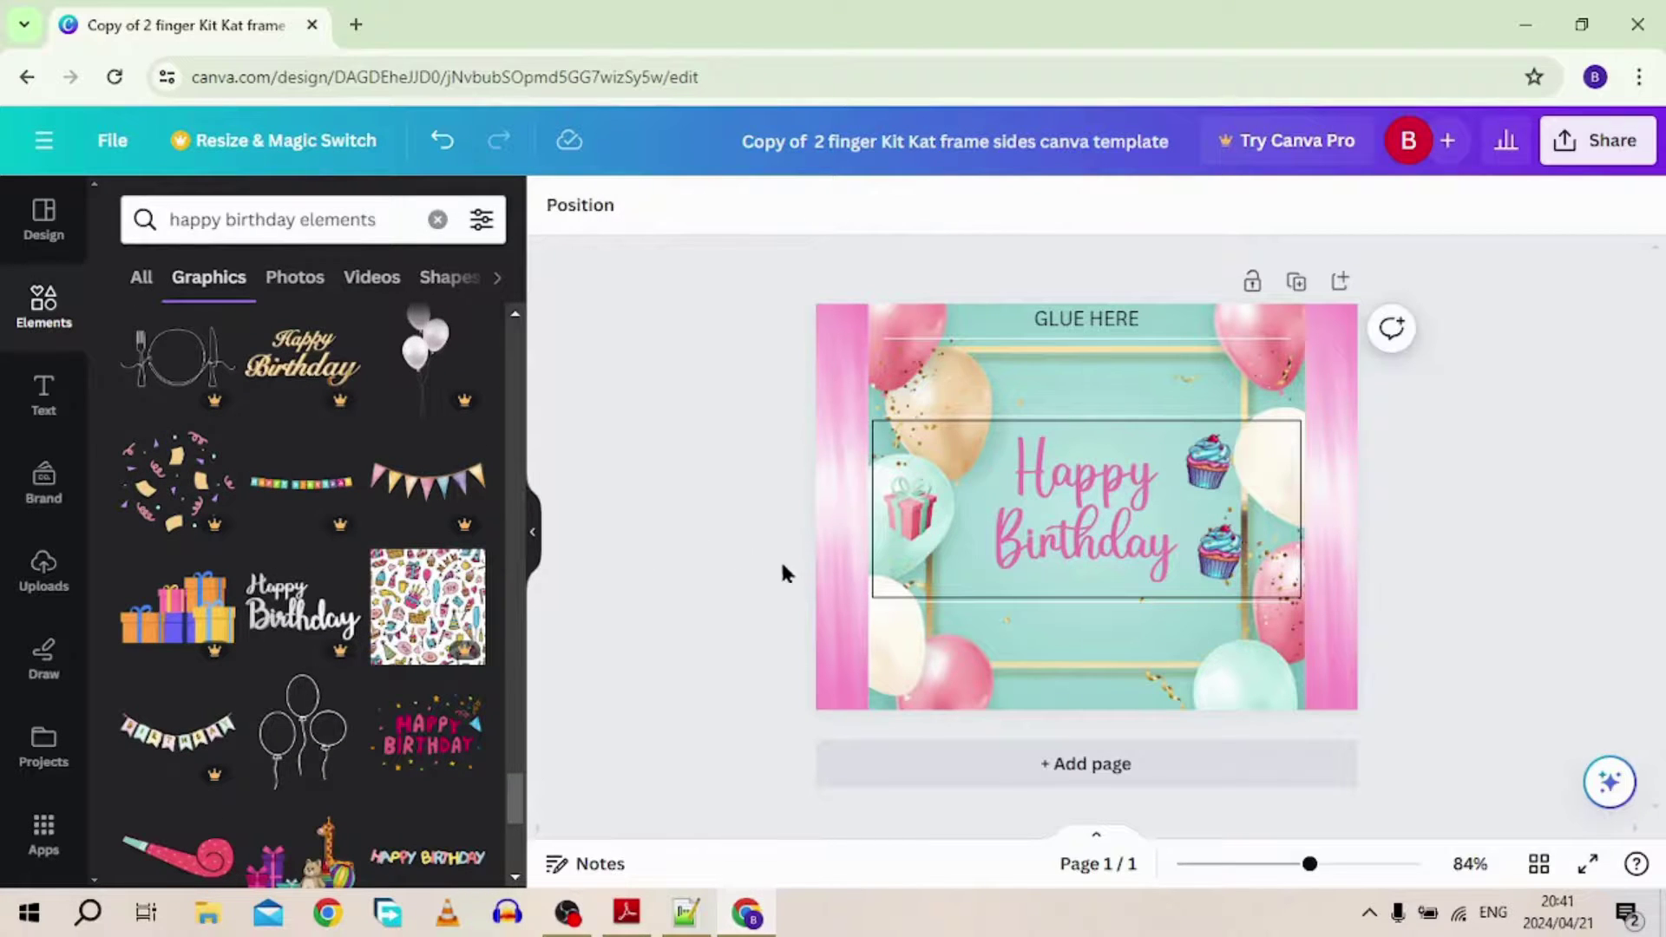
click(1206, 462)
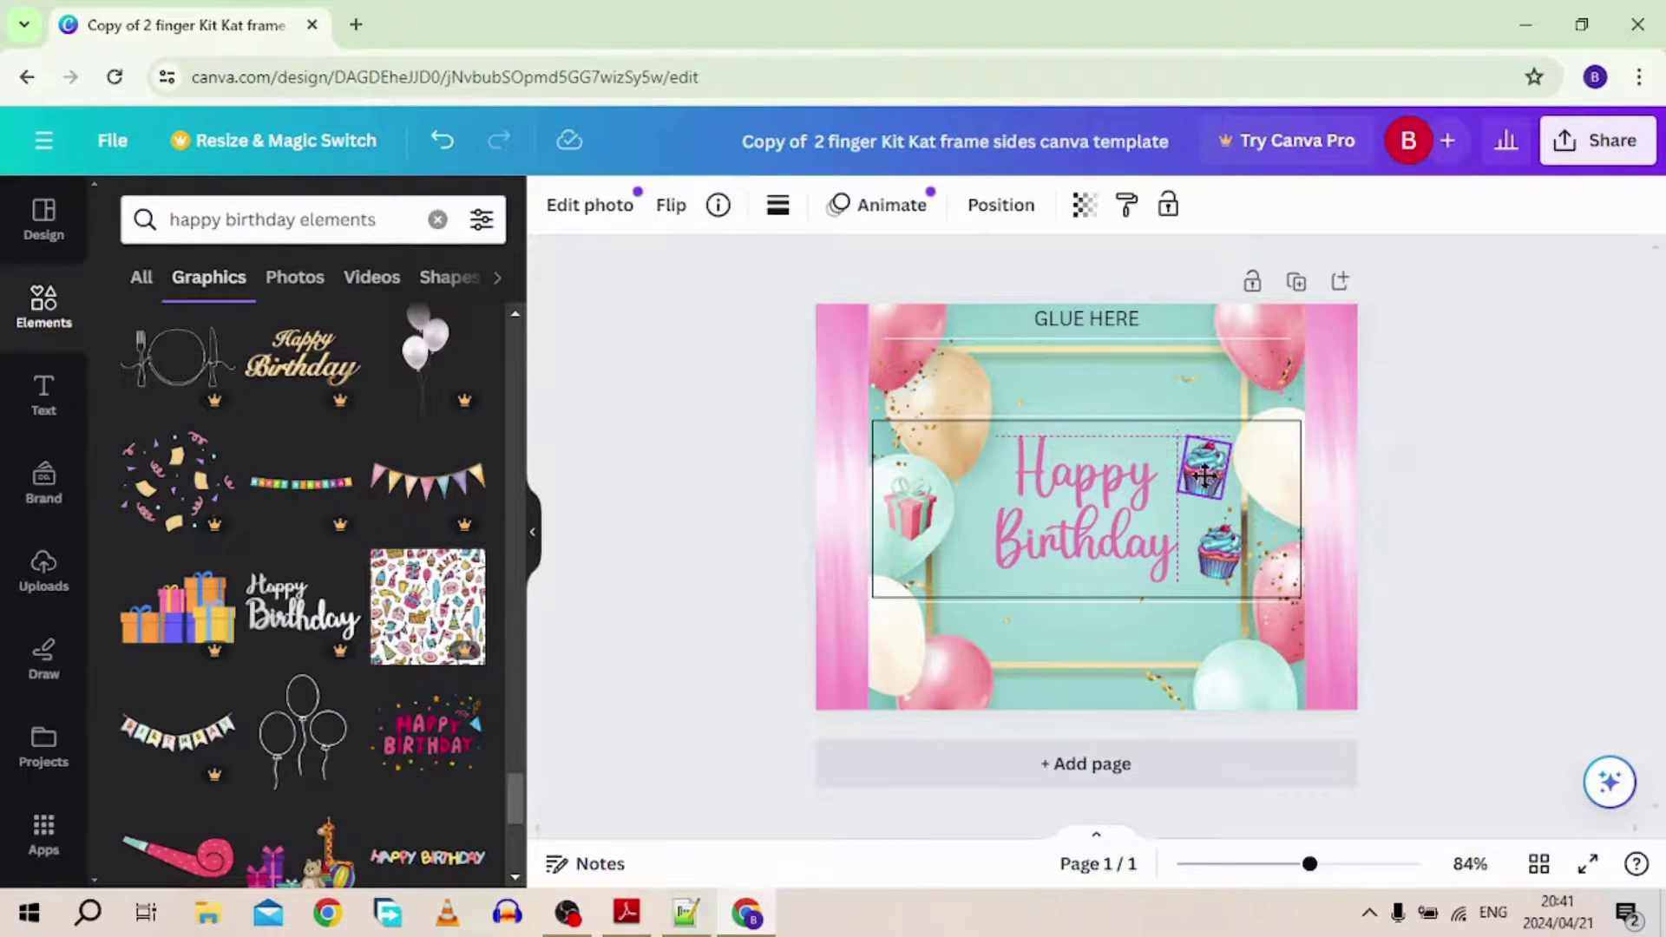
click(726, 536)
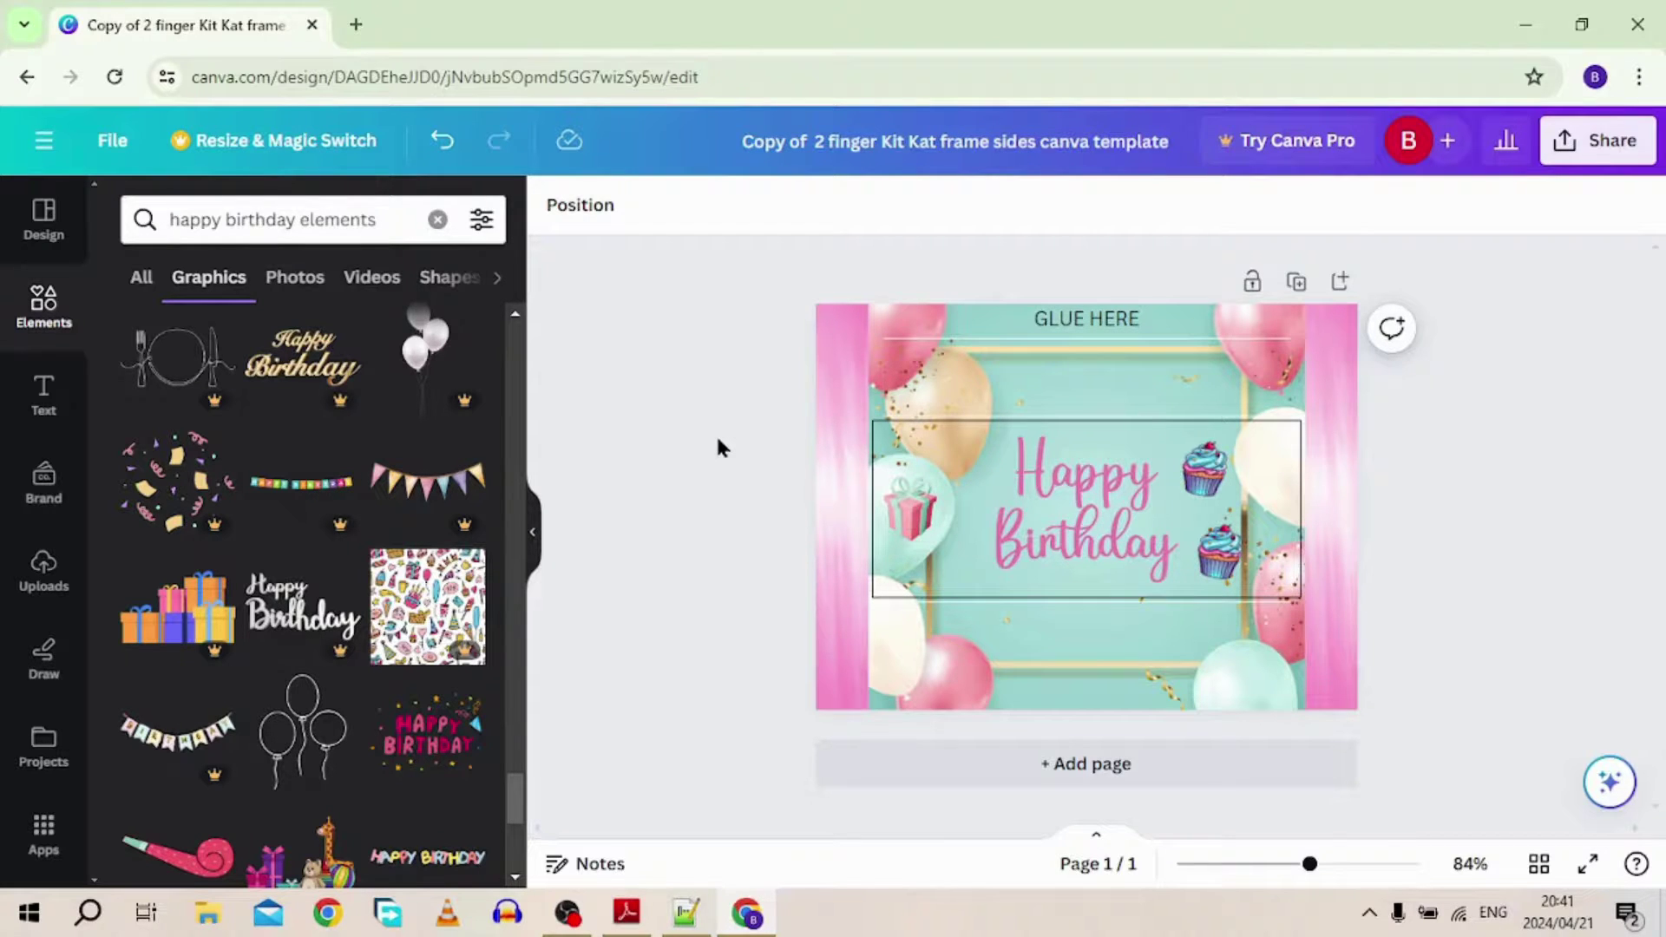
- Reduce the transparency value of the white line under GLUE HERE until the line is only faintly visible
click(1046, 340)
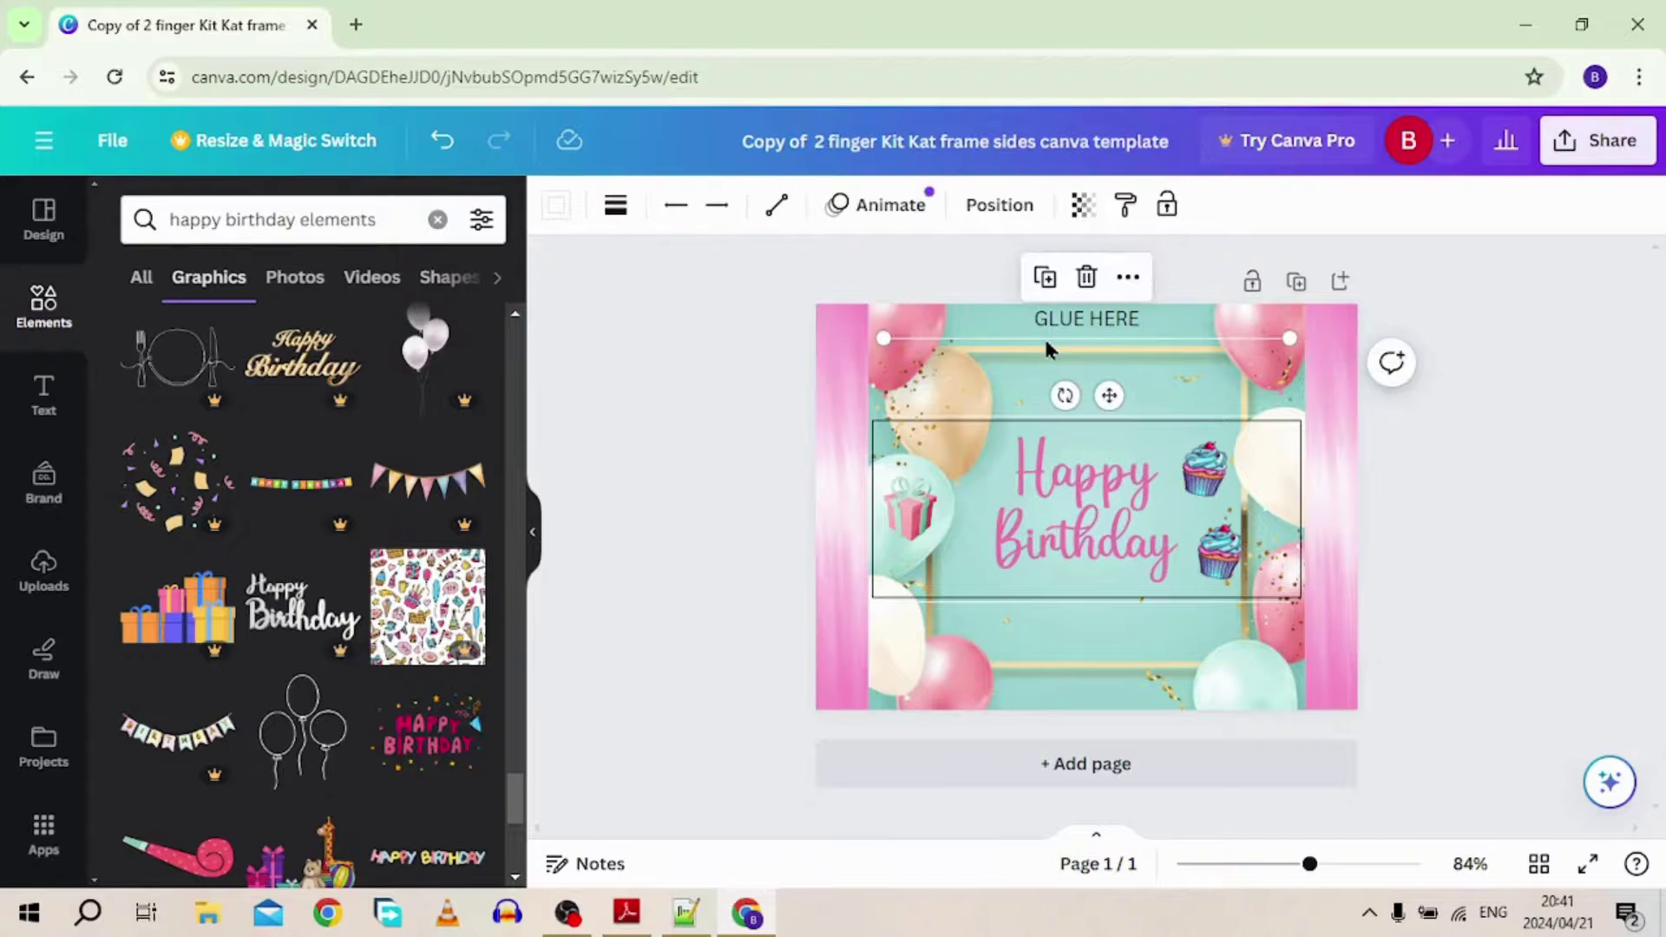
click(1083, 204)
drag(1085, 304, 973, 317)
click(779, 368)
click(1083, 206)
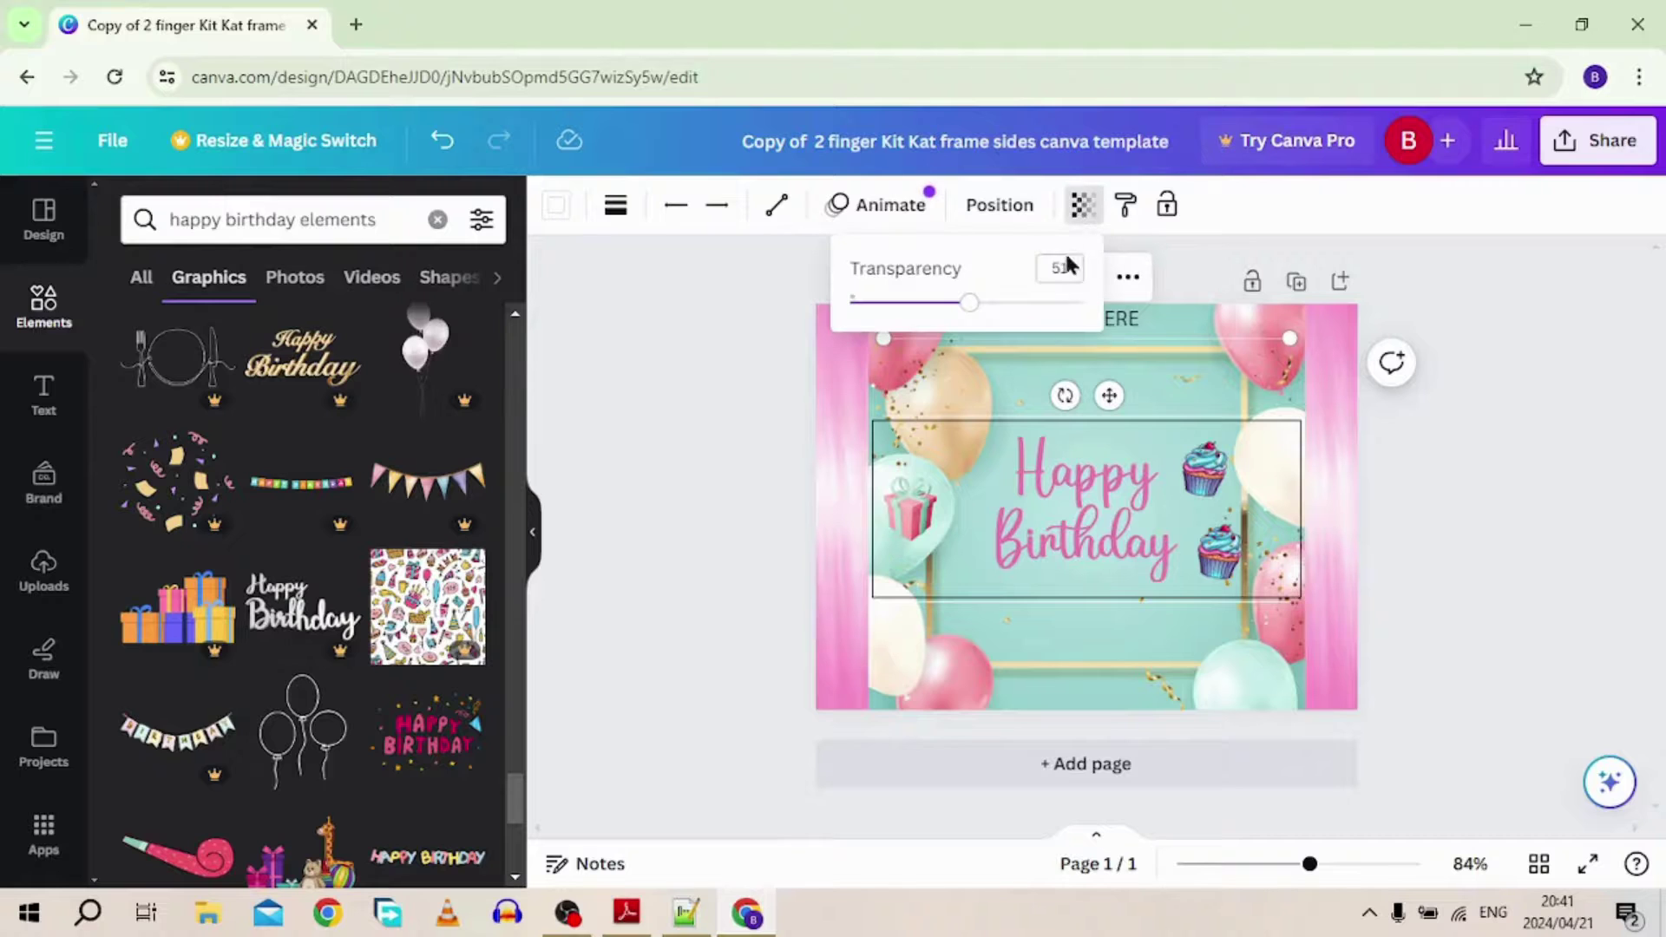
drag(973, 302, 924, 312)
click(751, 401)
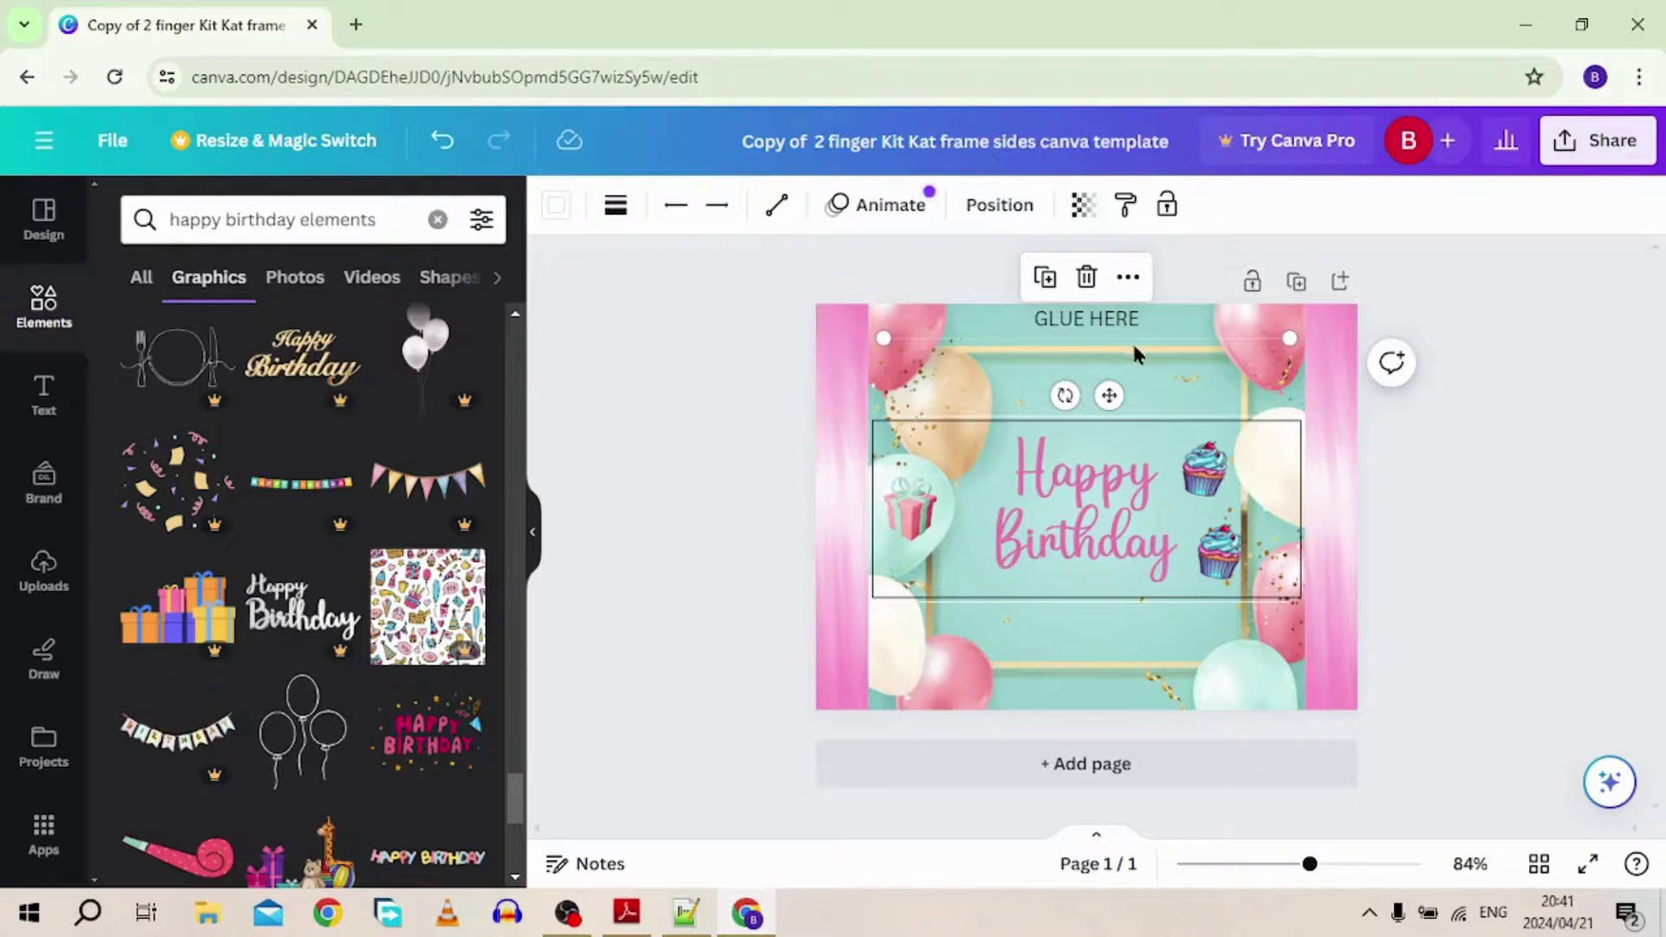
- Set the transparency of the white fold line just above the central outline to 30
drag(1133, 347, 1140, 414)
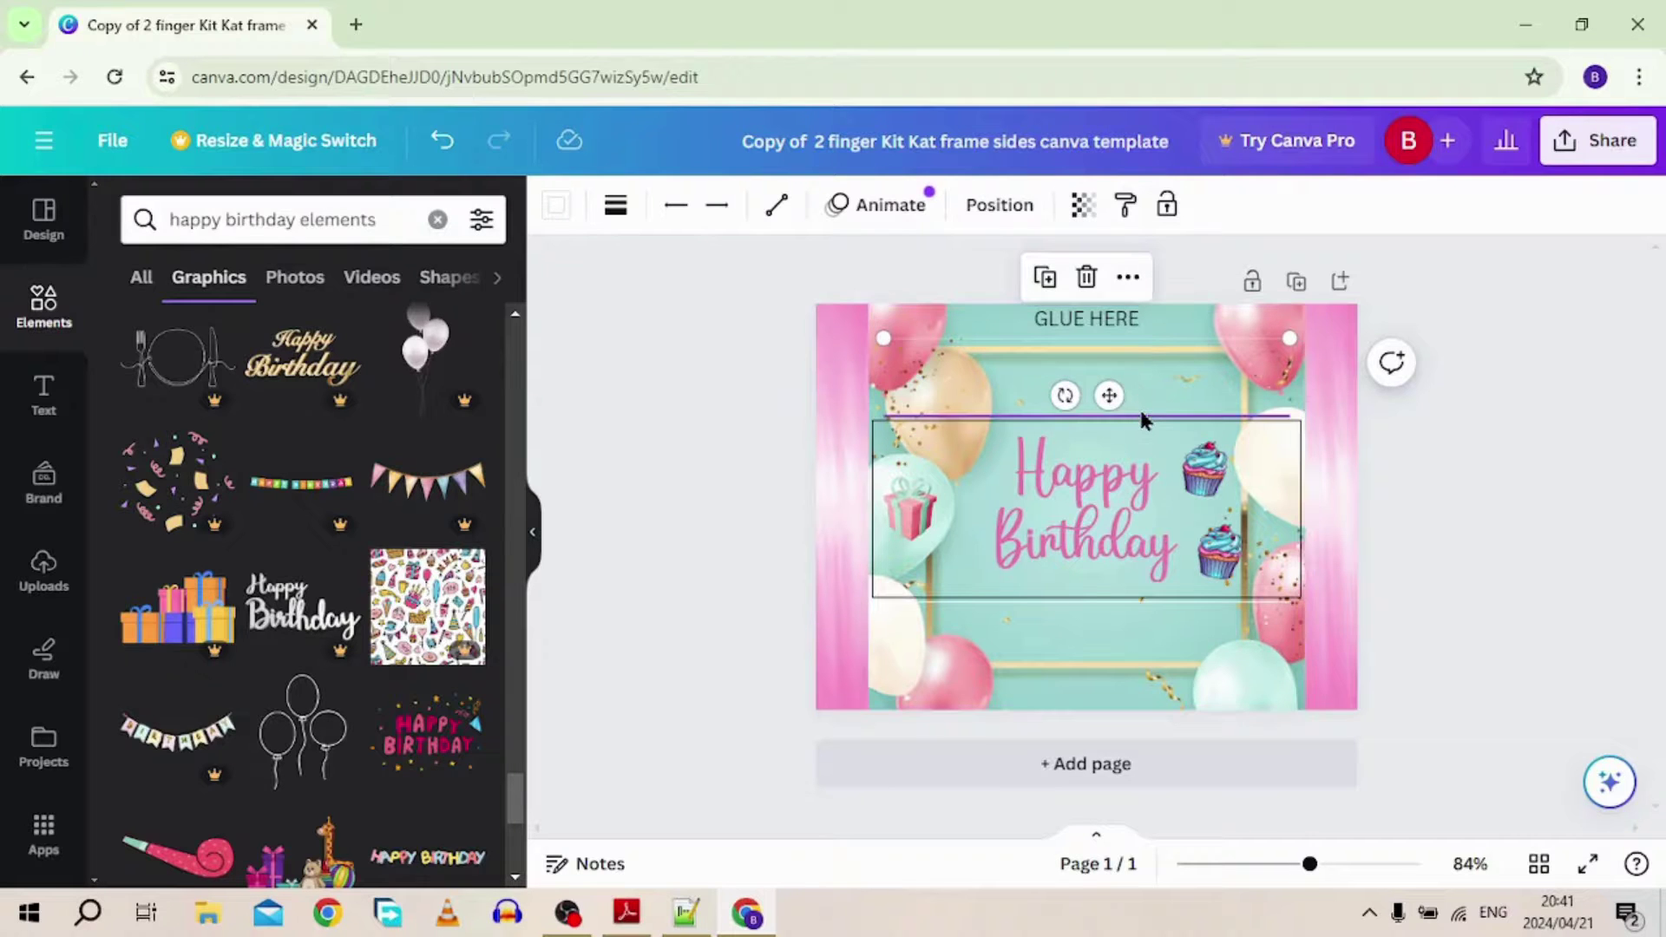
click(1082, 205)
drag(1080, 300, 919, 313)
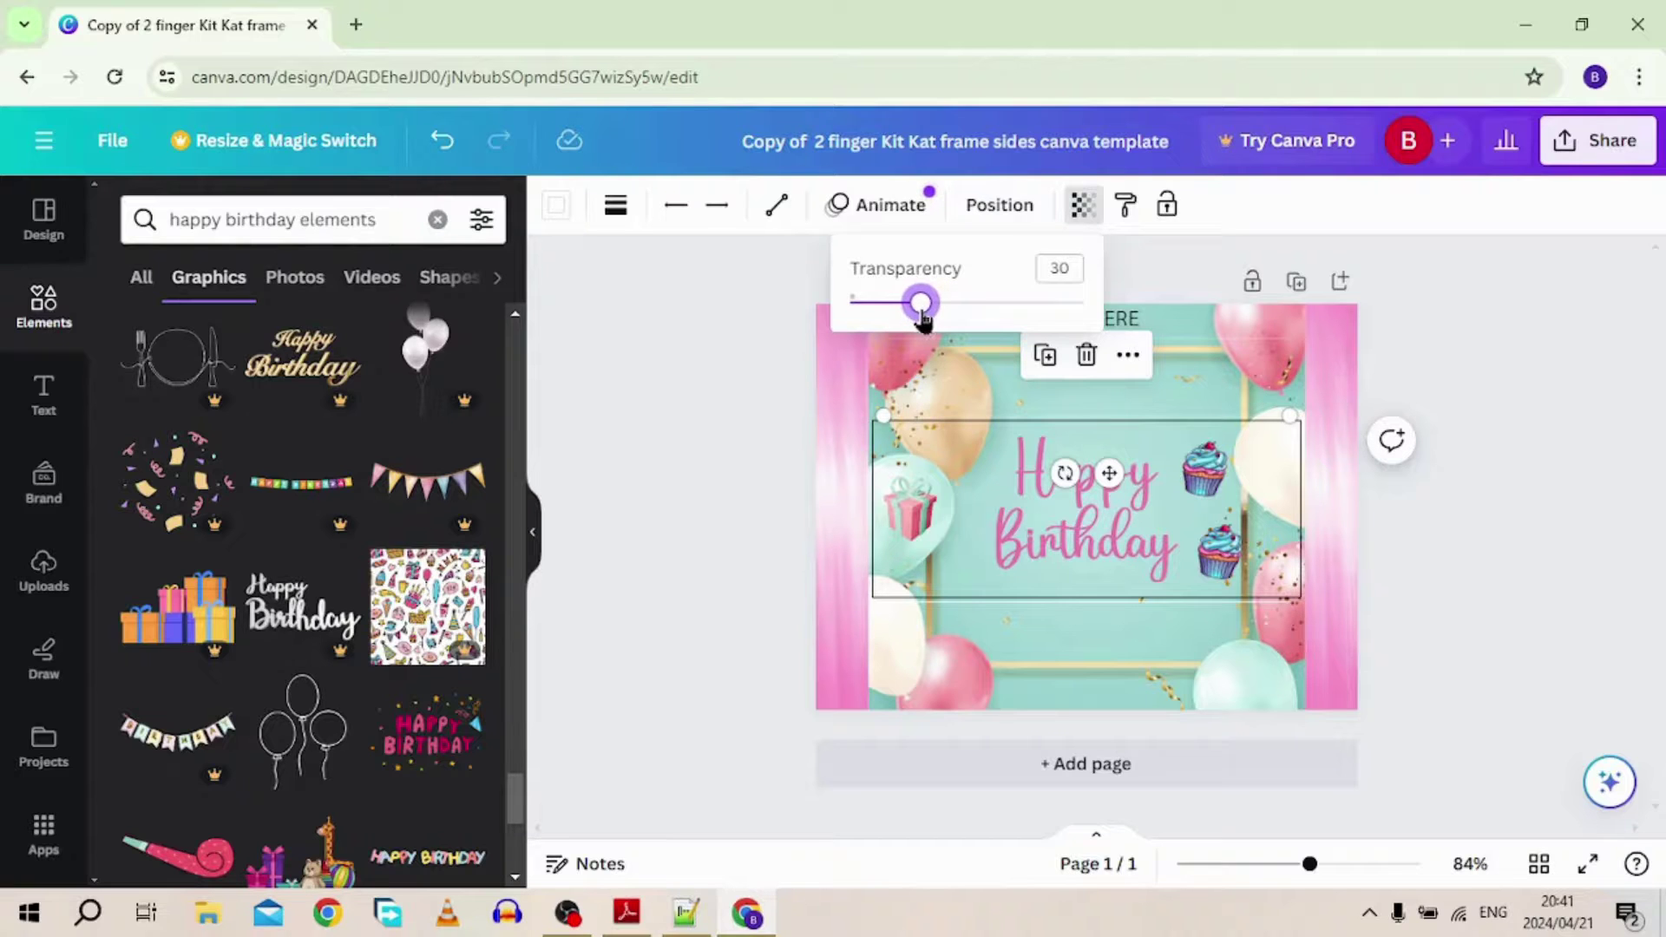
click(720, 461)
- Set the transparency of the white fold line just below the central outline to 30
click(964, 606)
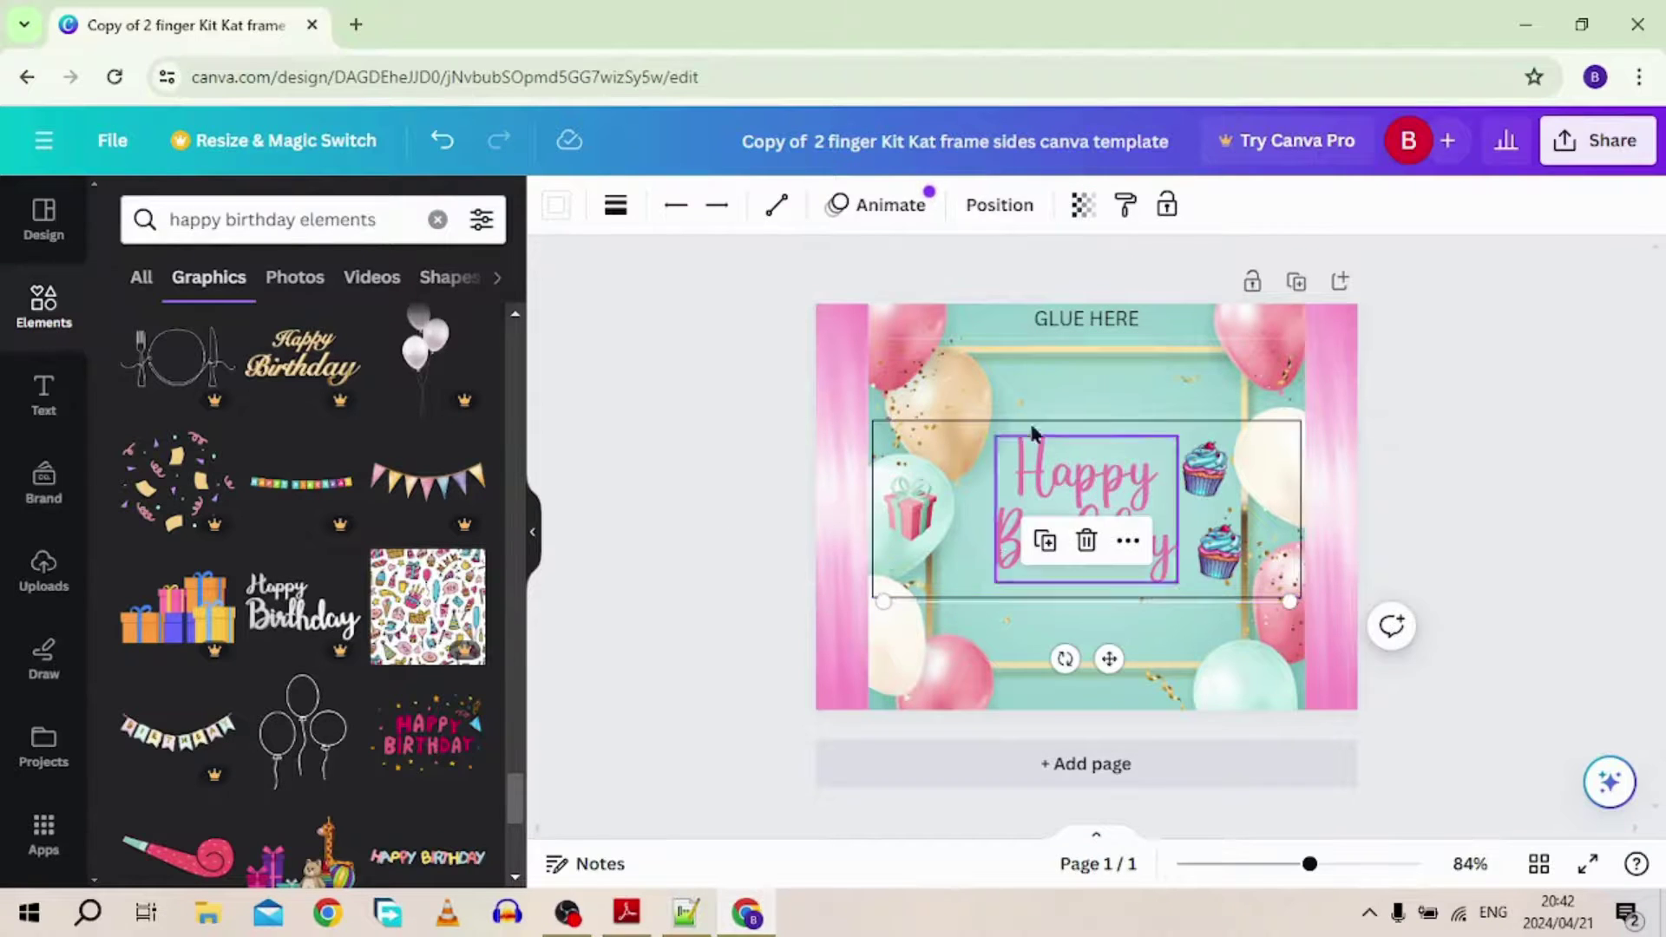
click(1082, 205)
drag(1080, 308, 918, 313)
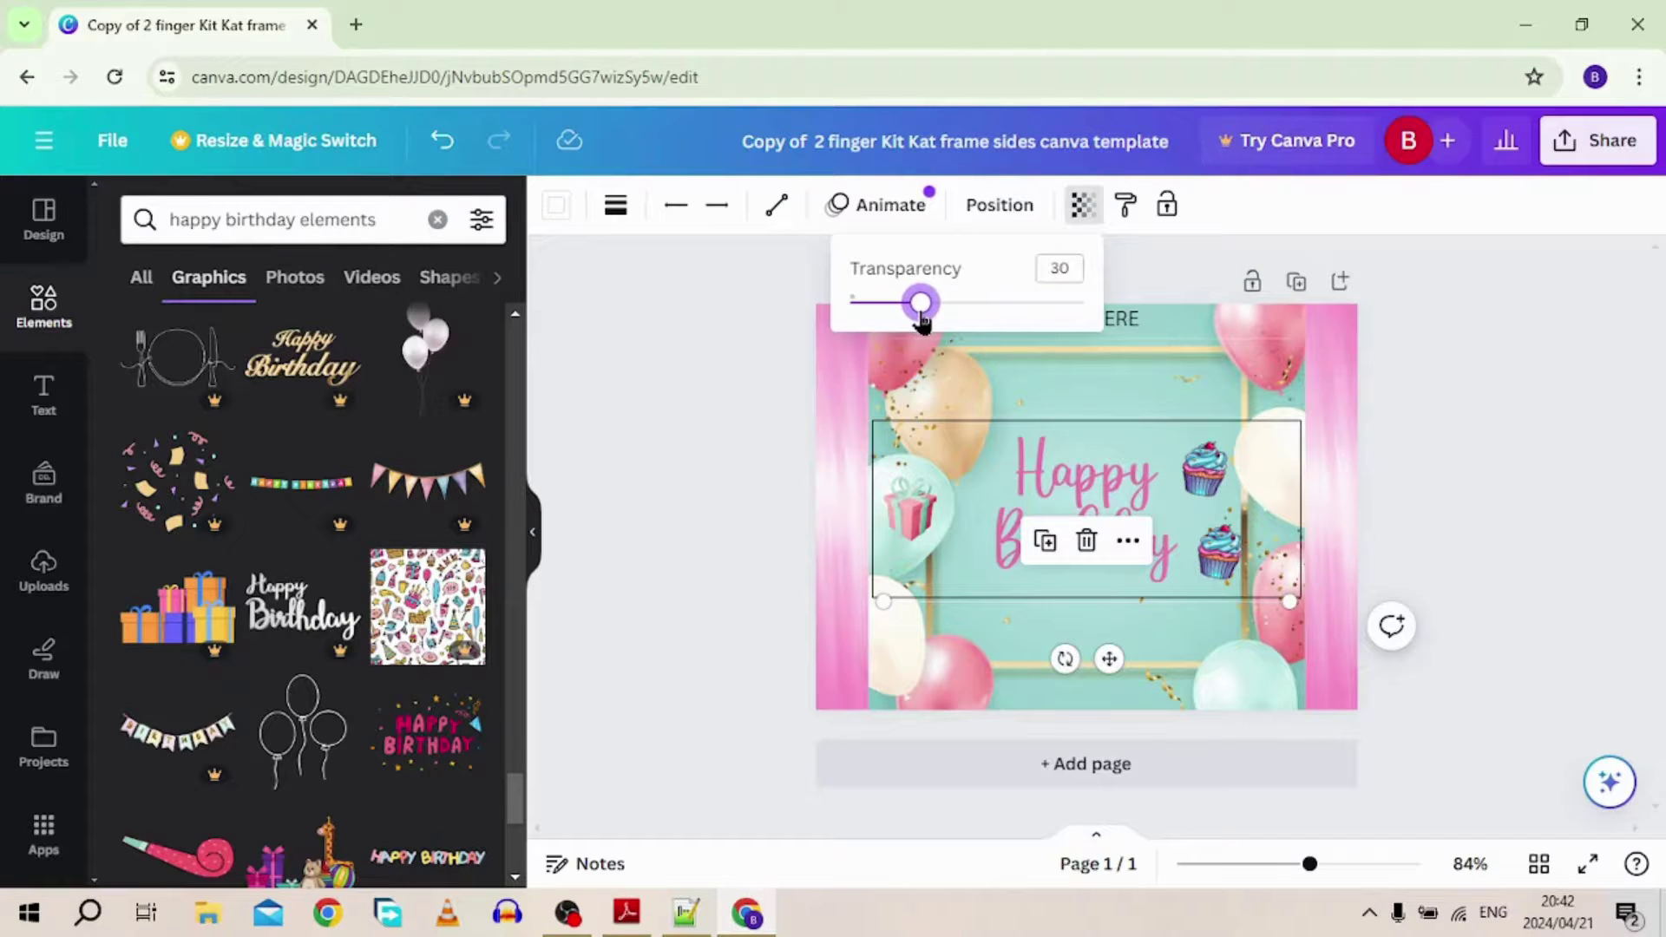
click(629, 521)
- Delete the black rectangular outline around the Happy Birthday text
click(629, 522)
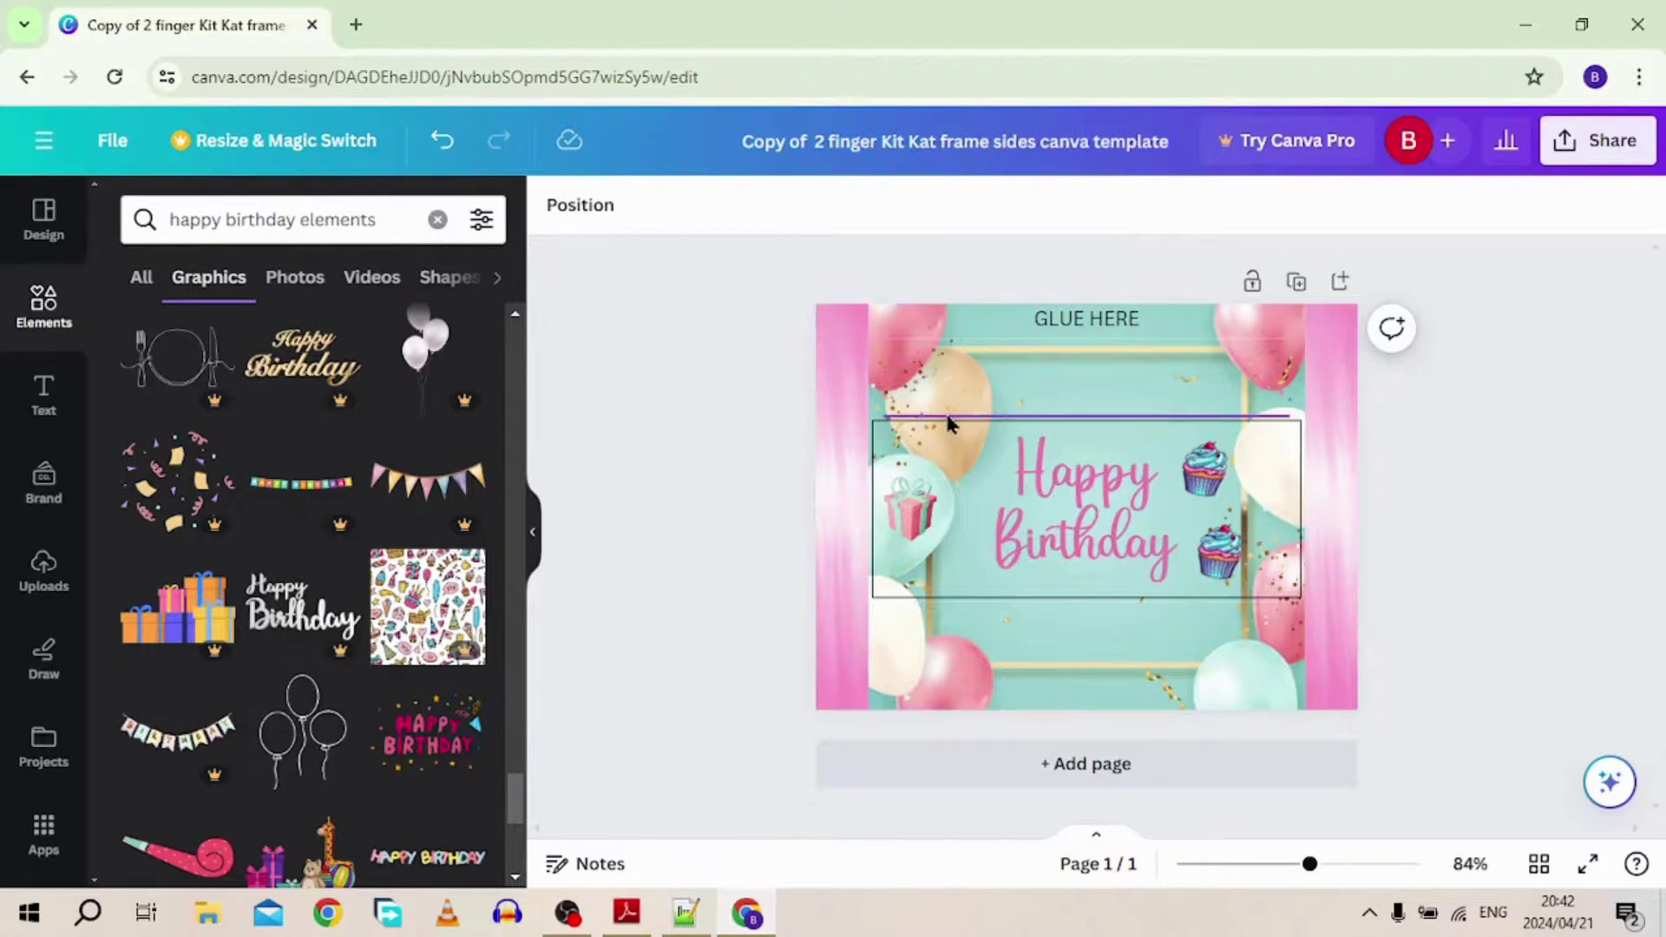
click(876, 425)
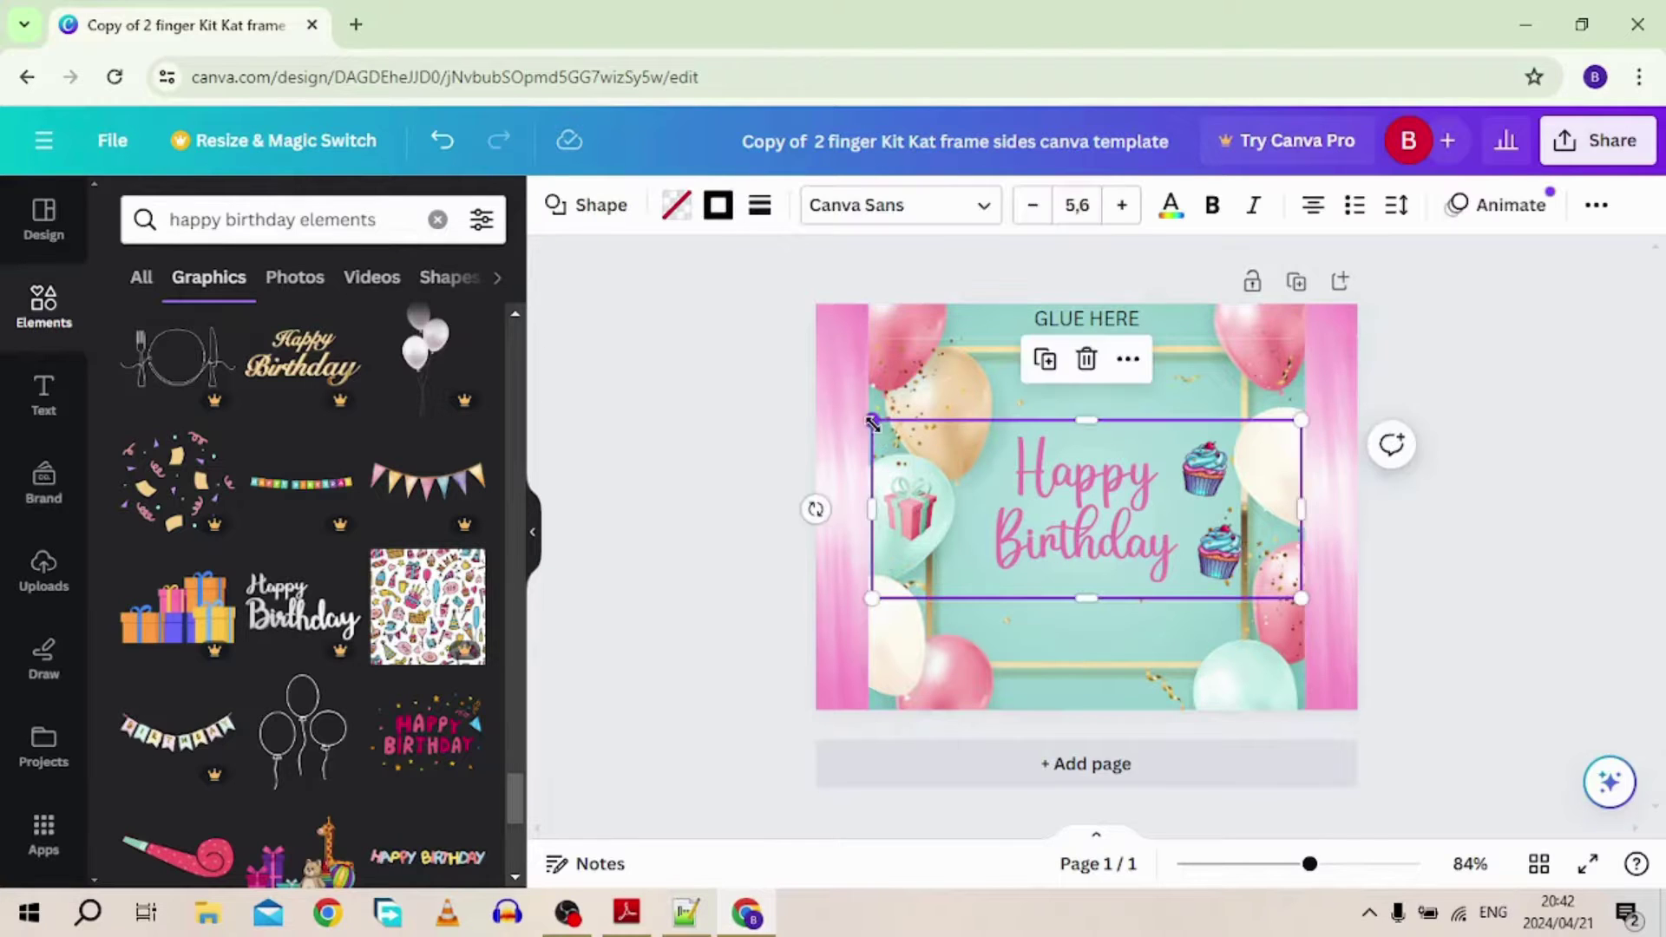
click(694, 479)
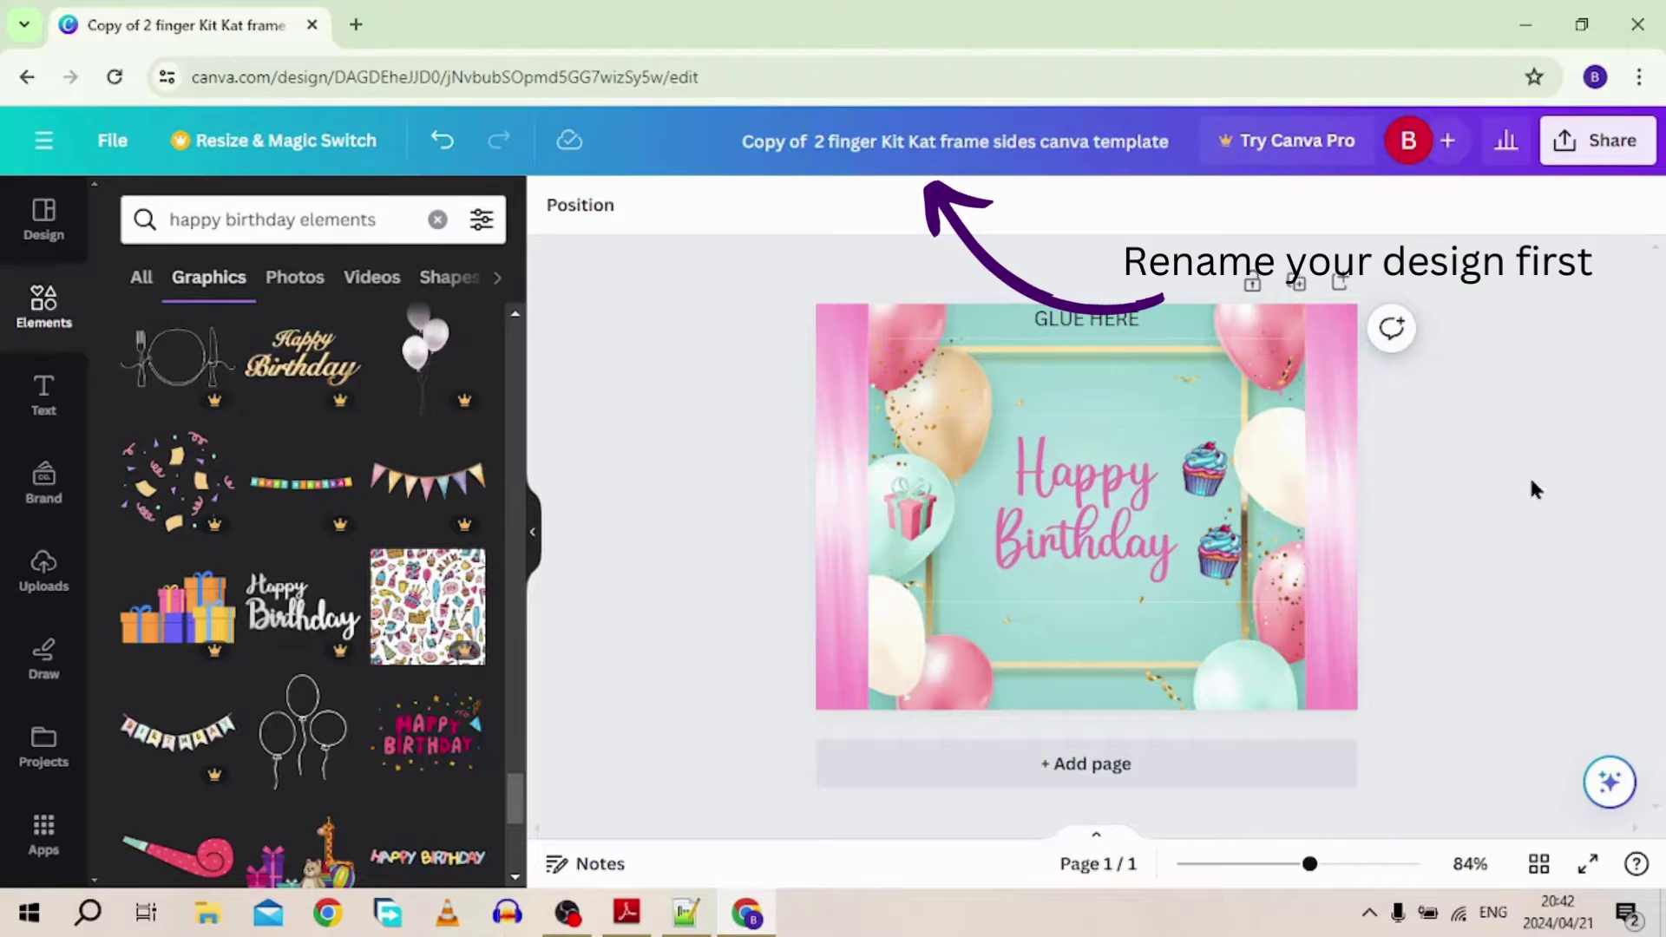
- Download the finished design as a PNG file
click(1601, 145)
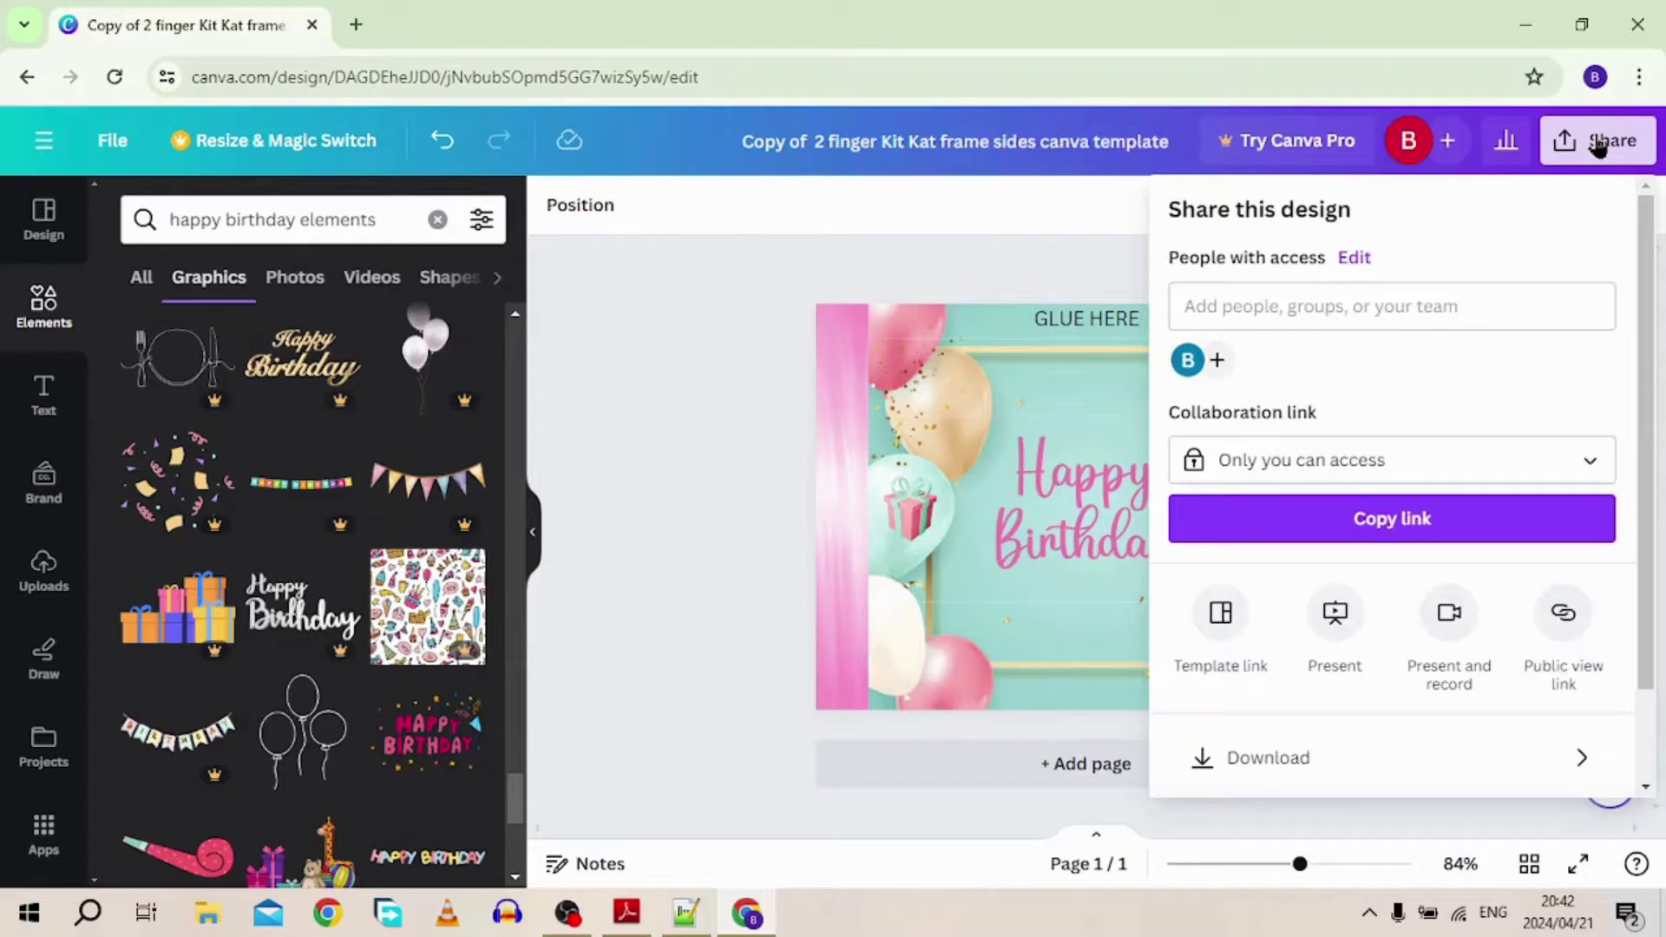
click(1302, 759)
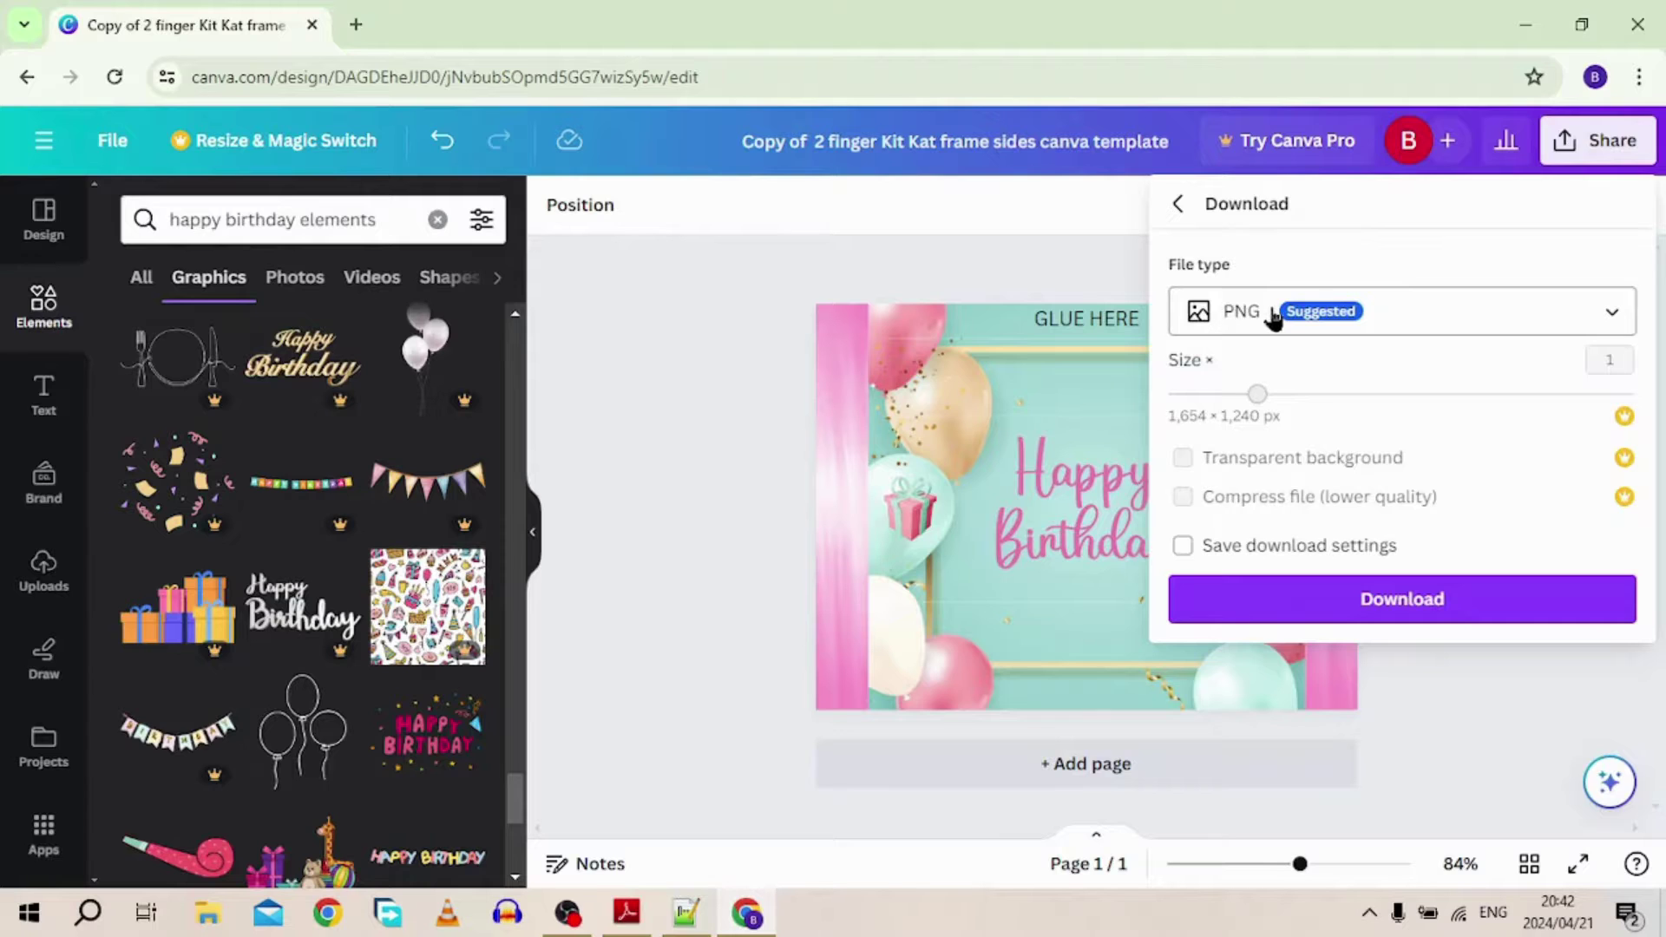
click(1393, 598)
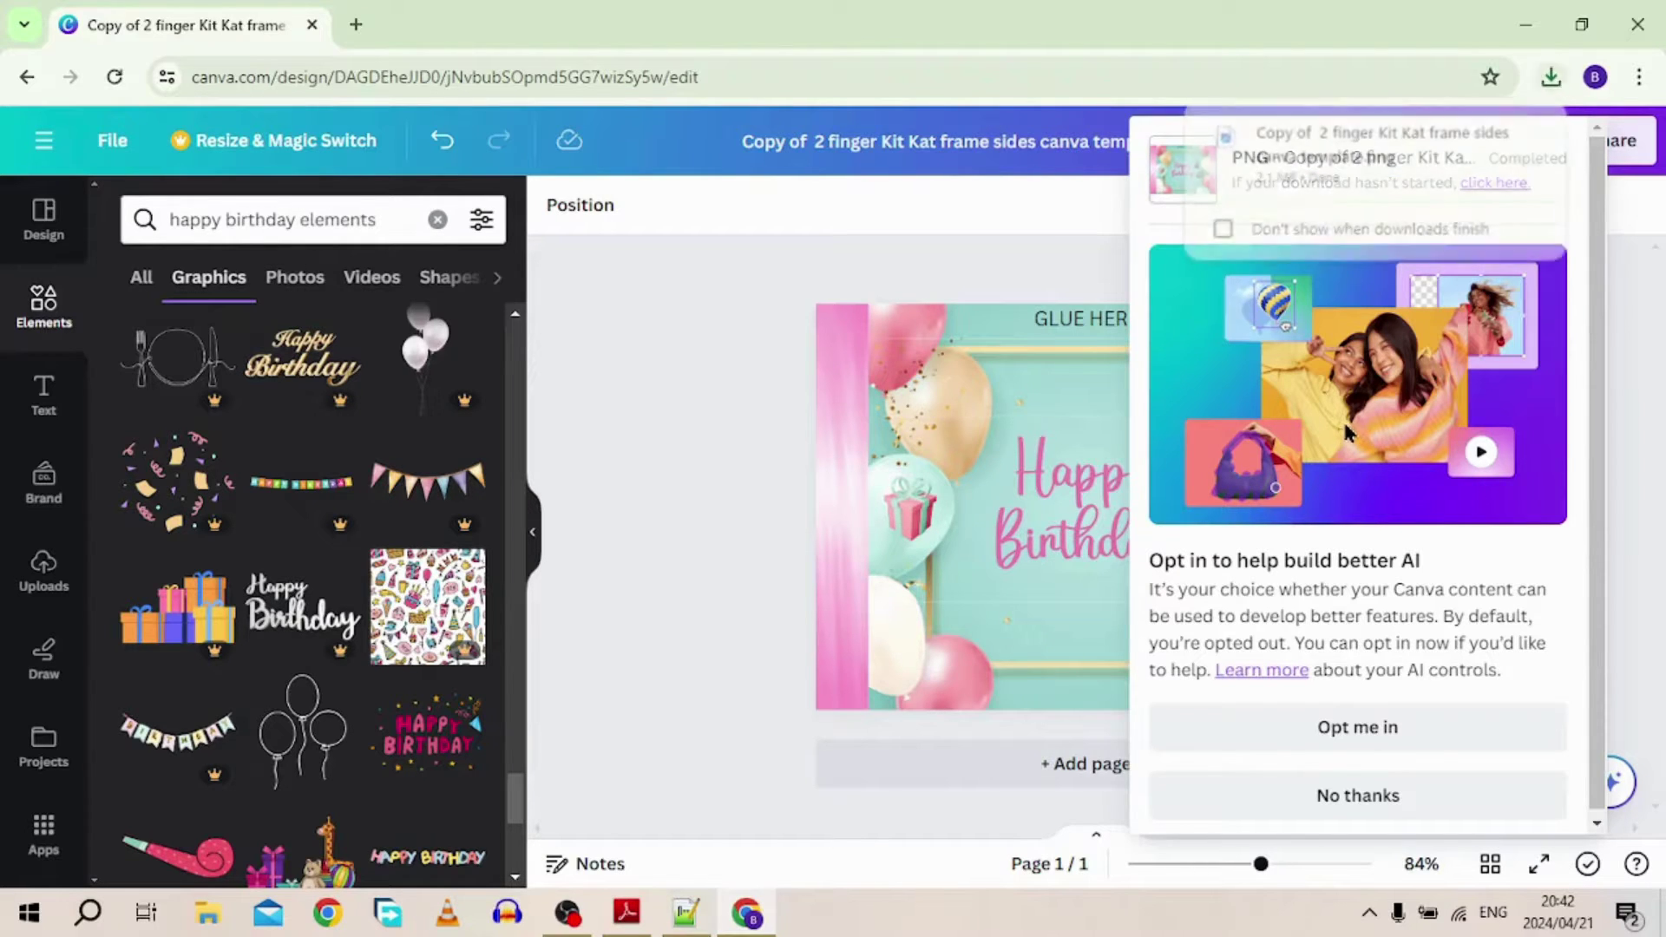
- Open the downloaded PNG in the image viewer, save a copy to the Pictures folder, and return to the Canva design
click(1330, 156)
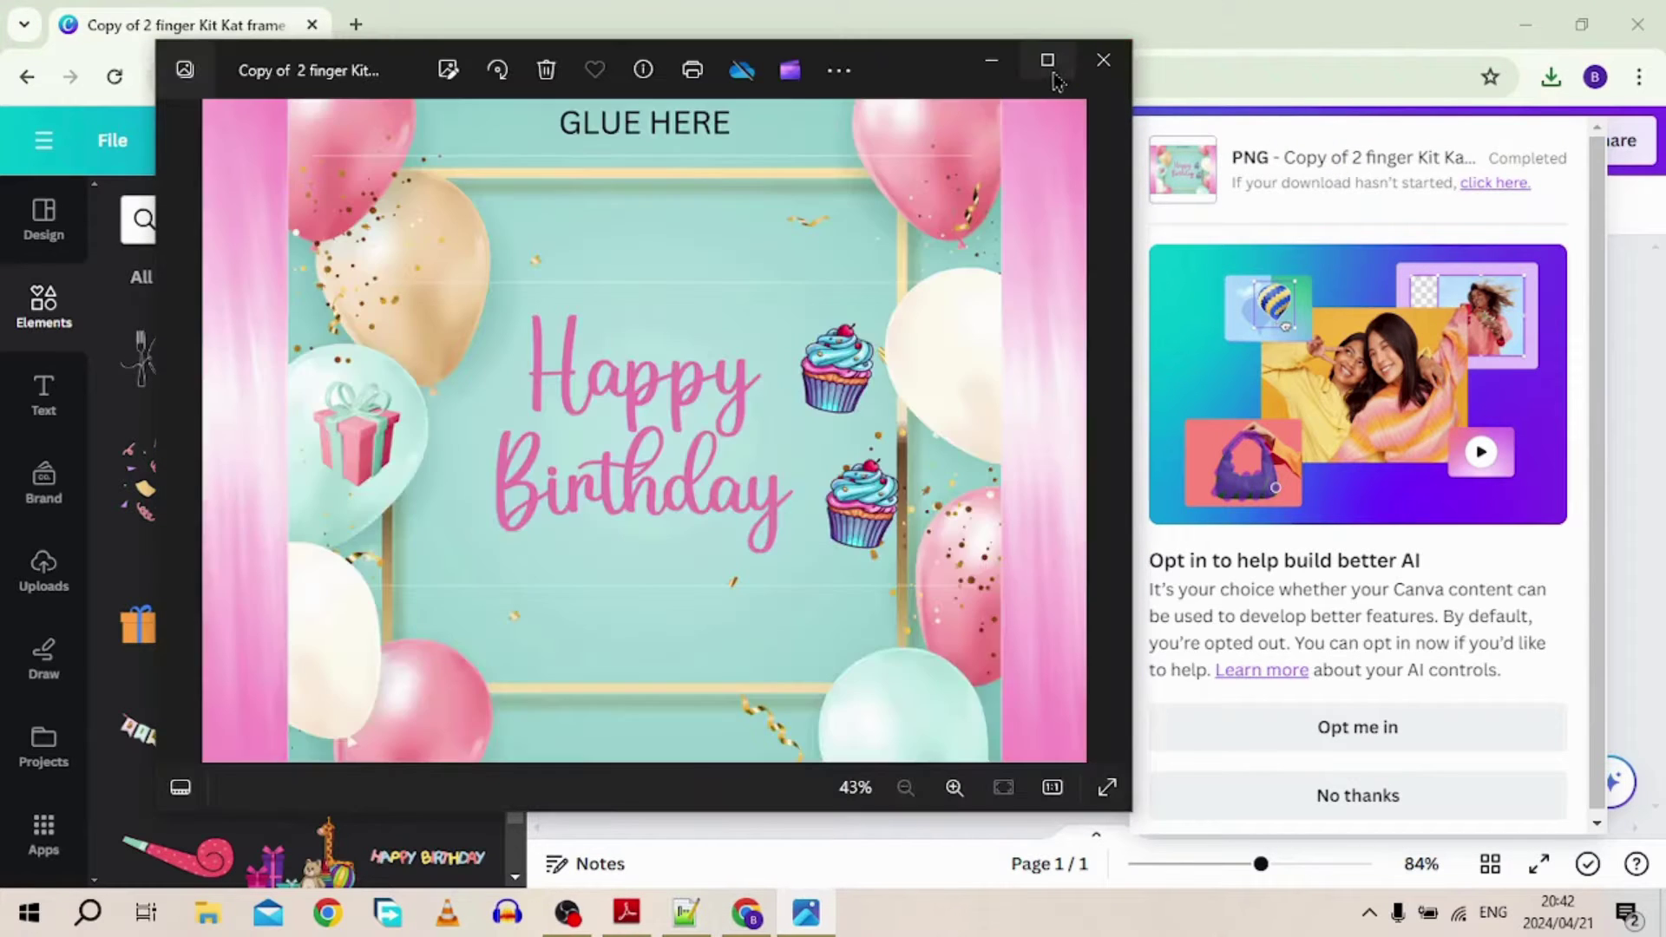
click(1048, 61)
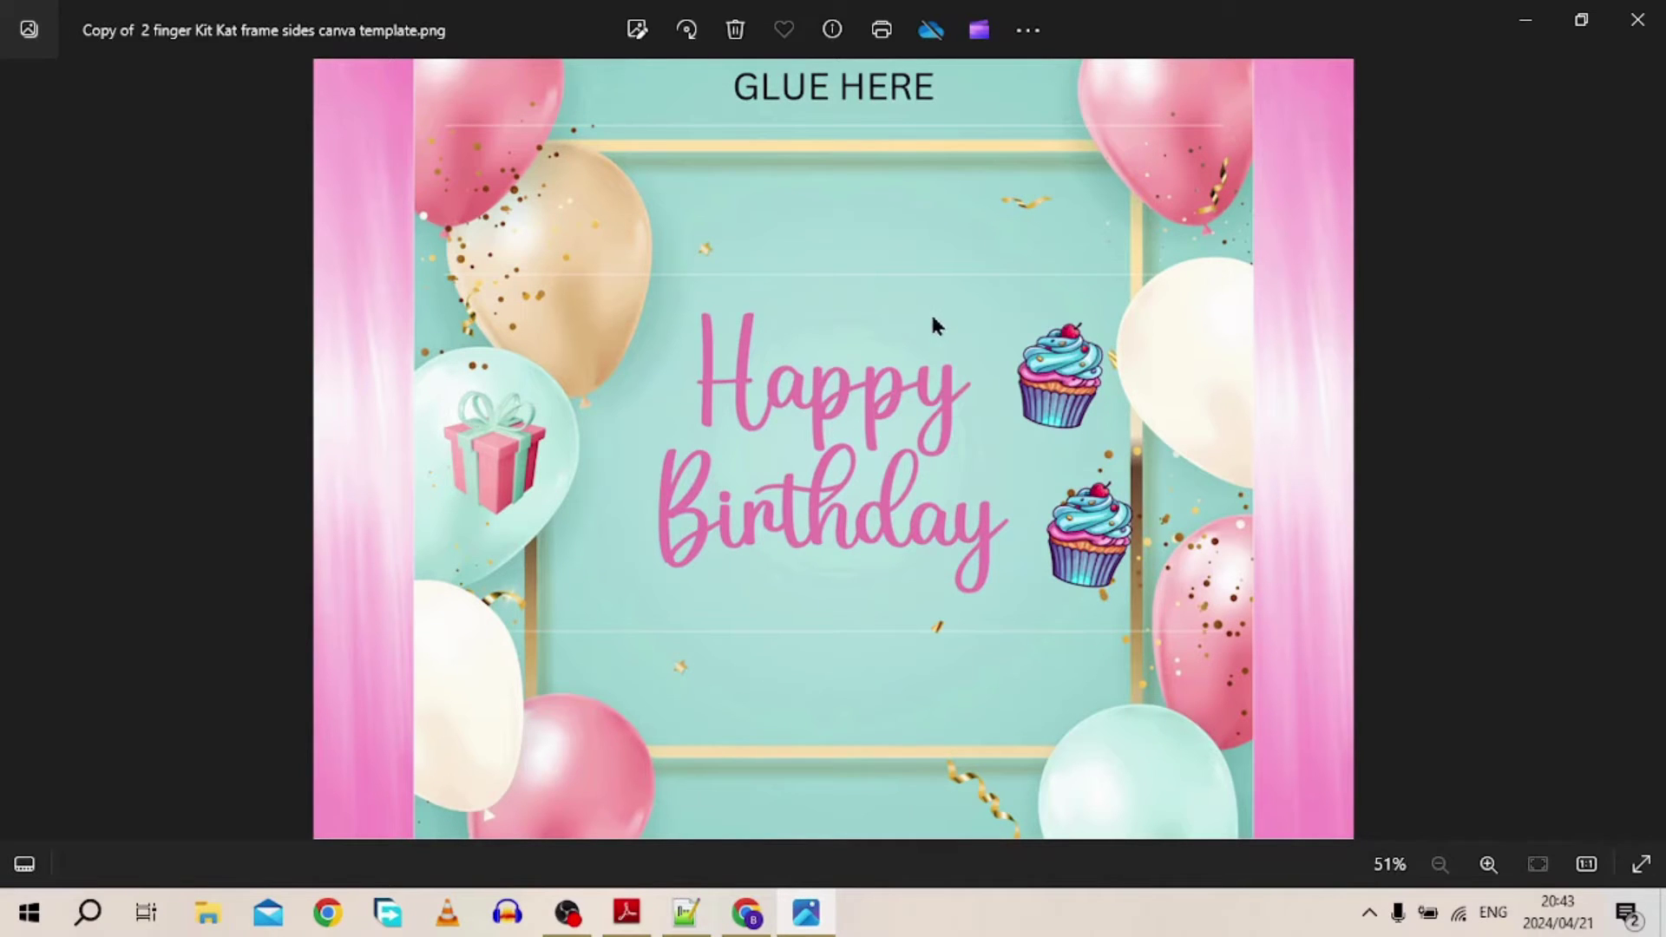
click(1028, 30)
click(1000, 45)
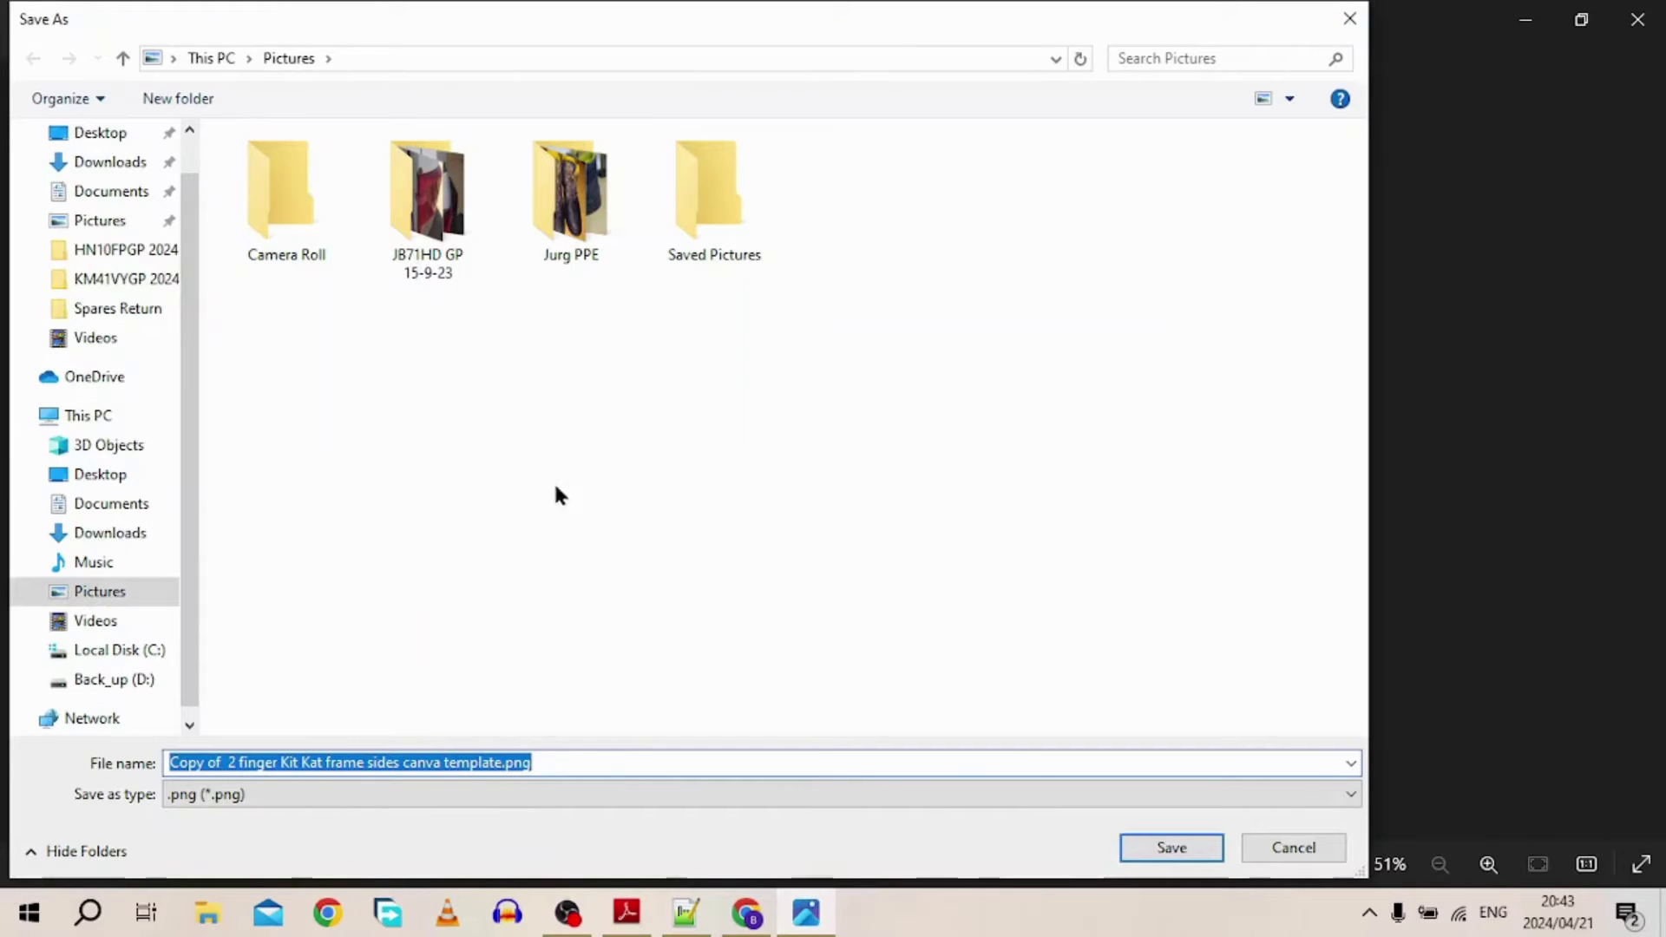
click(1172, 847)
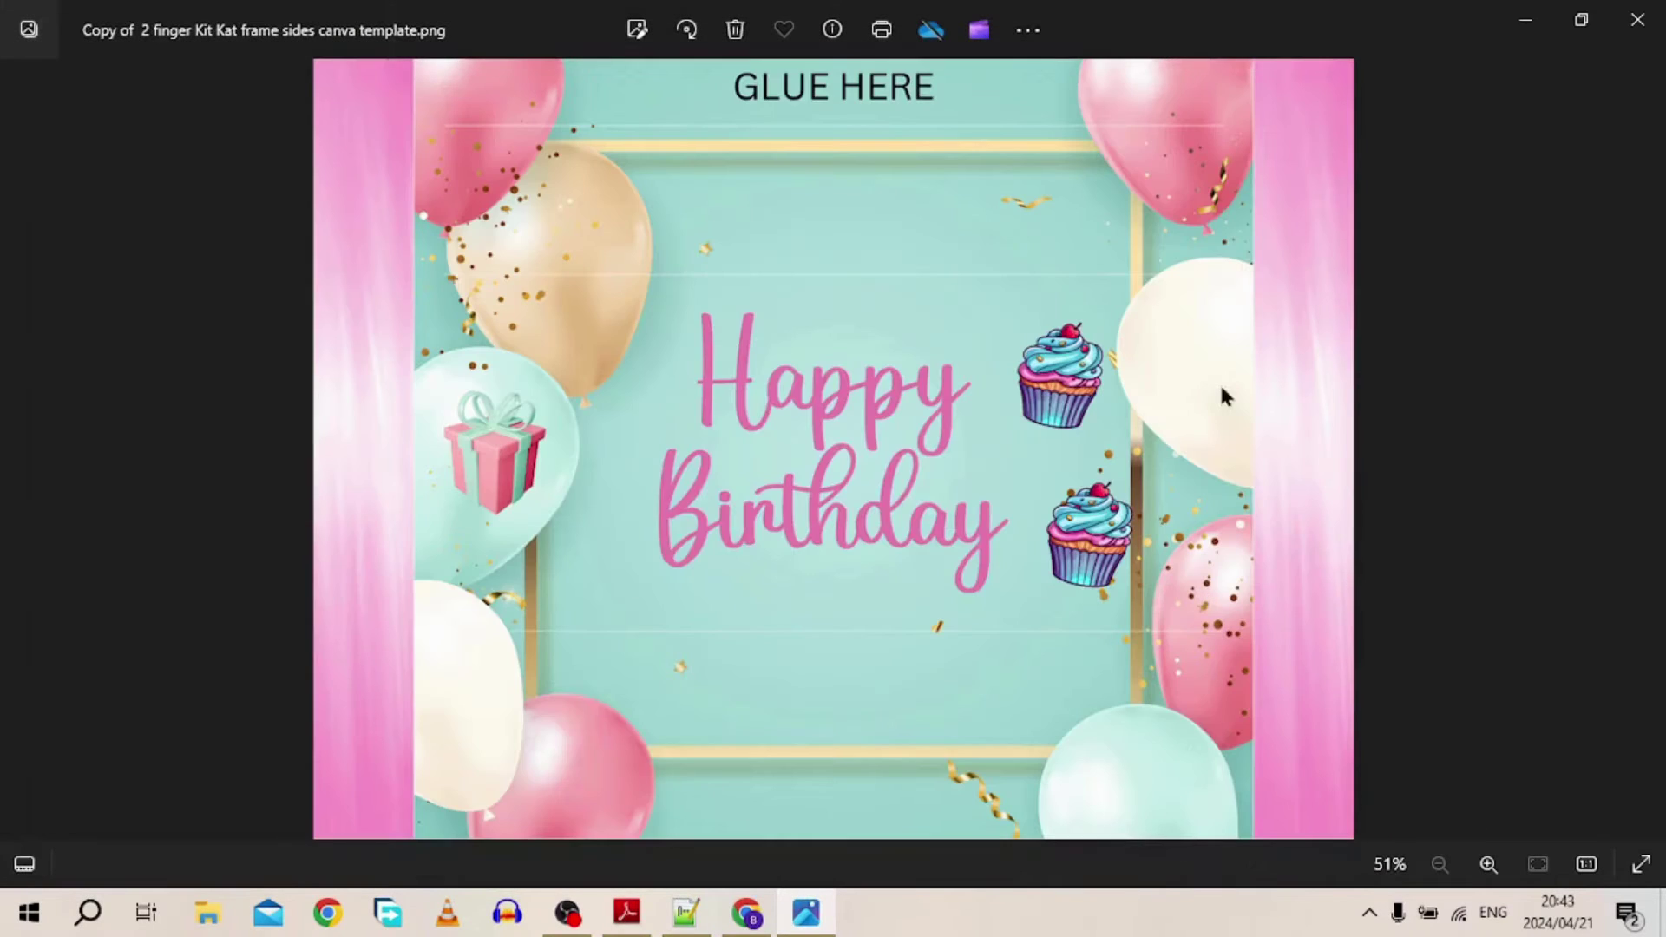
click(1638, 20)
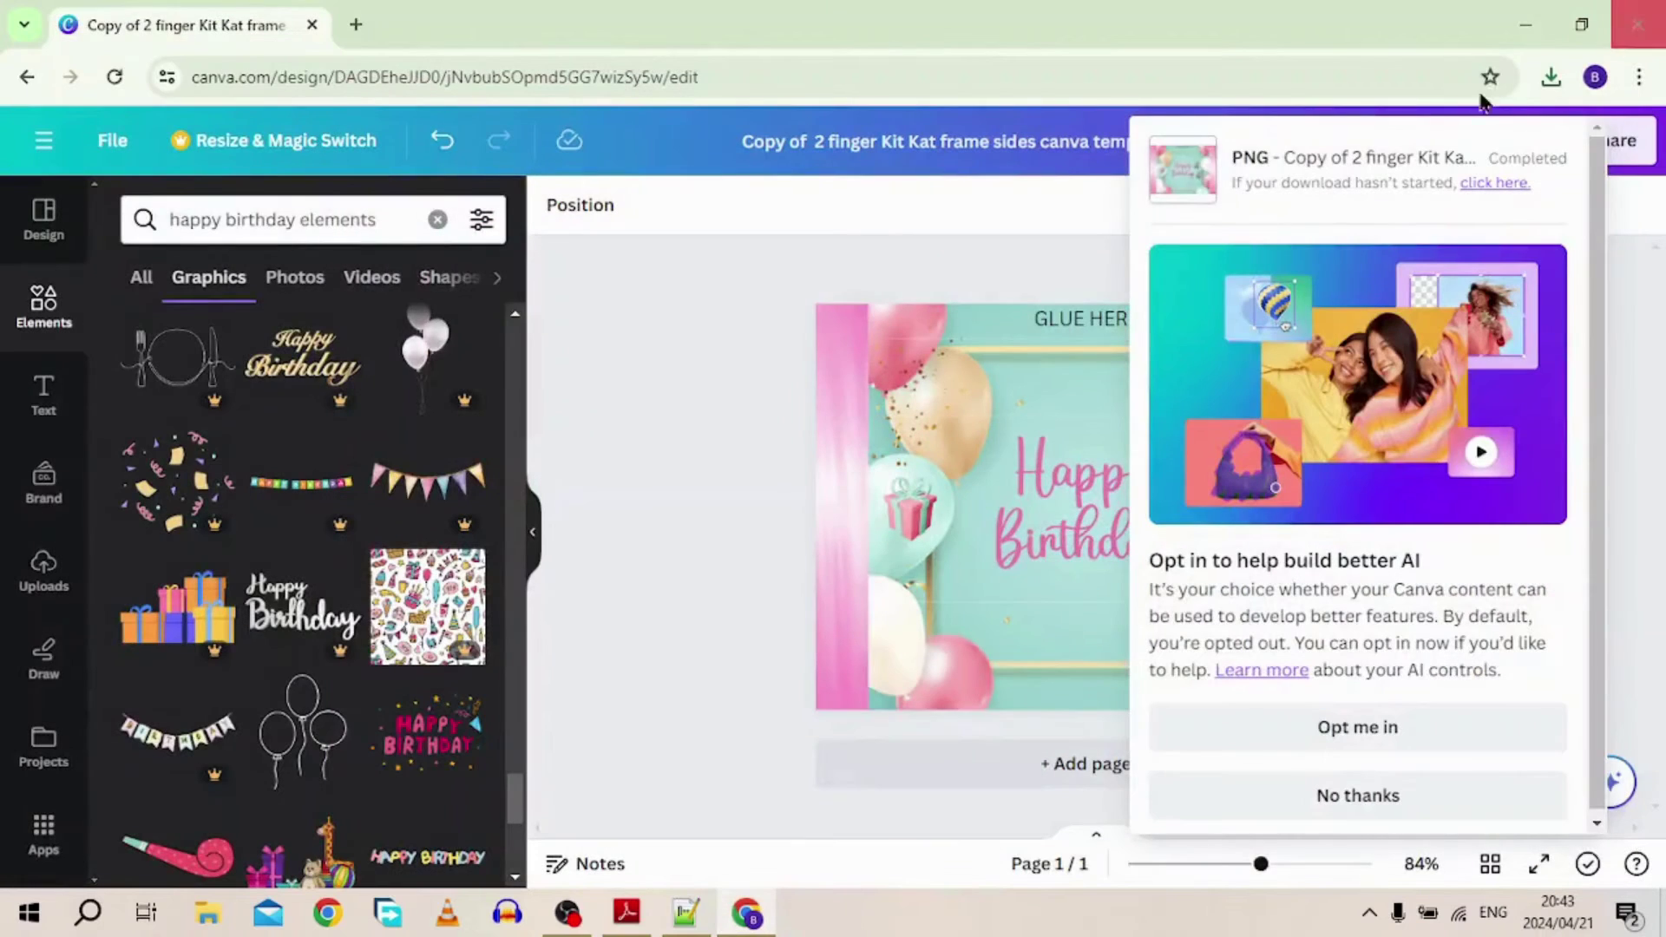
click(731, 481)
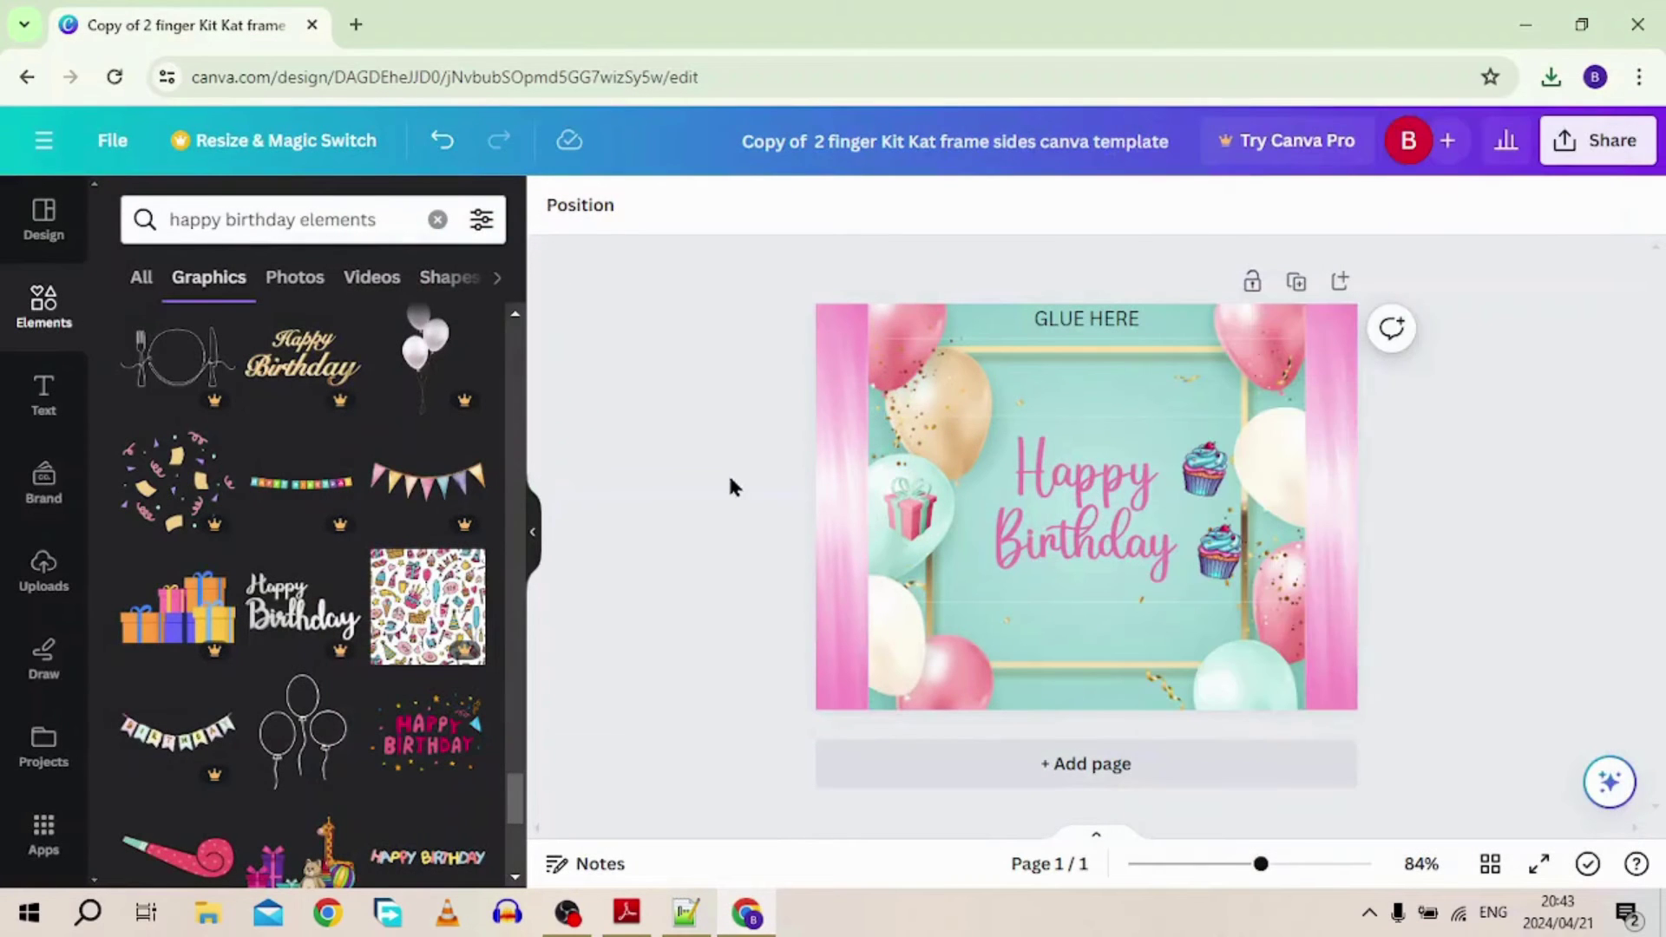